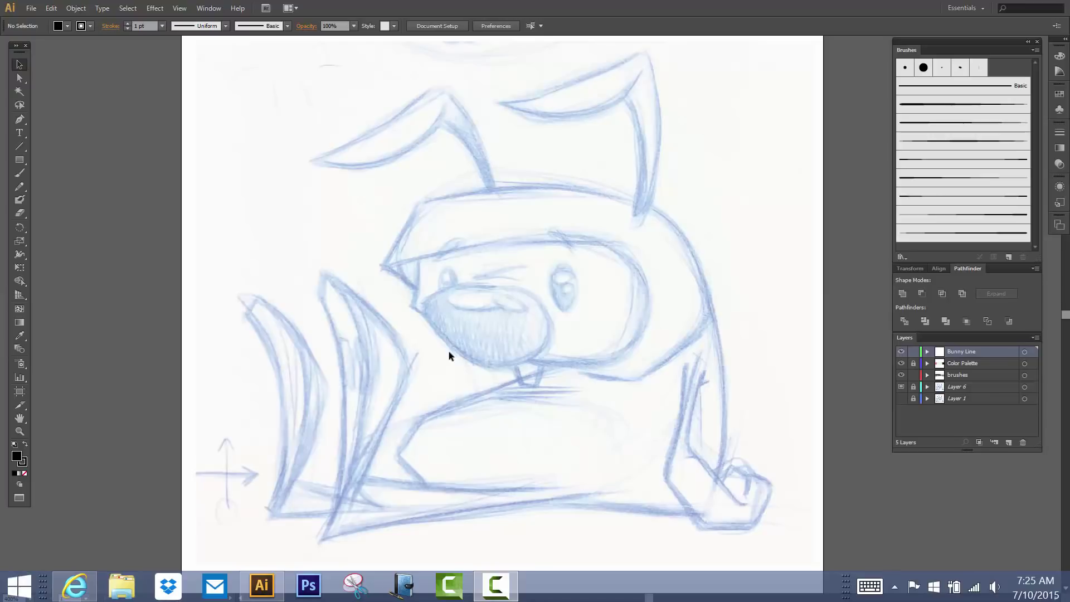
Hide the Layer 6 sketch template and add a new layer above the Bunny Line layer
click(901, 387)
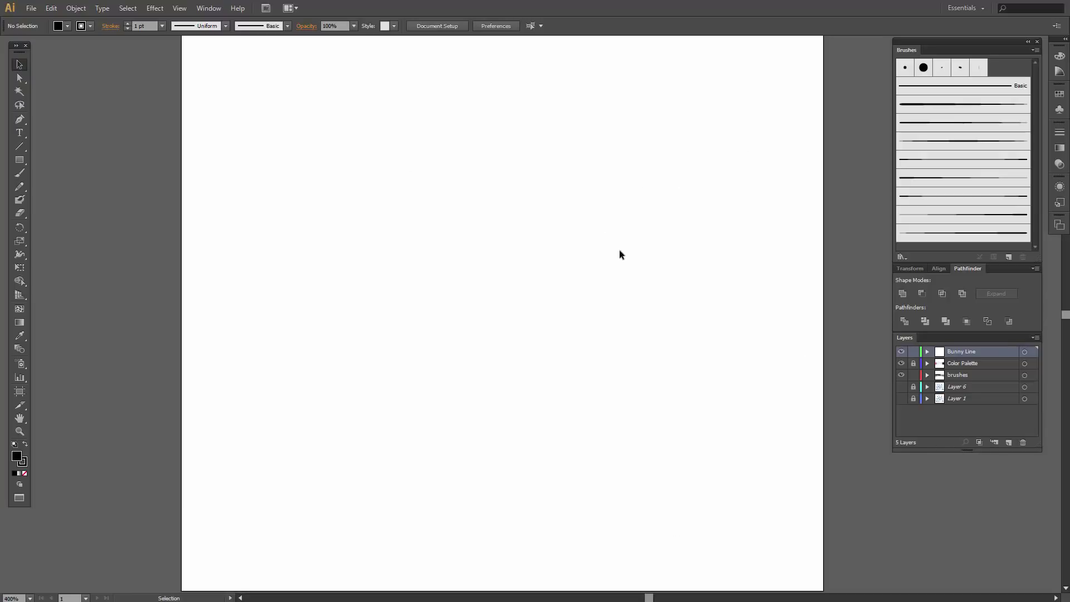
click(31, 8)
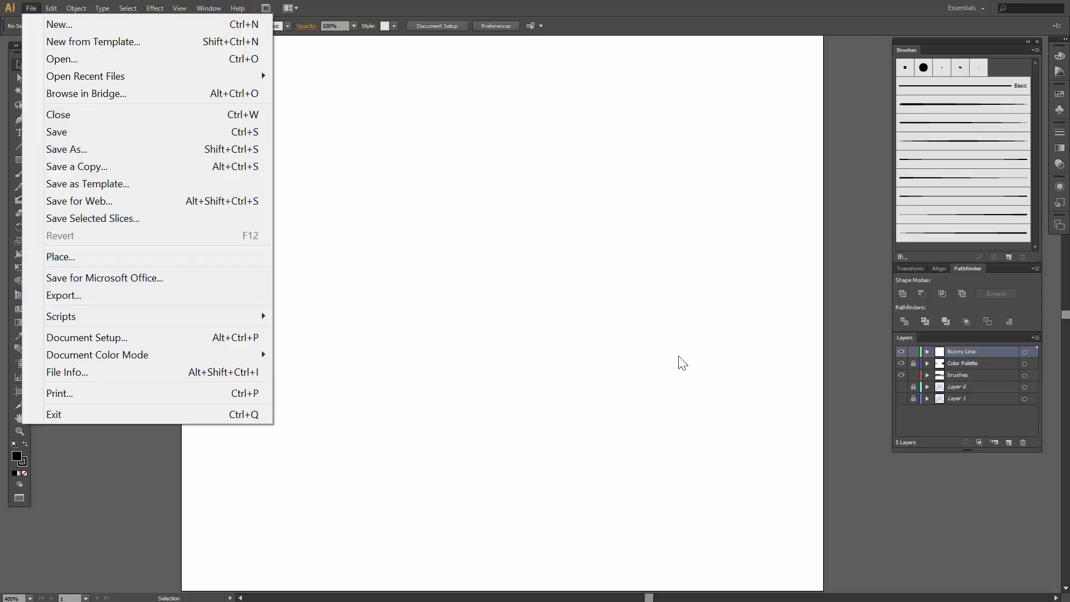
click(1009, 443)
click(1009, 443)
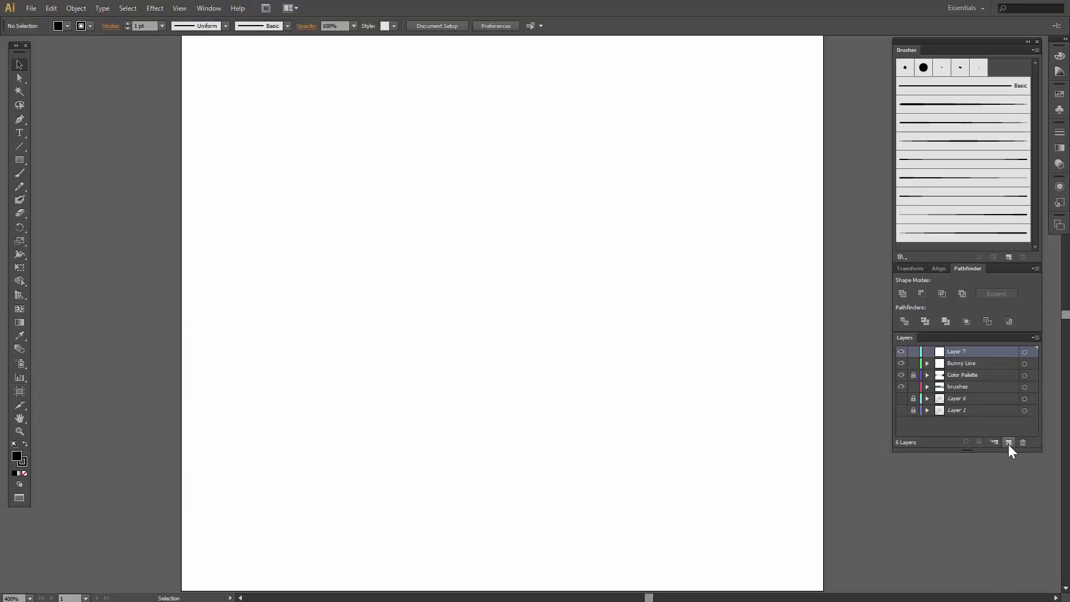
Place the bunny sketch image from the Dropbox folder on the new layer as a linked file
click(31, 10)
click(67, 255)
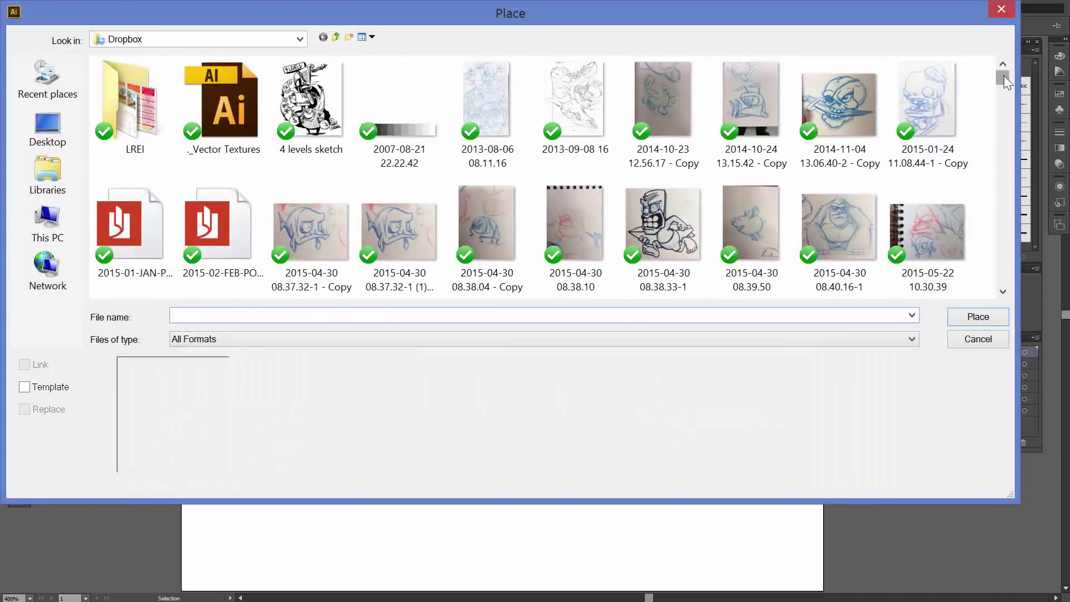
drag(1005, 75, 1008, 91)
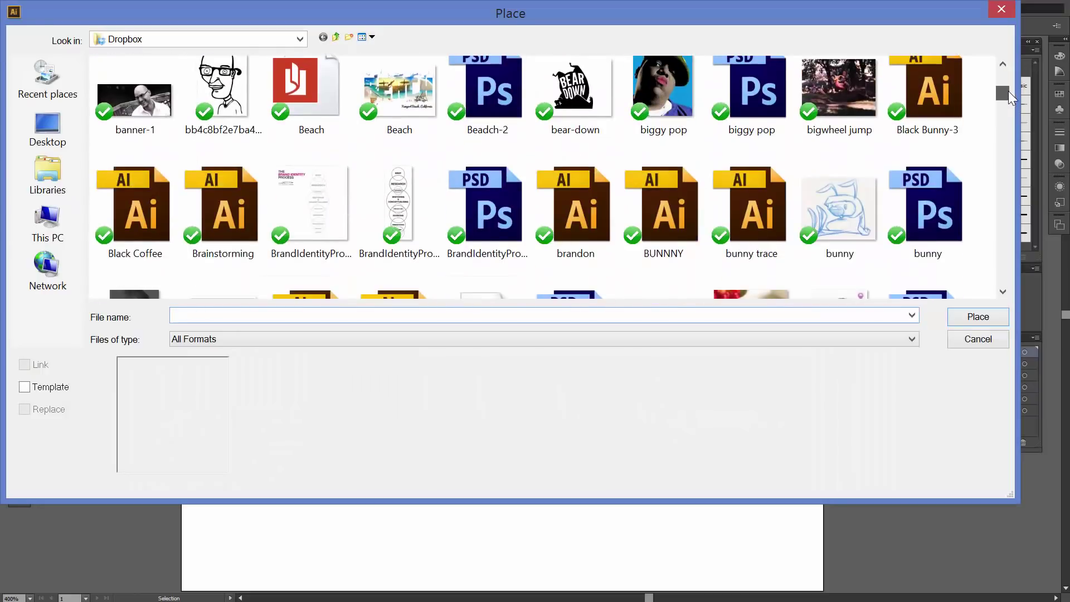
click(840, 209)
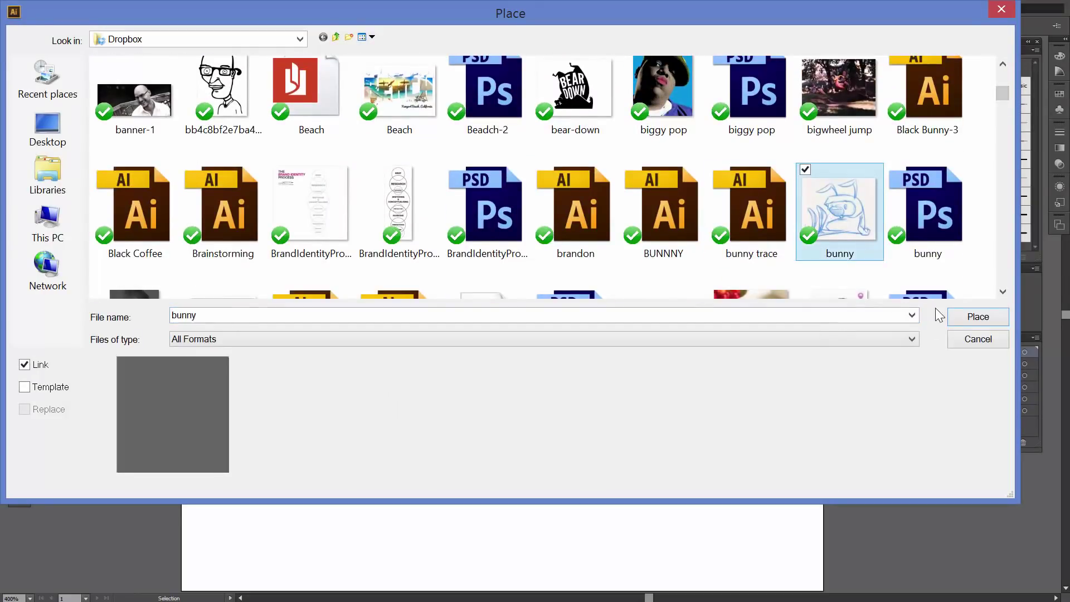
click(963, 319)
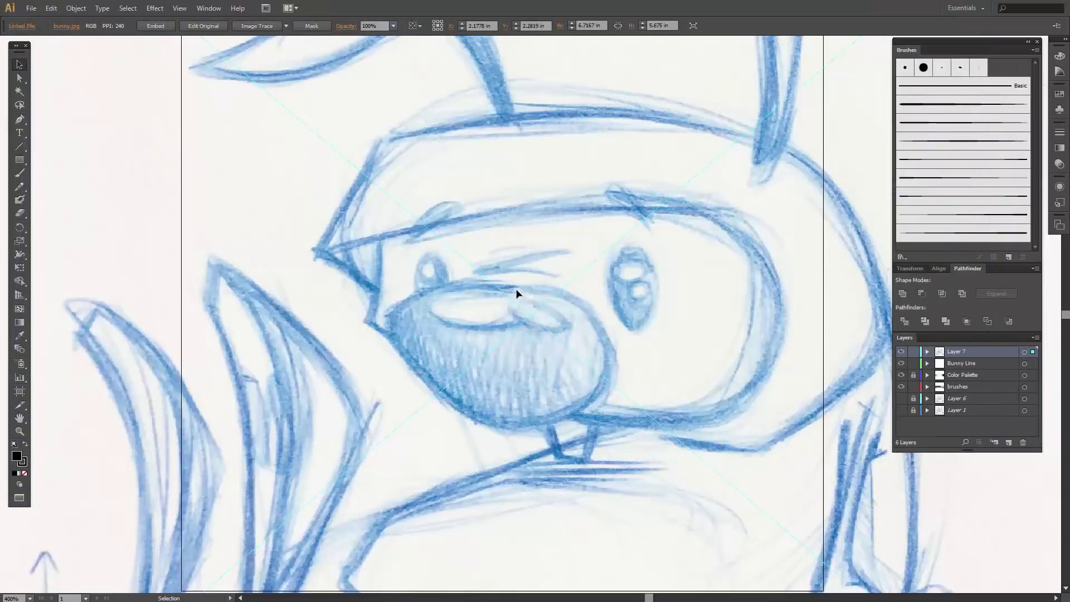
Scale the placed bunny sketch proportionally to about 3.64 by 3.08 in so it fits on the artboard below the colour swatches
key(a)
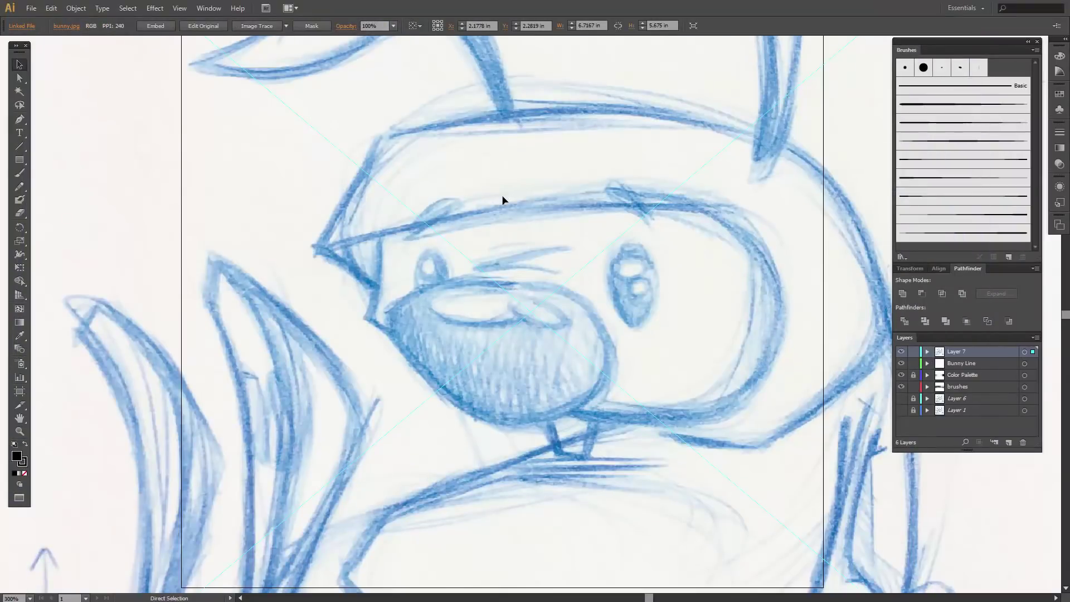
key(ctrl+minus)
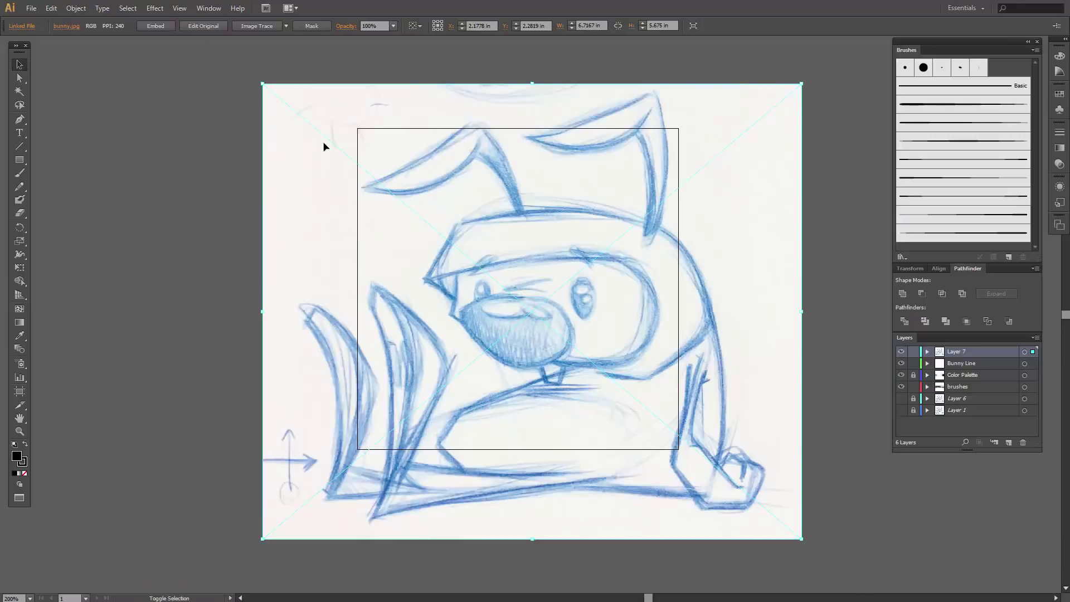
drag(263, 85, 365, 163)
drag(494, 233, 485, 225)
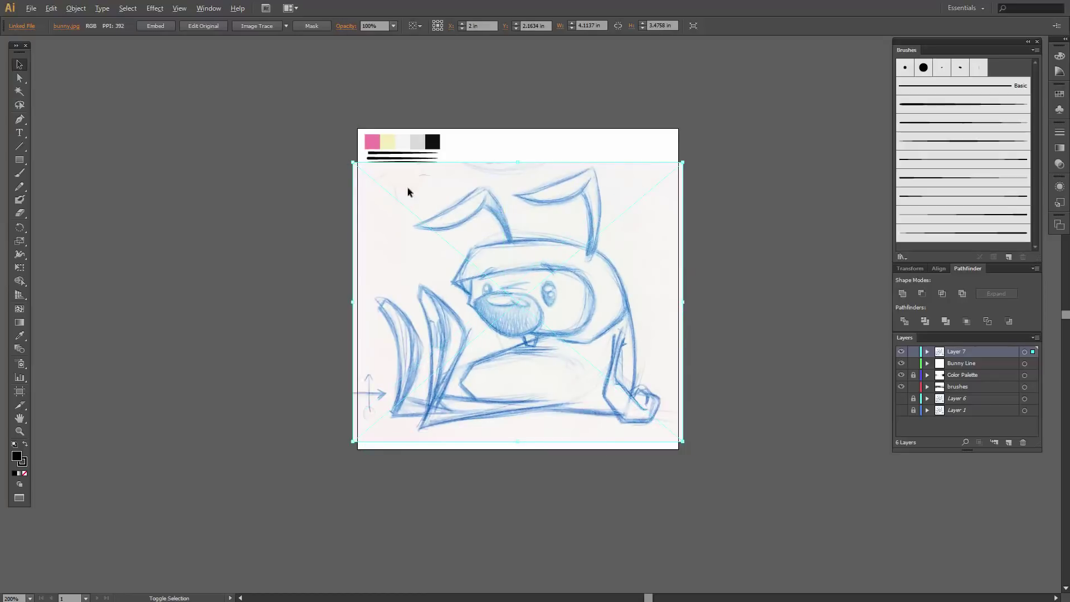
drag(353, 162, 368, 178)
drag(465, 237, 460, 237)
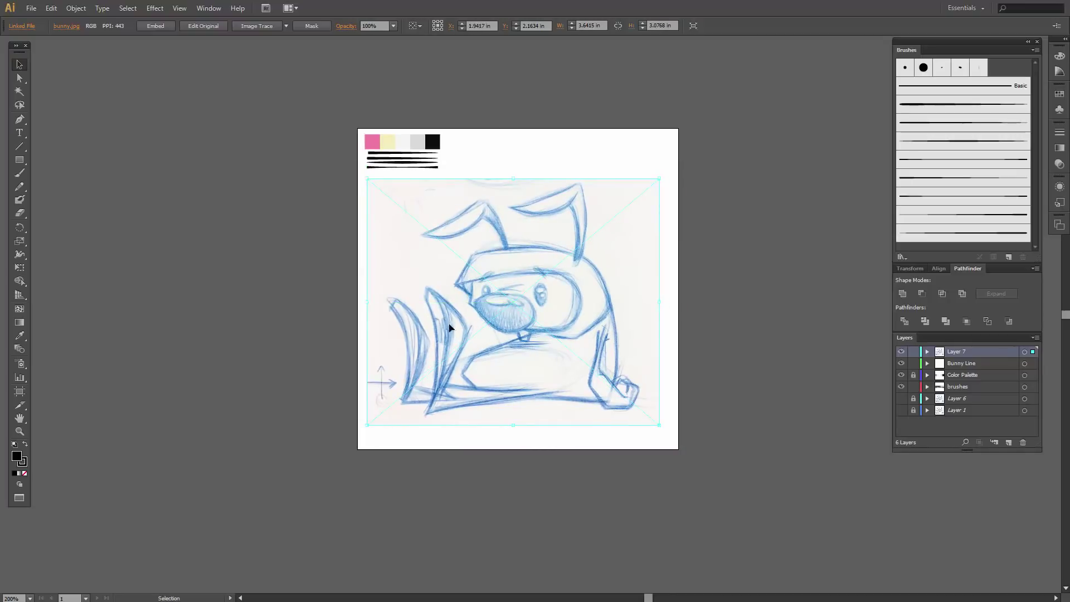
Nudge the bunny sketch to the right to an X position of about 2 in, centring it on the artboard
key(ctrl+equal)
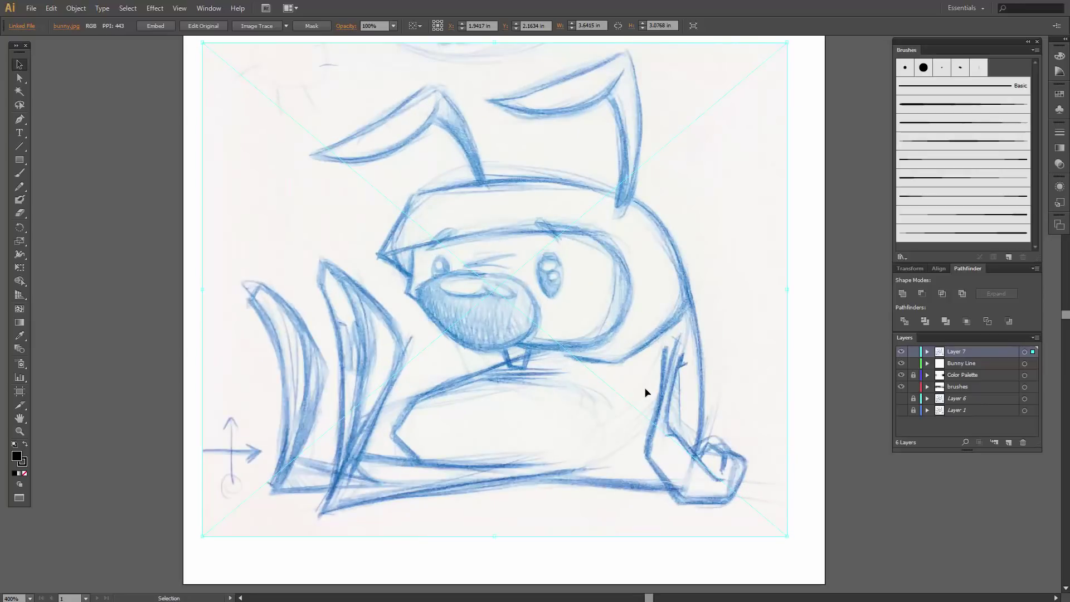
key(Right)
key(Right)
key(Right)
key(Right)
key(Right)
key(Right)
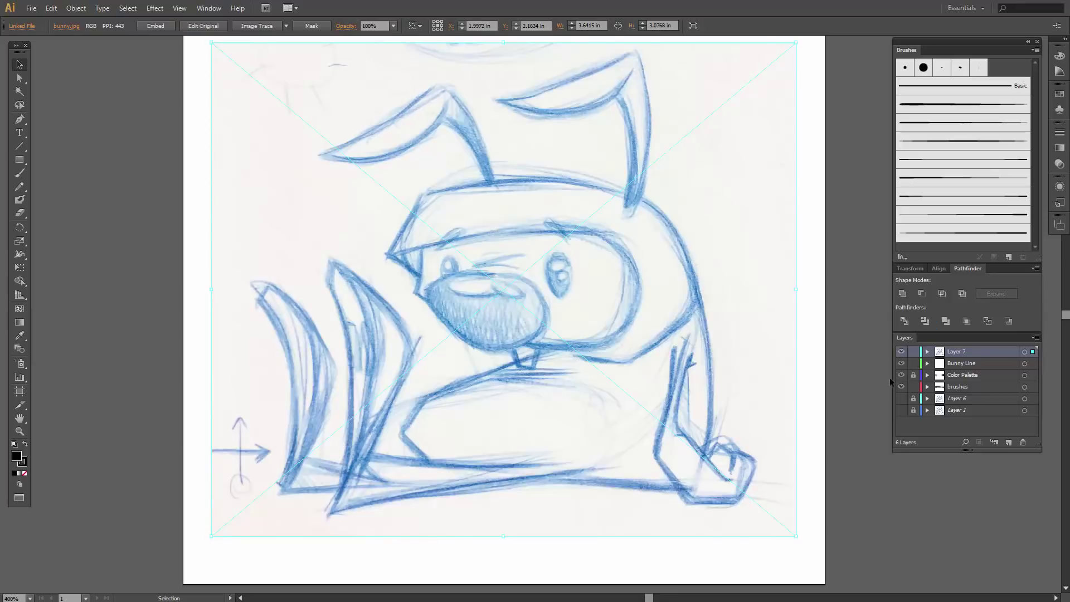
Turn Layer 7 with the sketch into a template layer and move it below the brushes layer
click(1036, 338)
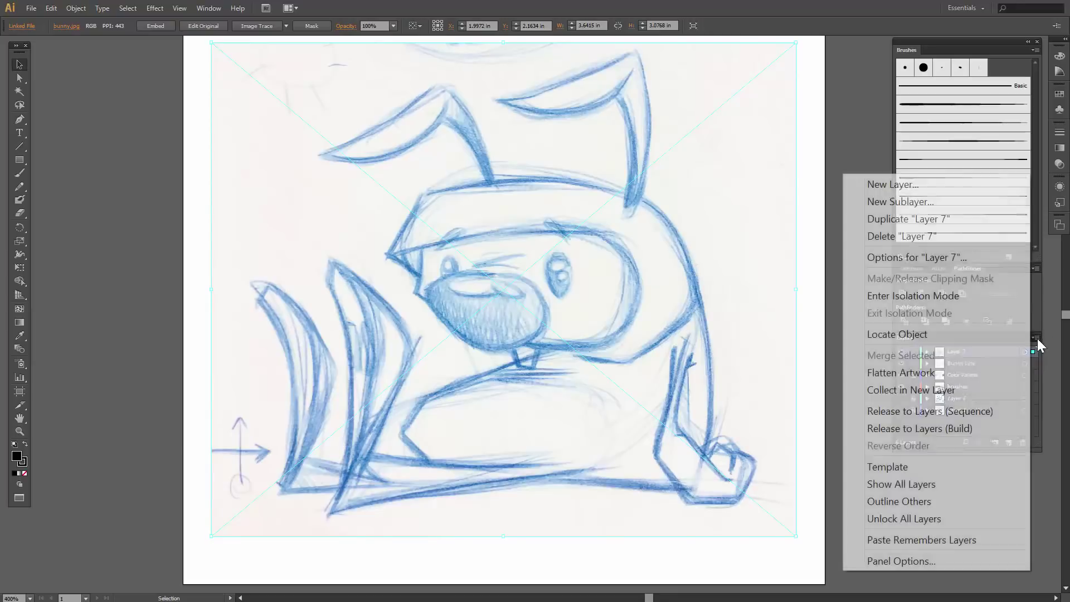
click(887, 468)
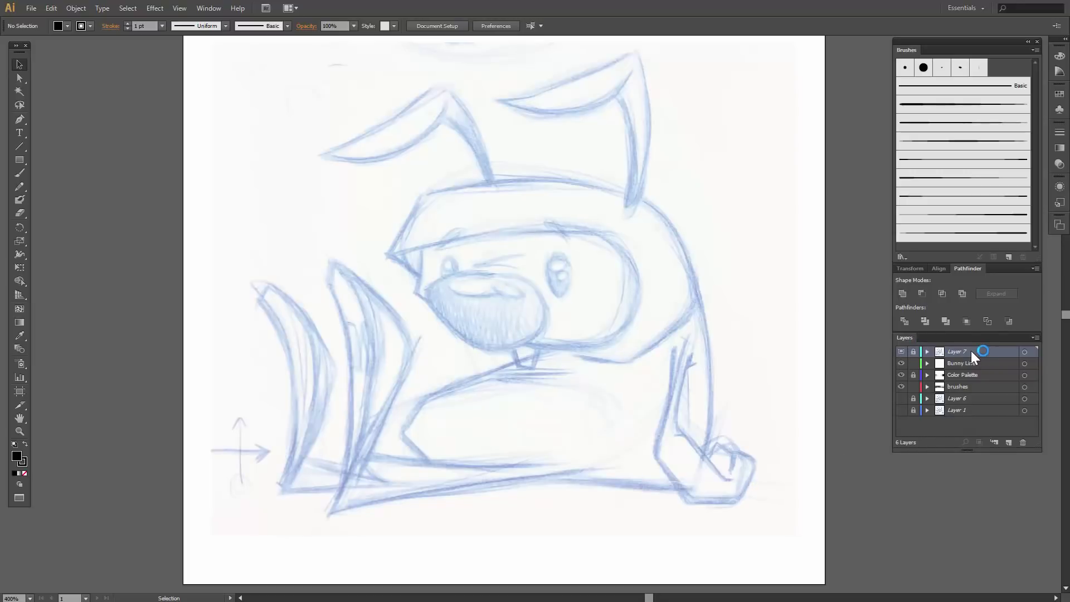
drag(971, 350, 964, 394)
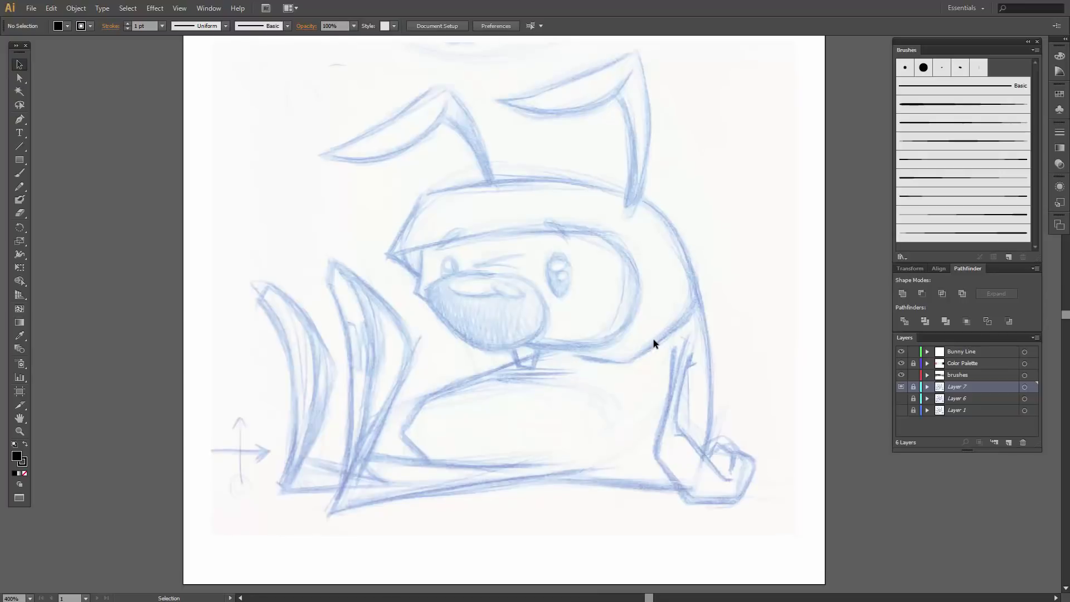
Add a new layer directly above Layer 7 and name it INking
scroll(654, 343, up, 4)
scroll(653, 343, up, 5)
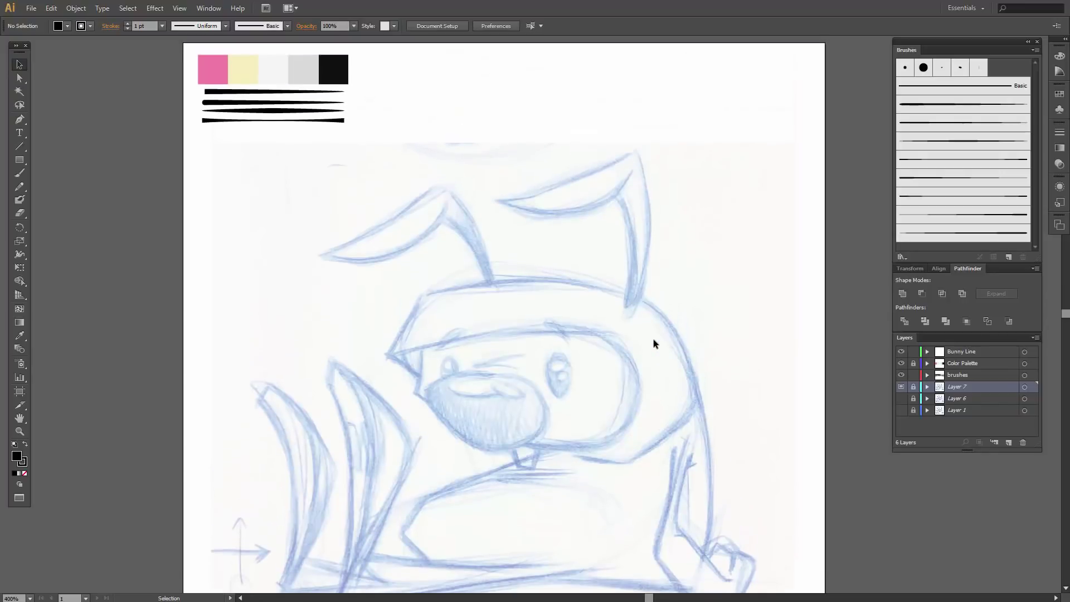
click(1009, 443)
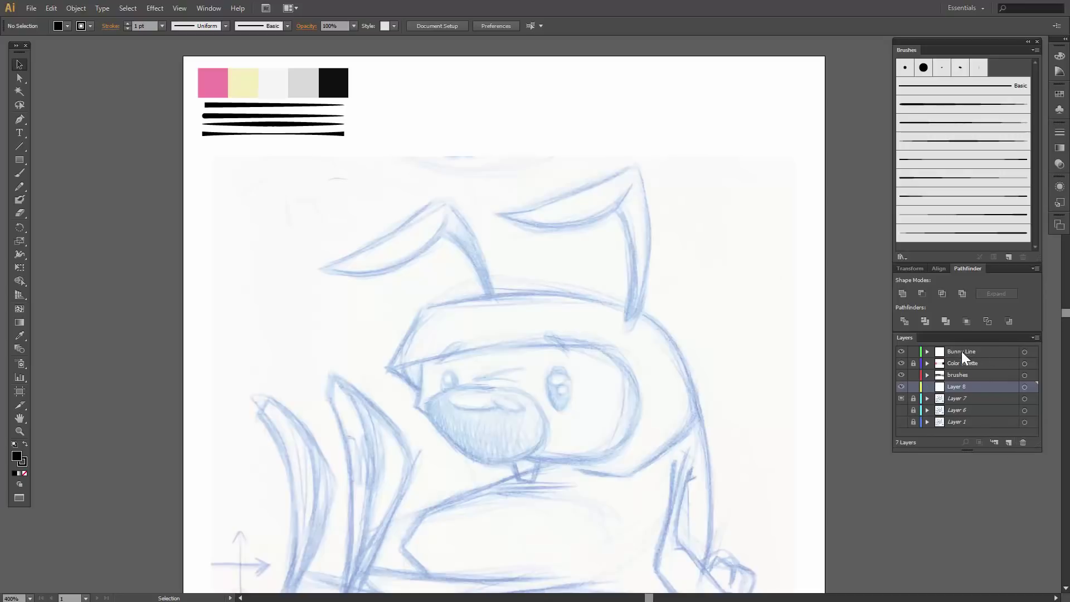
double_click(958, 386)
text(INK)
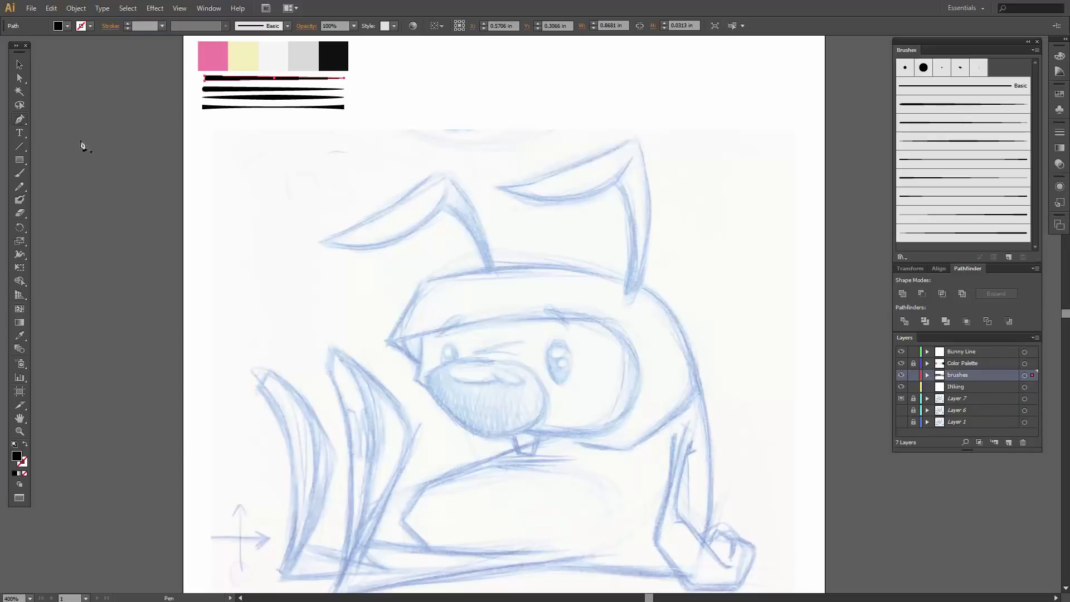
Trace the outer edge of the bunny's right-hand ear with the Pen tool, with no fill and a black stroke
click(19, 120)
mouse_move(488, 185)
mouse_down()
mouse_move(564, 203)
mouse_move(565, 188)
mouse_up()
drag(635, 139, 650, 167)
drag(628, 305, 591, 333)
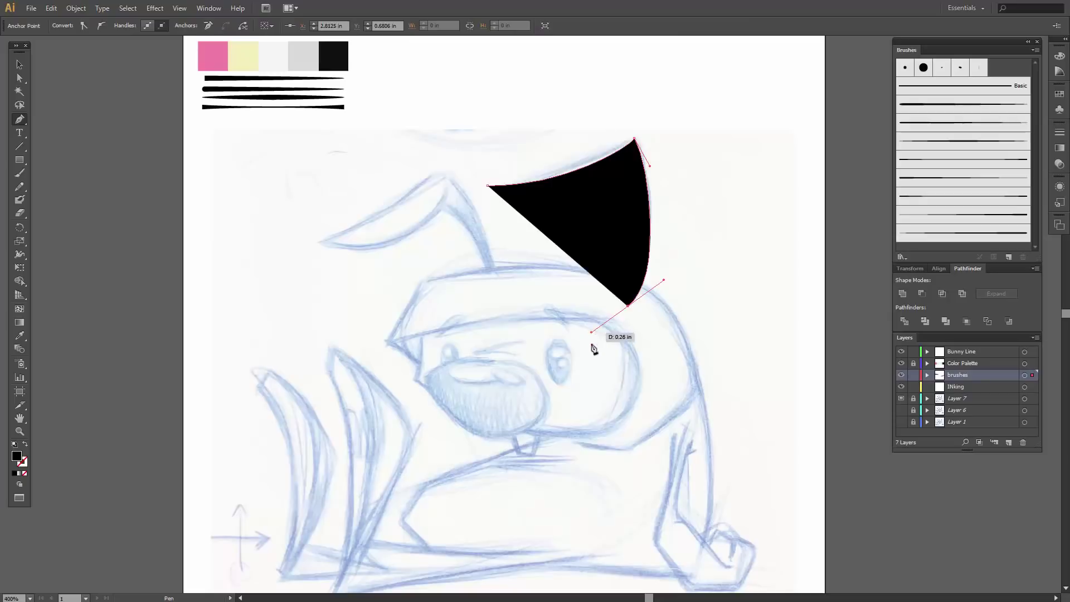
click(26, 445)
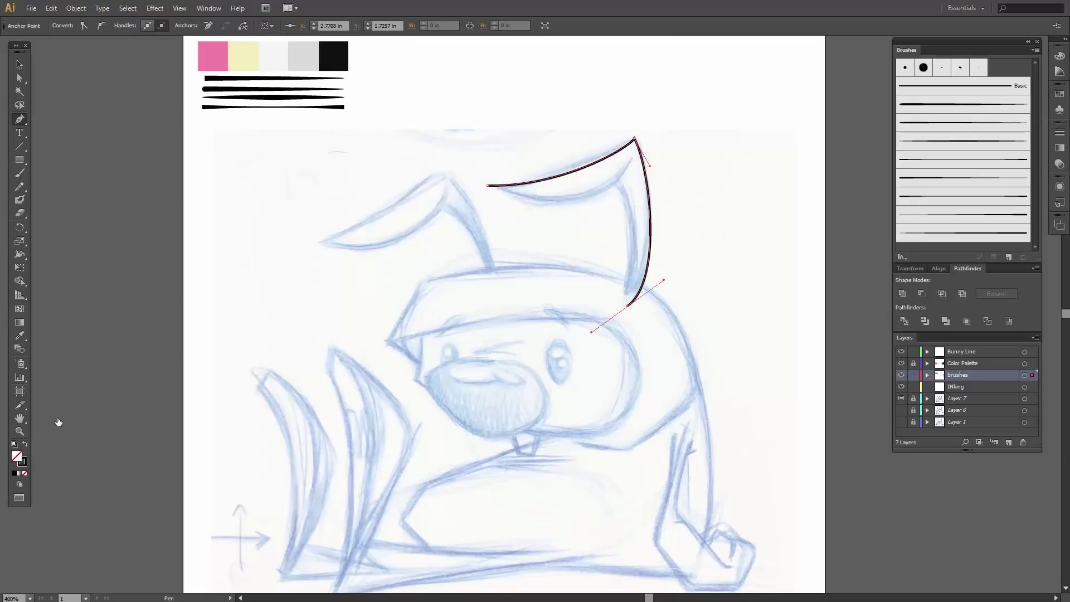
Try two tapered art brushes on the ear path, ending with Art Brush 7
click(934, 125)
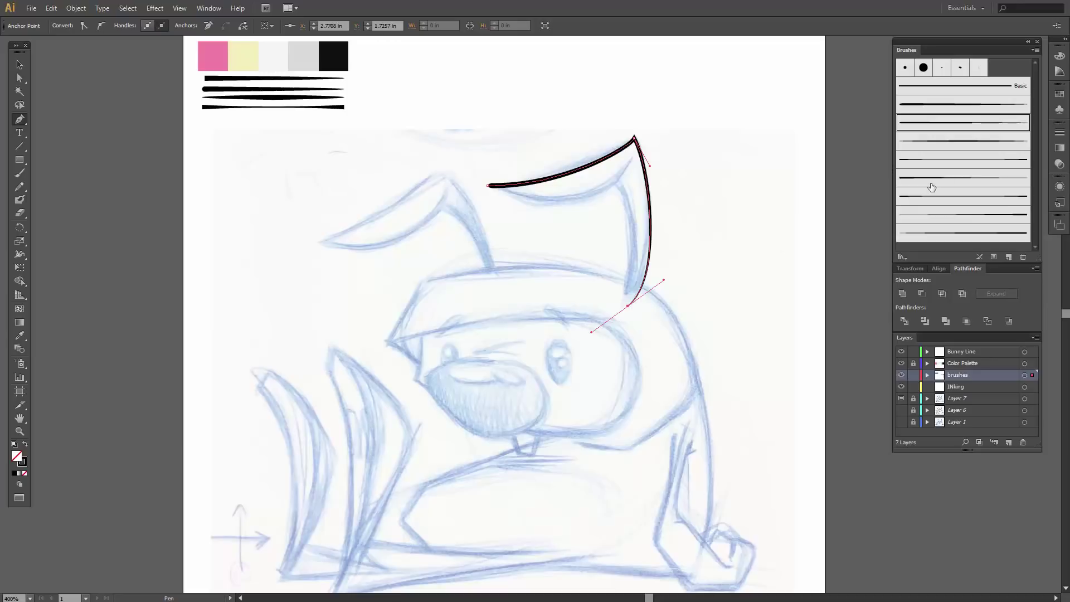
click(957, 218)
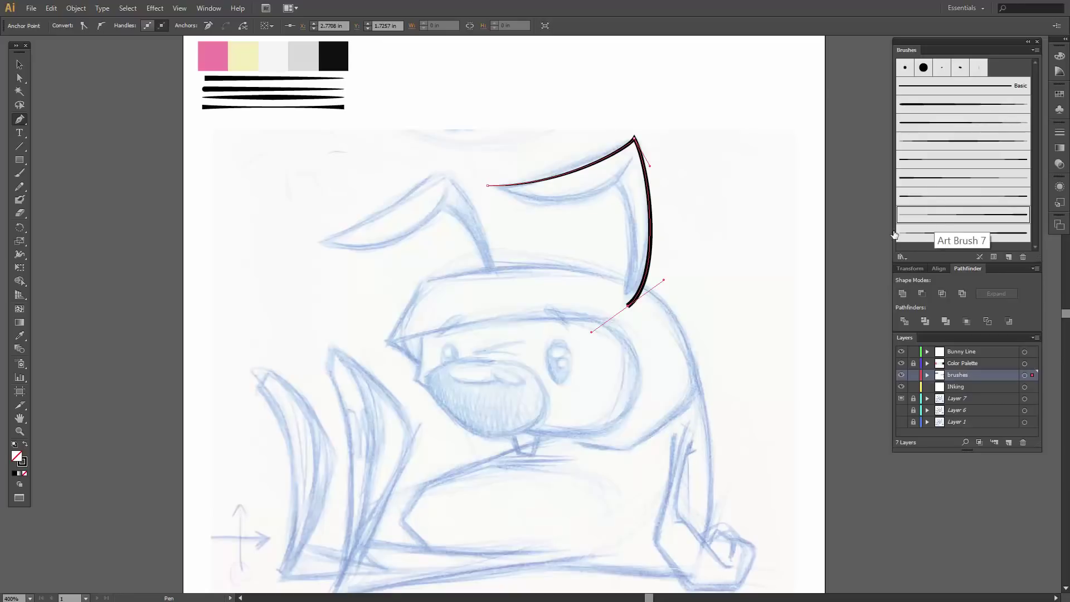
scroll(792, 273, down, 2)
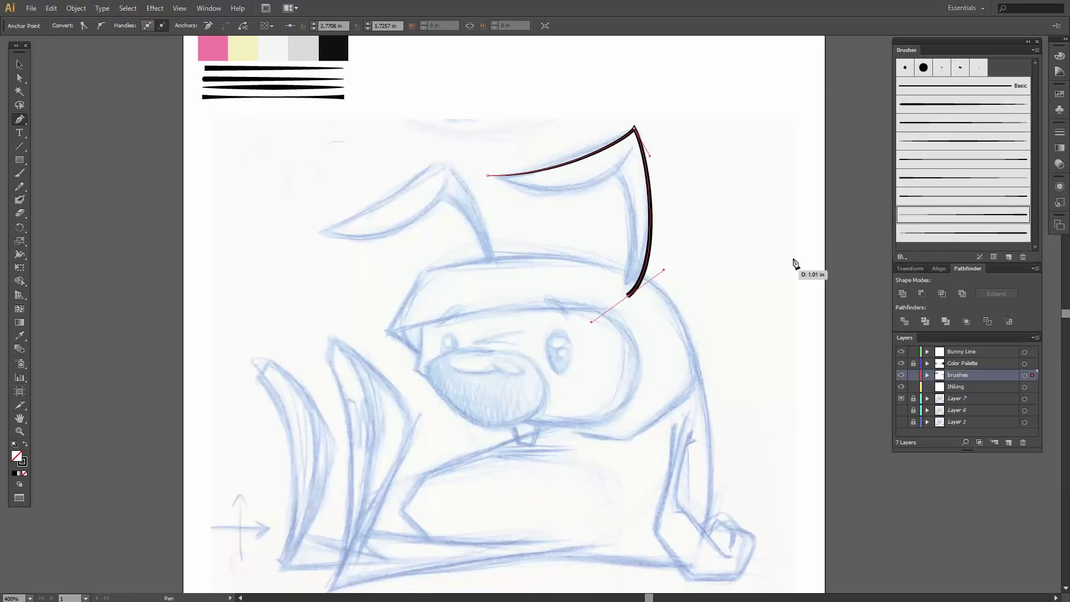
Select the test path on the bunny's ear and delete it
key(v)
click(474, 130)
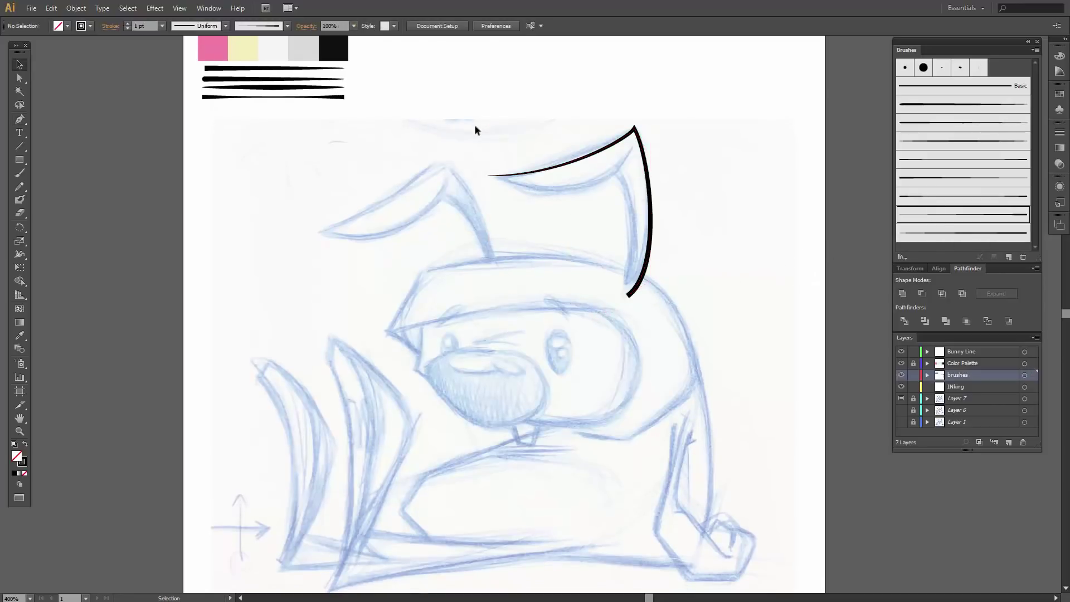
drag(484, 89, 629, 240)
key(Delete)
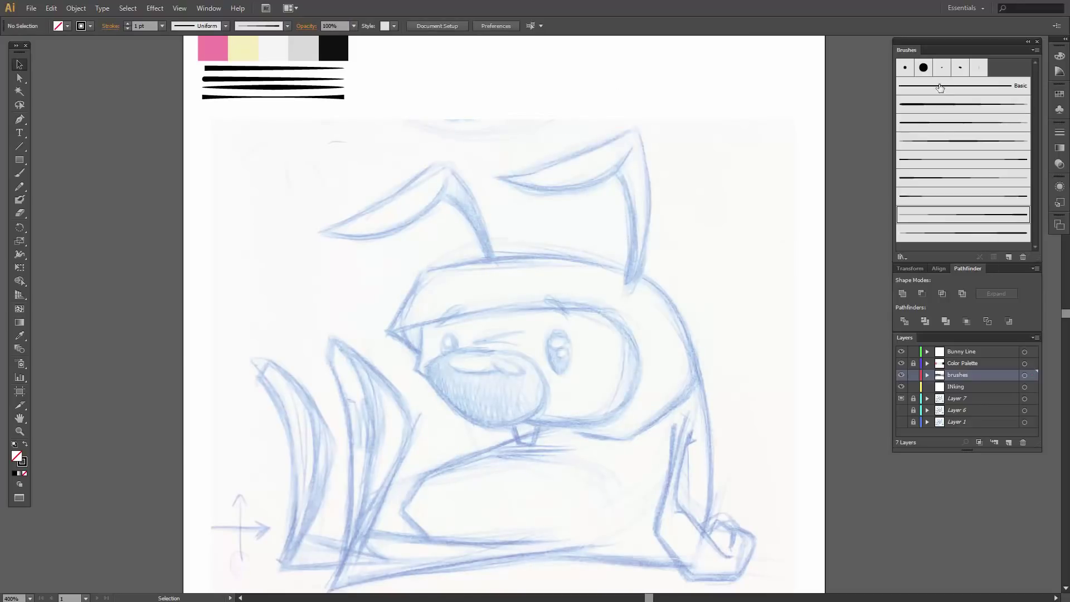
Save the current brushes as a library named Cartoon Brushes, replacing the existing file
click(1037, 50)
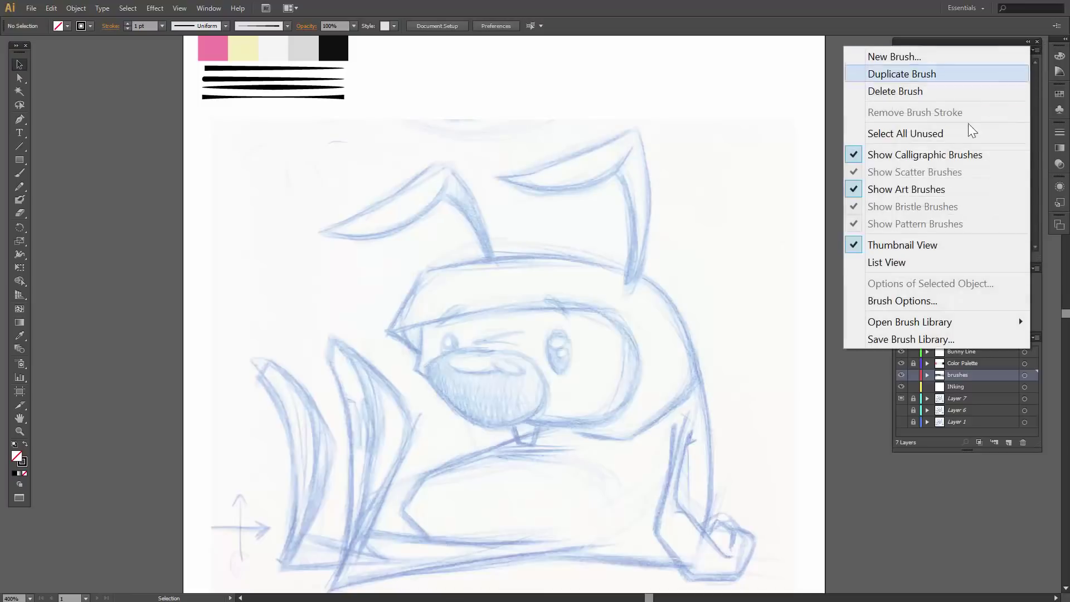
click(882, 338)
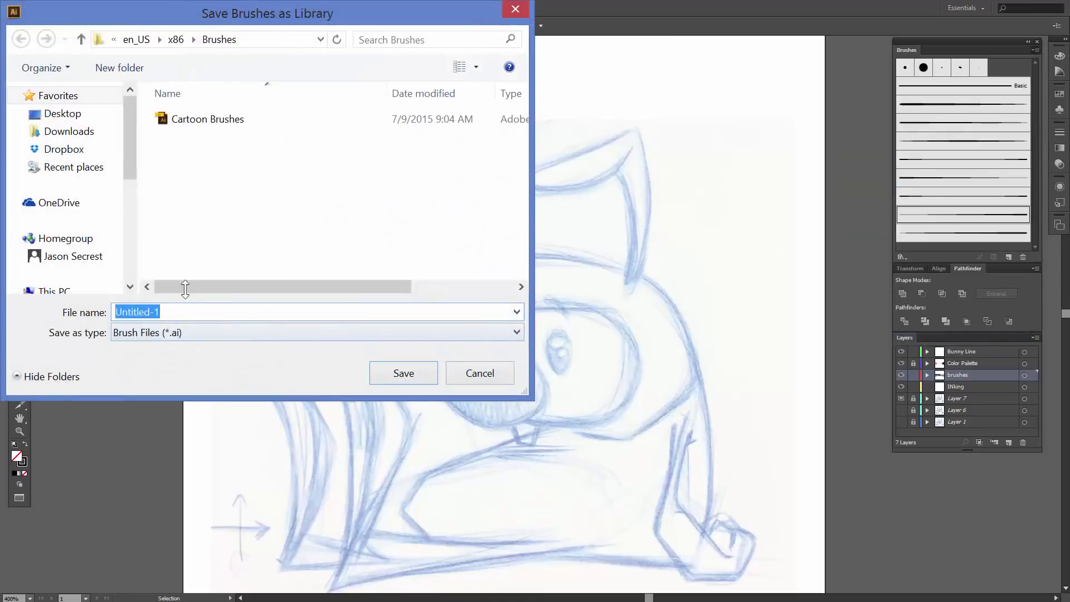
text(Carto)
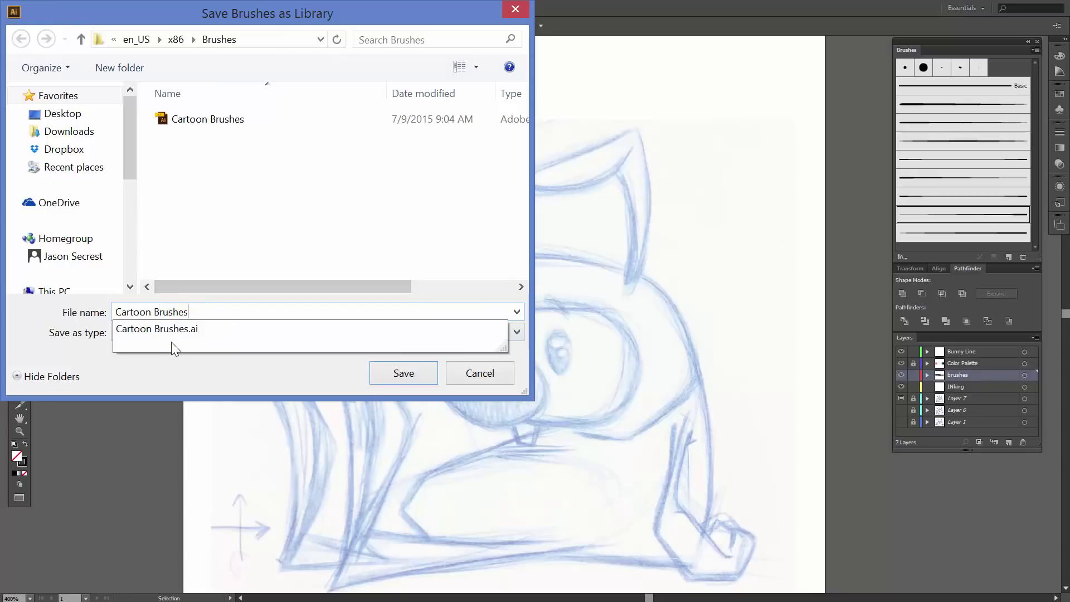
text(on Brushes)
click(384, 374)
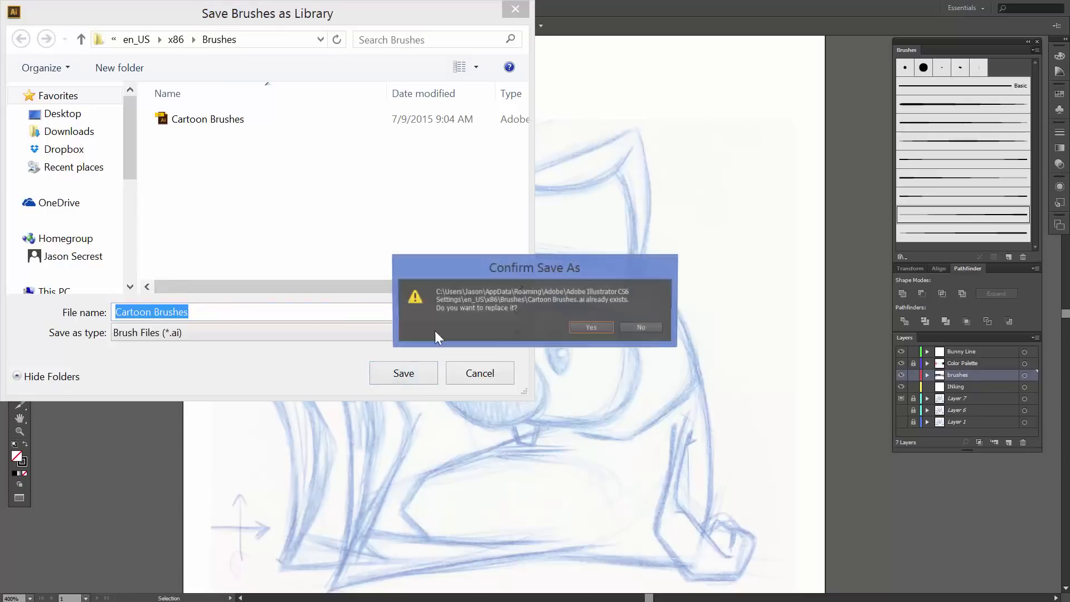
click(590, 327)
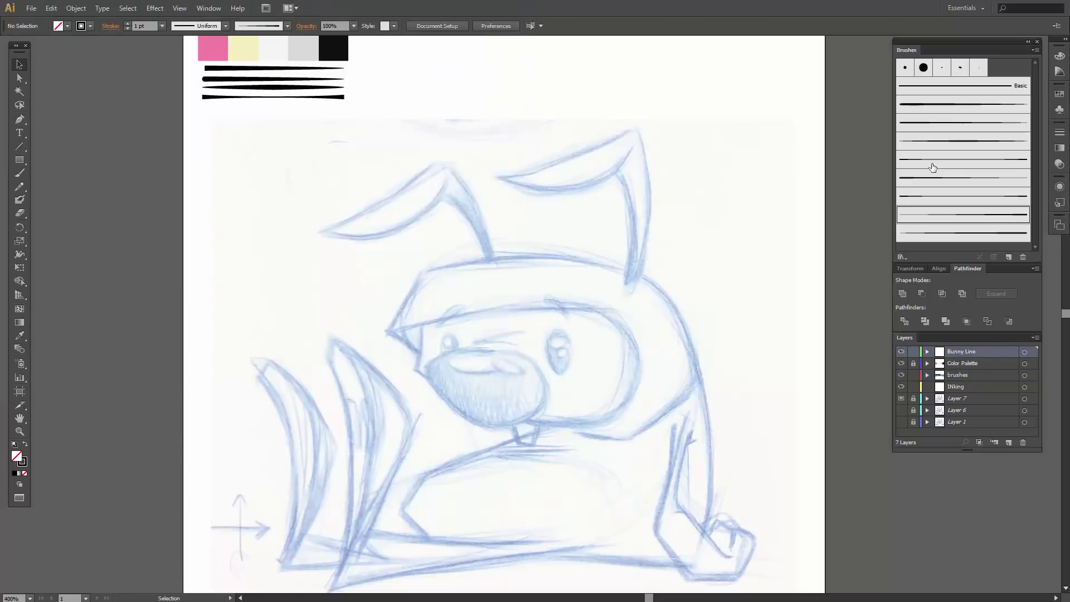
Check the user-defined brush libraries for the saved Cartoon Brushes library
scroll(635, 268, down, 3)
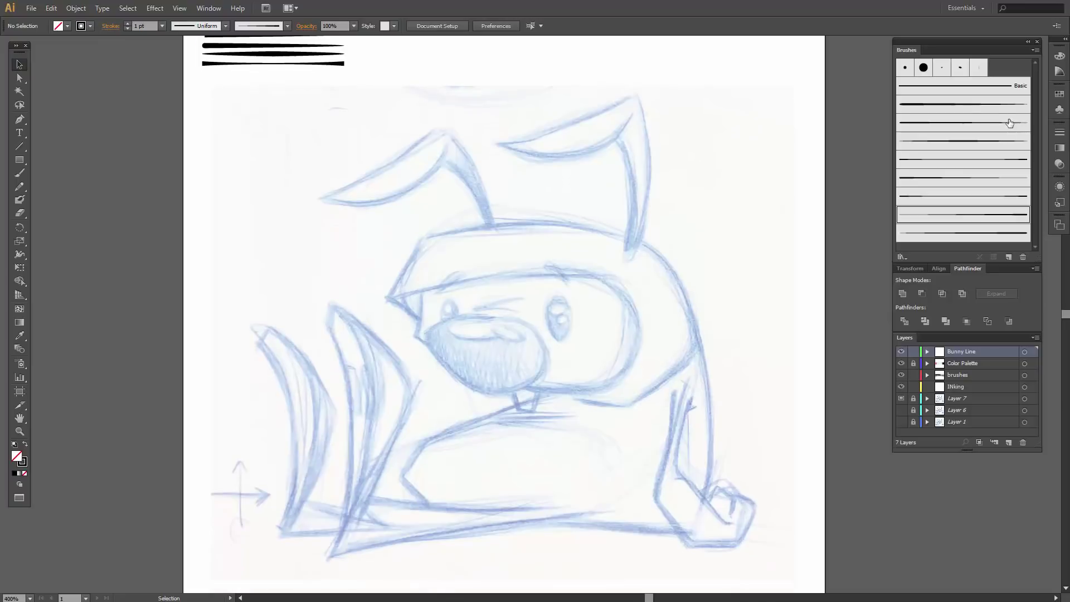
scroll(730, 131, down, 1)
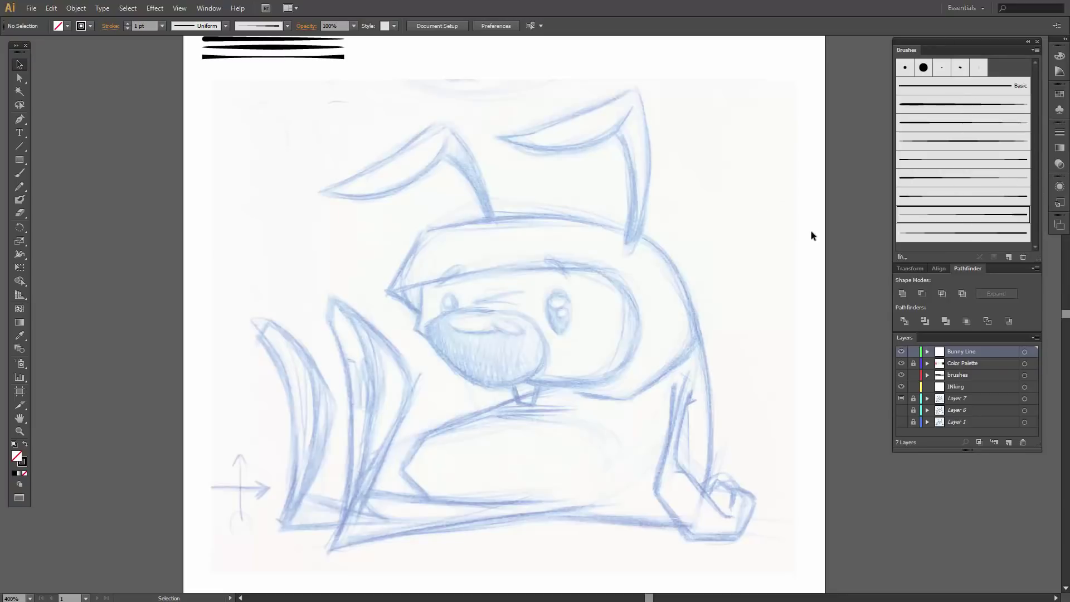
click(1036, 50)
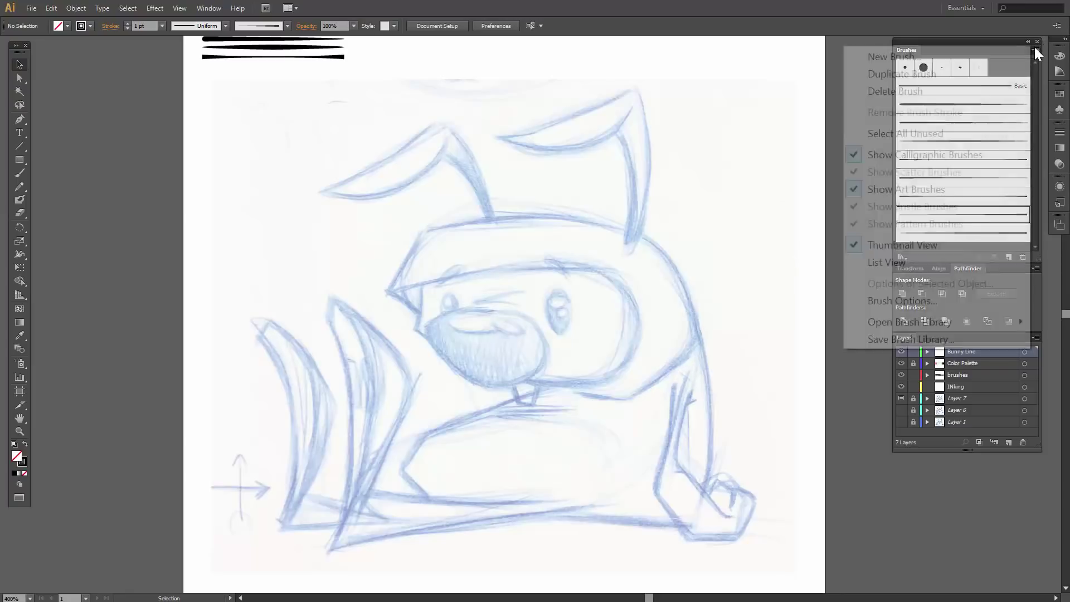
mouse_move(886, 320)
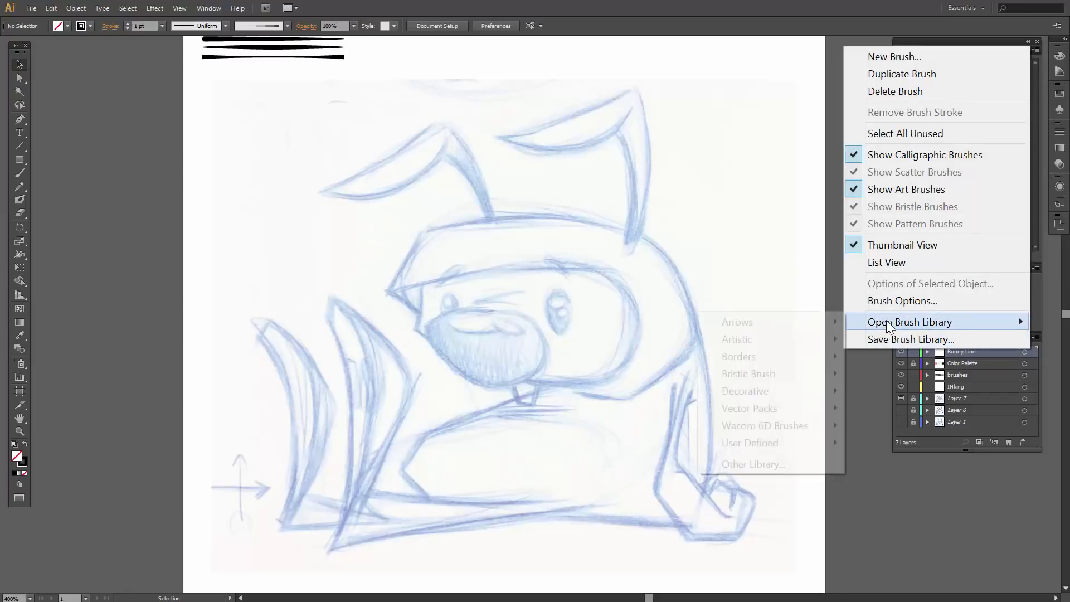
mouse_move(743, 444)
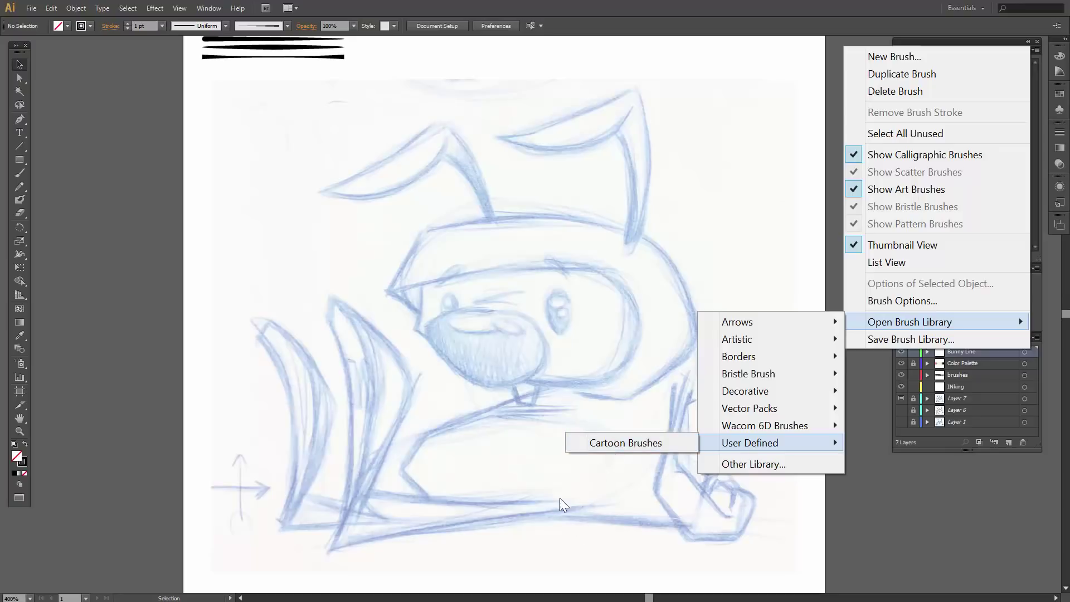
click(515, 500)
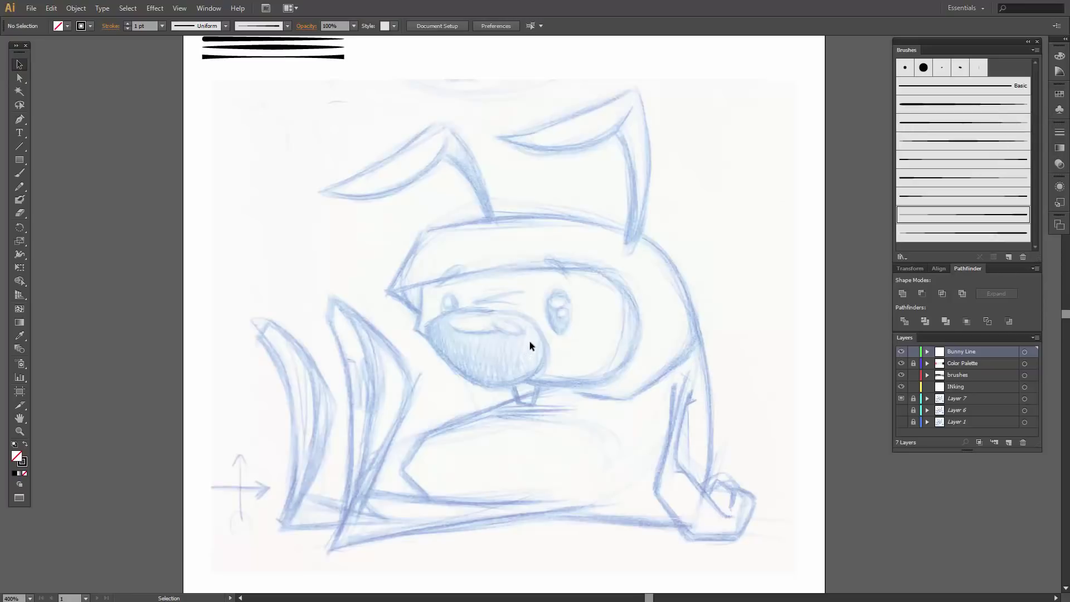
Tear off the Pen tool group as a floating palette and place it above the sketch's left-hand ear
scroll(439, 298, down, 1)
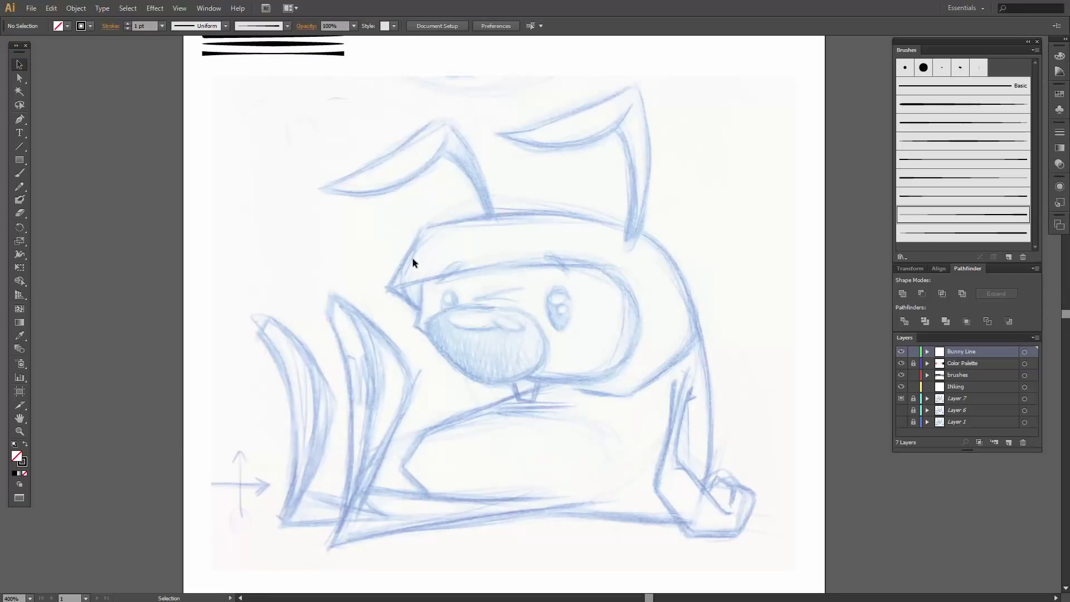
drag(22, 118, 176, 138)
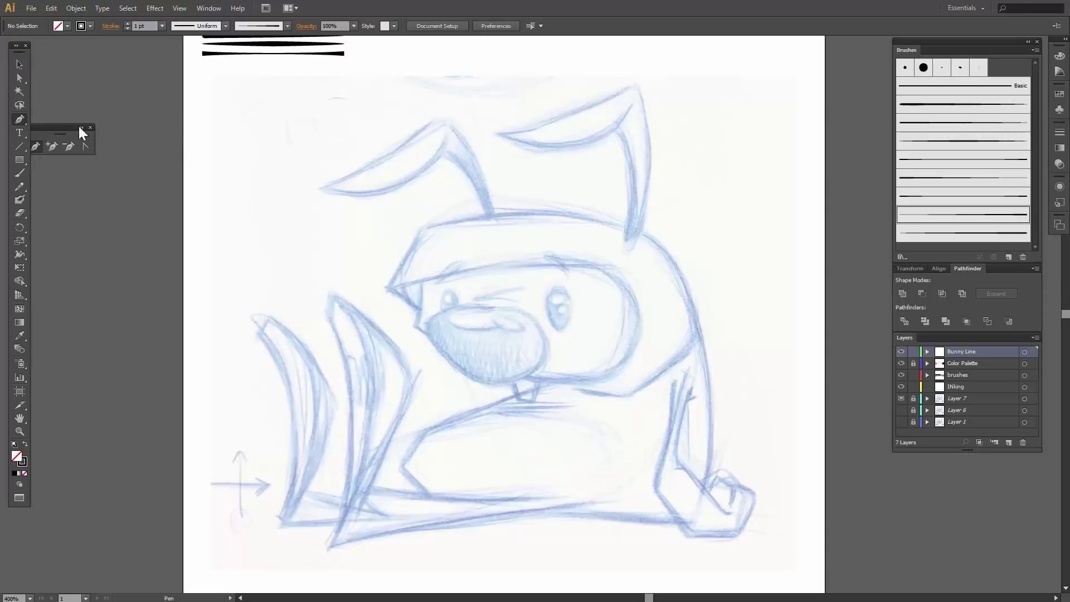
drag(49, 132, 271, 108)
Trace the bunny's left-hand ear with the Pen tool as one open path from the head over the fold and tip to the inner crease
key(ctrl+plus)
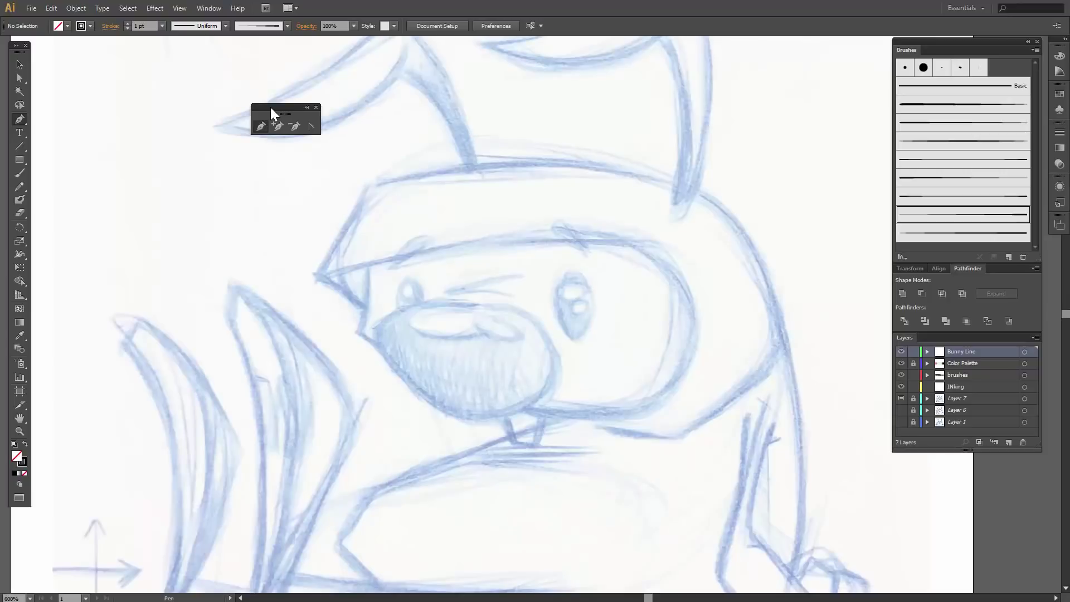
mouse_move(434, 125)
mouse_down()
mouse_move(437, 182)
mouse_move(473, 260)
mouse_up()
key(ctrl+plus)
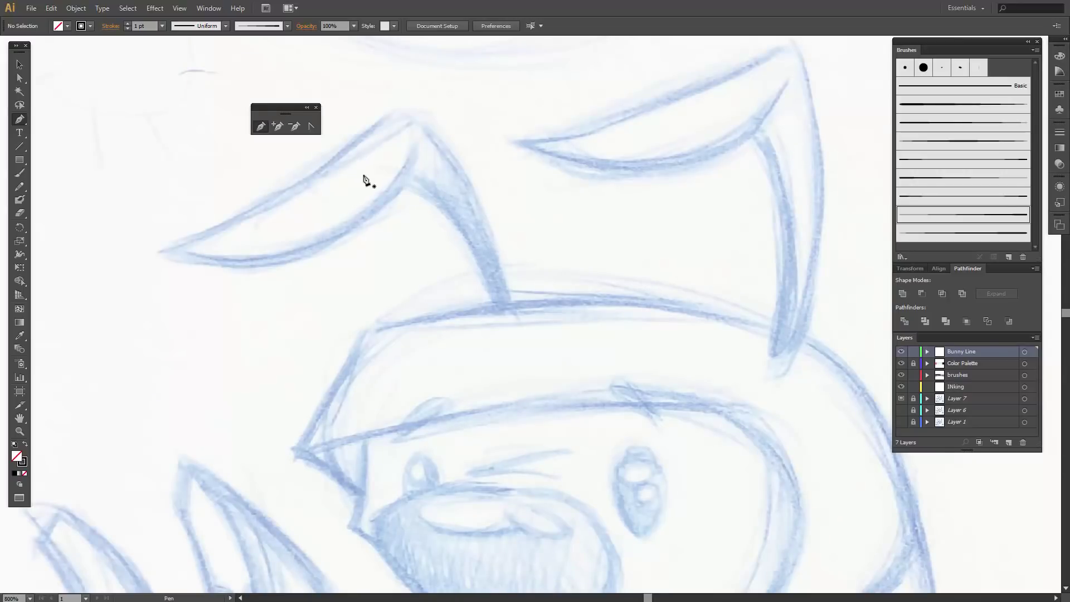
scroll(410, 192, up, 1)
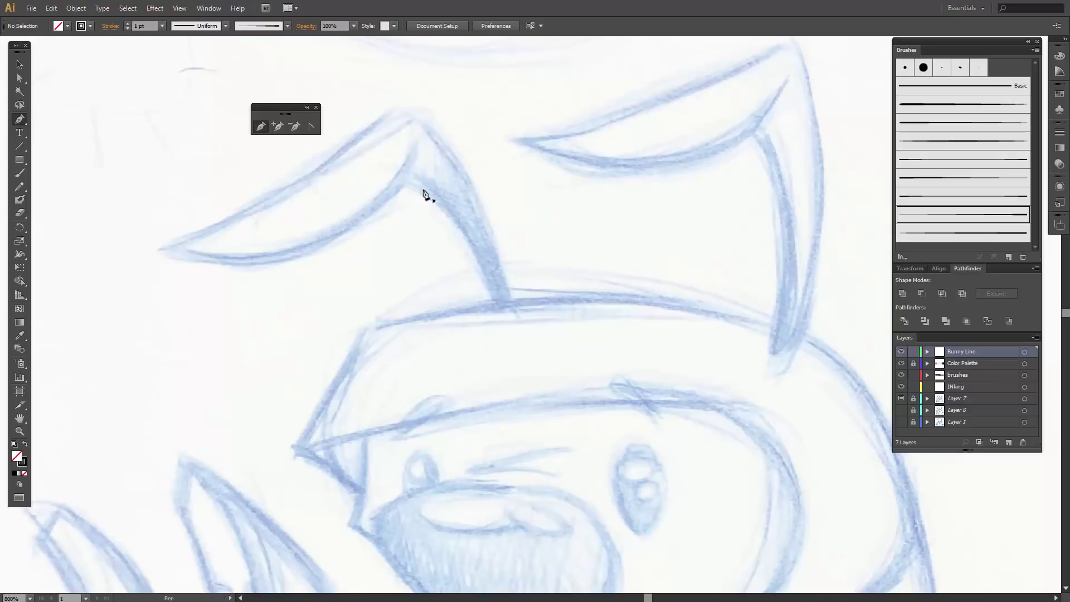
scroll(429, 191, up, 2)
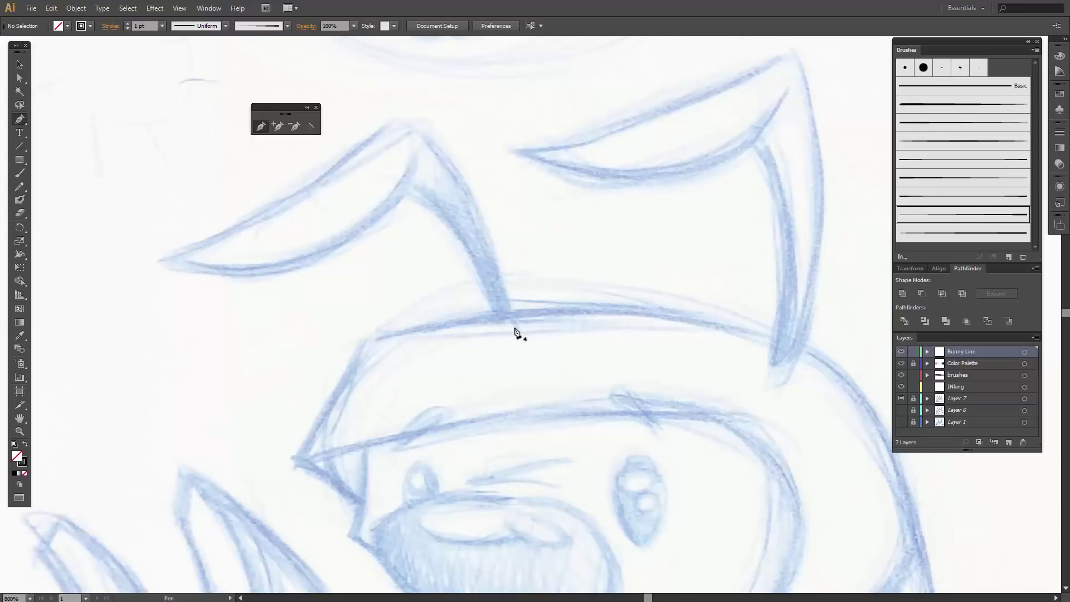
drag(514, 330, 507, 290)
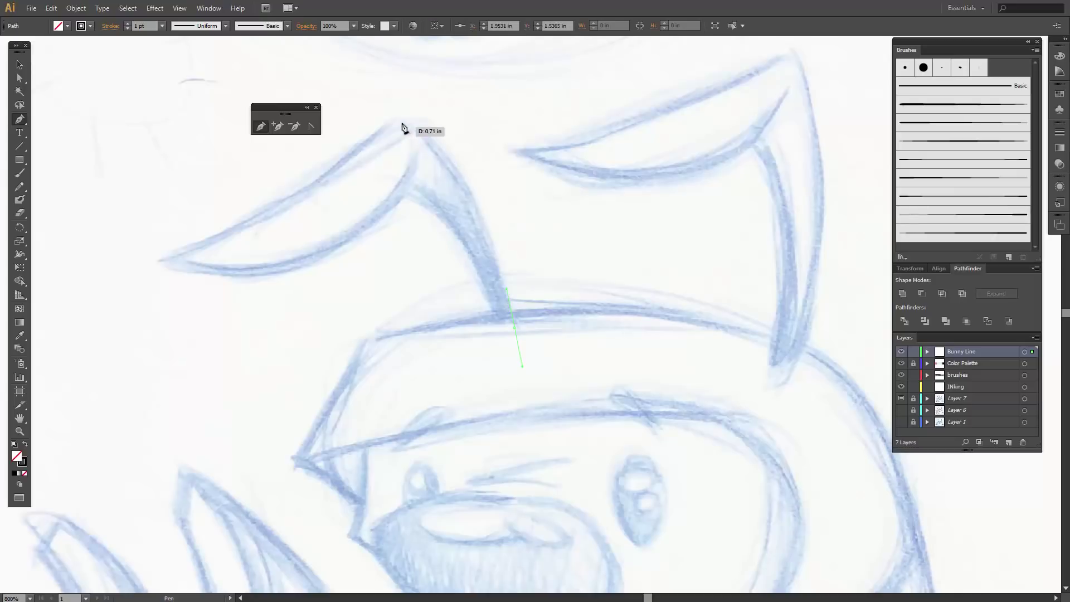
drag(400, 120, 358, 145)
drag(363, 149, 364, 151)
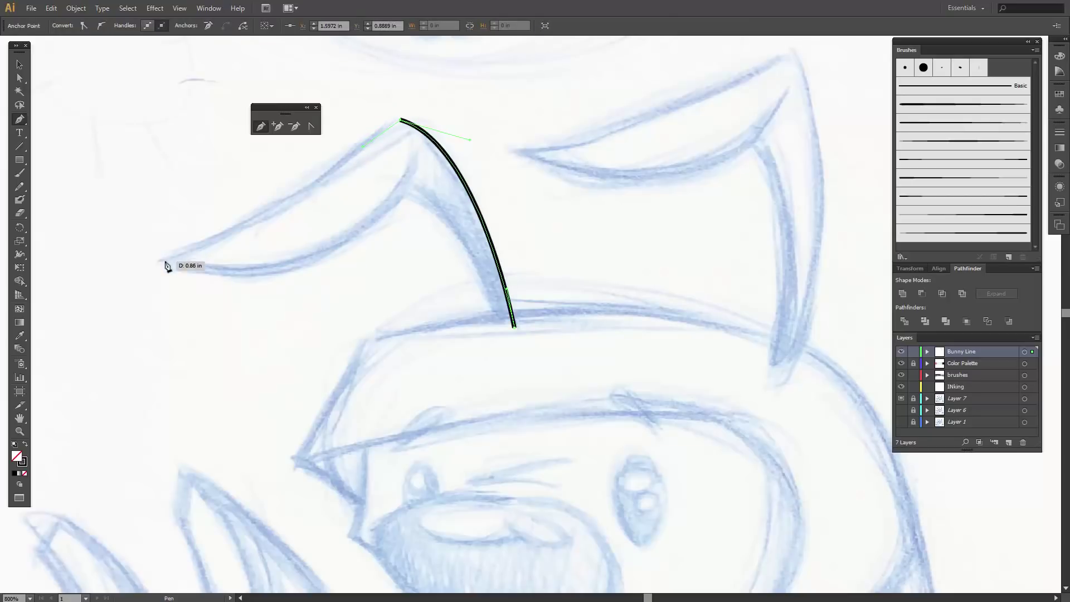
mouse_move(142, 260)
mouse_down()
mouse_move(130, 260)
mouse_move(213, 293)
mouse_move(218, 283)
mouse_up()
mouse_move(418, 172)
mouse_down()
mouse_move(425, 124)
mouse_move(487, 83)
mouse_move(499, 48)
mouse_move(489, 88)
mouse_move(538, 136)
mouse_move(491, 156)
mouse_up()
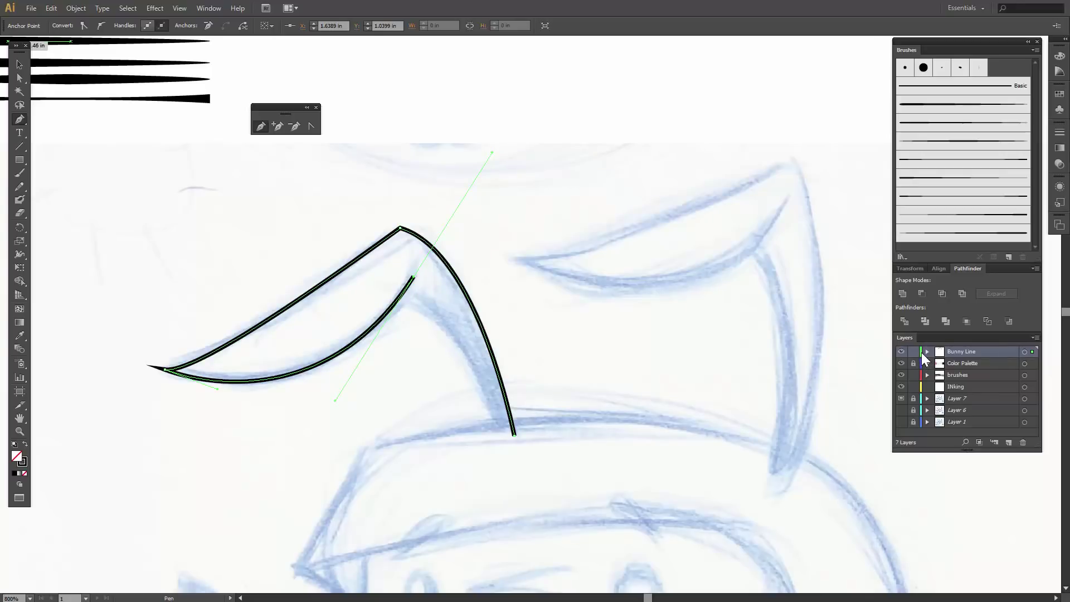
Deselect the ear path and set the Bunny Line layer's color to Burgundy
click(1032, 352)
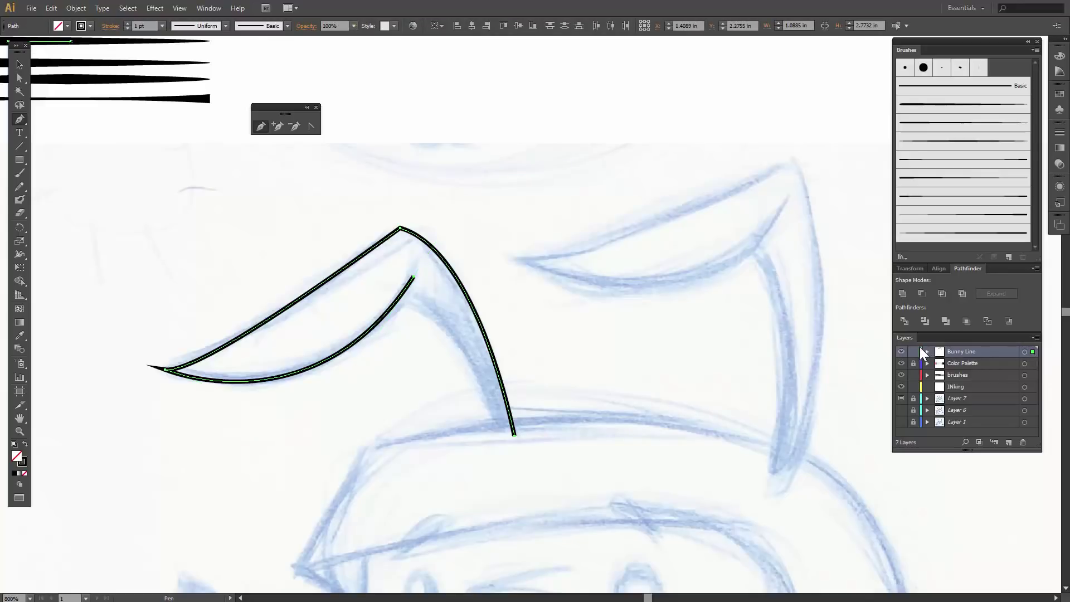
key(ctrl+shift+a)
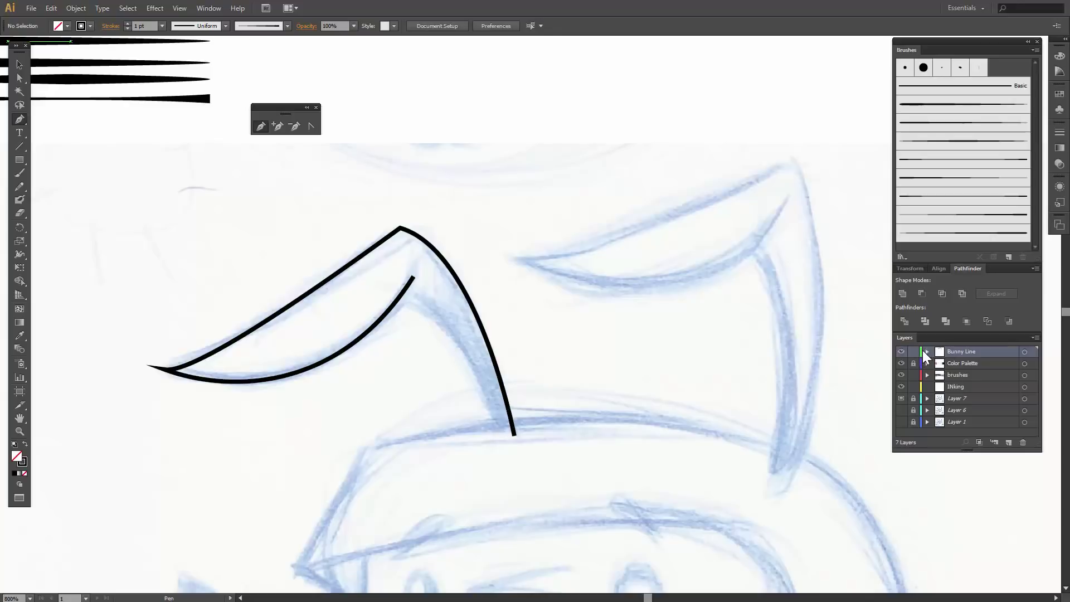
double_click(965, 356)
double_click(943, 348)
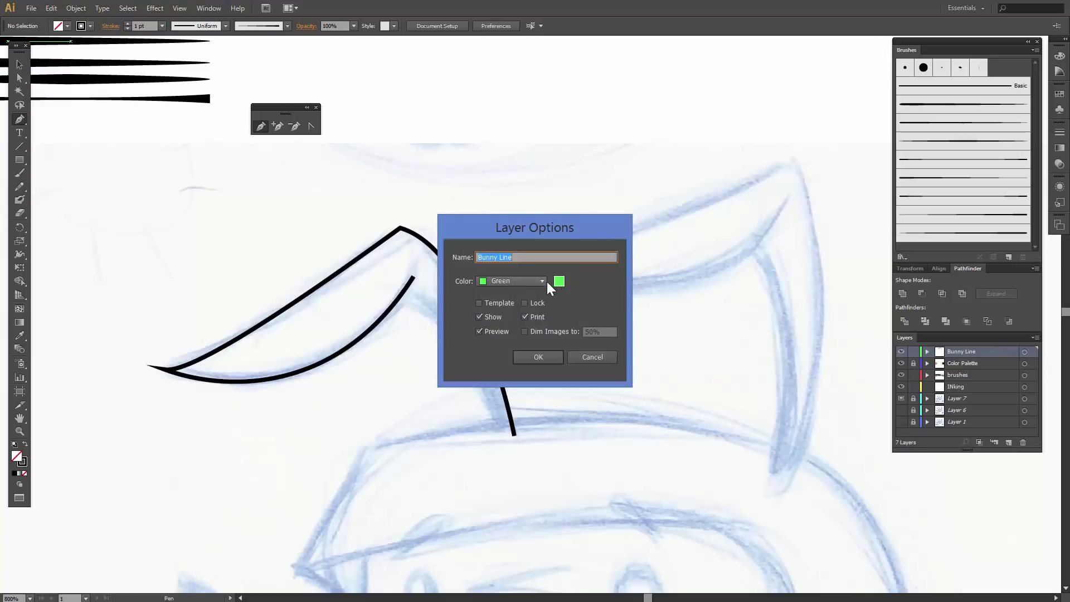
click(543, 281)
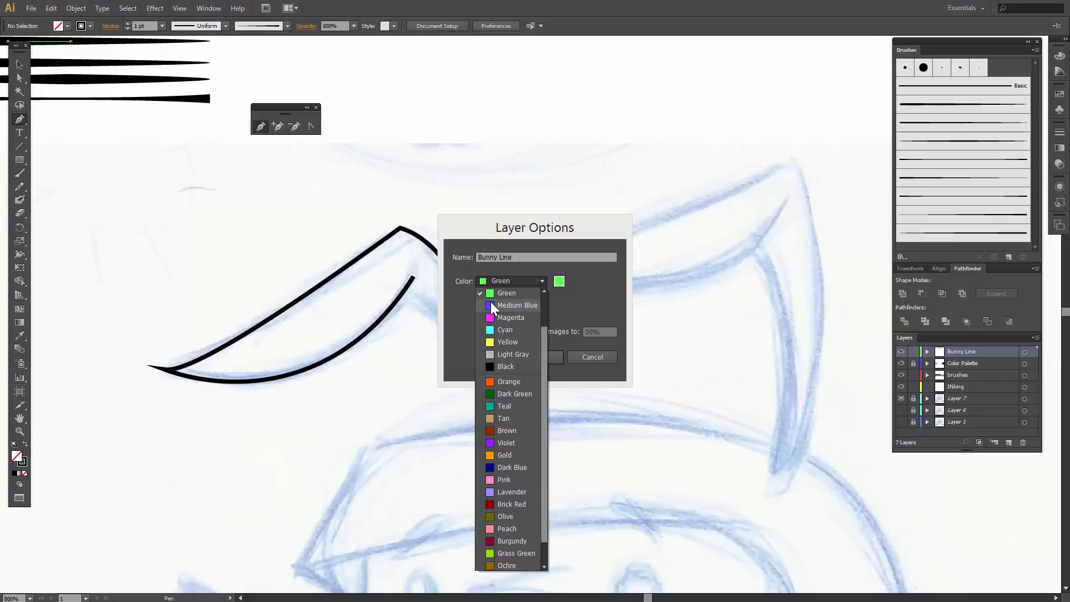
click(512, 539)
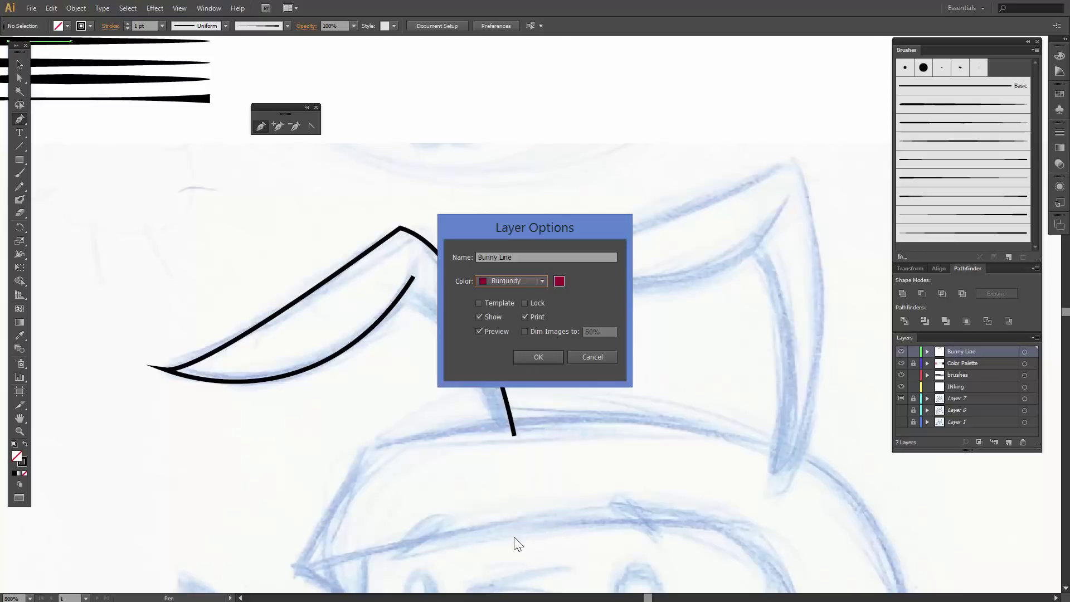
click(537, 357)
Select the left-hand ear path and apply the art brush that tapers at both ends
key(v)
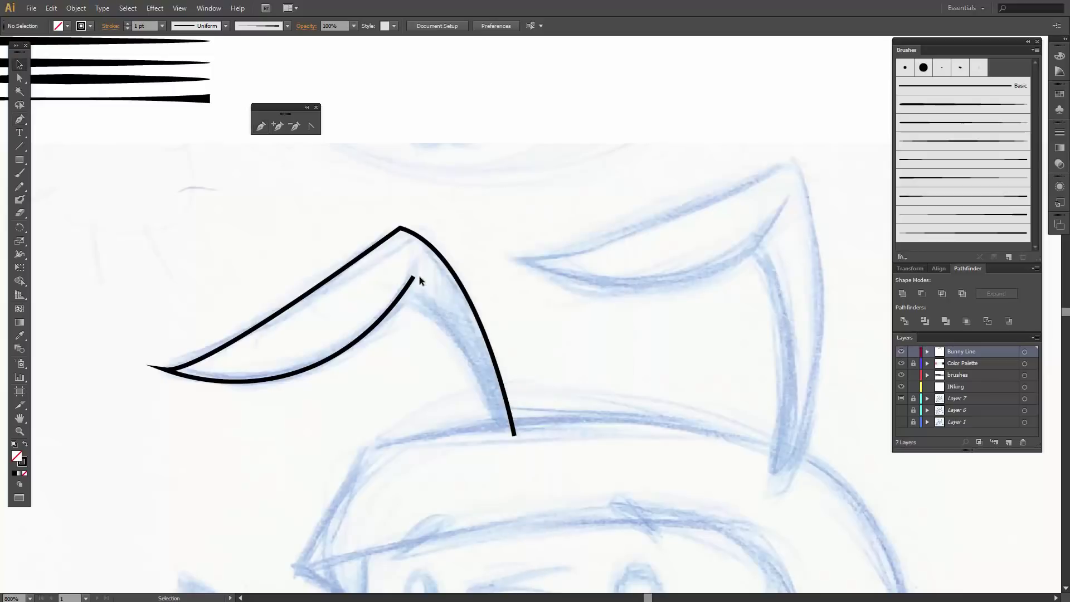
click(415, 280)
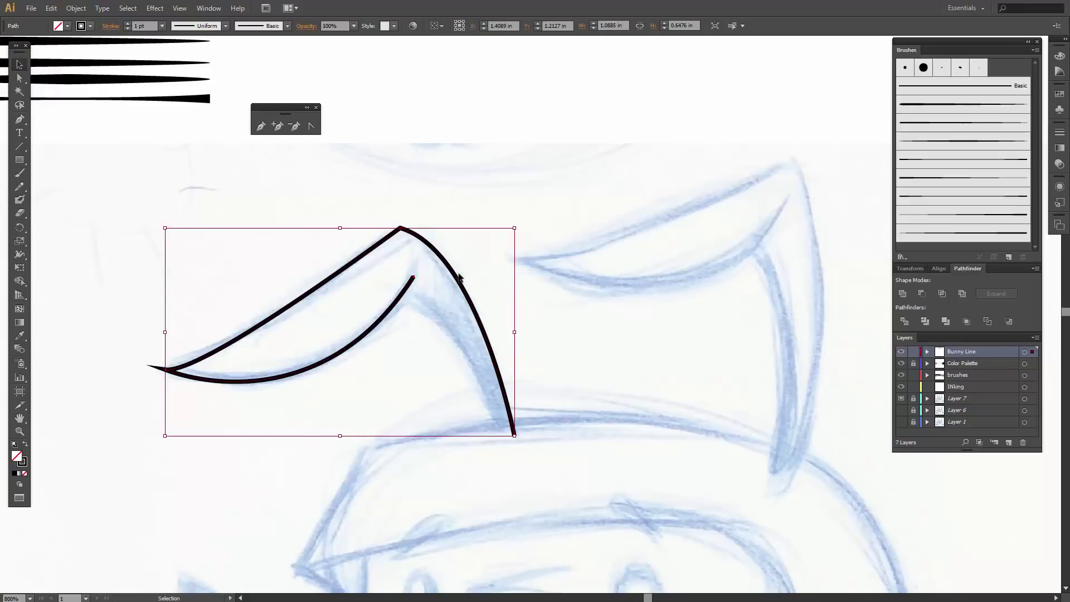
click(475, 267)
click(401, 301)
click(950, 143)
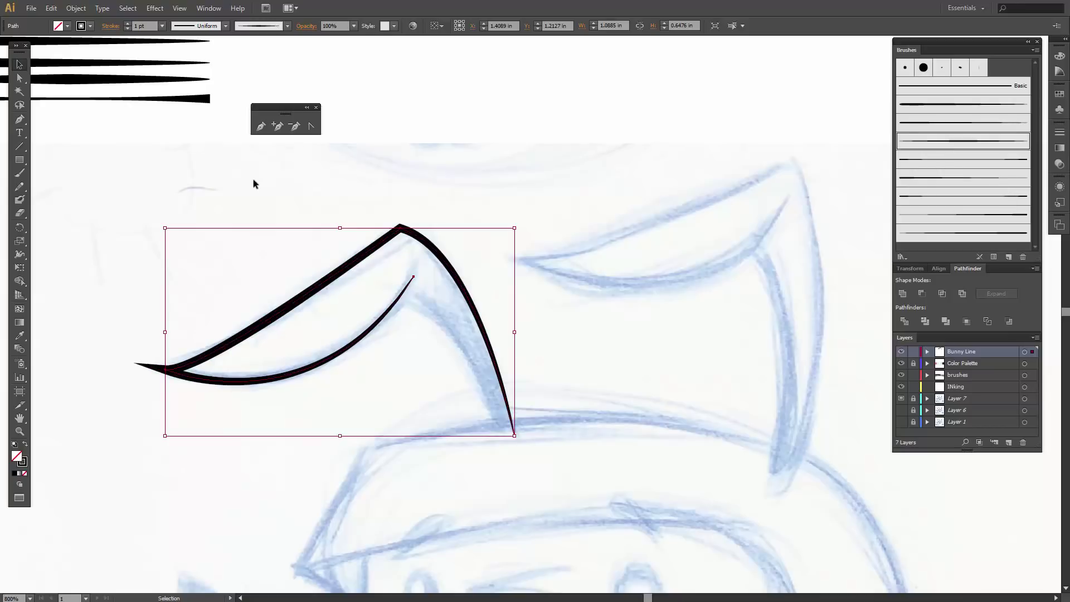
Adjust the handles at the left-hand ear's tip and reshape its upper edge to follow the sketch with a clean point
key(a)
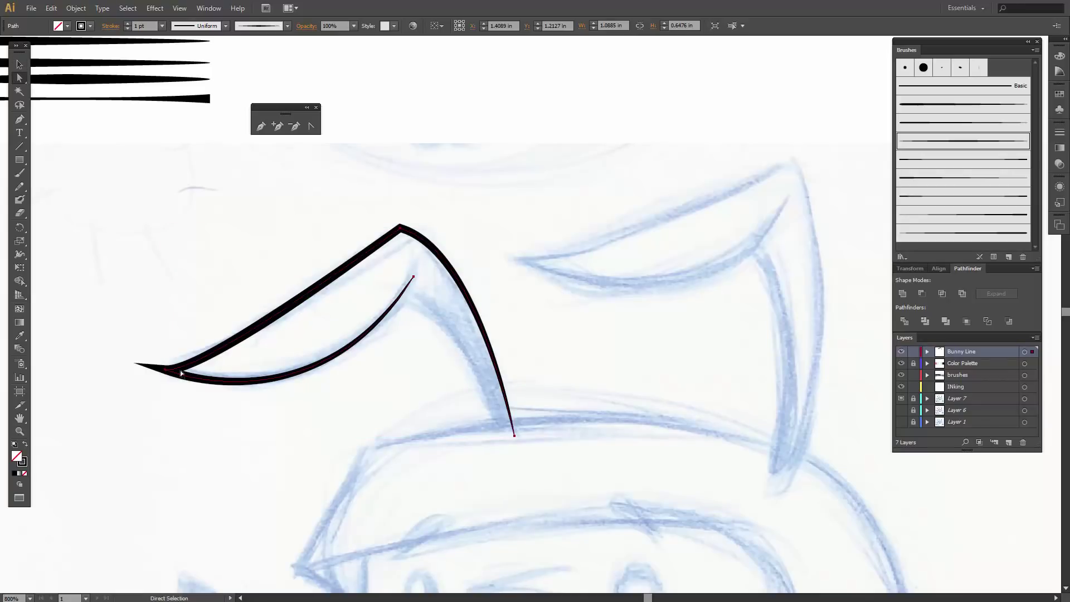
click(168, 370)
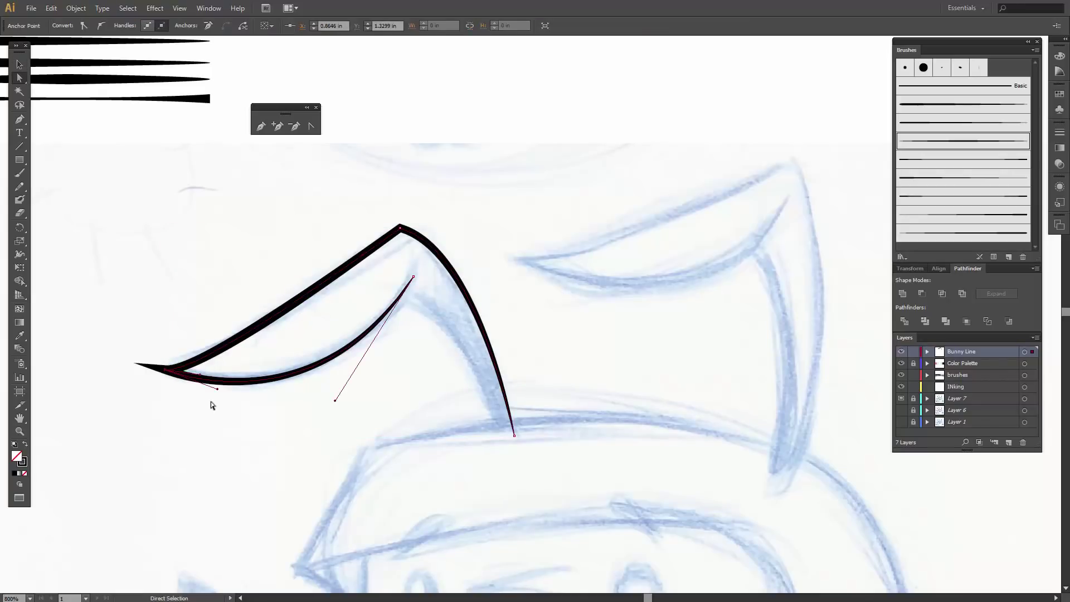
drag(200, 374, 221, 358)
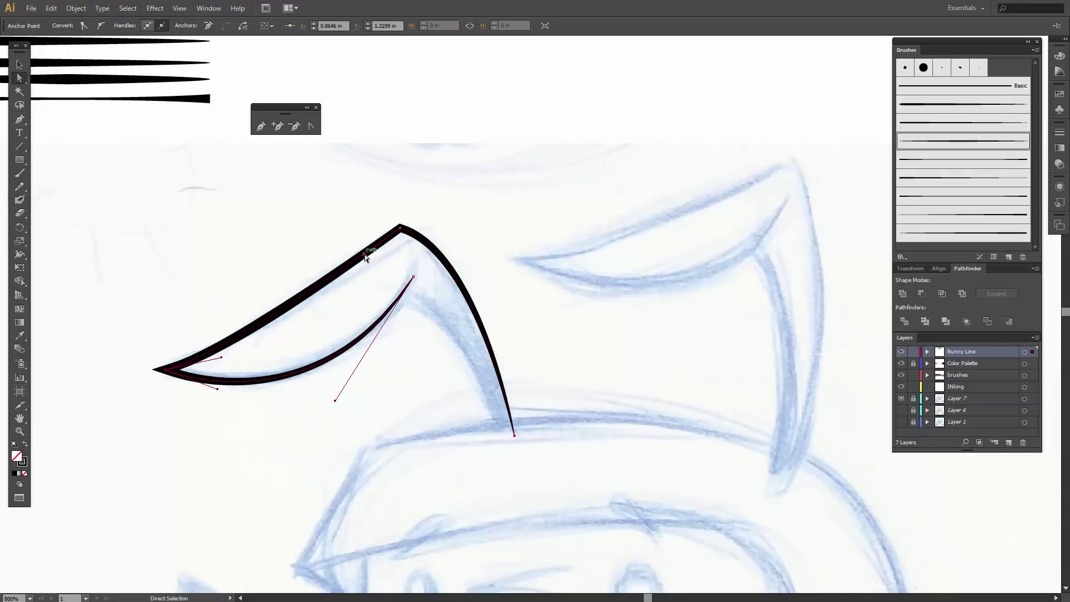
drag(365, 254, 363, 263)
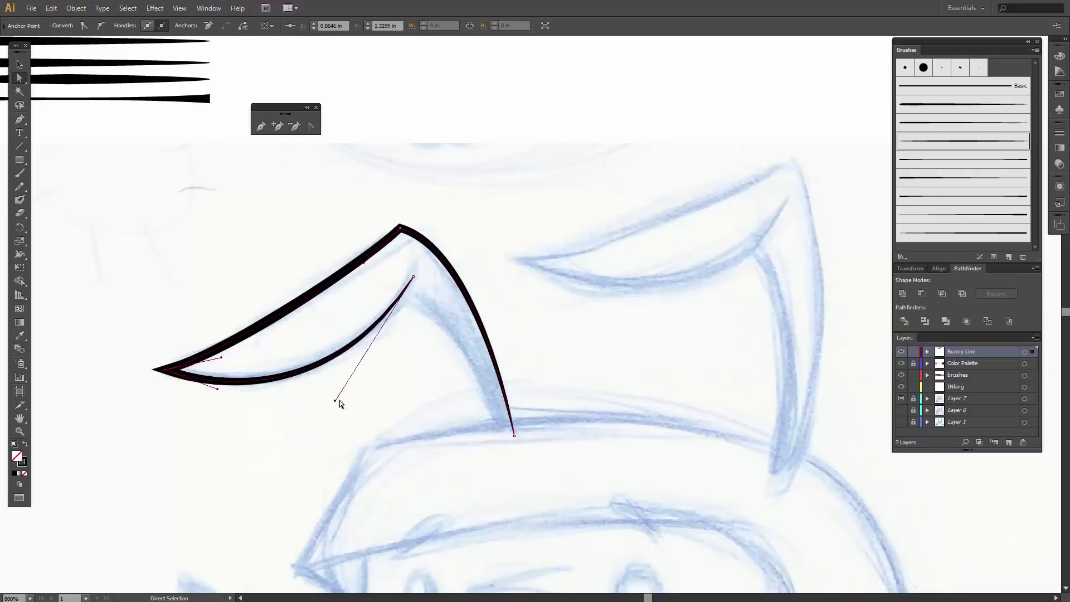
drag(335, 400, 343, 401)
click(319, 426)
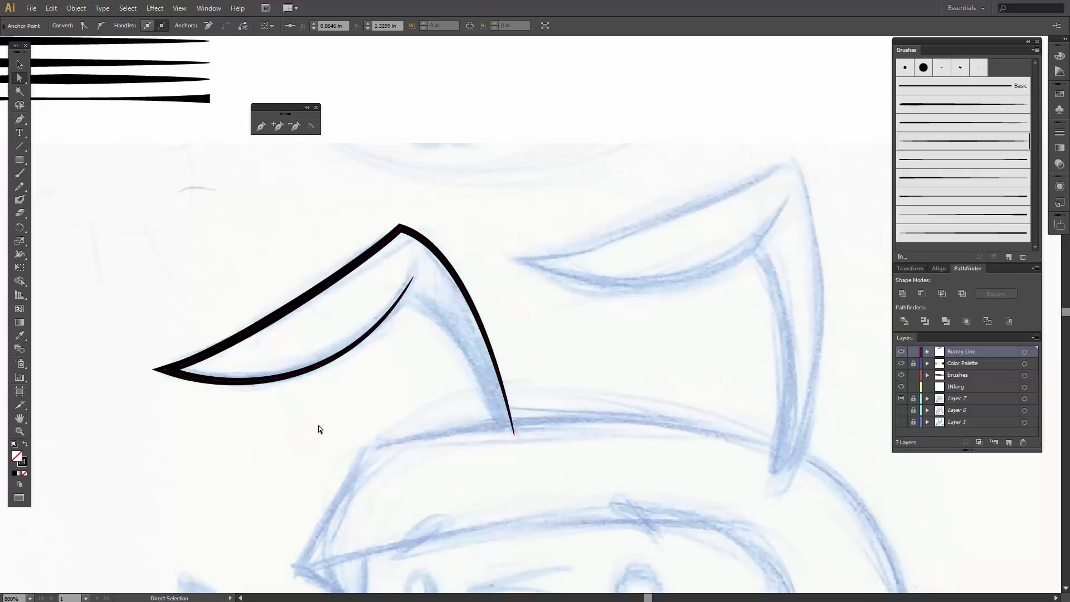
Draw the left-hand ear's inner edge from the crease down to the head with the Pen tool, and adjust its upper handle to round the curve
scroll(380, 401, down, 4)
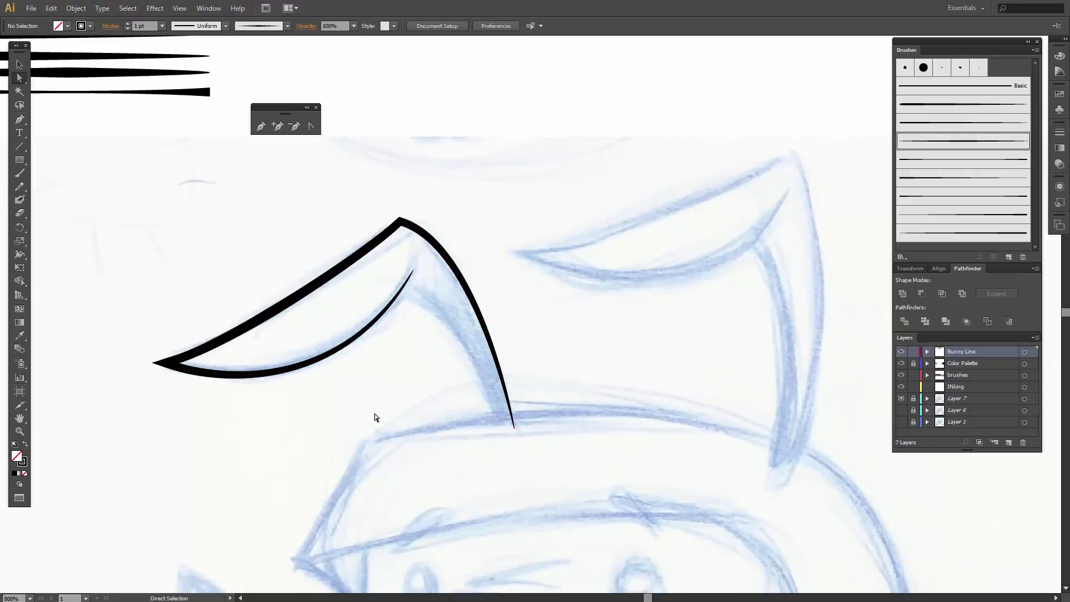
scroll(358, 506, down, 6)
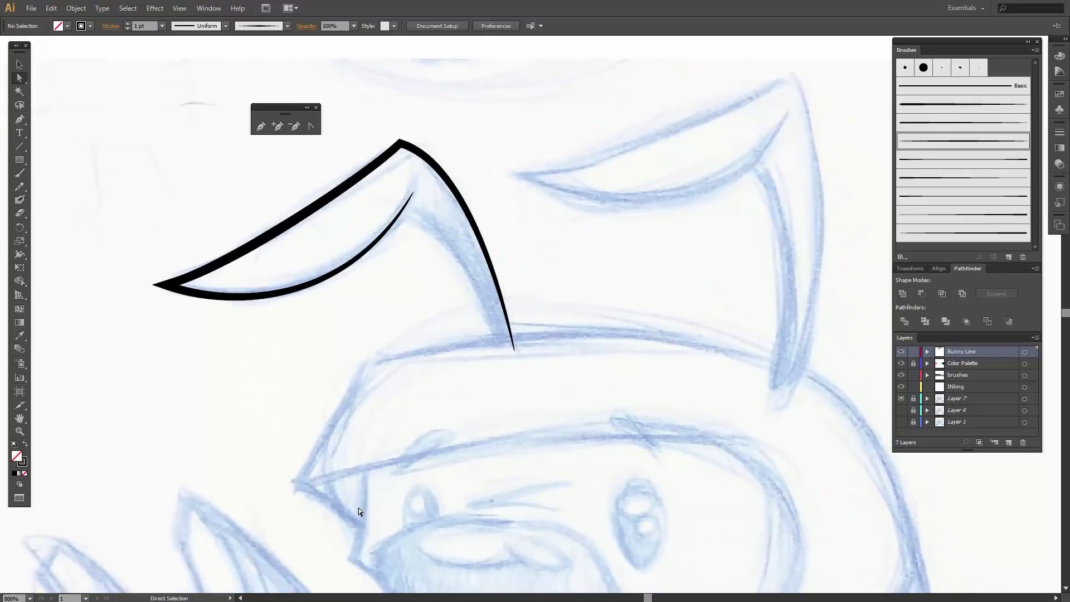
scroll(391, 427, down, 1)
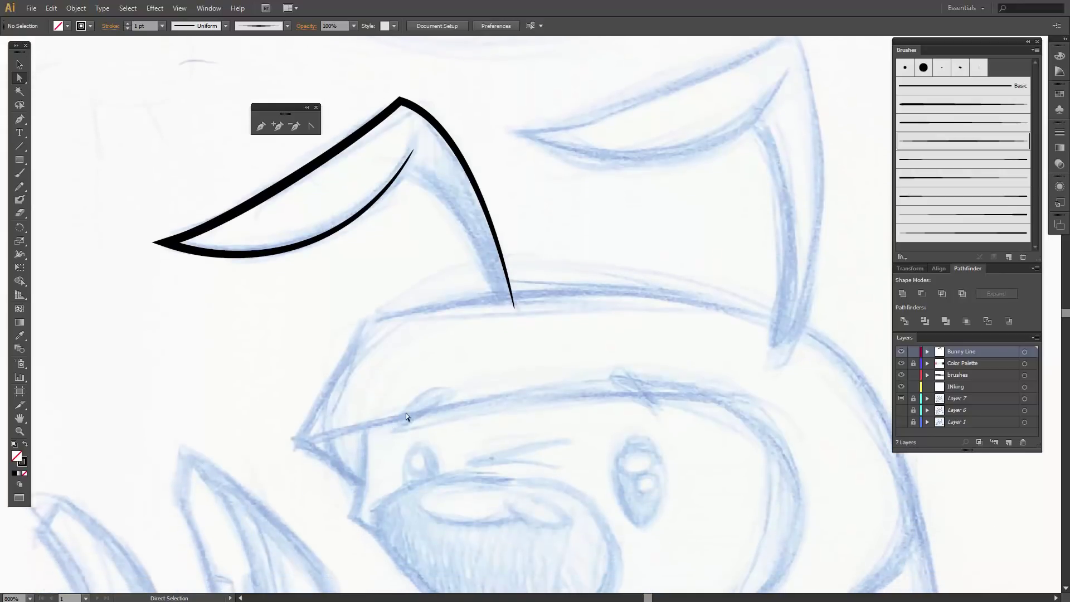
key(p)
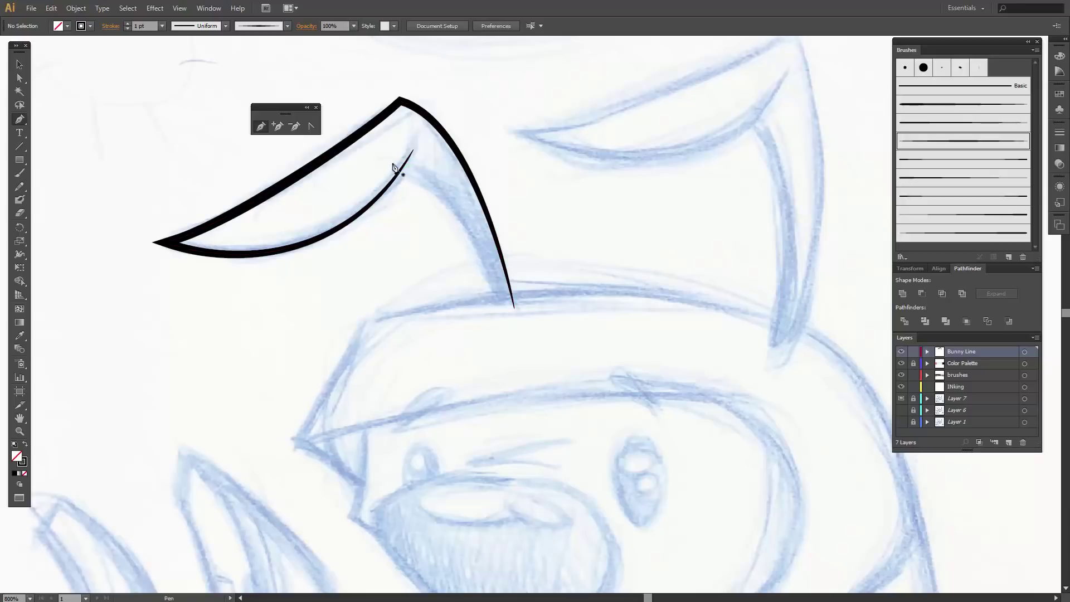
drag(411, 170, 418, 175)
drag(501, 304, 513, 363)
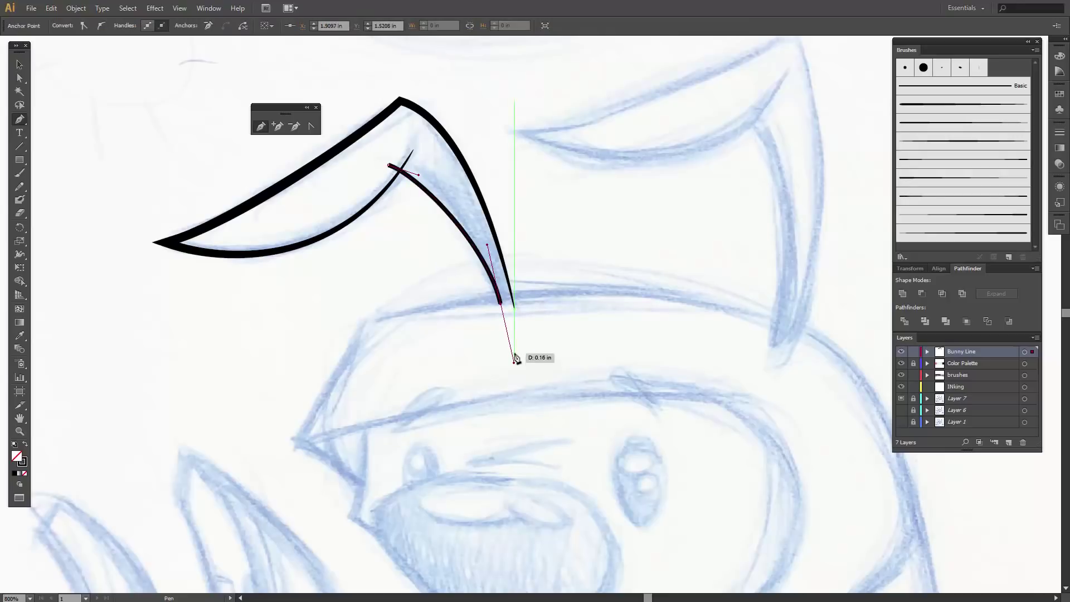
key(a)
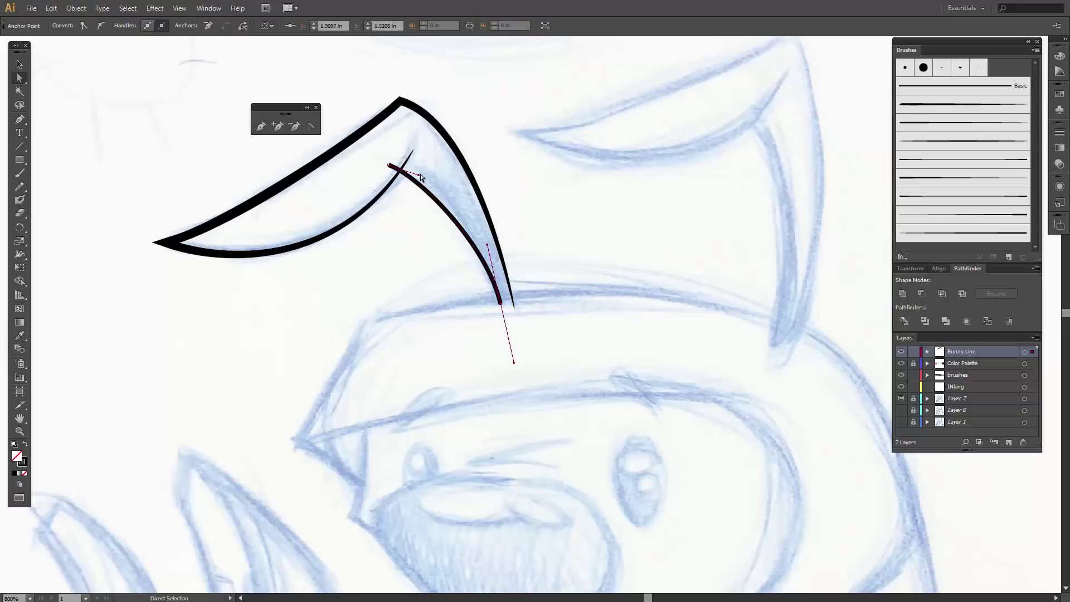
drag(420, 176, 445, 168)
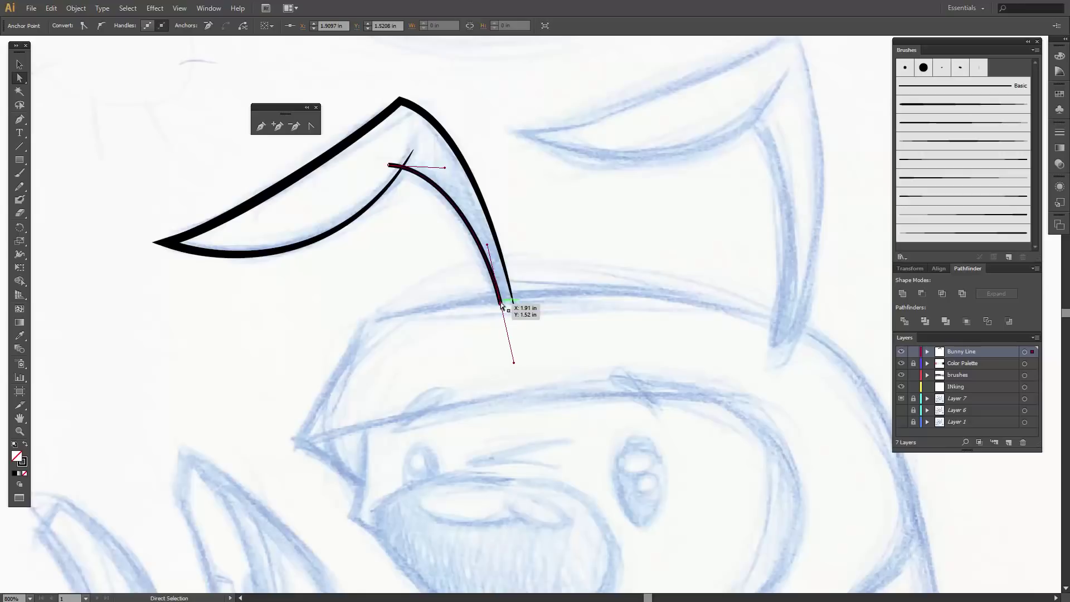
Refine the lower anchor and handle of the left-hand ear's inner line, and apply the art brush that tapers only toward the head
drag(501, 305, 503, 308)
drag(490, 252, 486, 234)
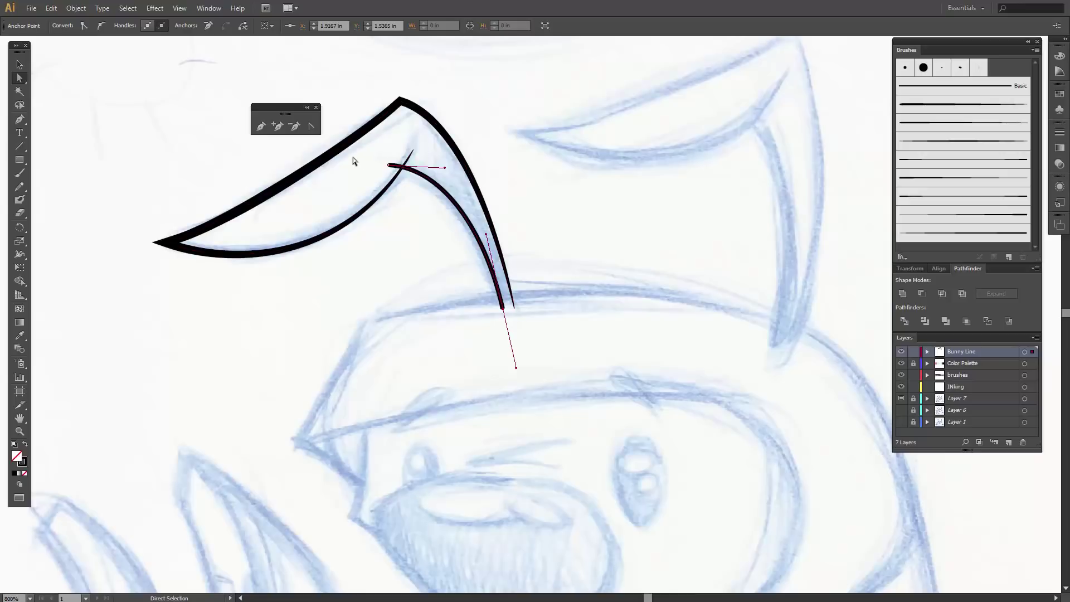
click(21, 65)
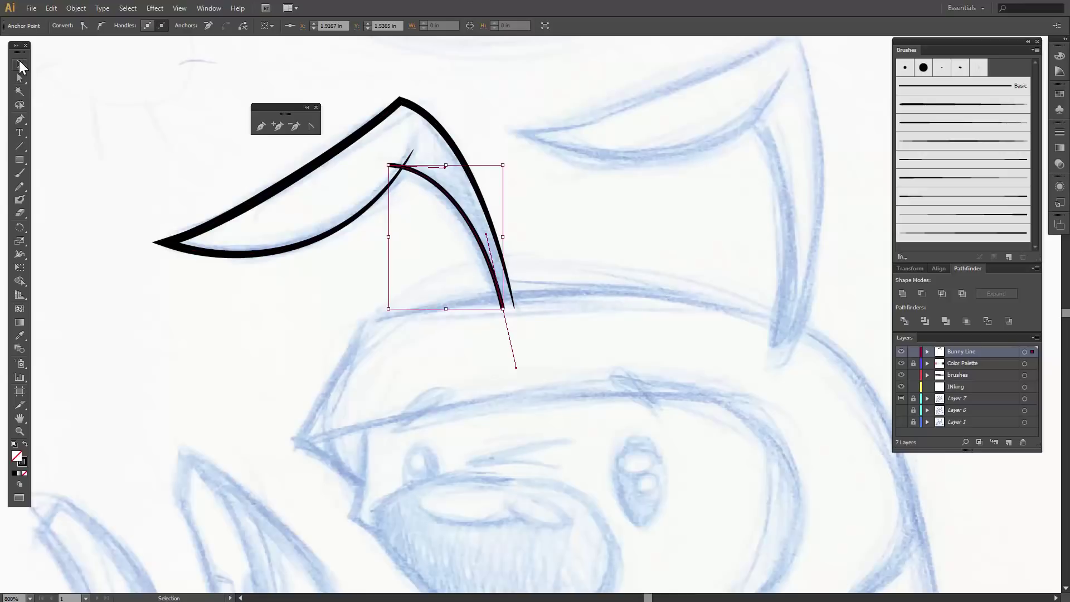
click(437, 188)
click(127, 23)
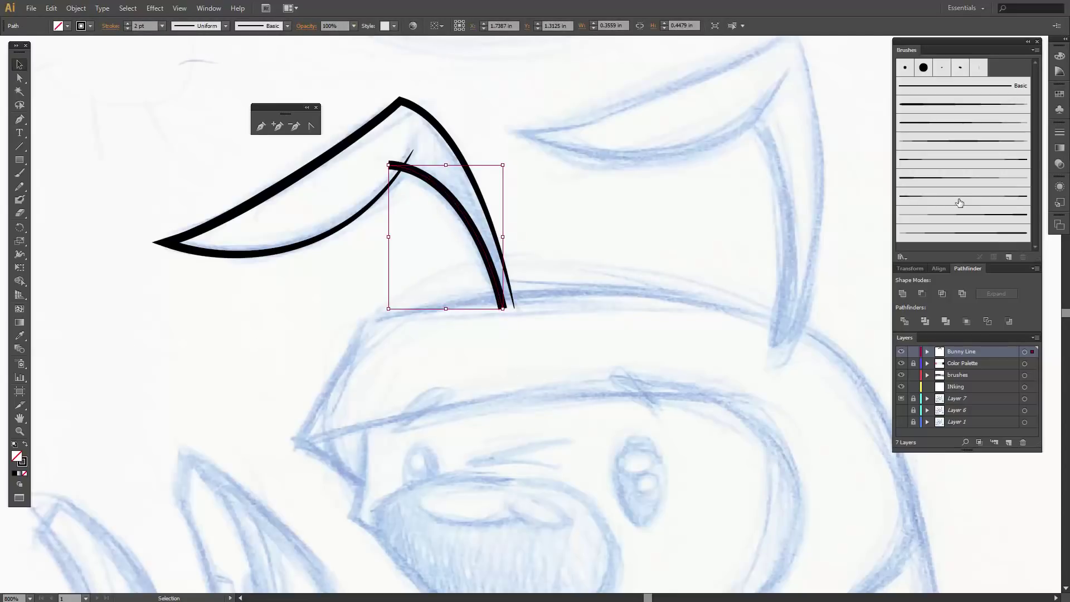
click(949, 184)
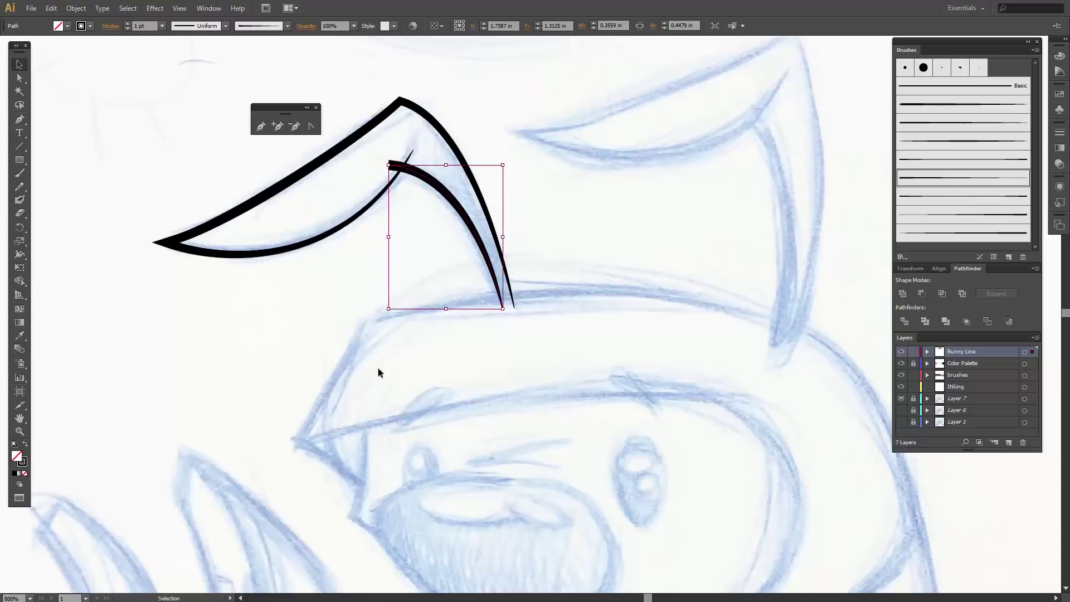
click(600, 257)
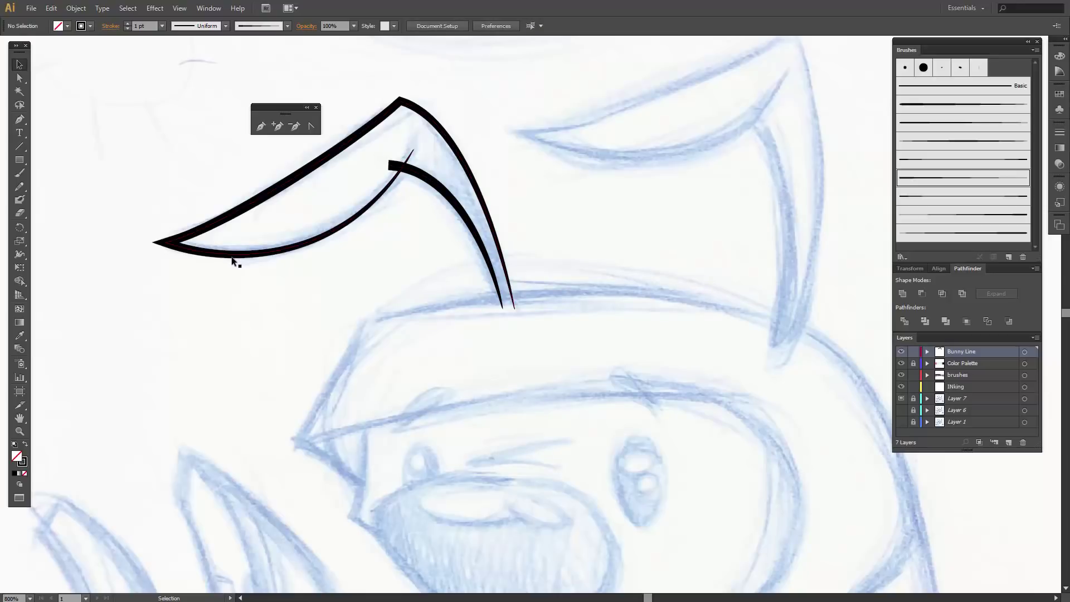
Angle the direction handle at the inner ear line's crease end downward to reshape the start of the curve
click(397, 177)
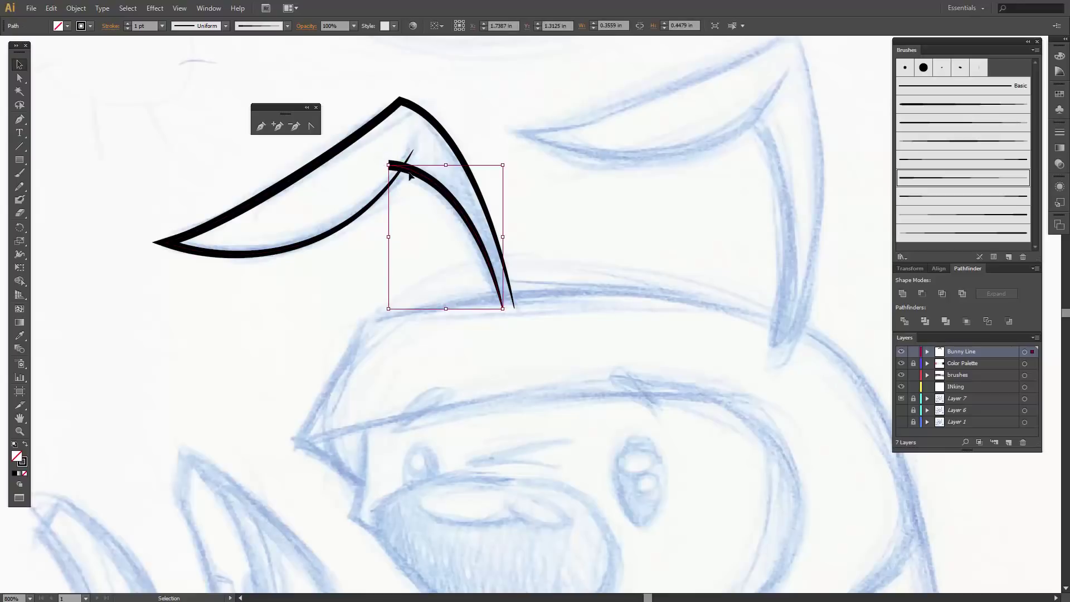
key(a)
key(ctrl+equal)
key(ctrl+equal)
key(ctrl+equal)
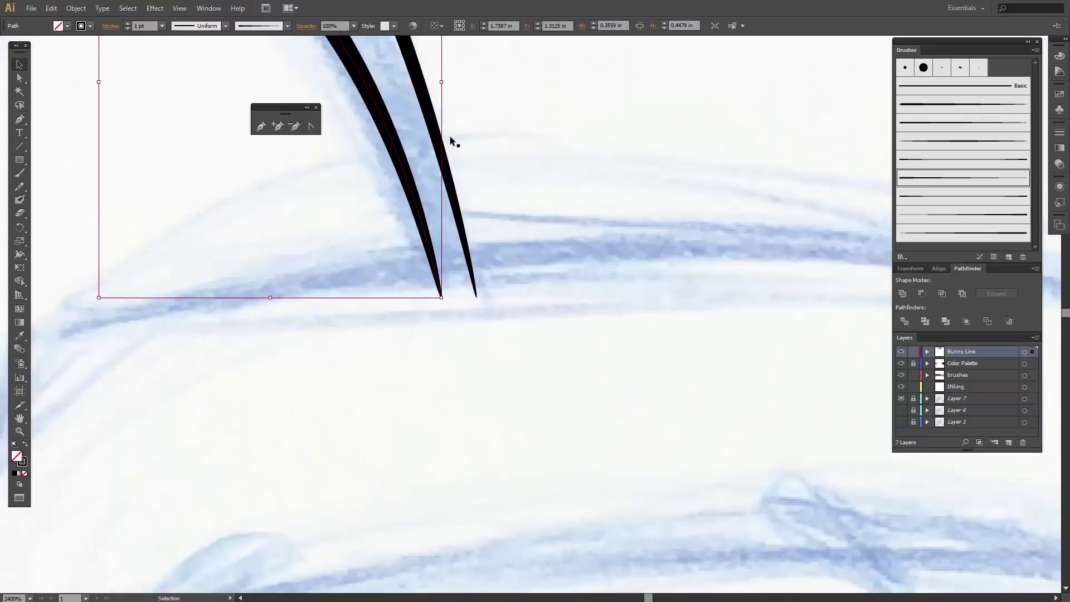
key(space)
drag(451, 139, 830, 486)
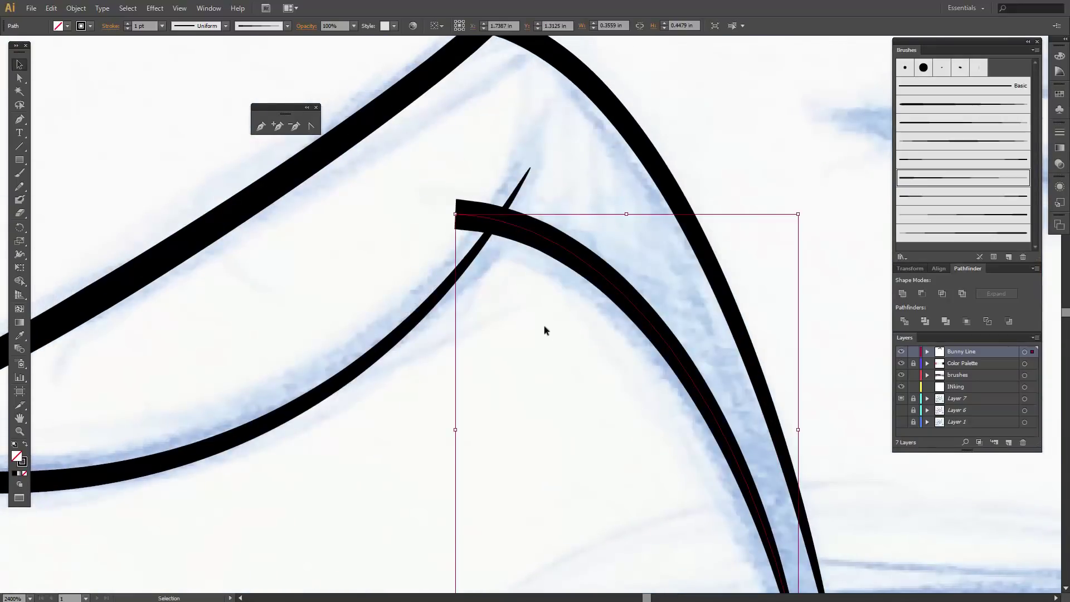
key(a)
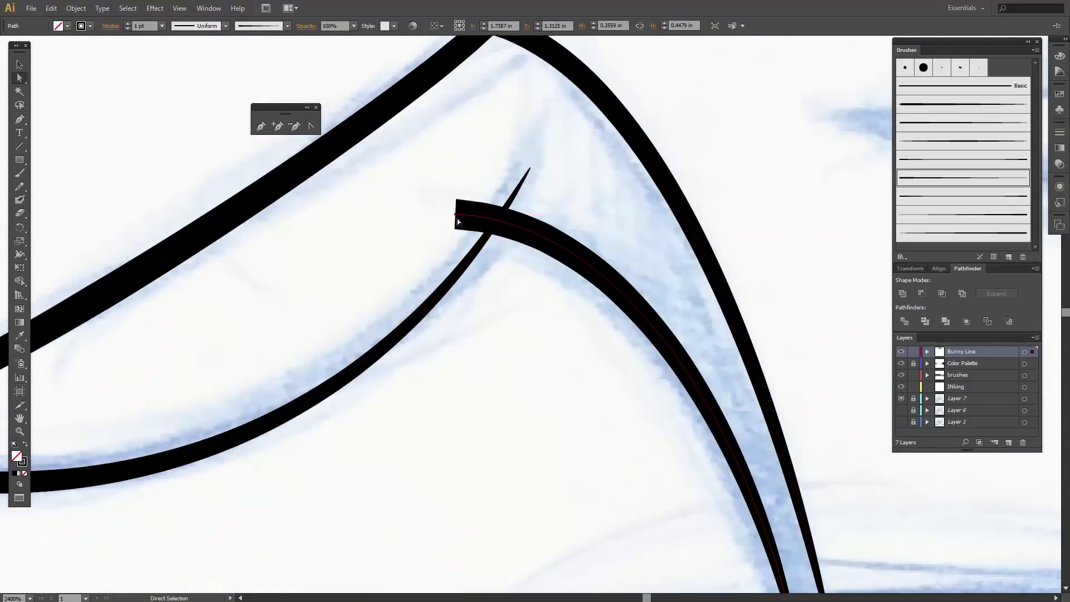
click(456, 216)
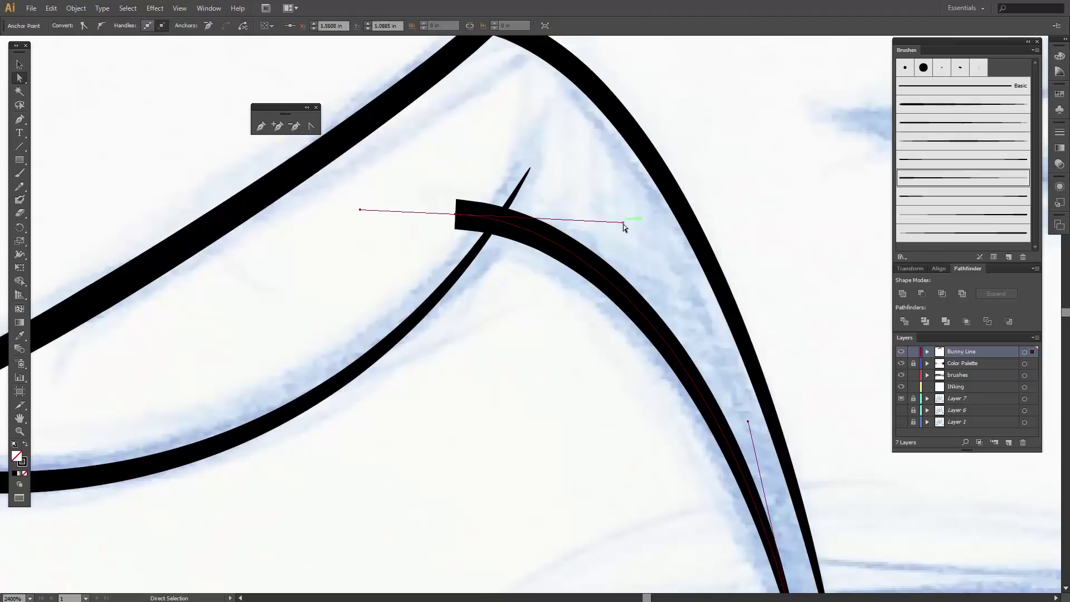
key(ctrl+shift+a)
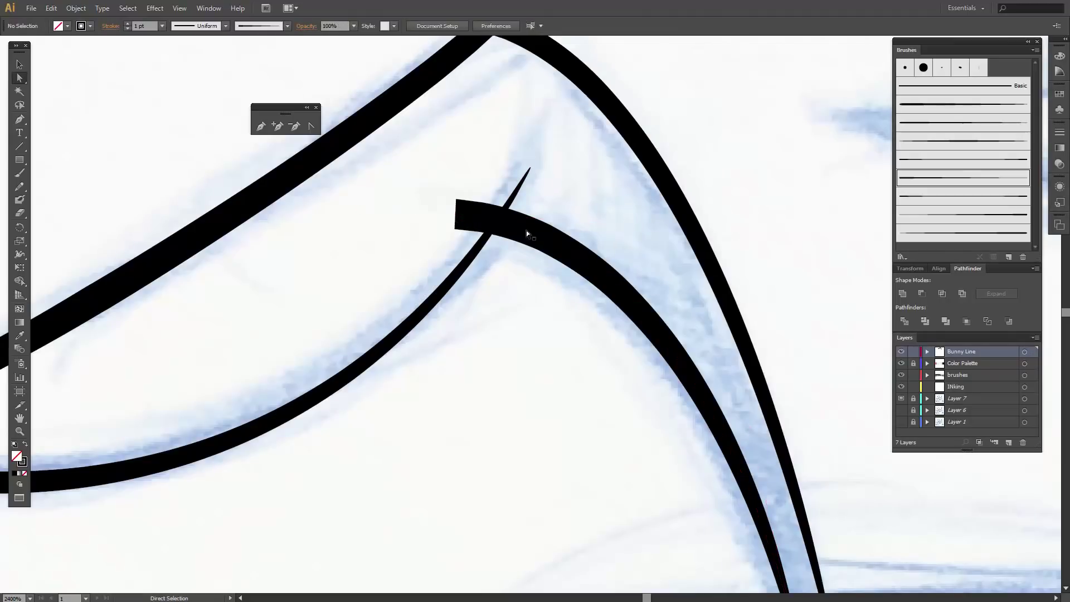
click(457, 216)
drag(623, 224, 612, 253)
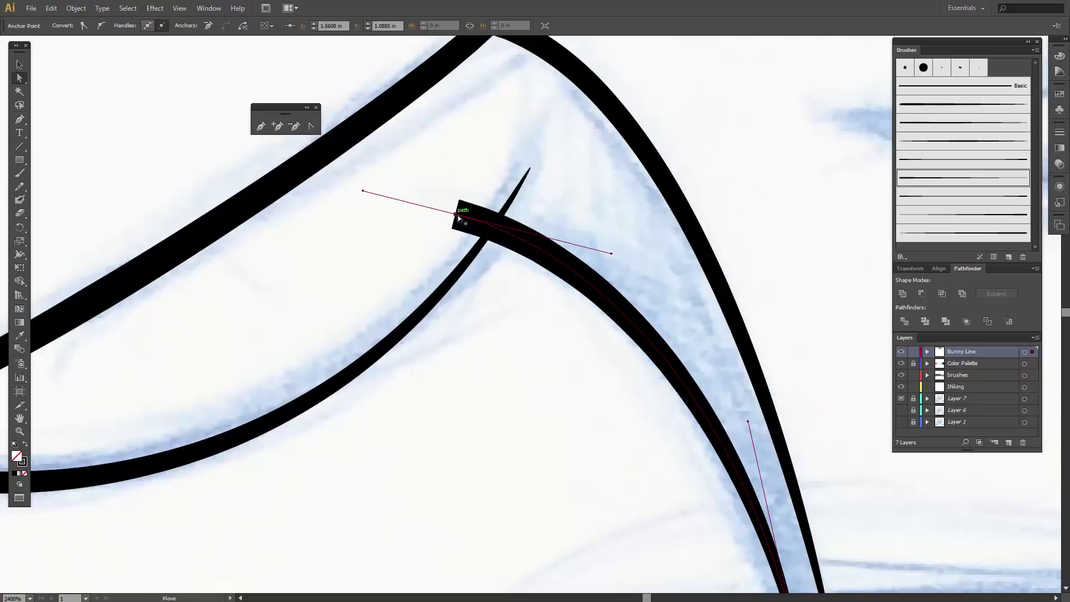
Move the inner ear line's upper anchor onto the ear flap's lower edge and refine its handle to follow the sketch
drag(458, 218, 509, 225)
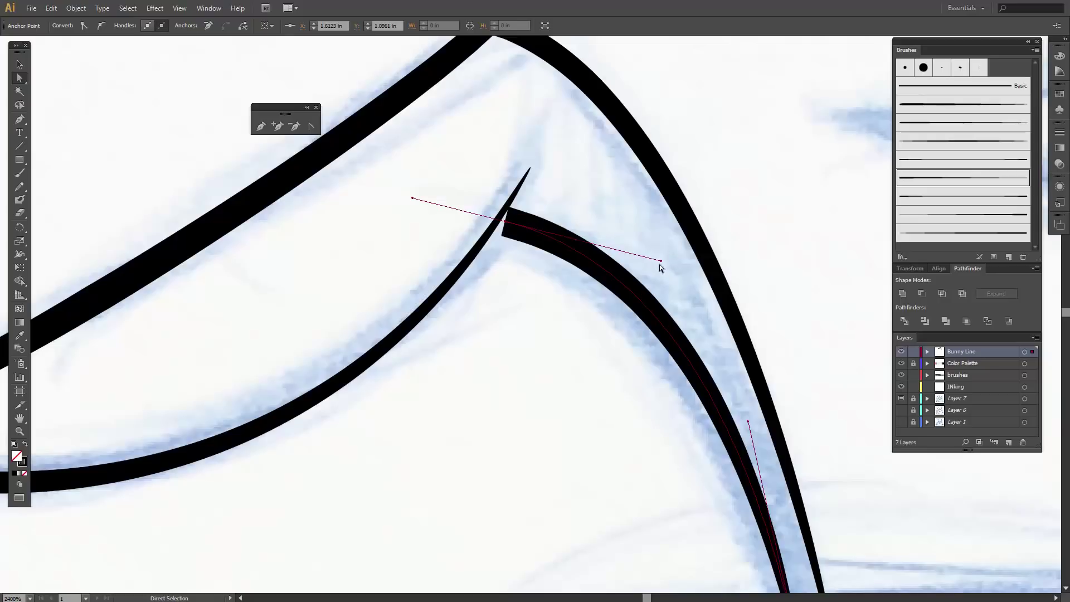
drag(662, 262, 647, 281)
drag(417, 185, 422, 179)
drag(506, 223, 502, 217)
click(510, 263)
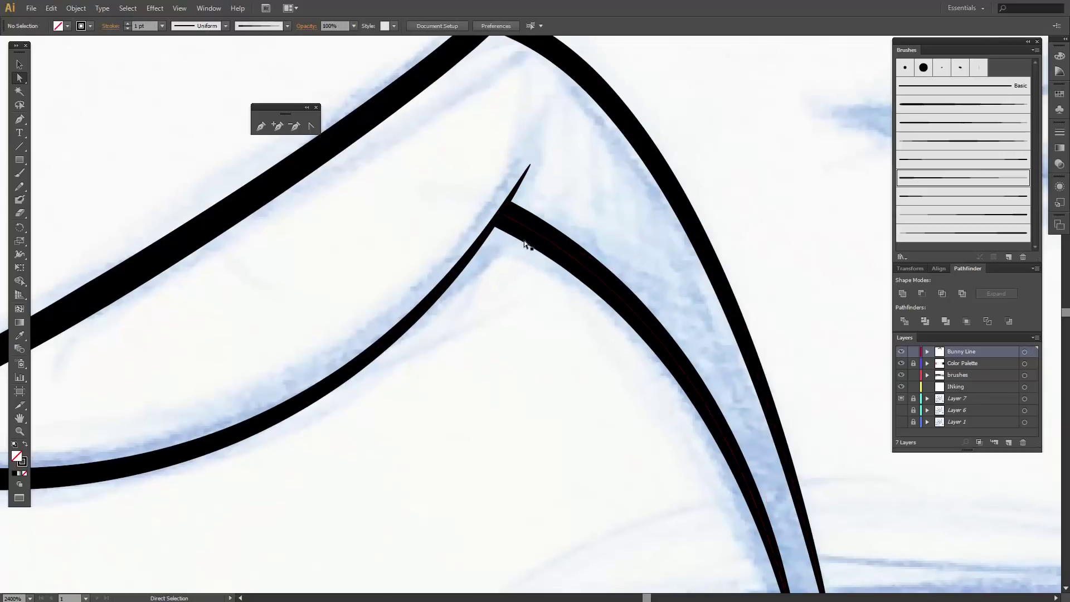
Extend the inner ear line's upper end past the flap's lower edge so the two lines overlap, and deselect it
click(527, 222)
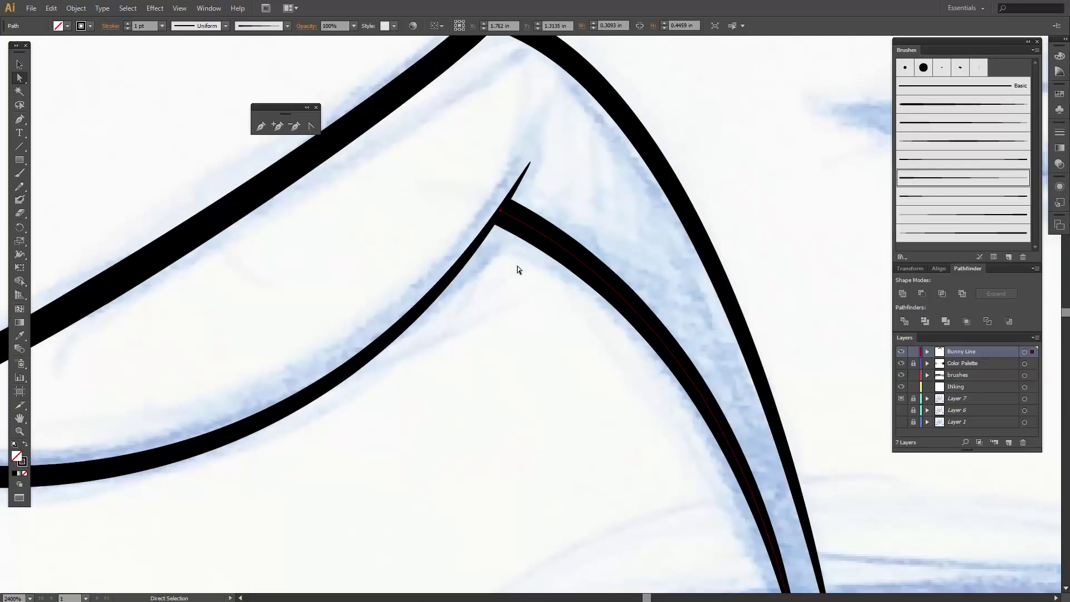
click(444, 267)
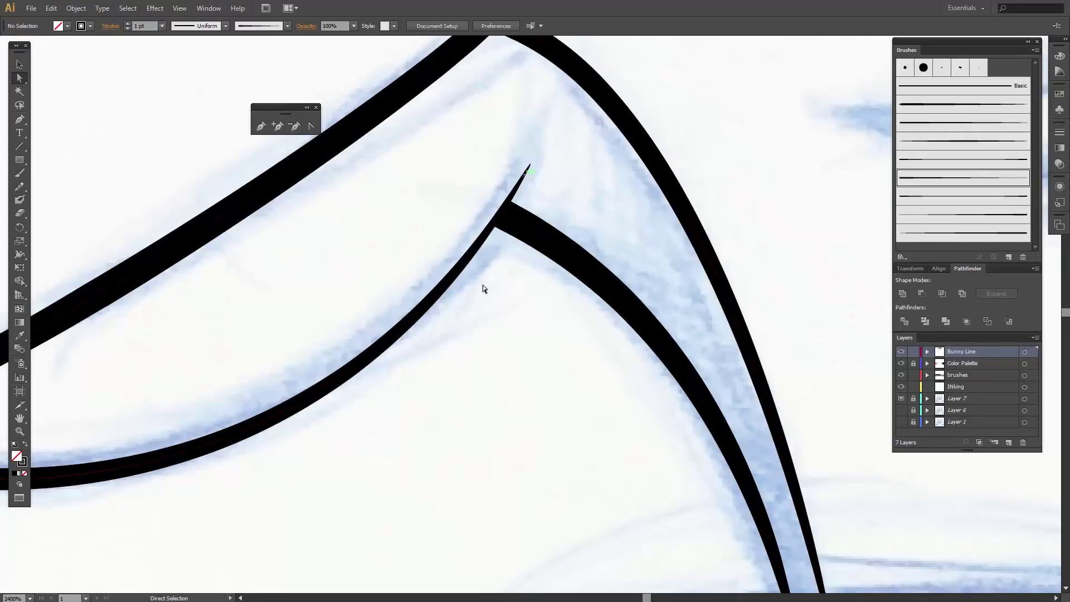
click(538, 234)
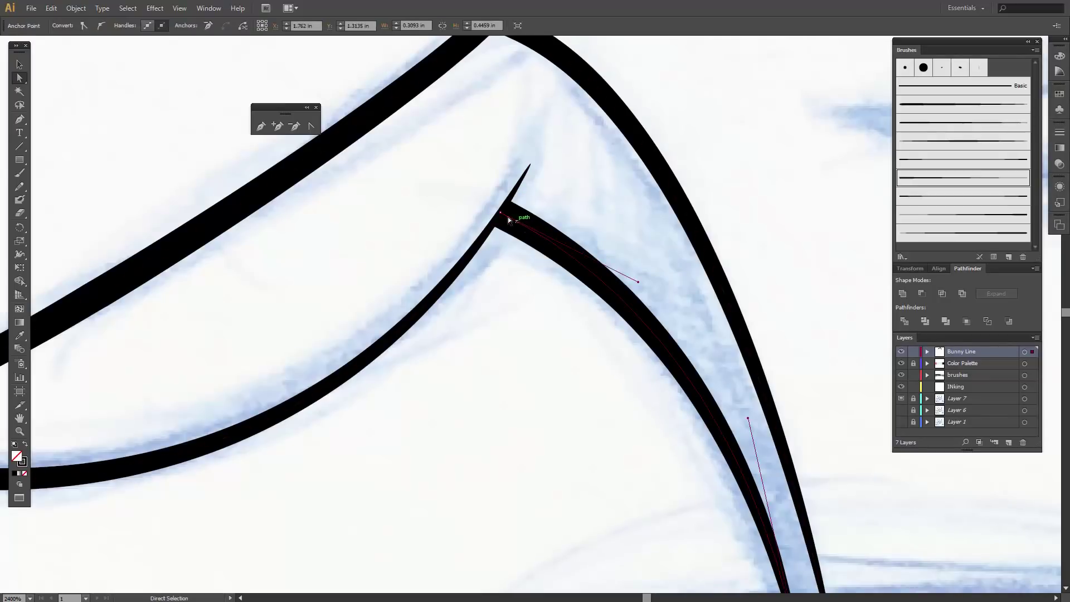
click(503, 217)
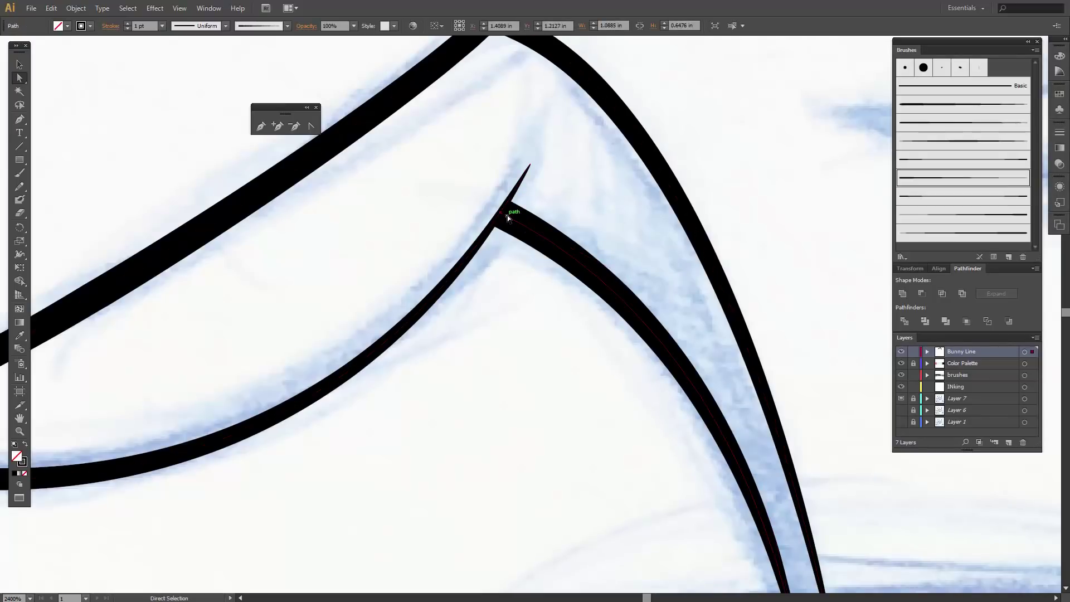
drag(502, 216, 468, 193)
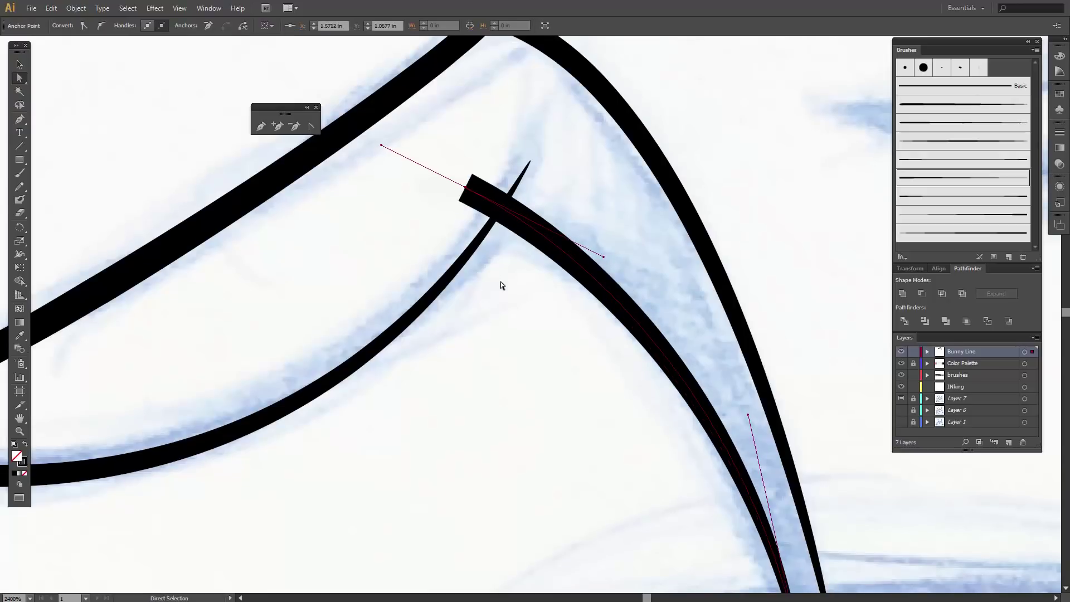
key(ctrl+minus)
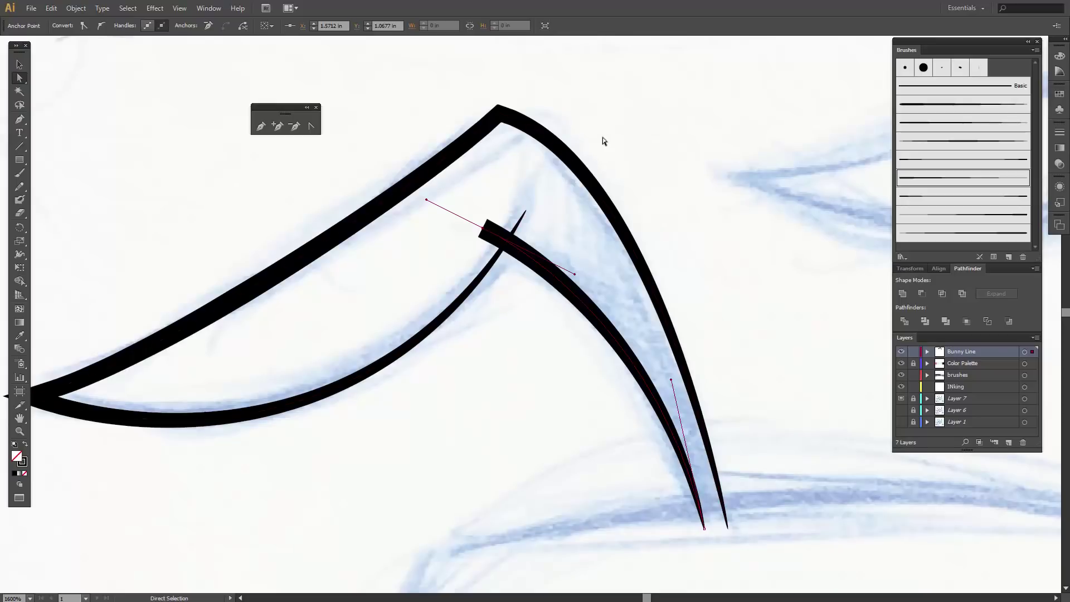
key(v)
click(655, 135)
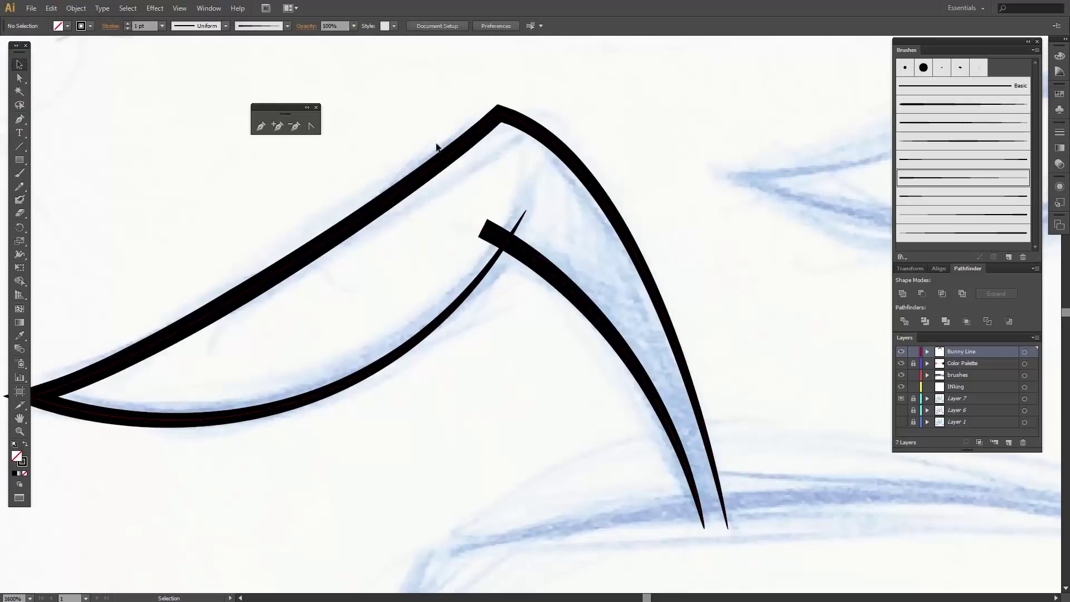
Select both left-hand ear paths and expand their appearance into filled shapes
mouse_move(419, 123)
mouse_down()
mouse_move(480, 237)
mouse_move(622, 322)
mouse_up()
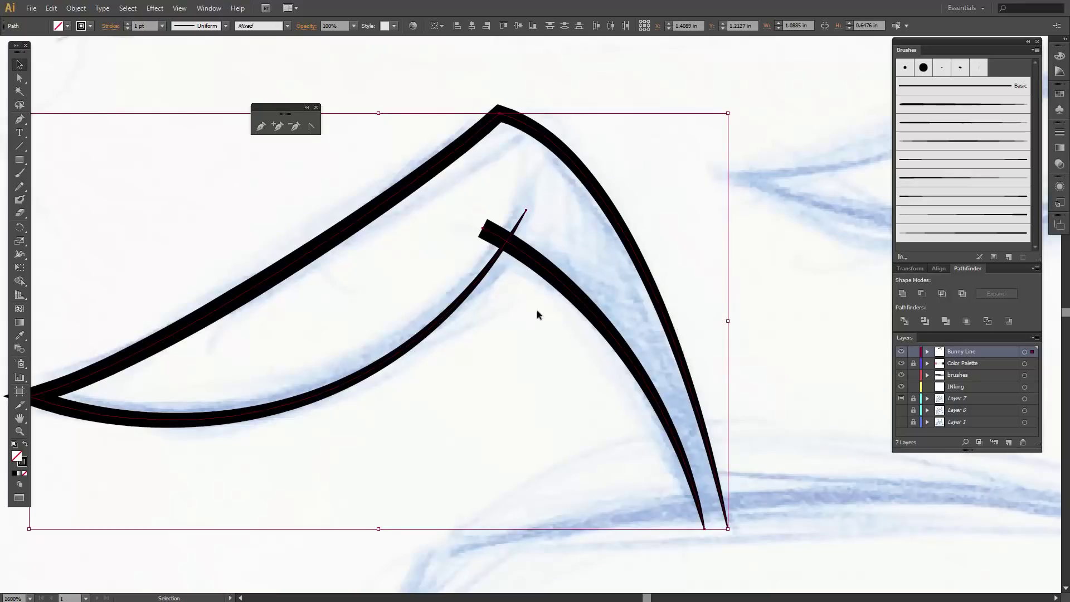
click(87, 10)
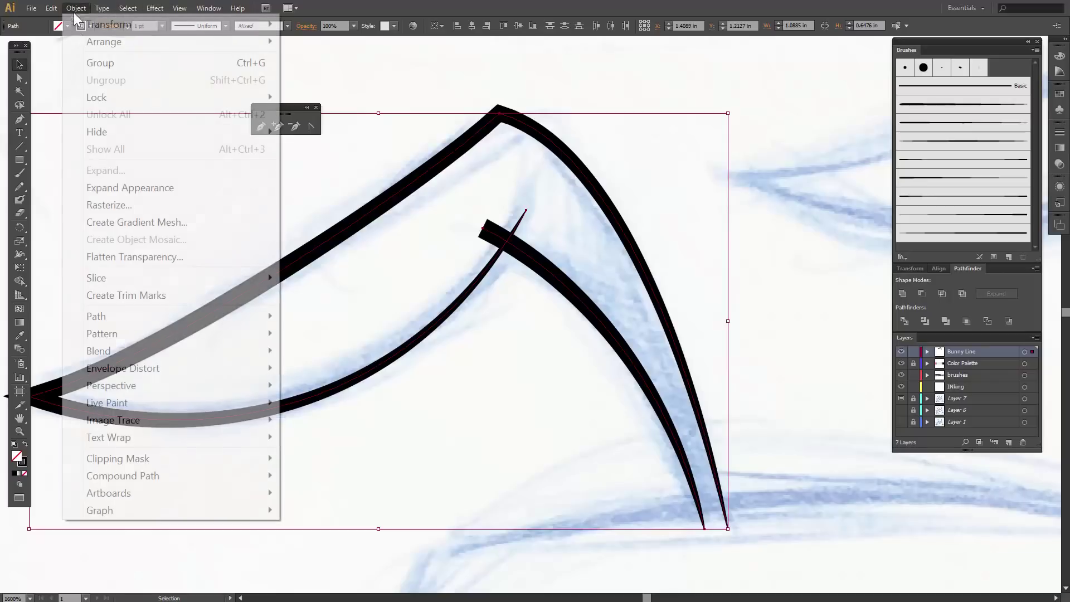
click(114, 190)
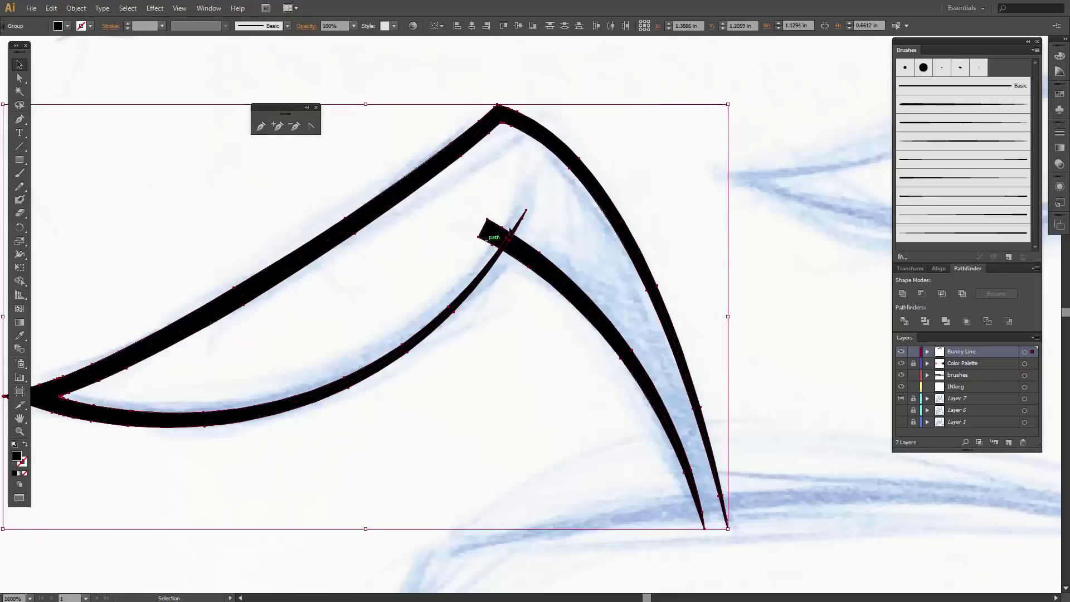
click(671, 198)
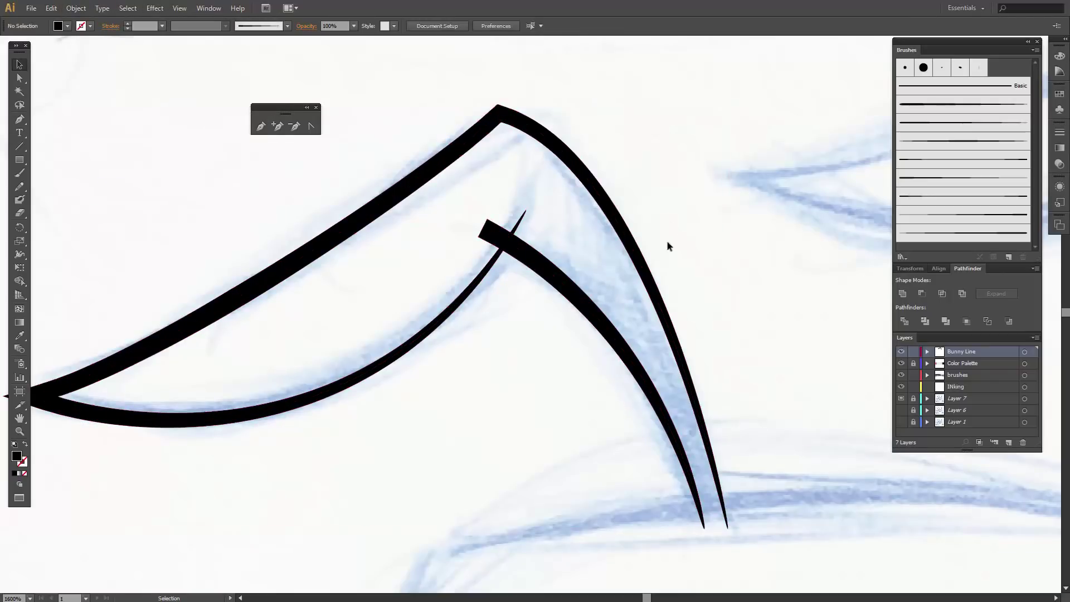
Erase the blunt end of the expanded inner ear line that sticks out past the flap's lower edge
click(556, 277)
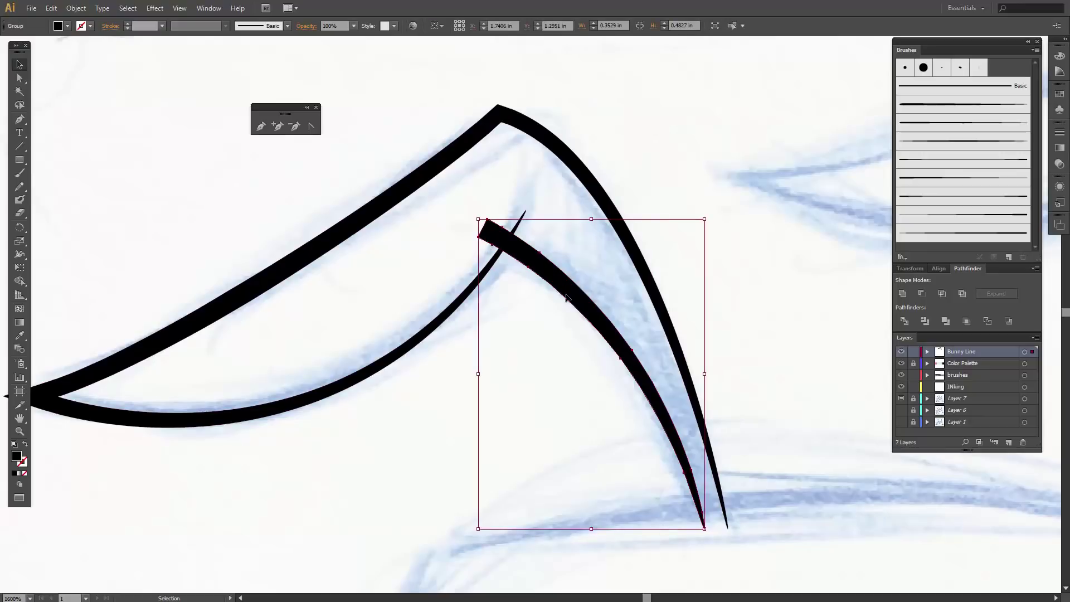
key(shift+e)
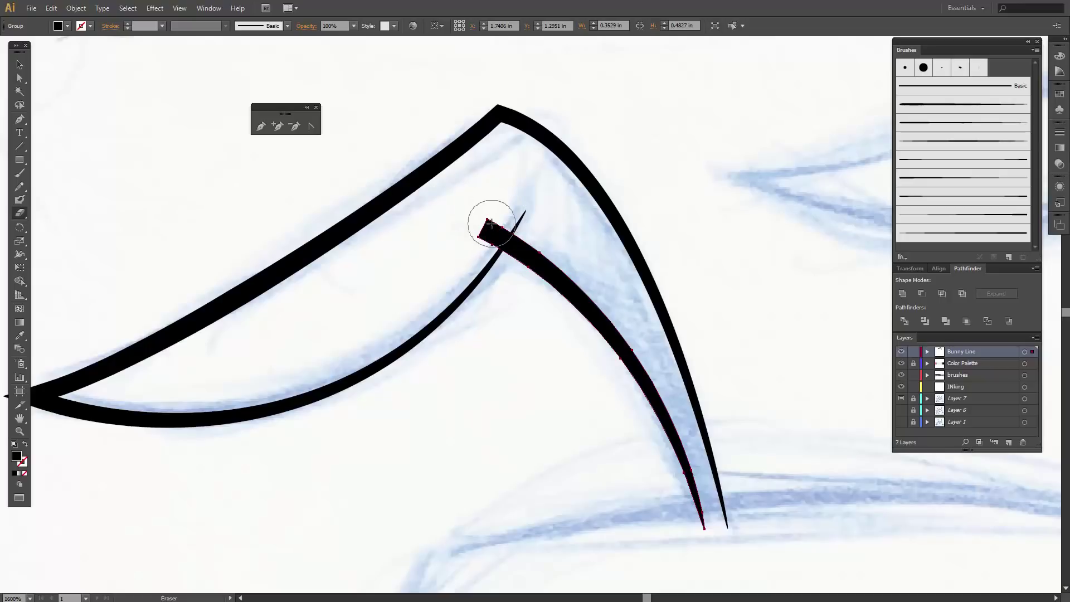
key(ctrl)
key(ctrl+equal)
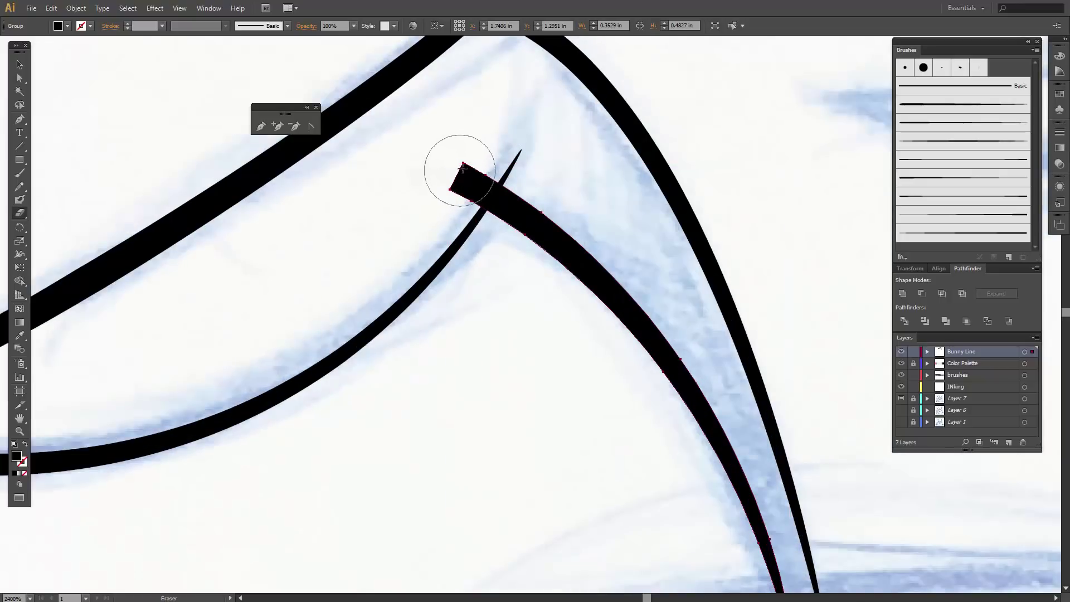
drag(466, 169, 461, 172)
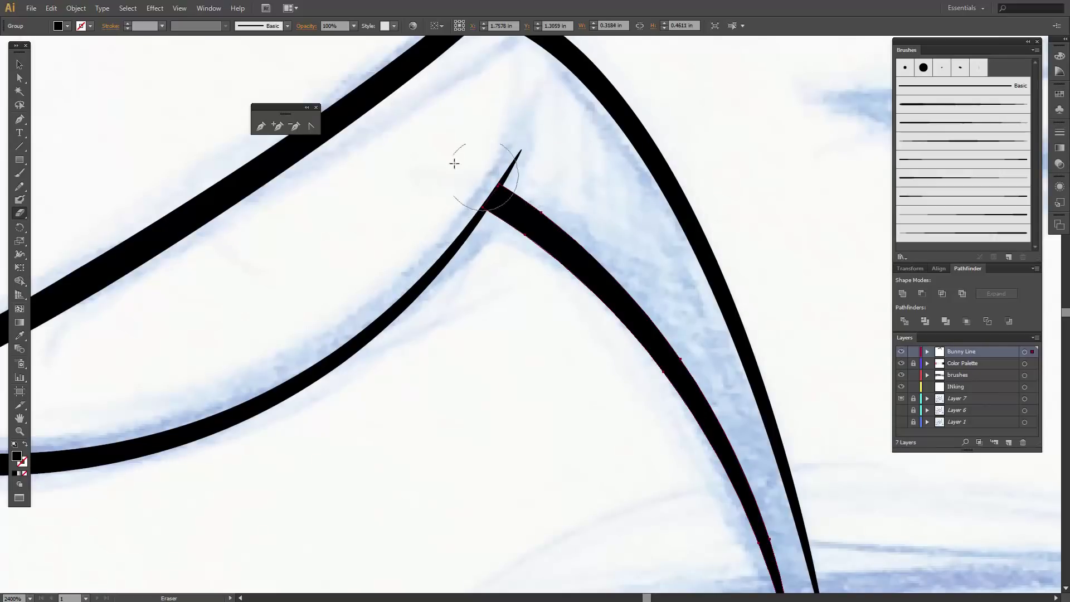
key(v)
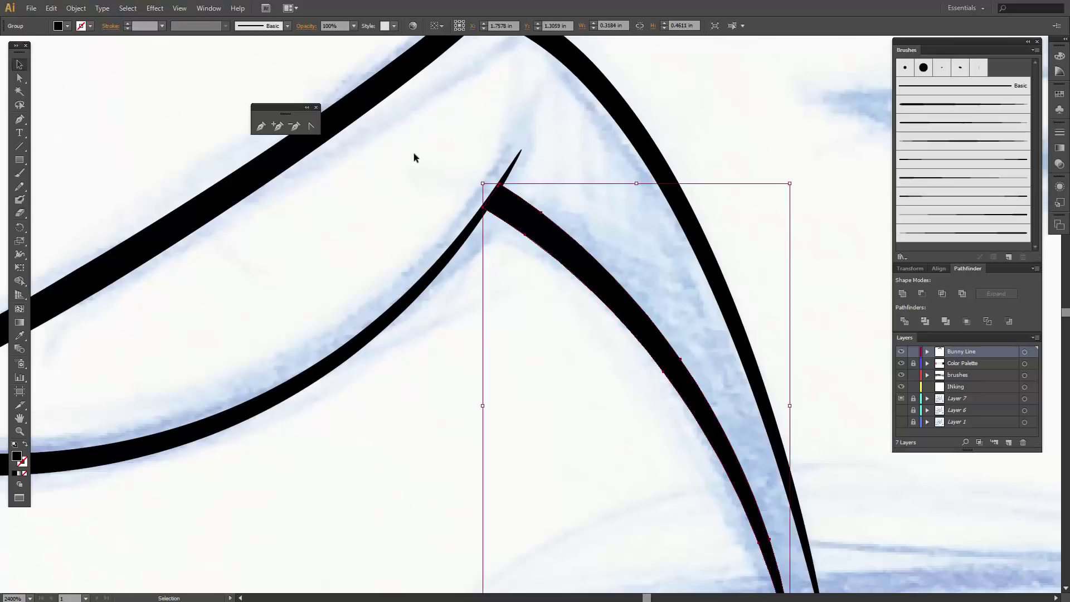
Select both expanded ear shapes and merge them into a single shape with the Pathfinder Unite operation
click(515, 342)
scroll(549, 380, up, 1)
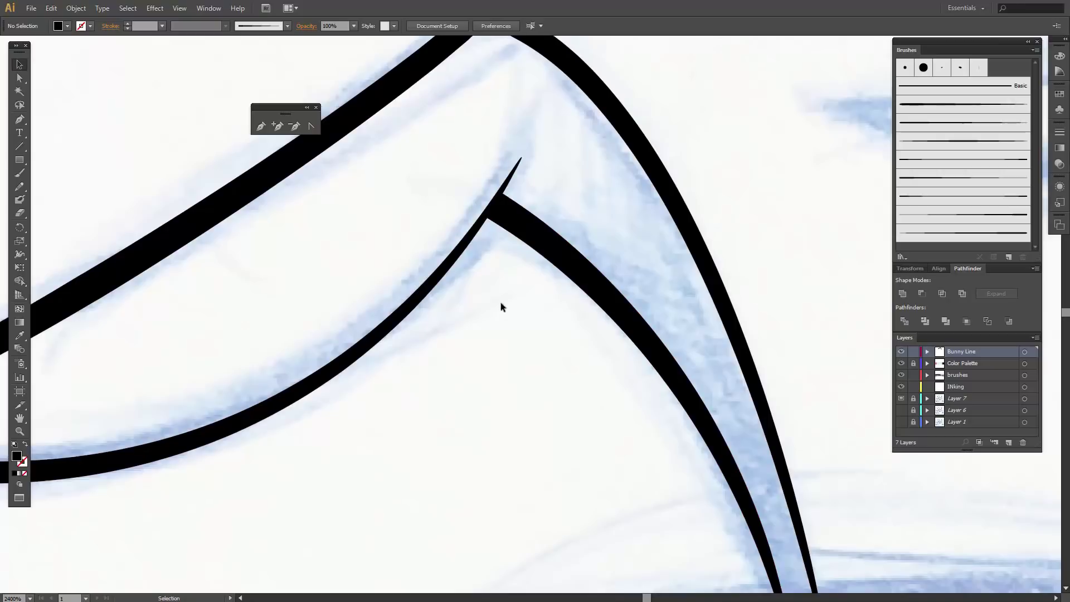
drag(432, 180, 575, 245)
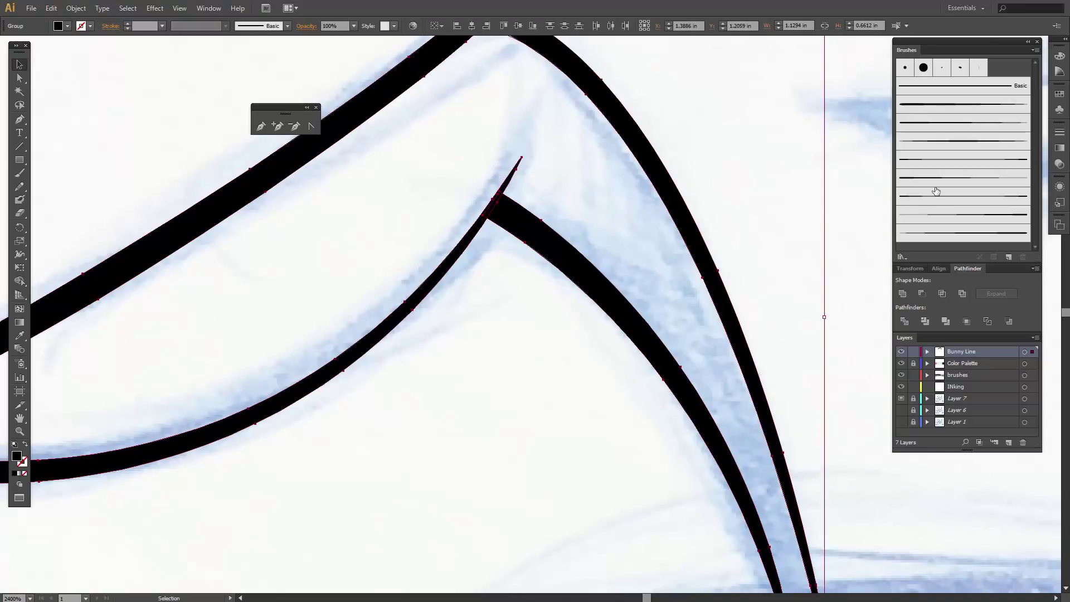
click(902, 294)
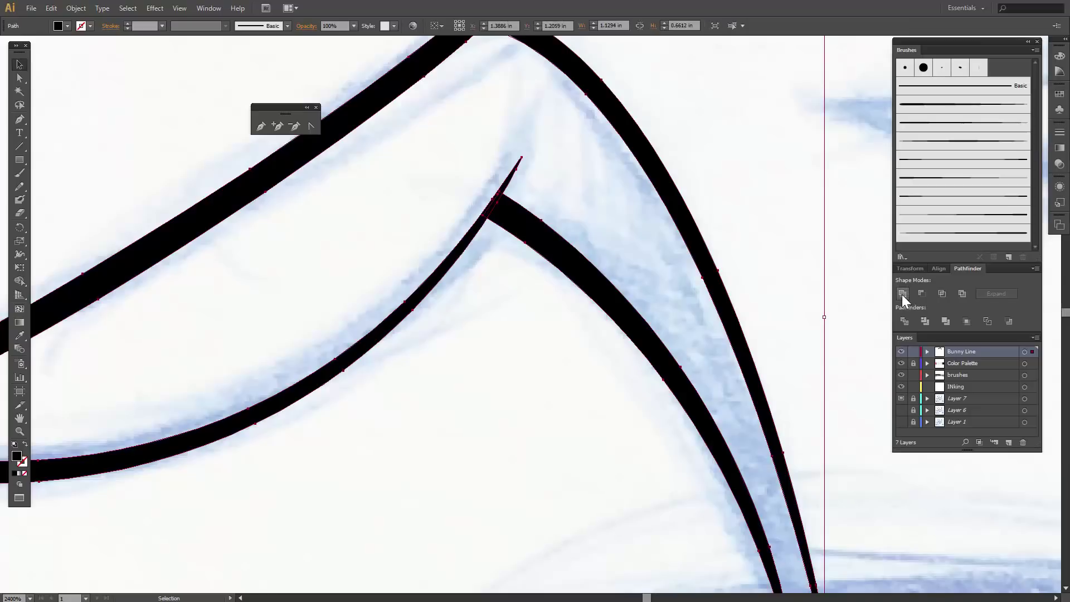
click(648, 393)
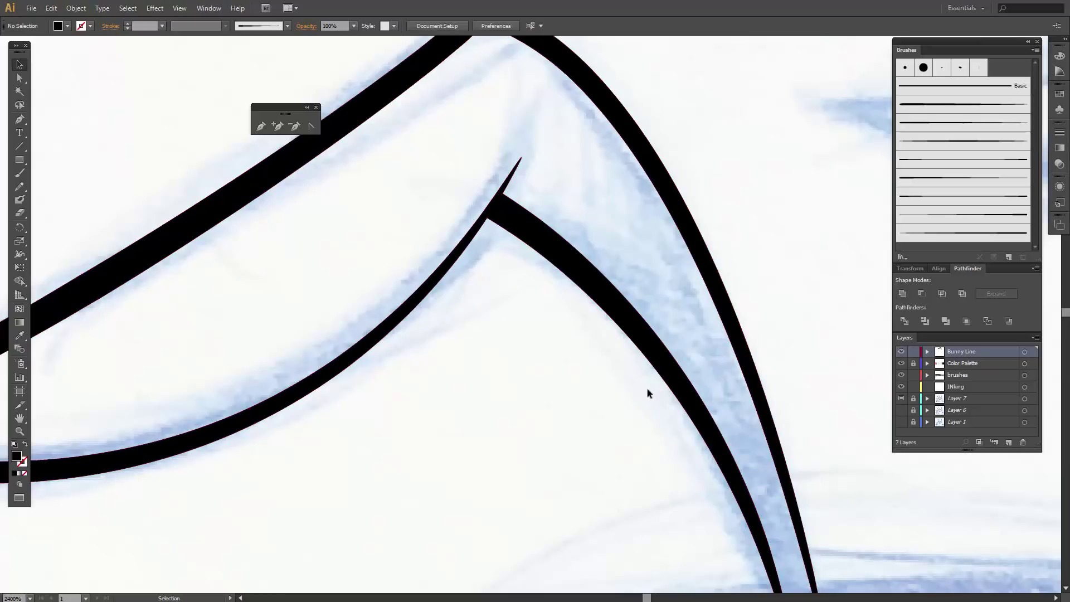
key(a)
key(ctrl+minus)
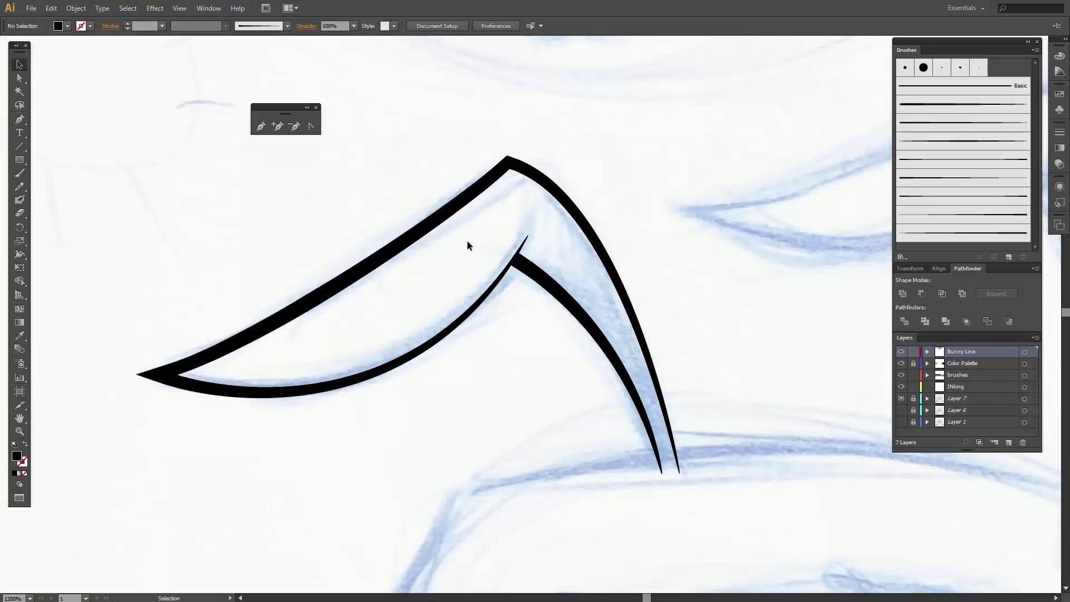
Trace the right-hand ear's outer edge with the Pen tool from its base up to the tip, turning the tip into a corner
mouse_move(717, 310)
mouse_down()
mouse_move(387, 256)
mouse_move(270, 335)
mouse_move(317, 337)
mouse_up()
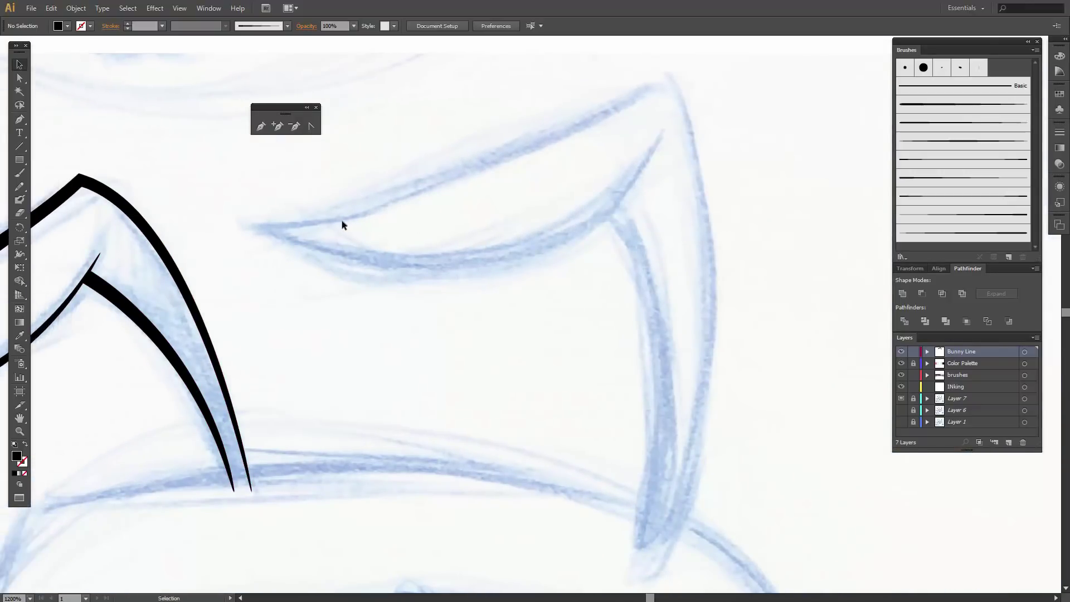
key(p)
drag(660, 545, 689, 468)
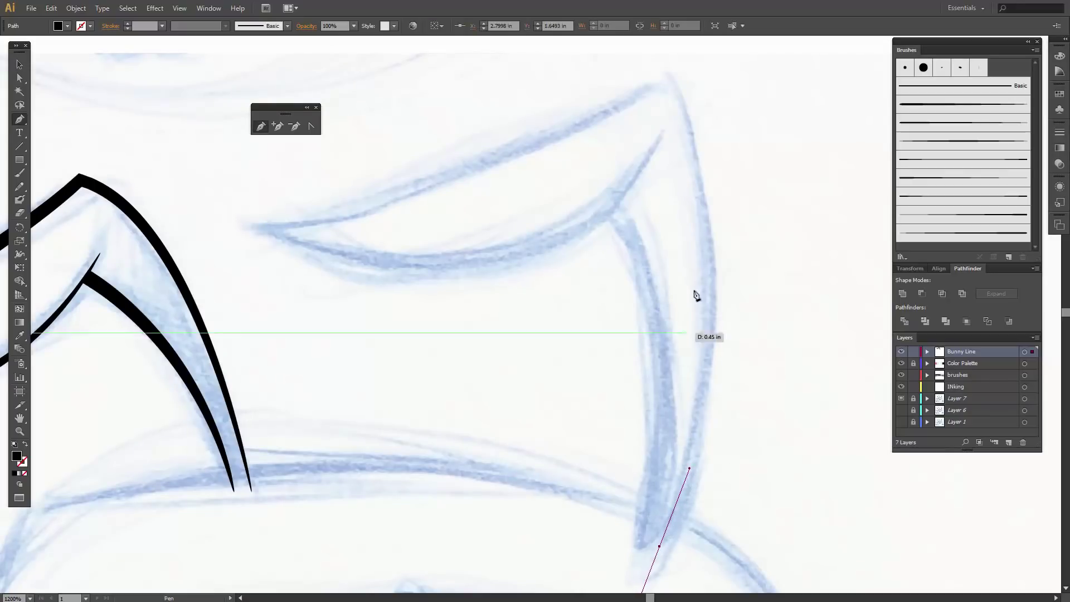
mouse_move(674, 88)
mouse_down()
mouse_move(660, 65)
mouse_move(628, 52)
mouse_move(617, 127)
mouse_move(576, 126)
mouse_move(615, 137)
mouse_move(591, 109)
mouse_move(616, 104)
mouse_move(601, 87)
mouse_up()
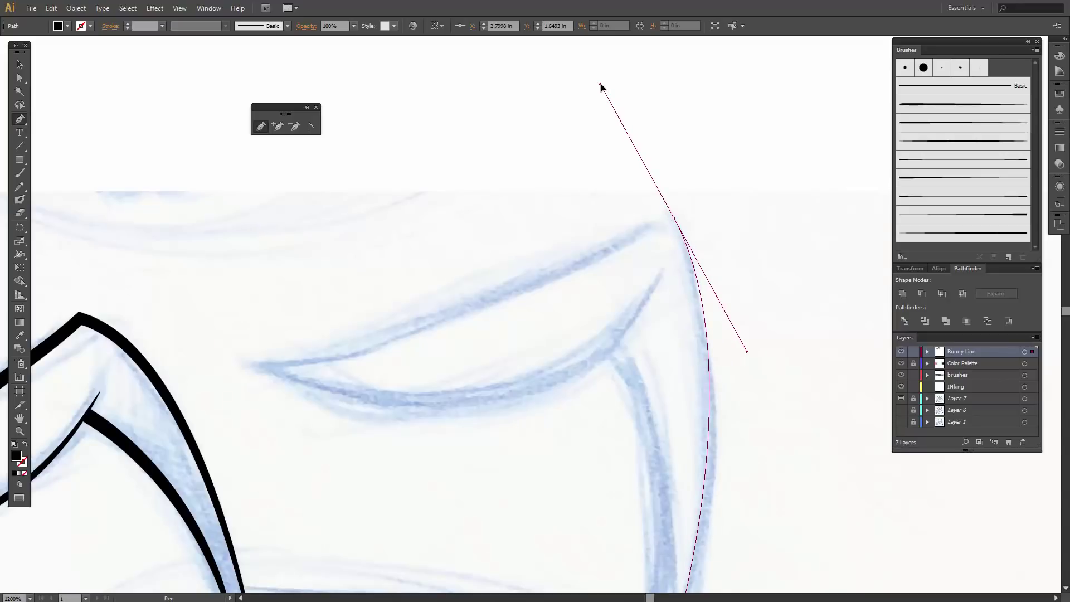
drag(674, 218, 605, 251)
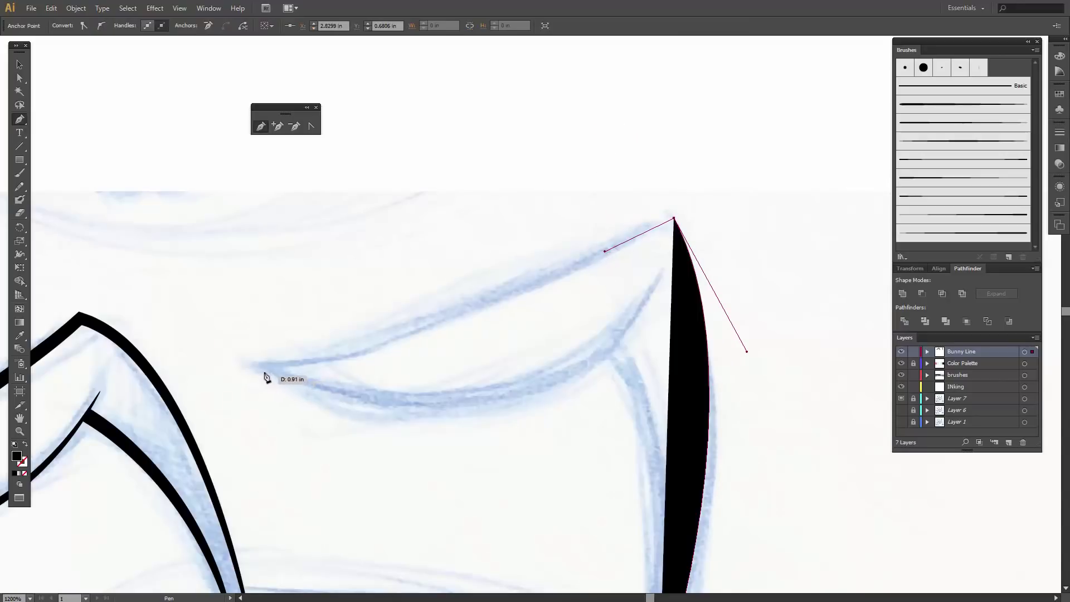
Continue the ear path along the flap's upper edge to its point and back along the lower edge, and swap the fill and stroke
drag(252, 366, 157, 352)
click(252, 365)
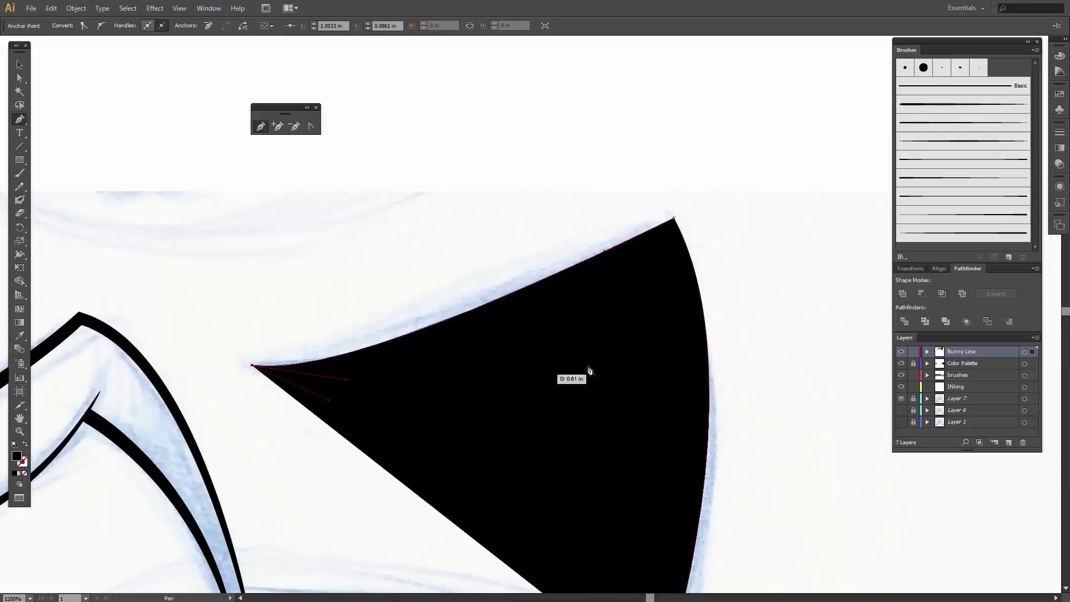
mouse_move(618, 357)
mouse_down()
mouse_move(636, 309)
mouse_move(681, 286)
mouse_move(679, 273)
mouse_up()
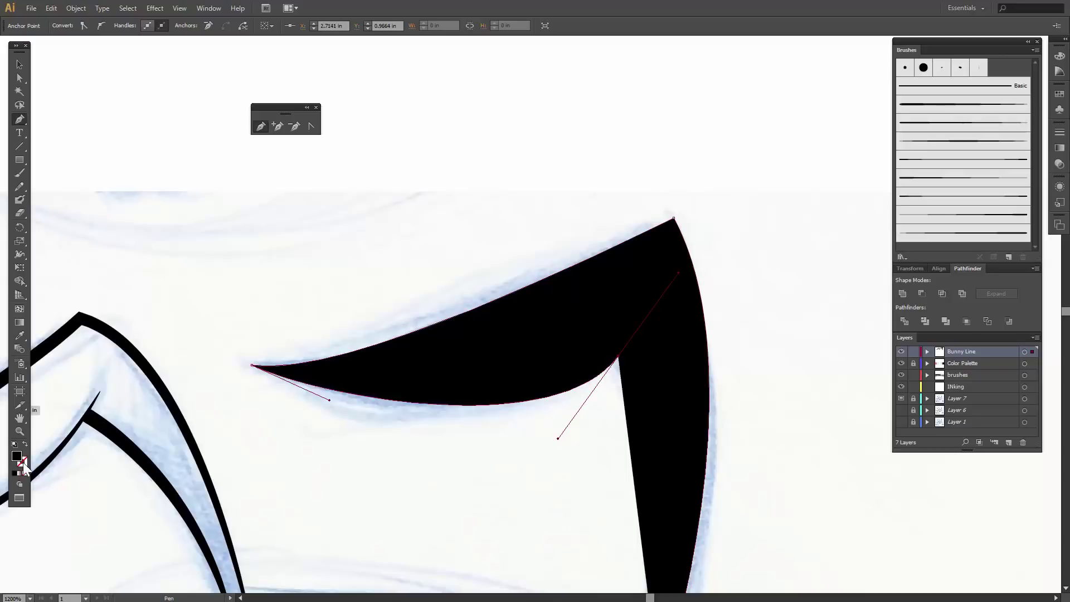
click(25, 444)
Move the path's open end up along the inner fold and reshape the handles there and at the flap's point to match the sketch
key(a)
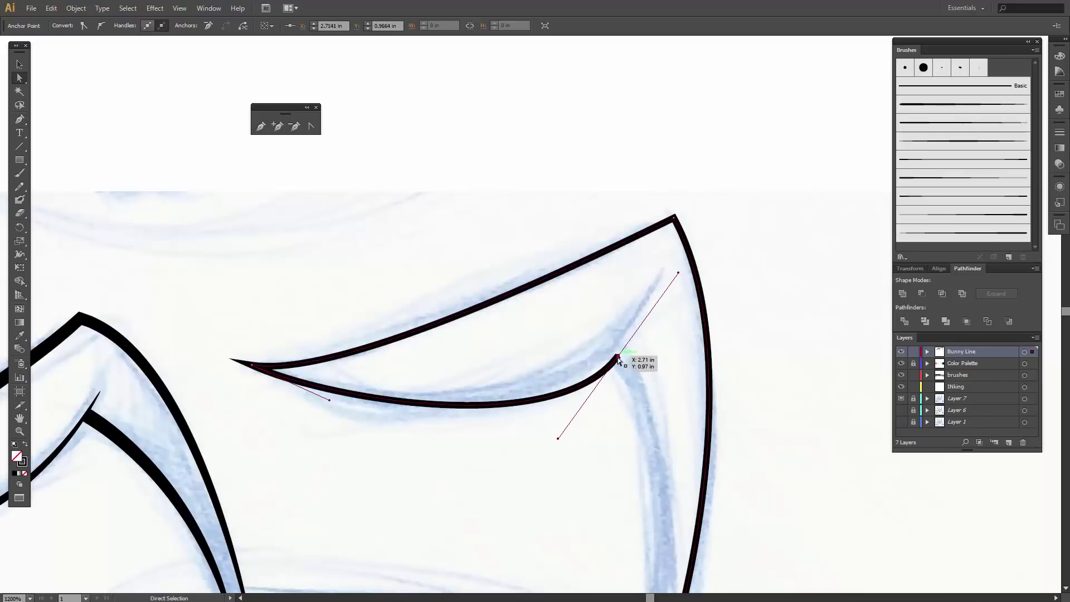
drag(619, 357, 645, 305)
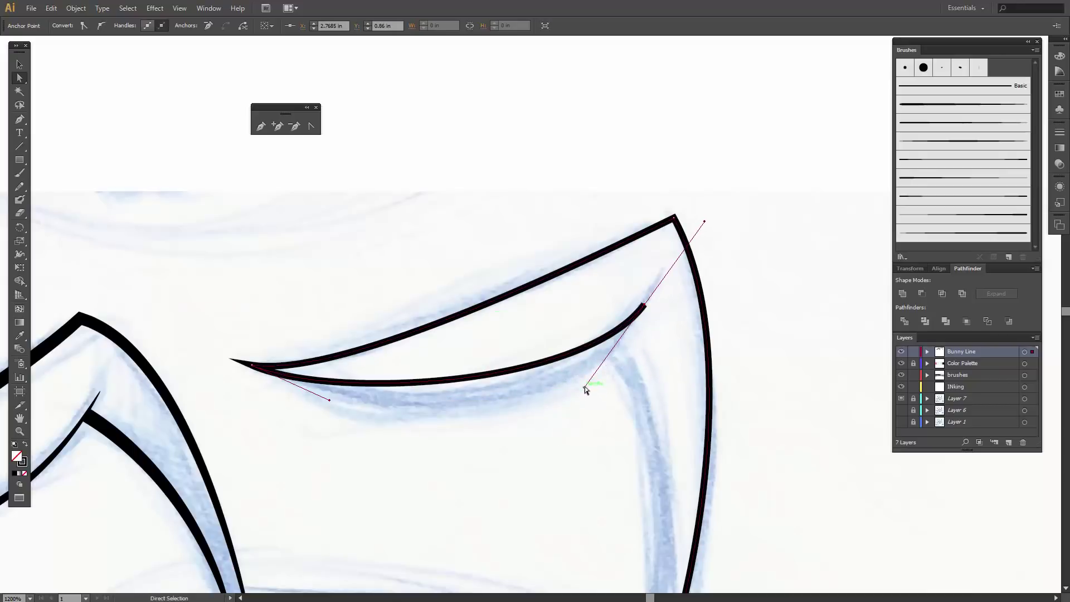
drag(585, 387, 575, 427)
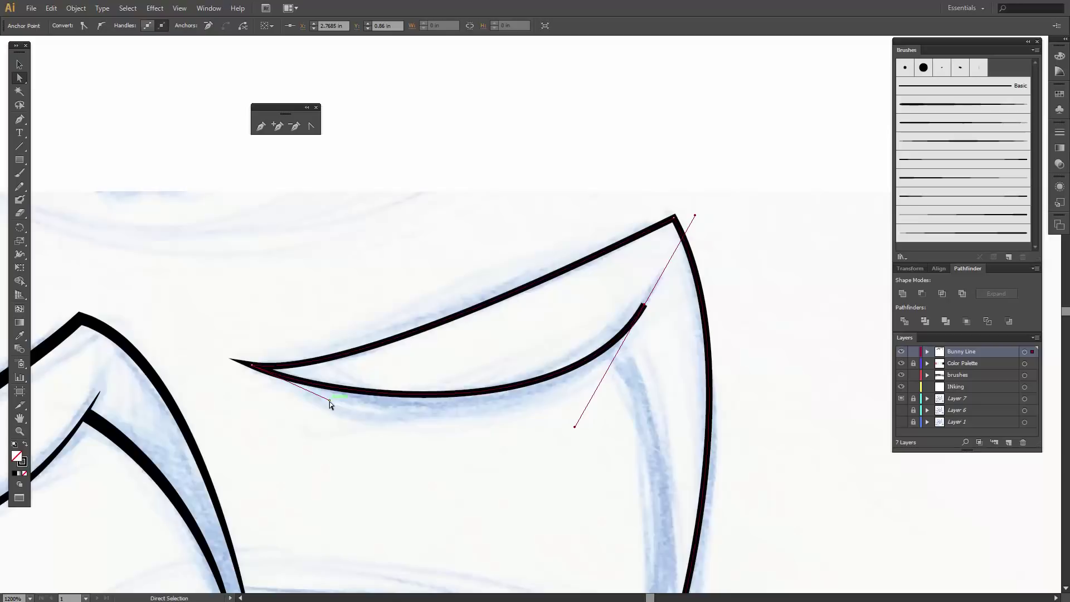
drag(329, 402, 338, 429)
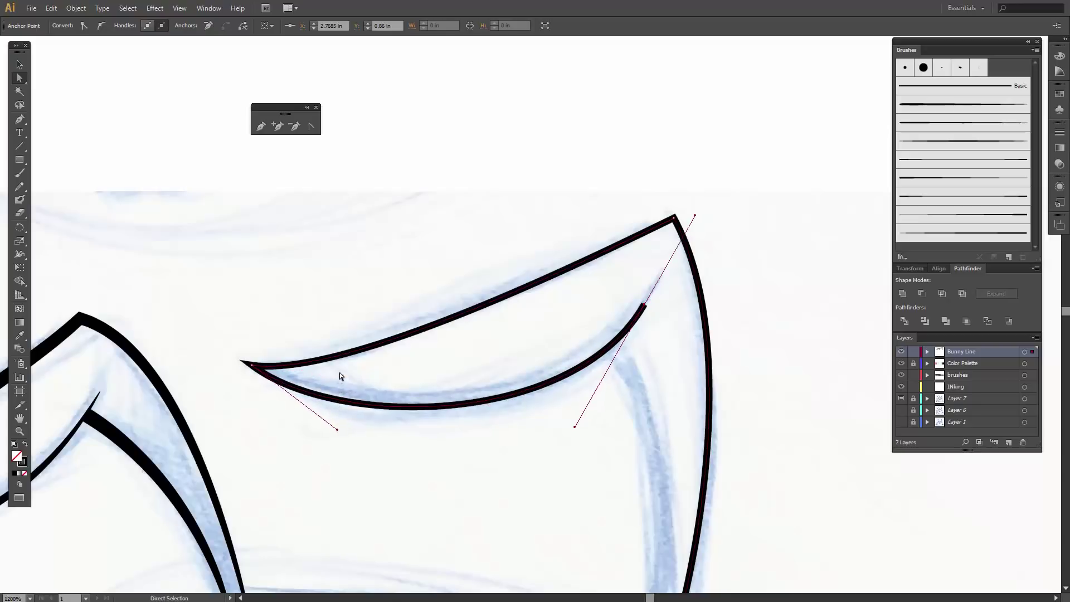
click(263, 369)
drag(348, 379, 361, 367)
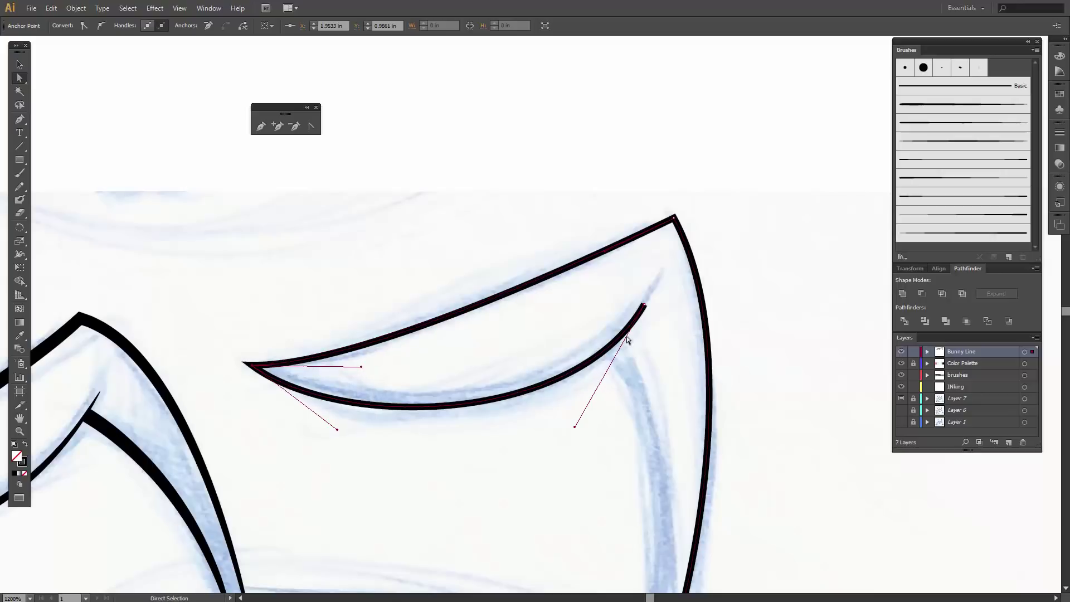
Extend the path's open end further toward the ear tip and adjust its handle so the flap's lower edge bows evenly
drag(644, 306, 651, 293)
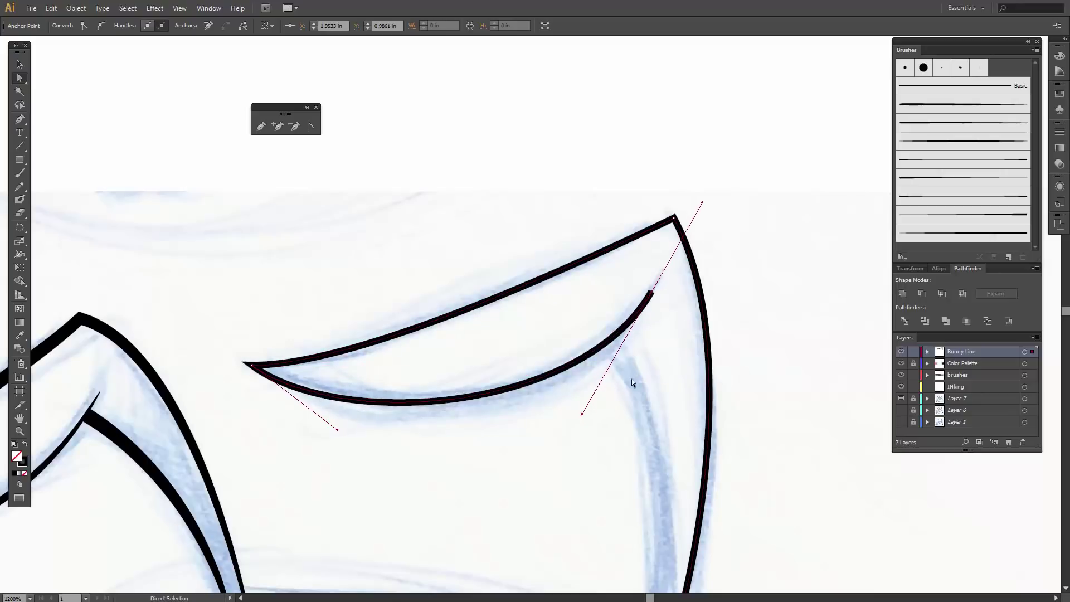
drag(582, 413, 571, 448)
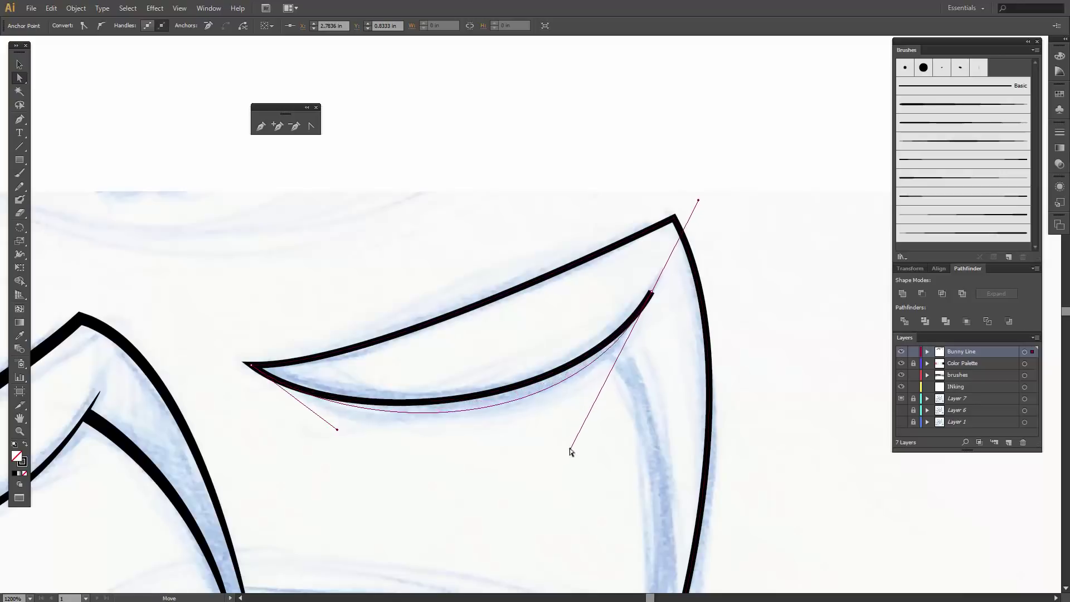
scroll(654, 300, down, 1)
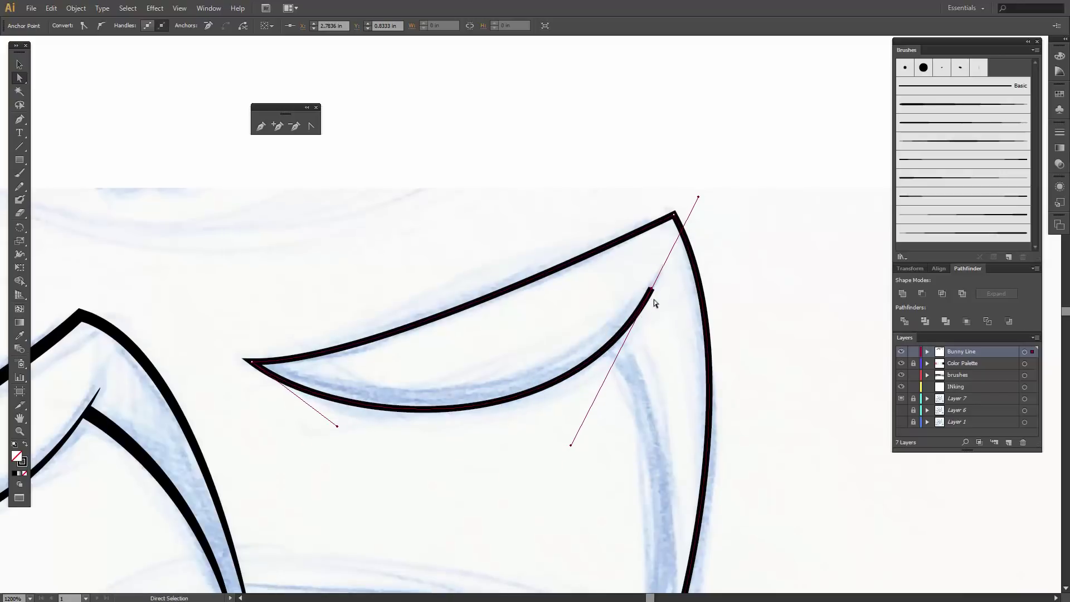
scroll(518, 398, down, 1)
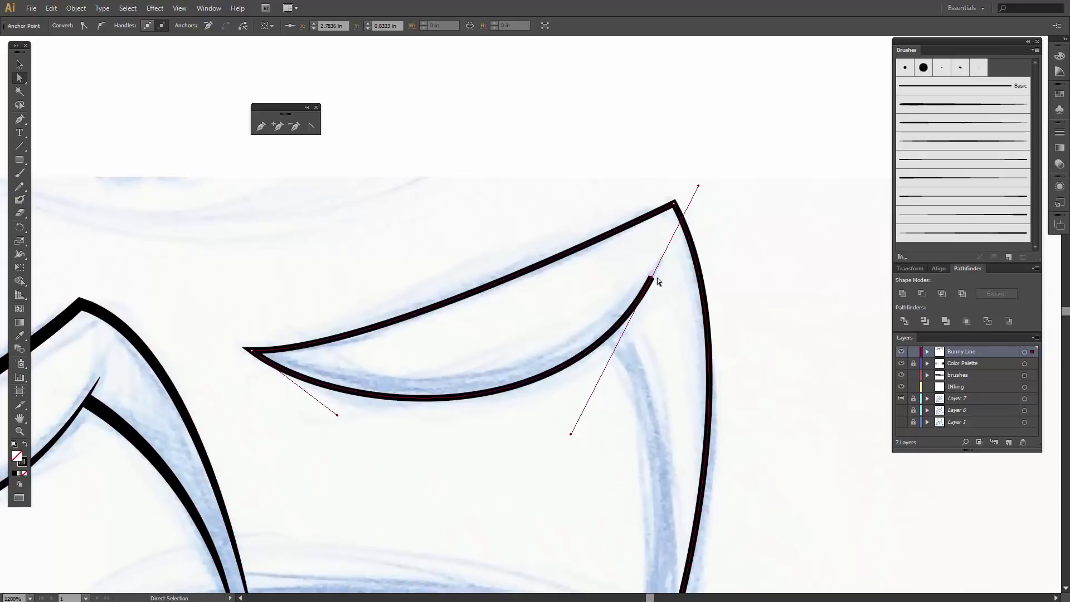
drag(653, 278, 661, 258)
click(578, 407)
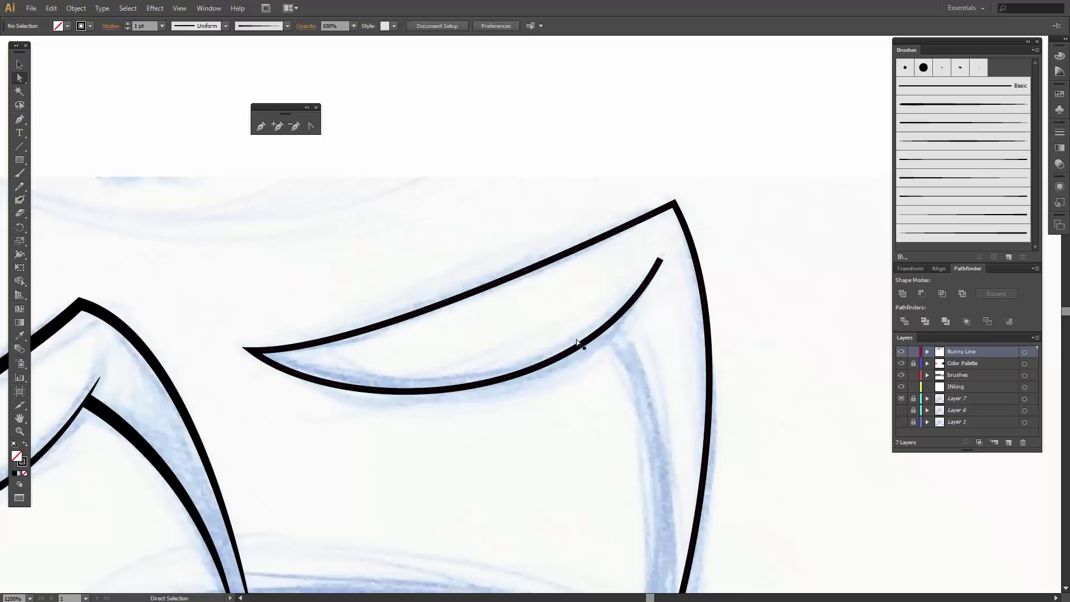
click(580, 346)
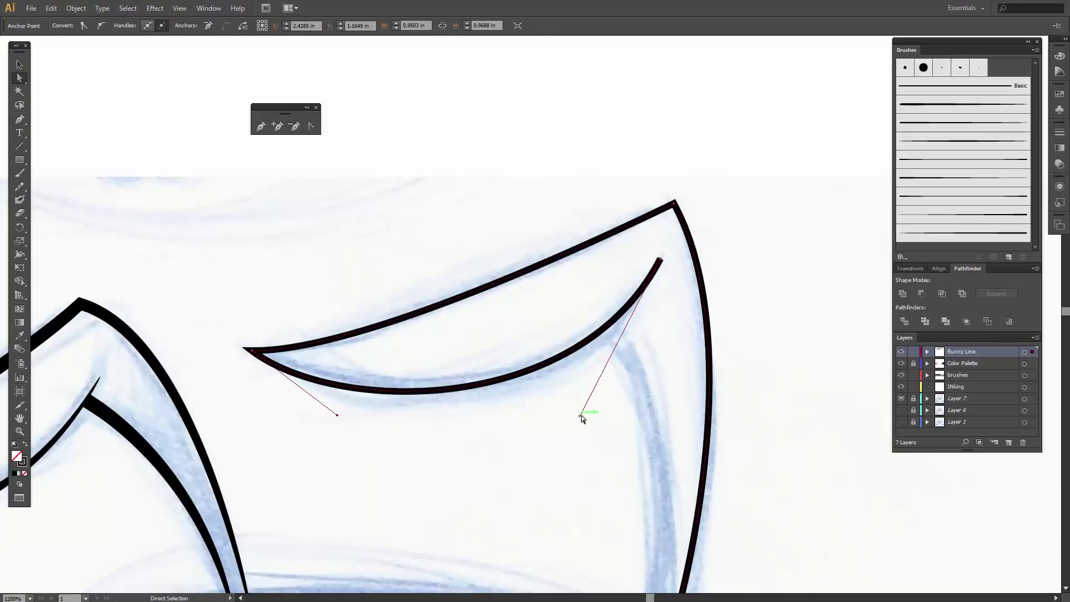
drag(581, 416, 594, 429)
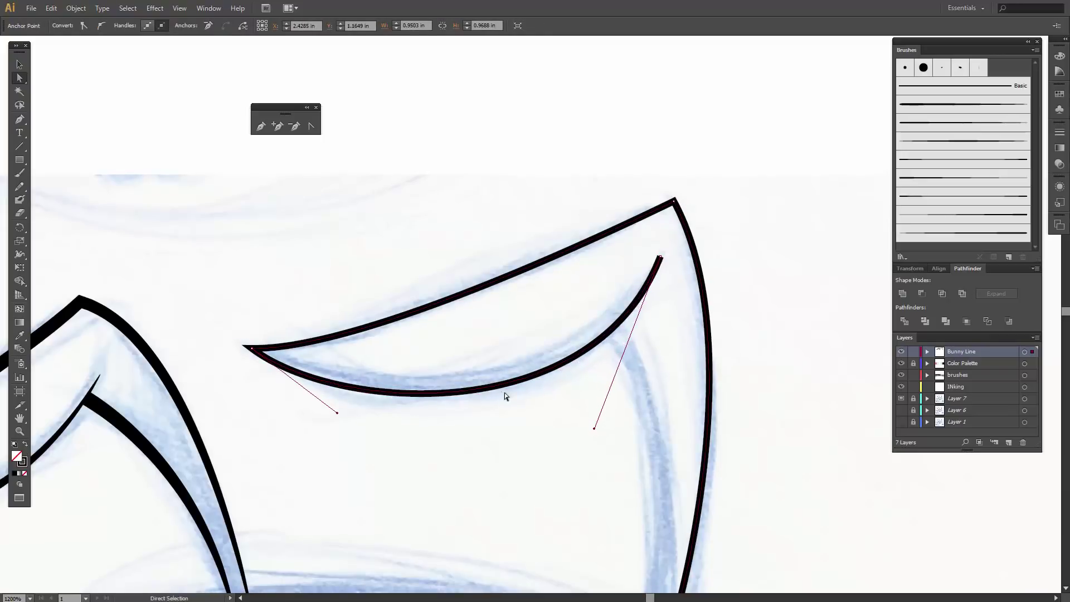
scroll(504, 392, down, 1)
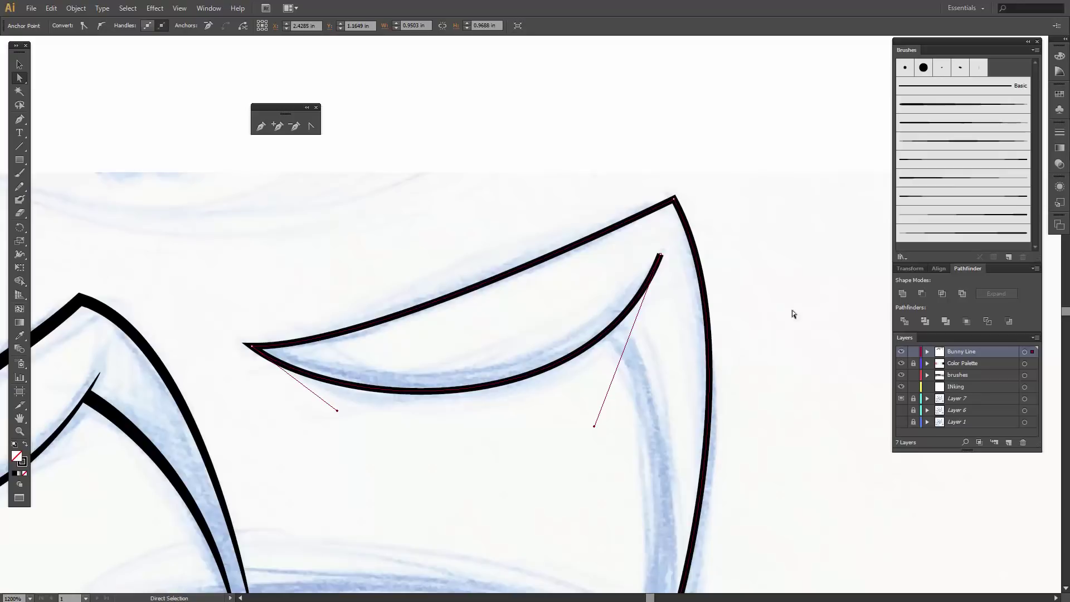
Apply Art Brush 3 to the right-hand ear outline so both ends of the line taper
click(959, 146)
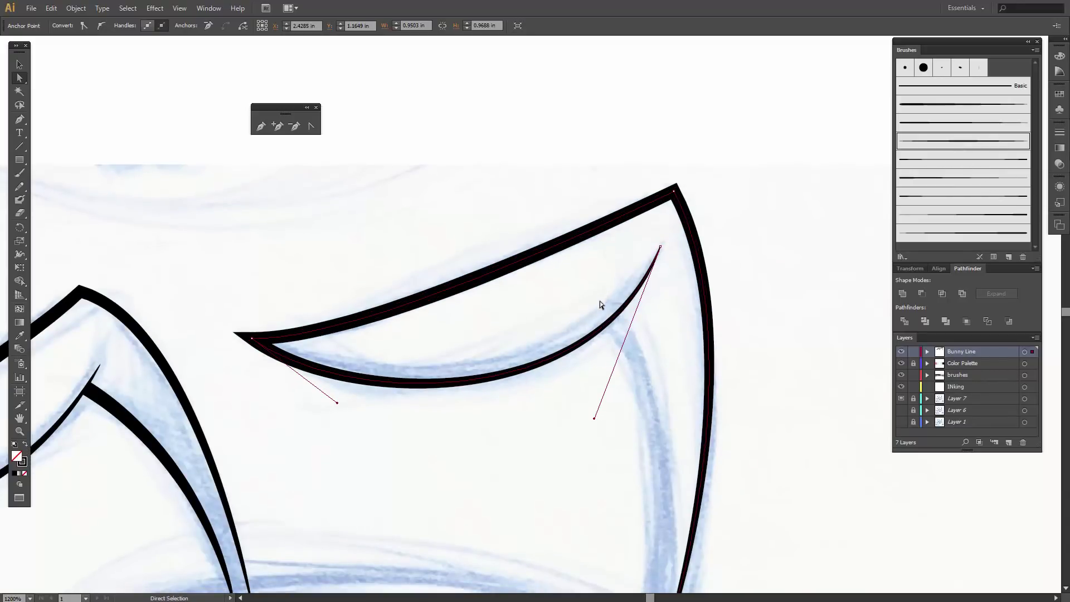
scroll(636, 262, down, 2)
scroll(668, 252, down, 3)
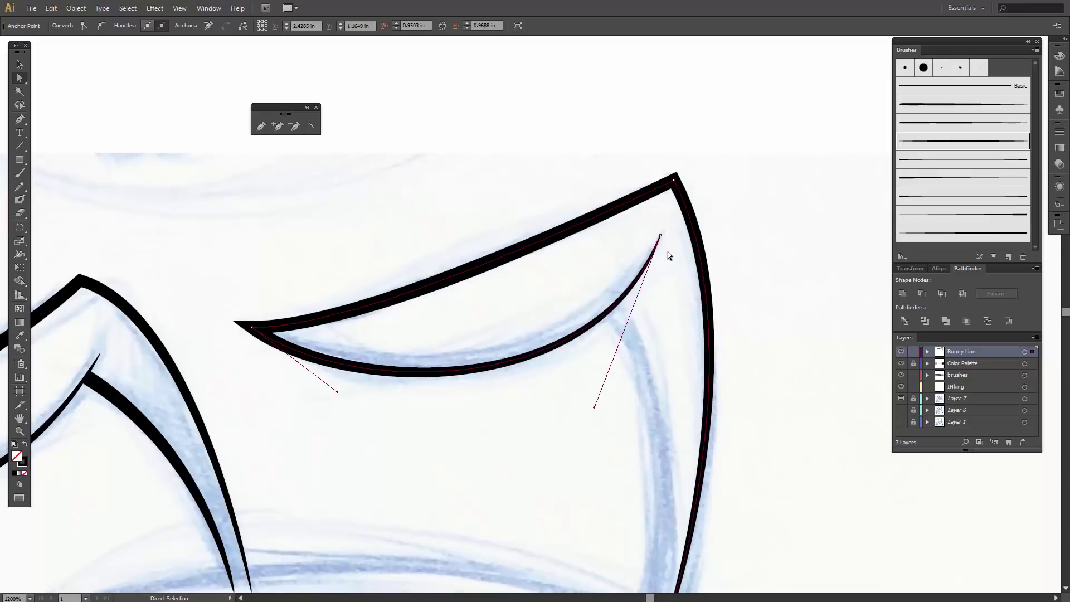
scroll(680, 256, down, 1)
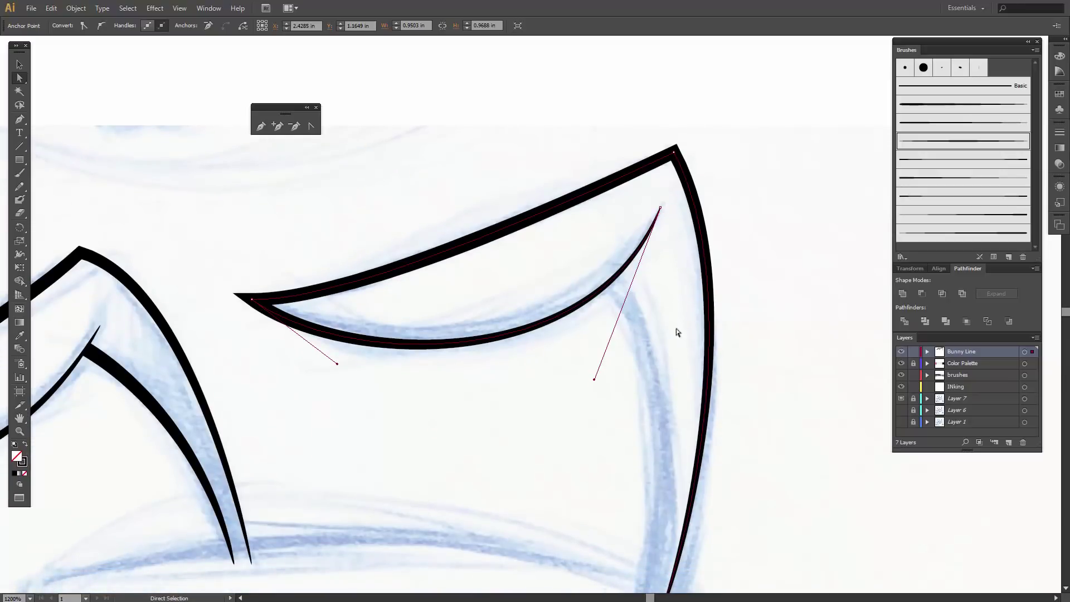
Draw the right-hand ear's inner line with the Pen tool from just above the flap's lower edge down to the ear's base
drag(709, 378, 681, 286)
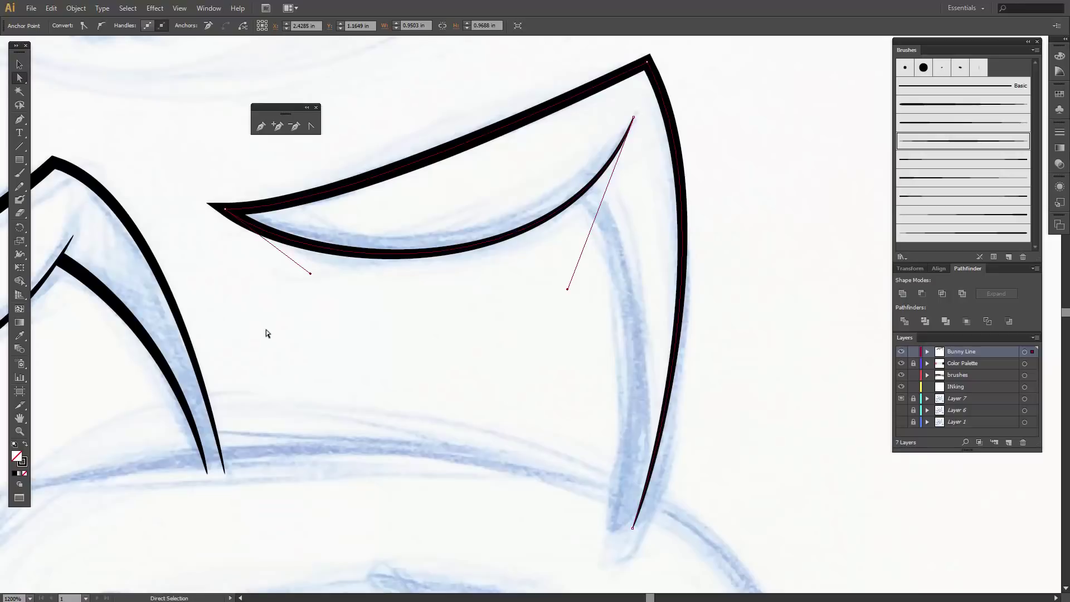
key(p)
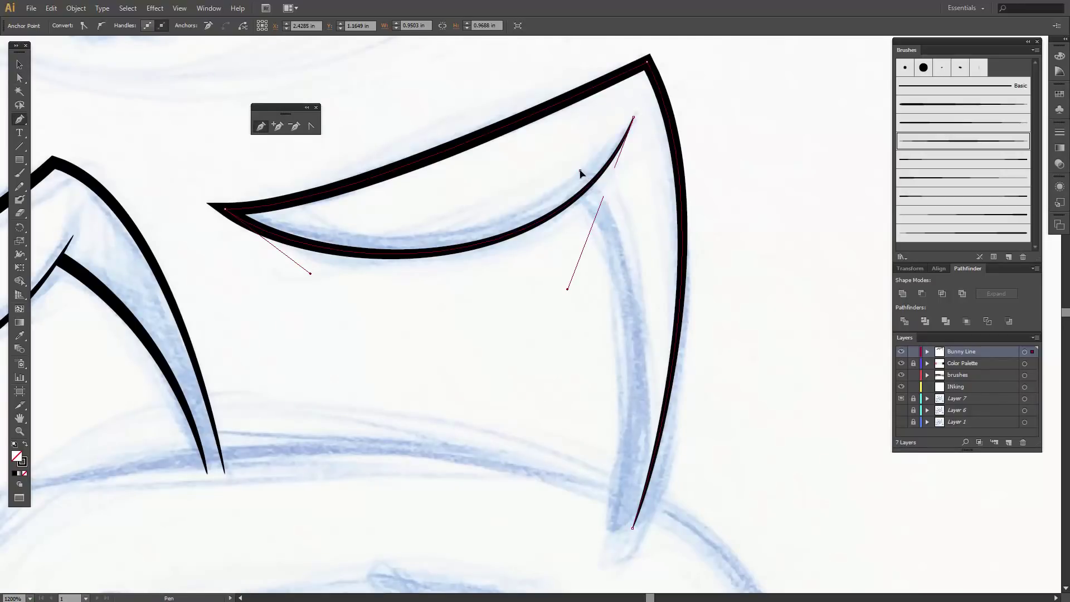
click(581, 171)
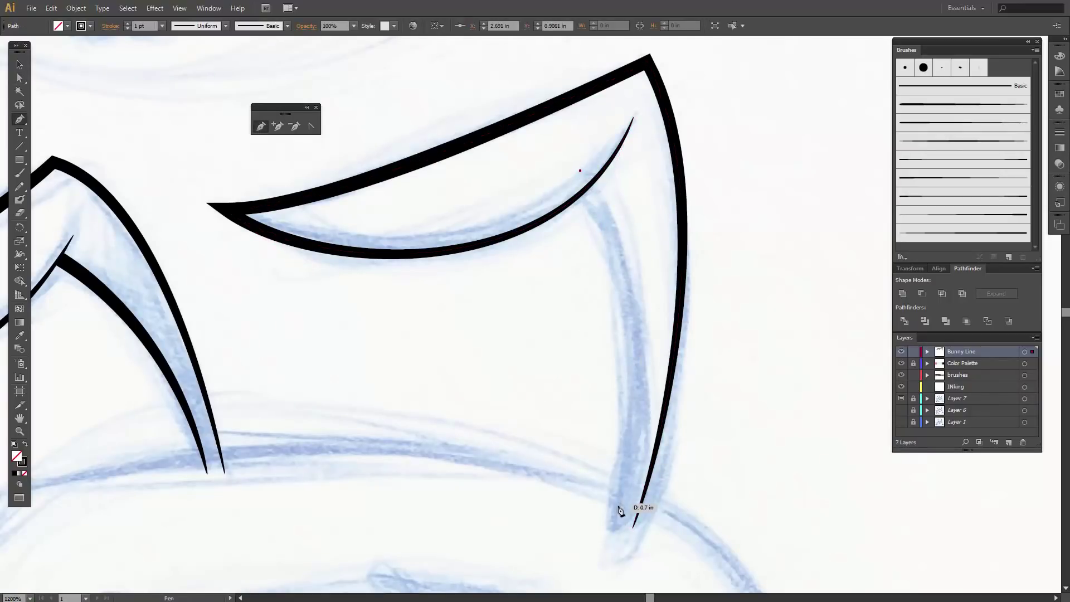
drag(614, 512, 592, 558)
Convert the inner line's upper anchor to a smooth point and lengthen the lower handle so the line curves along the sketch
key(a)
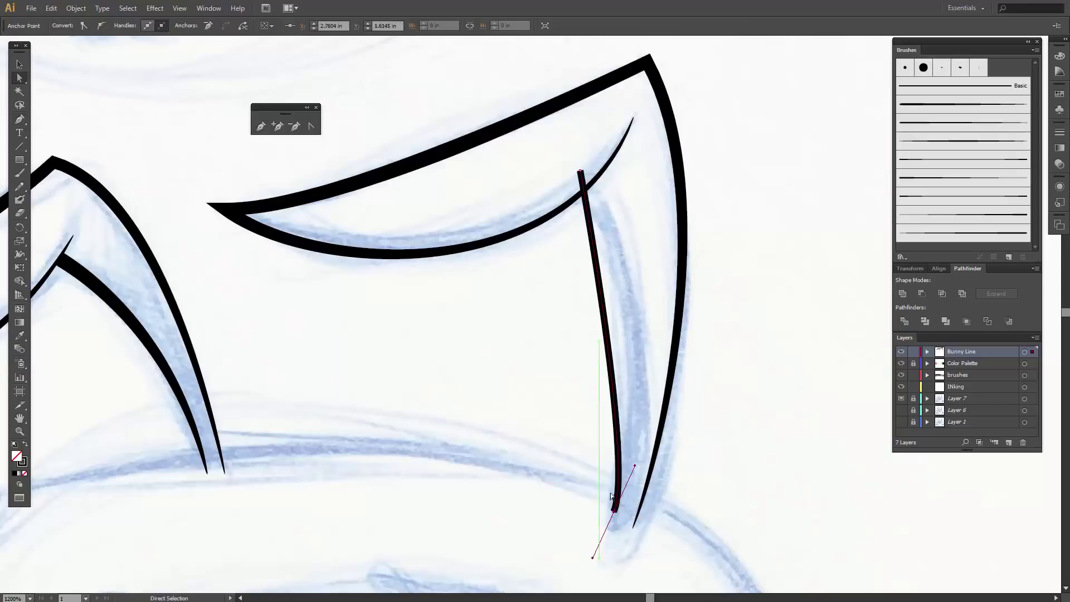
click(580, 170)
key(shift+c)
drag(580, 172, 648, 240)
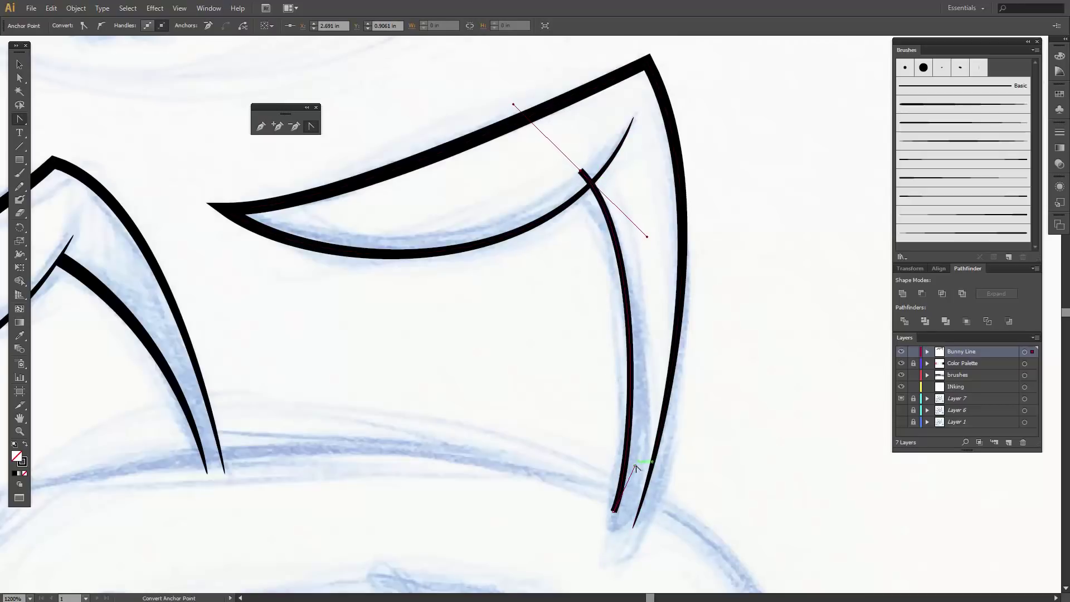
drag(635, 466, 646, 444)
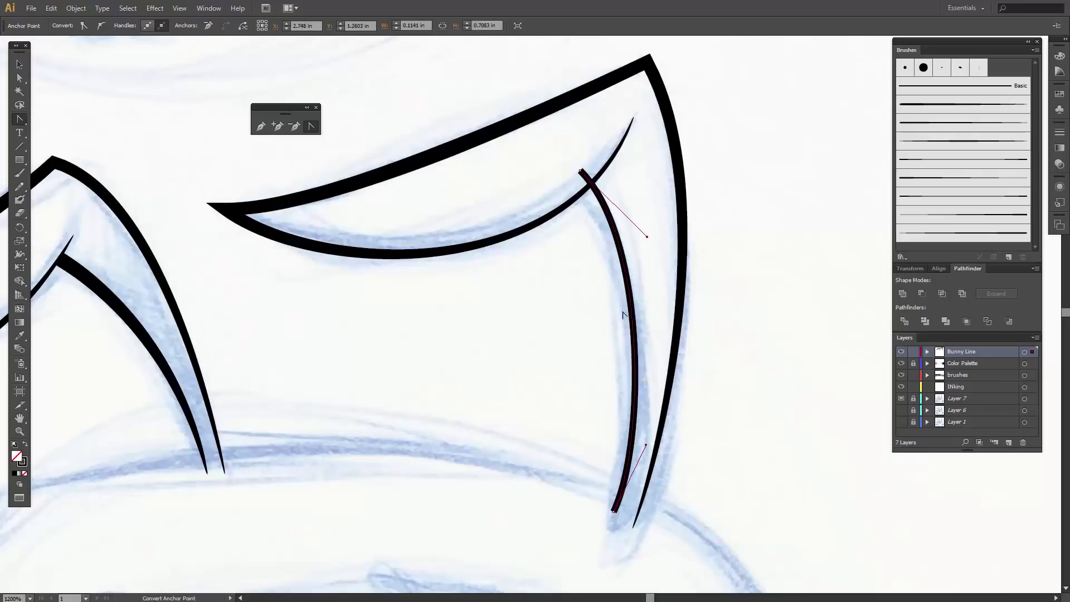
Shift the inner line's upper and lower end points slightly down and adjust the upper handle to bow the curve outward
key(a)
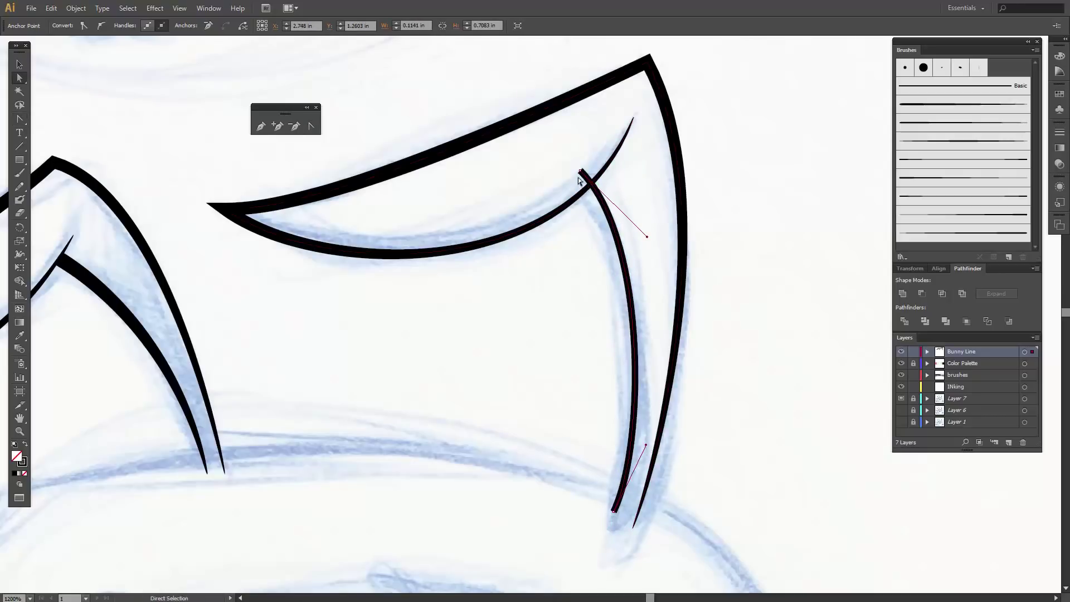
click(581, 172)
drag(580, 172, 577, 182)
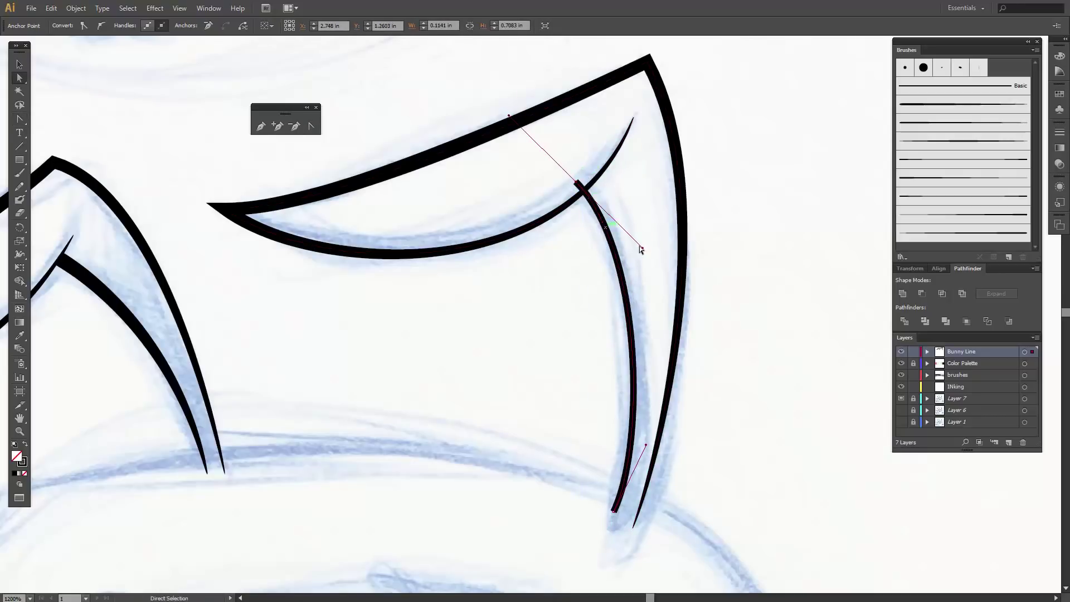
drag(643, 247, 655, 241)
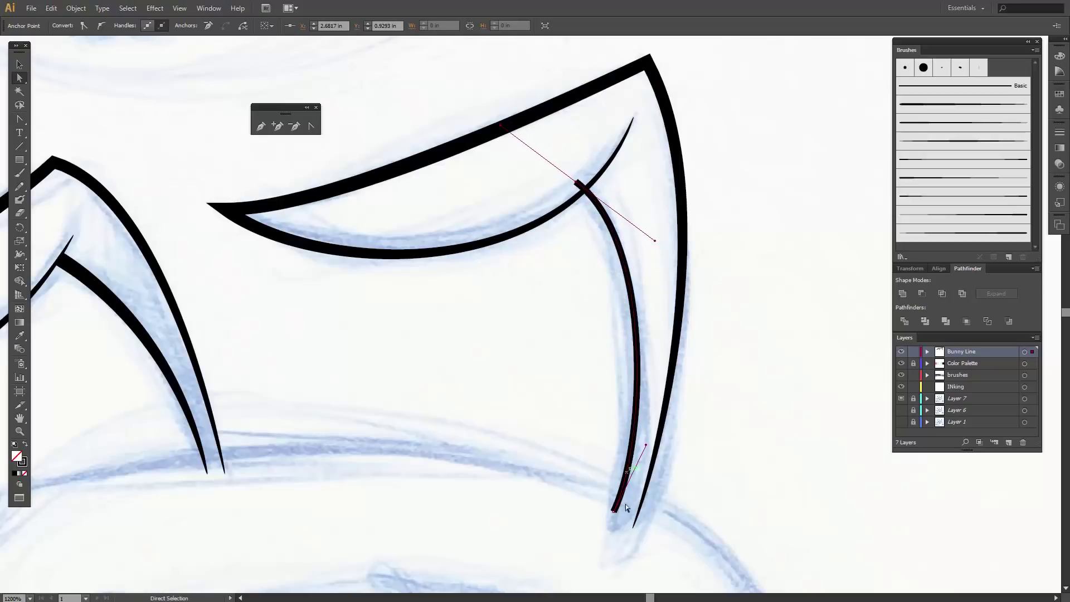
drag(614, 512, 616, 519)
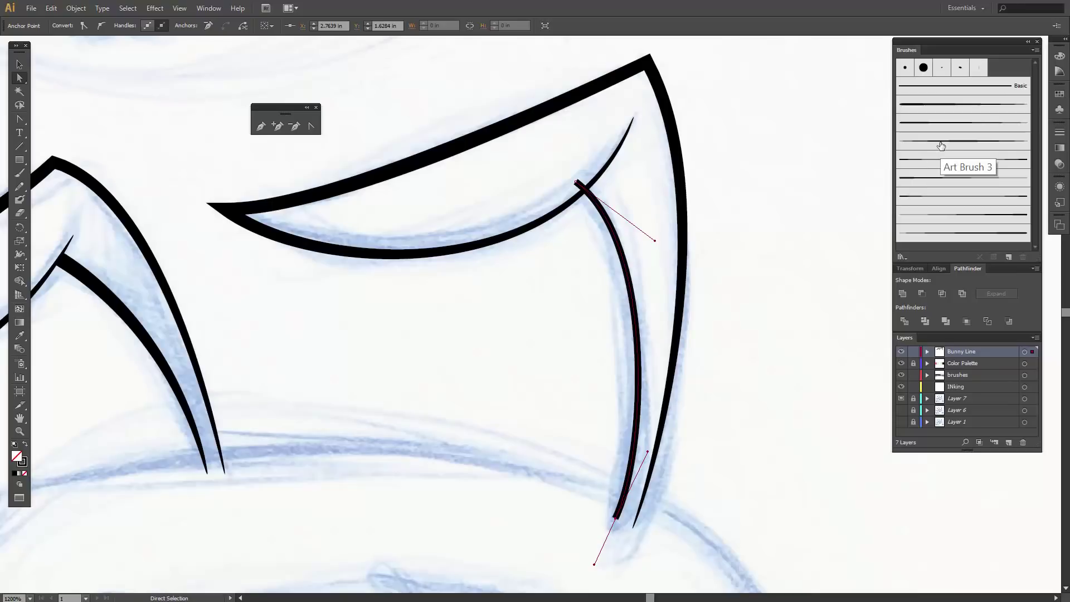
Apply an art brush that starts thick and tapers toward the ear's base to the inner line, refine its upper curve, and deselect it
click(928, 180)
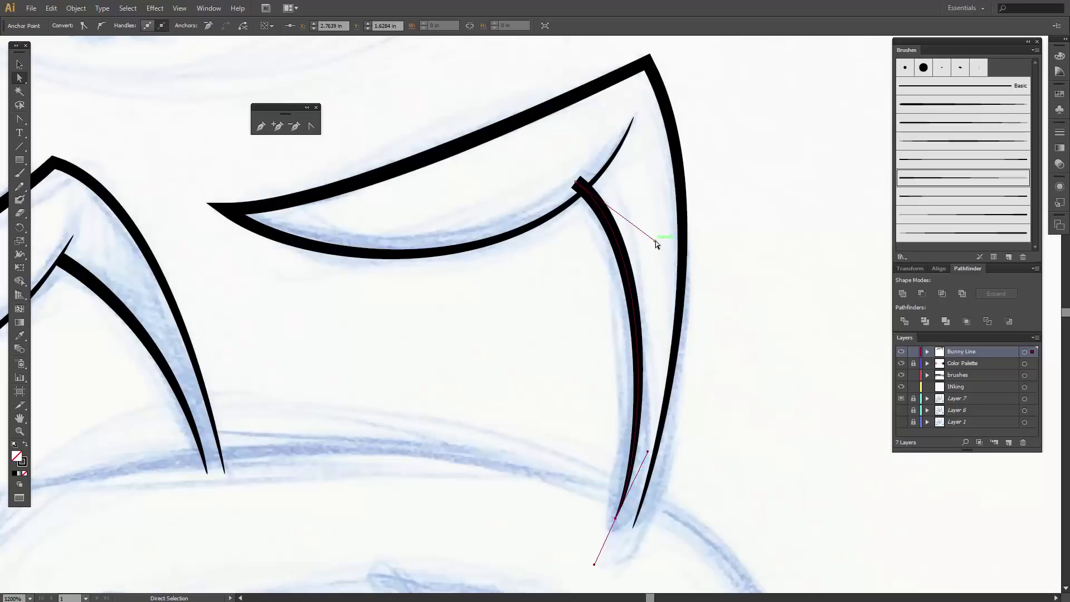
drag(656, 241, 658, 253)
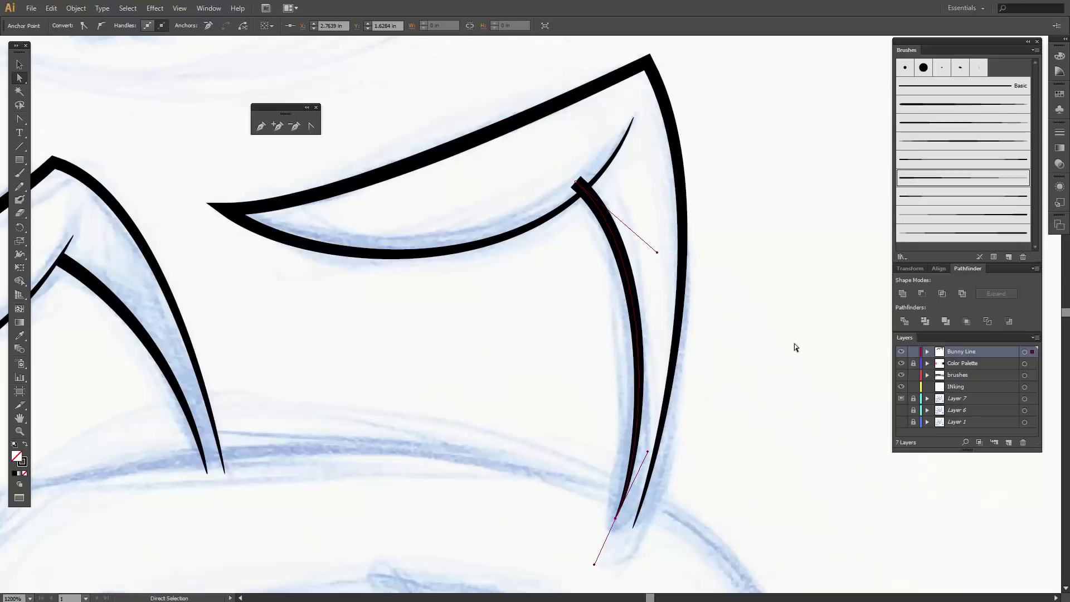
click(795, 347)
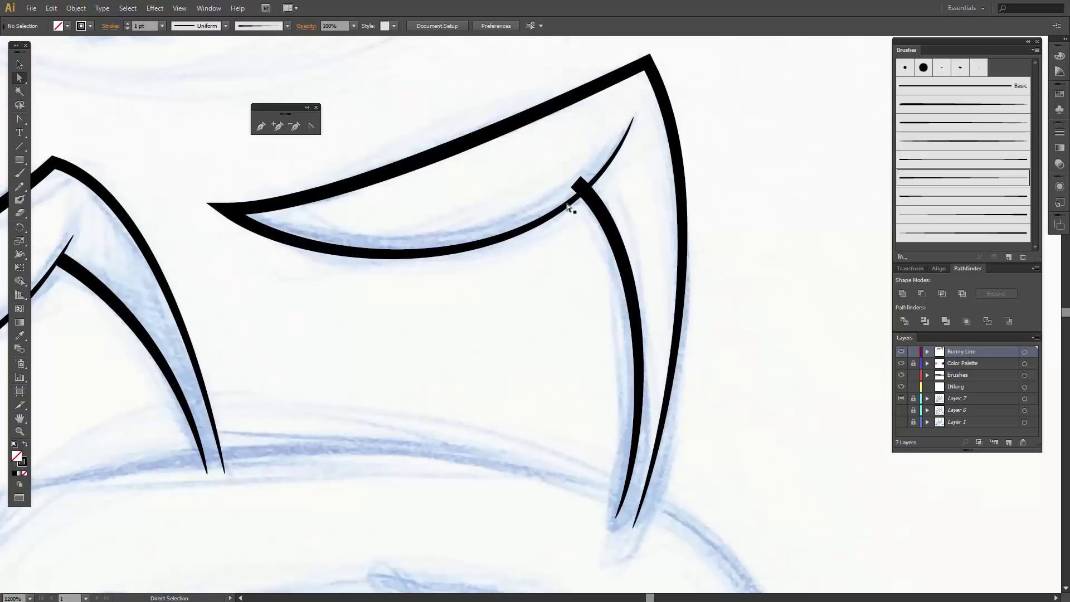
Expand the appearance of the right-hand ear's outline and inner line into filled shapes, then deselect them
click(608, 217)
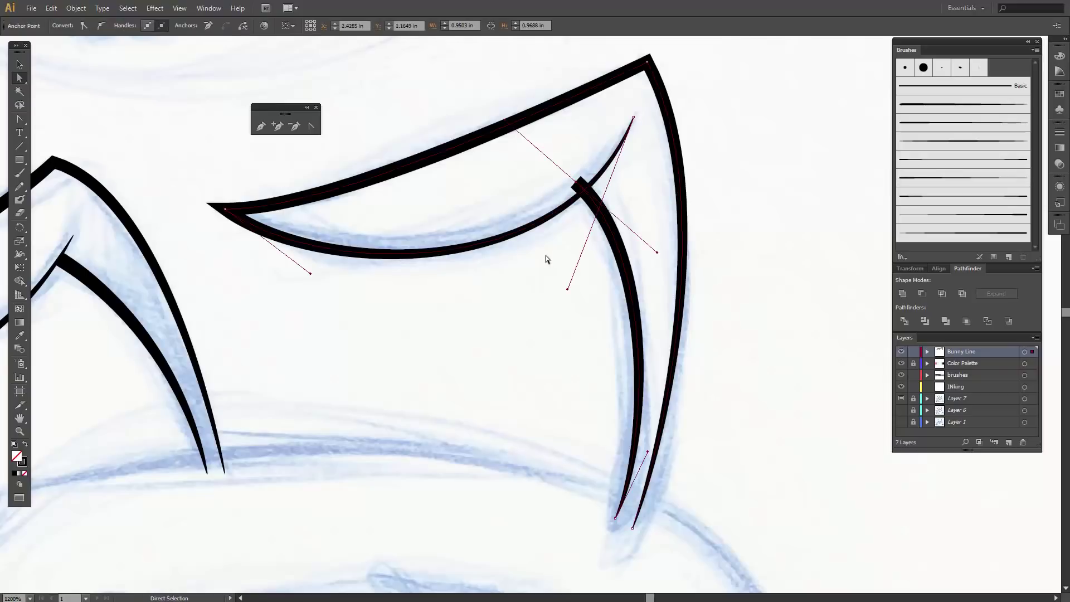
click(506, 327)
key(v)
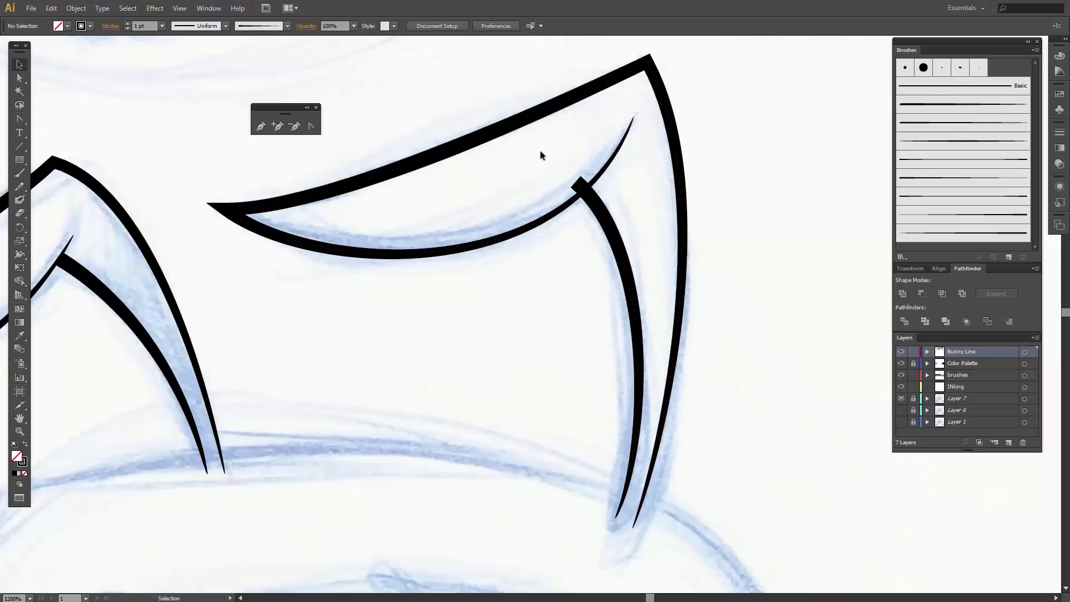
drag(549, 155, 624, 226)
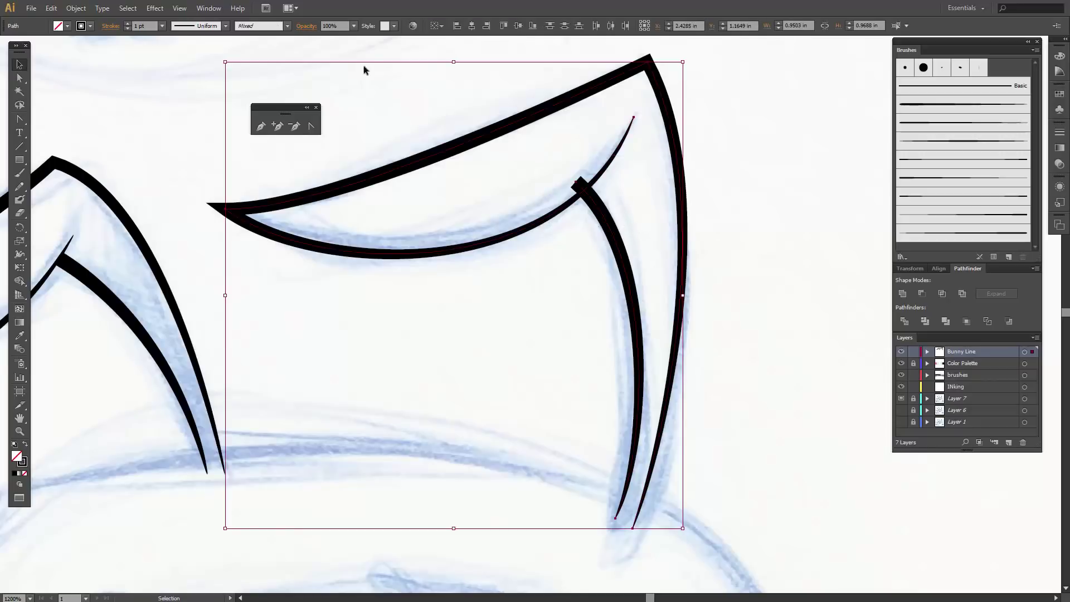
click(76, 8)
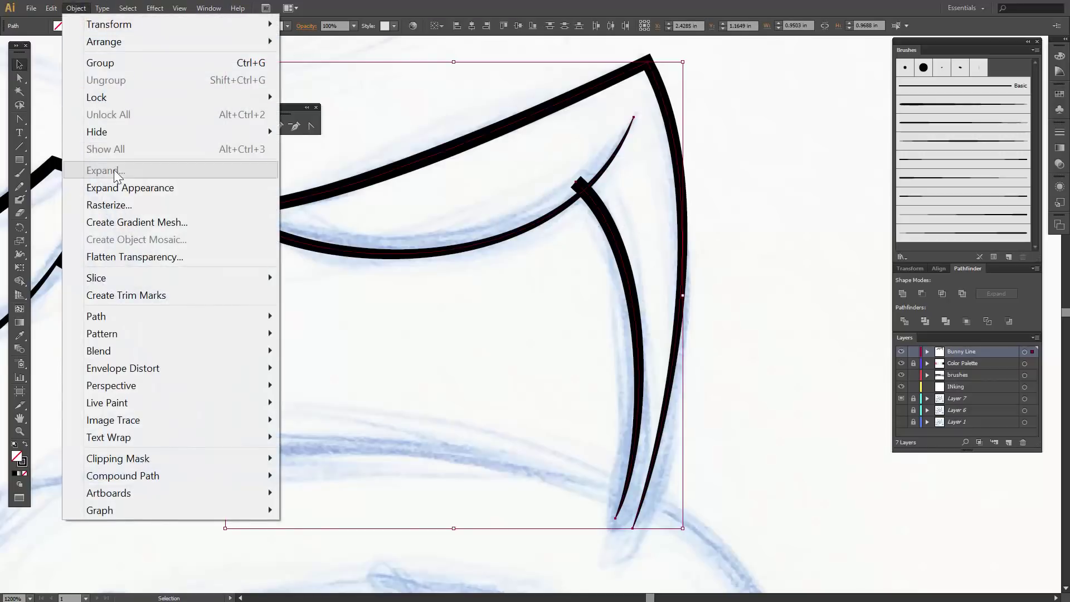
click(117, 188)
click(535, 281)
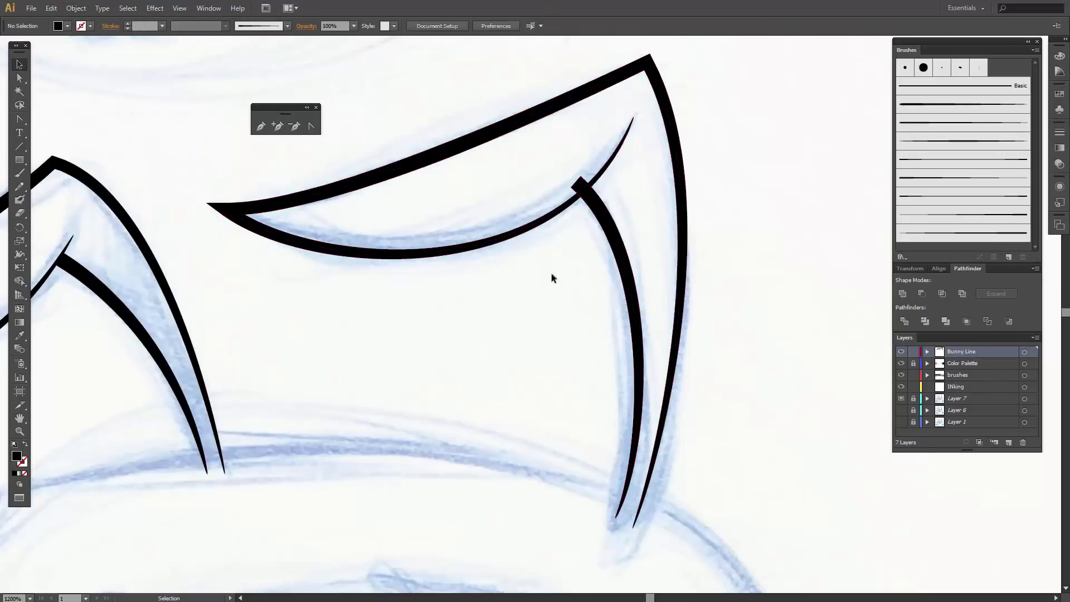
Erase the blunt upper end of the right-hand ear's inner line where it pokes past the flap's lower edge
click(606, 223)
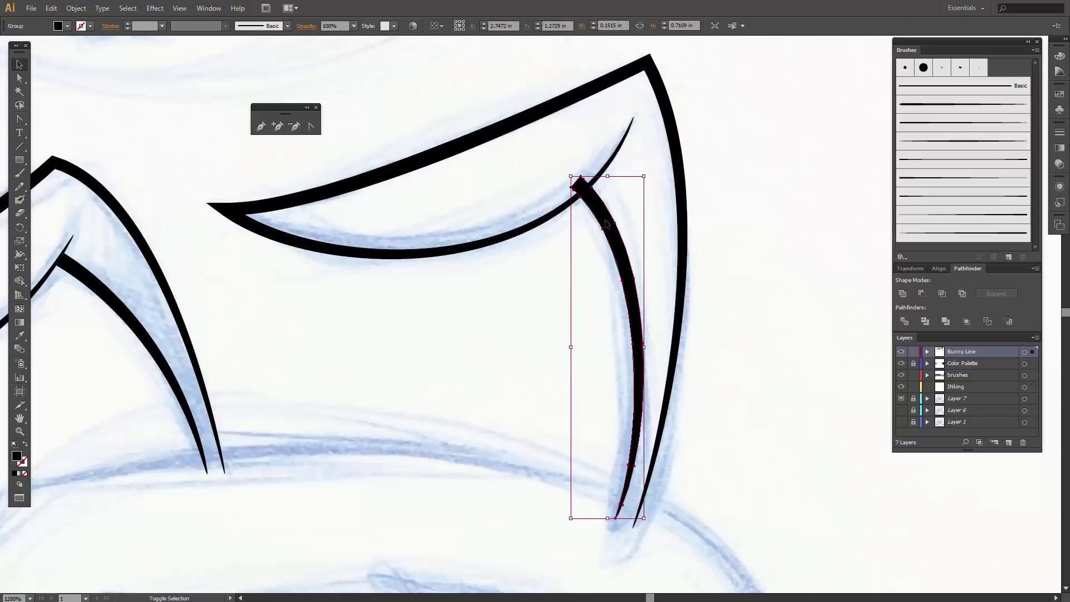
key(shift+e)
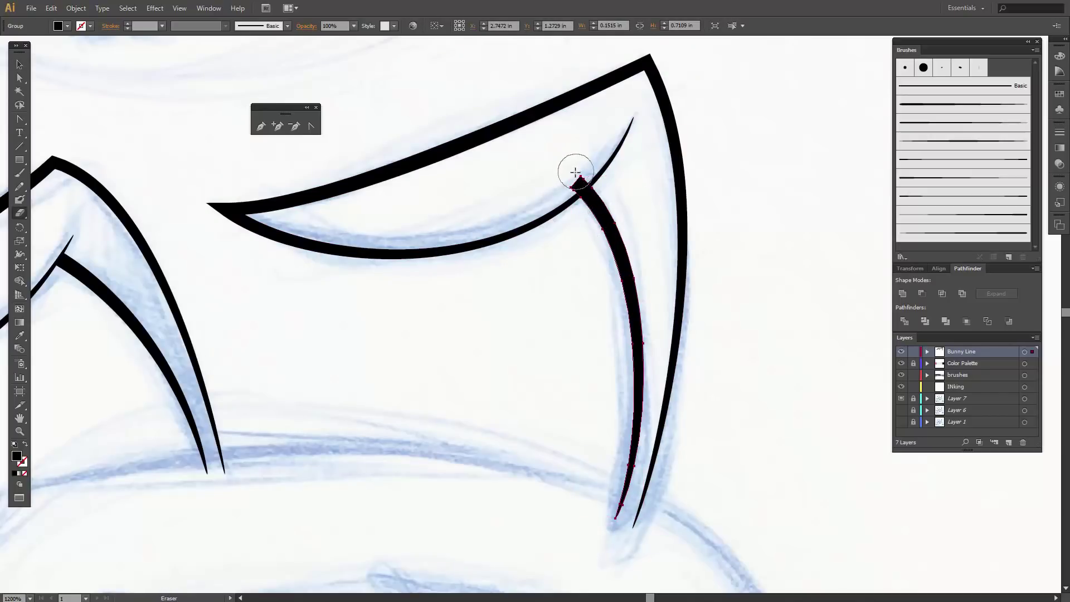
drag(565, 182, 575, 179)
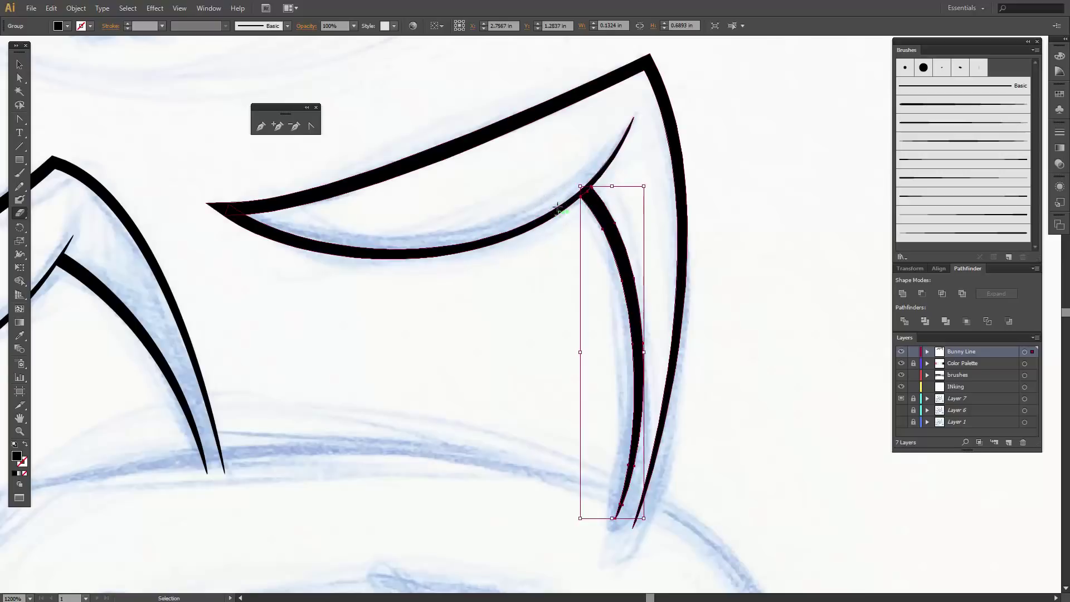
key(ctrl+z)
drag(571, 177, 563, 179)
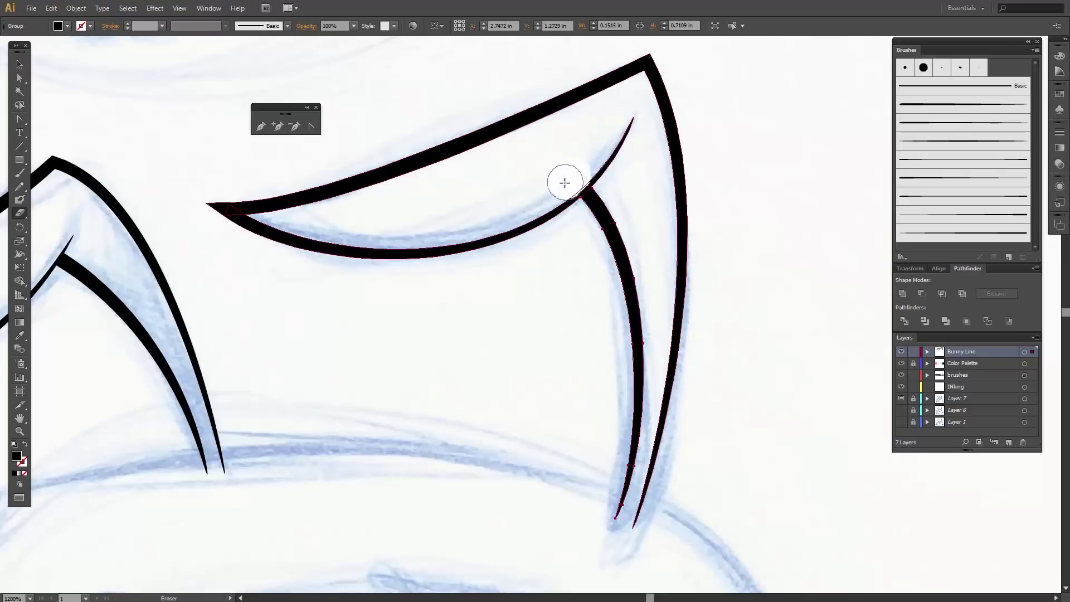
key(v)
click(523, 349)
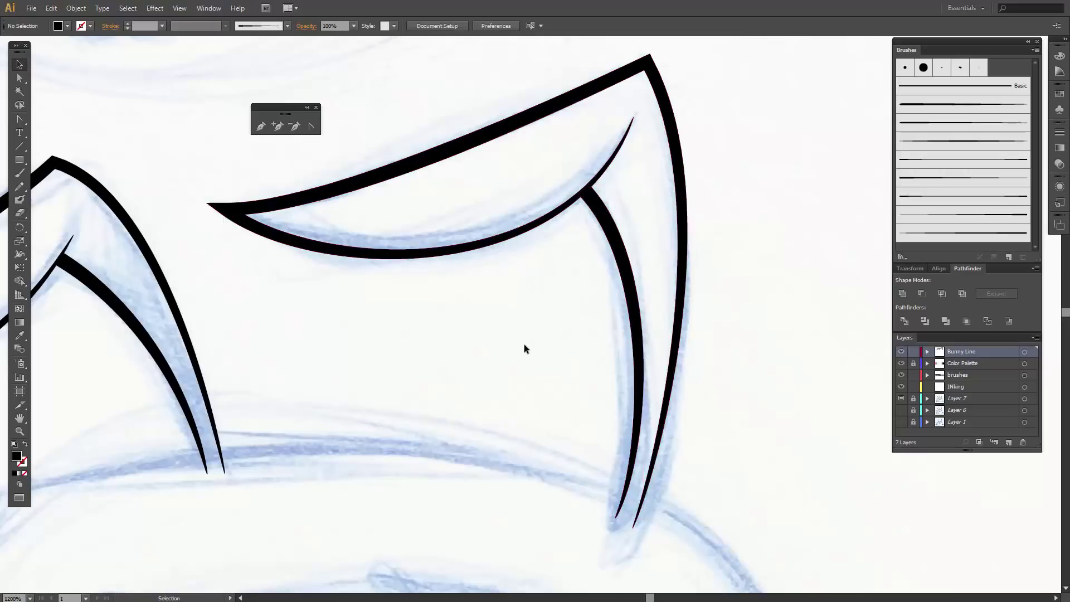
Unite the right-hand ear's trimmed inner line and outline into a single shape and deselect it
scroll(586, 219, up, 2)
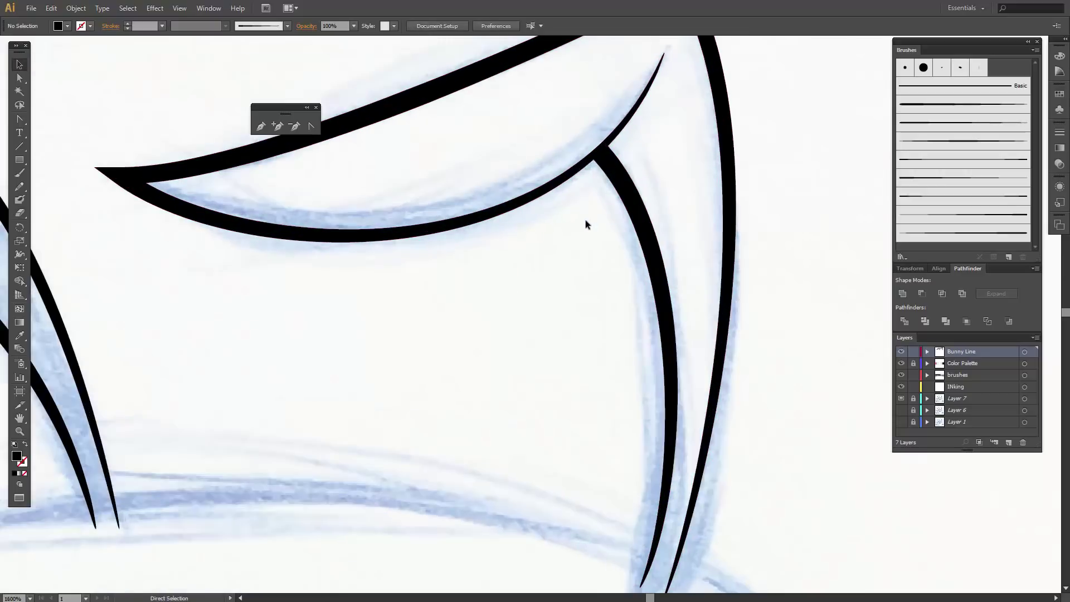
drag(585, 220, 580, 403)
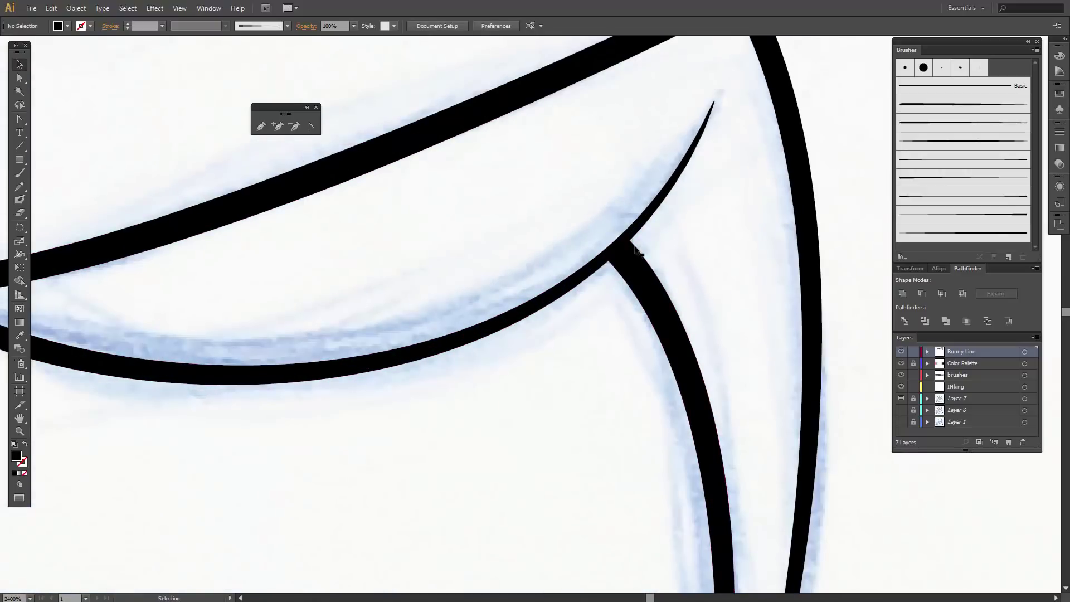
drag(576, 358, 652, 212)
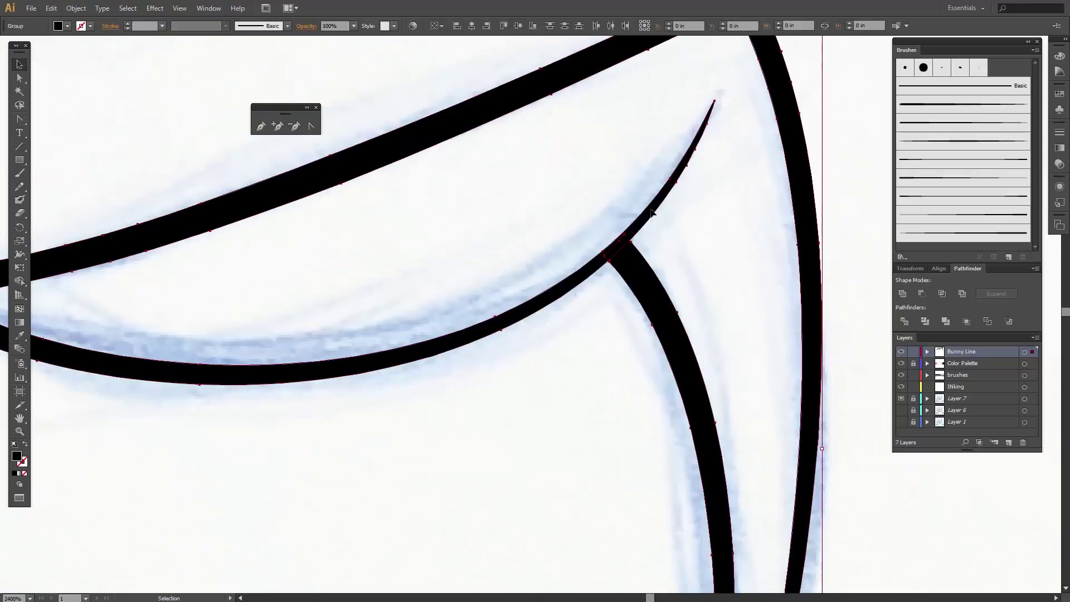
click(902, 293)
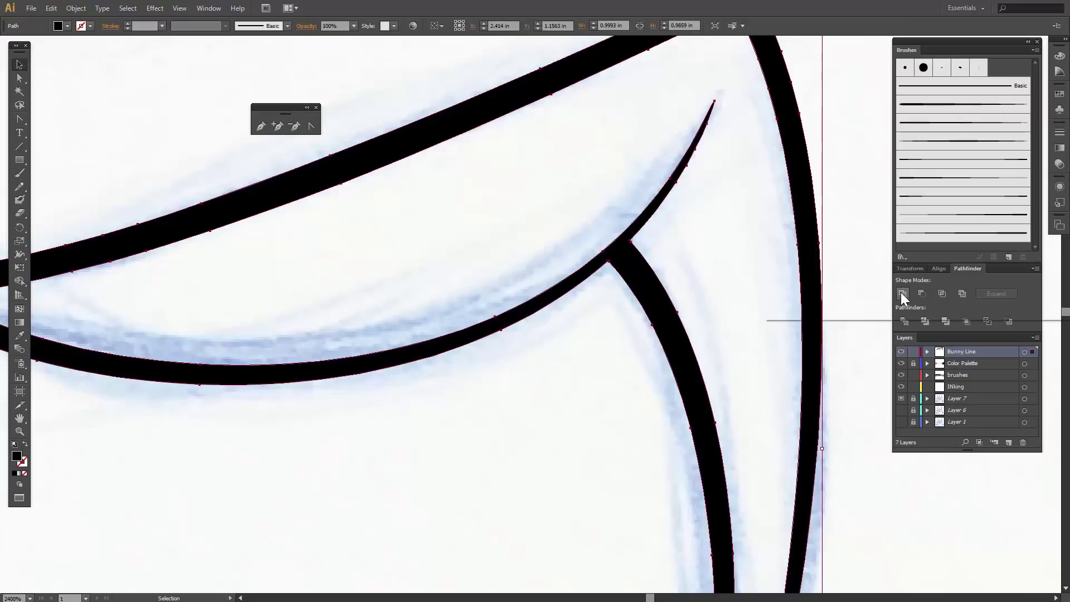
key(a)
key(ctrl+minus)
key(ctrl+minus)
key(ctrl+minus)
key(ctrl+minus)
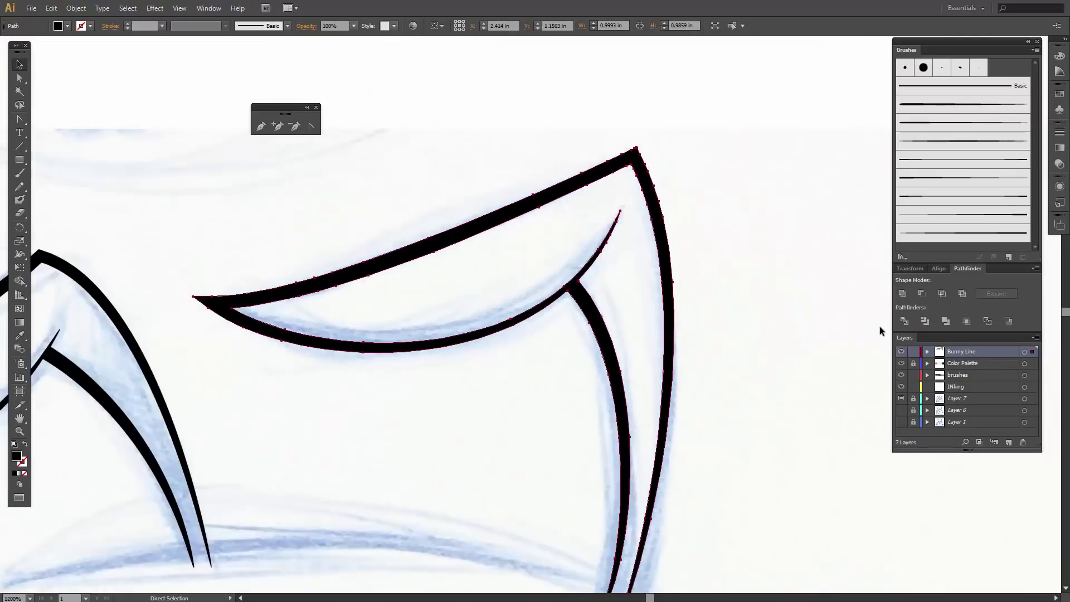
key(v)
key(space)
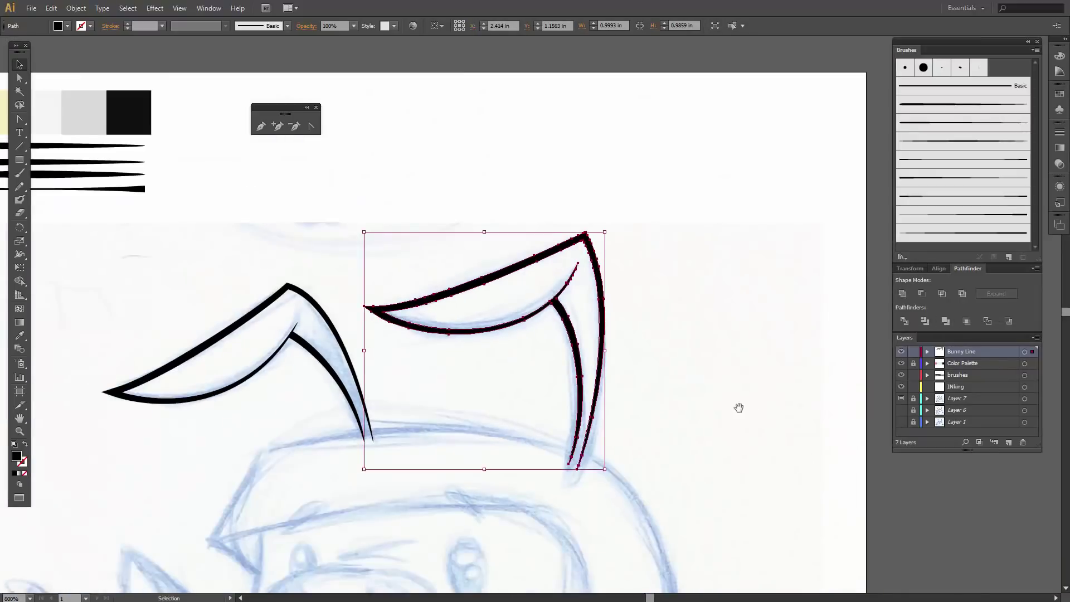
drag(738, 406, 832, 222)
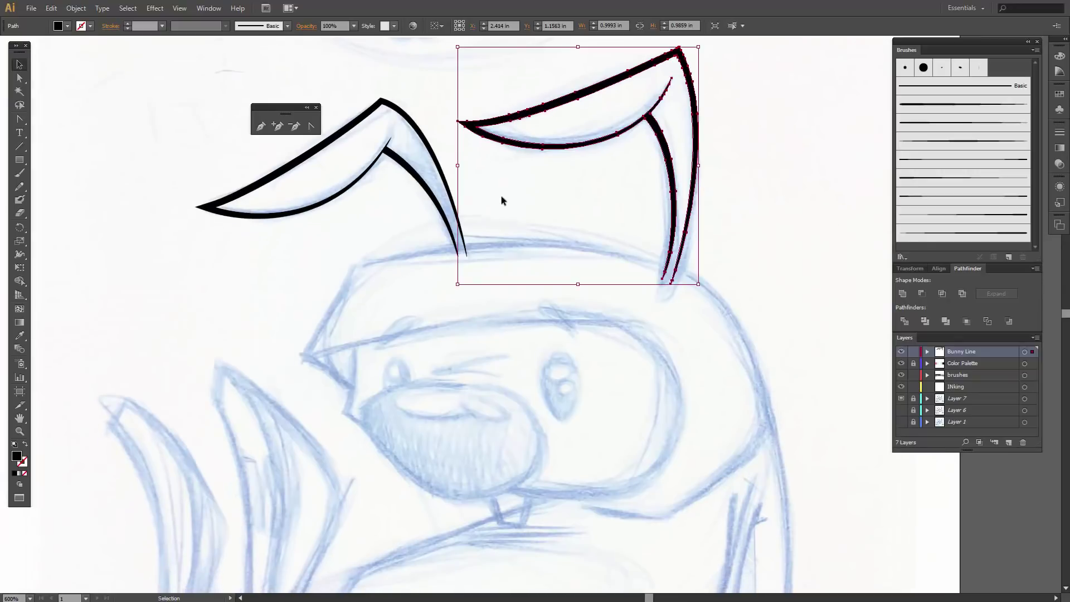
click(372, 260)
Review both inked ears and examine the head and body sketch that still needs inking
scroll(406, 327, down, 1)
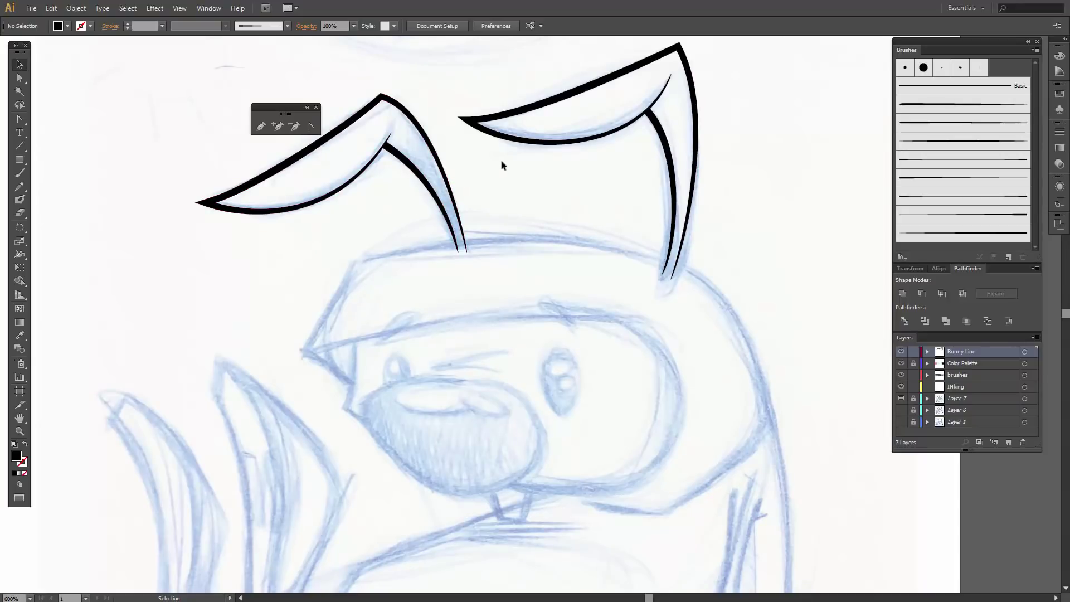
scroll(553, 243, down, 5)
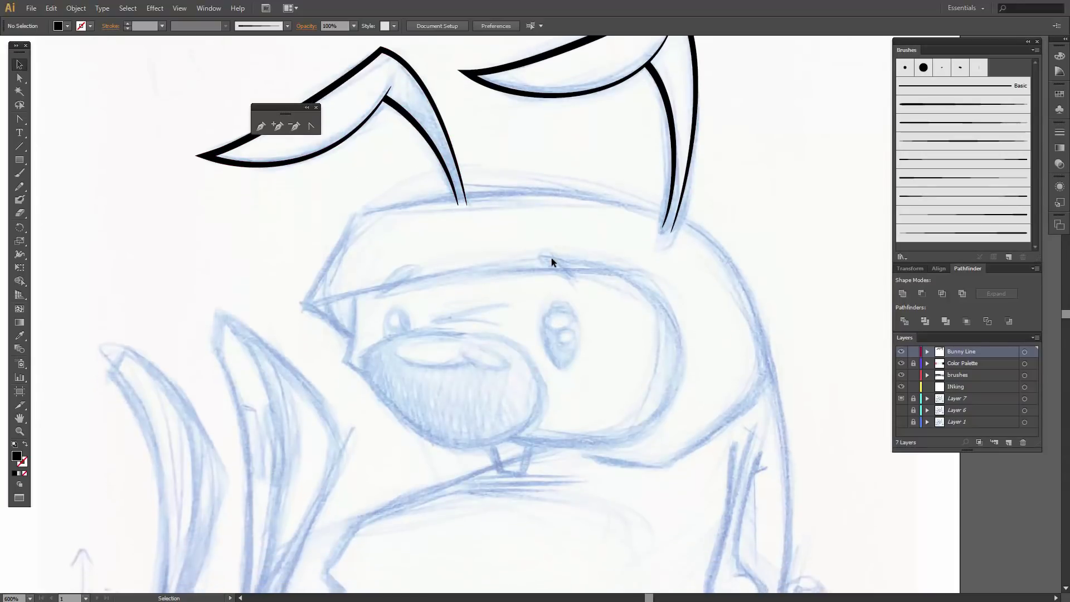
scroll(549, 279, up, 4)
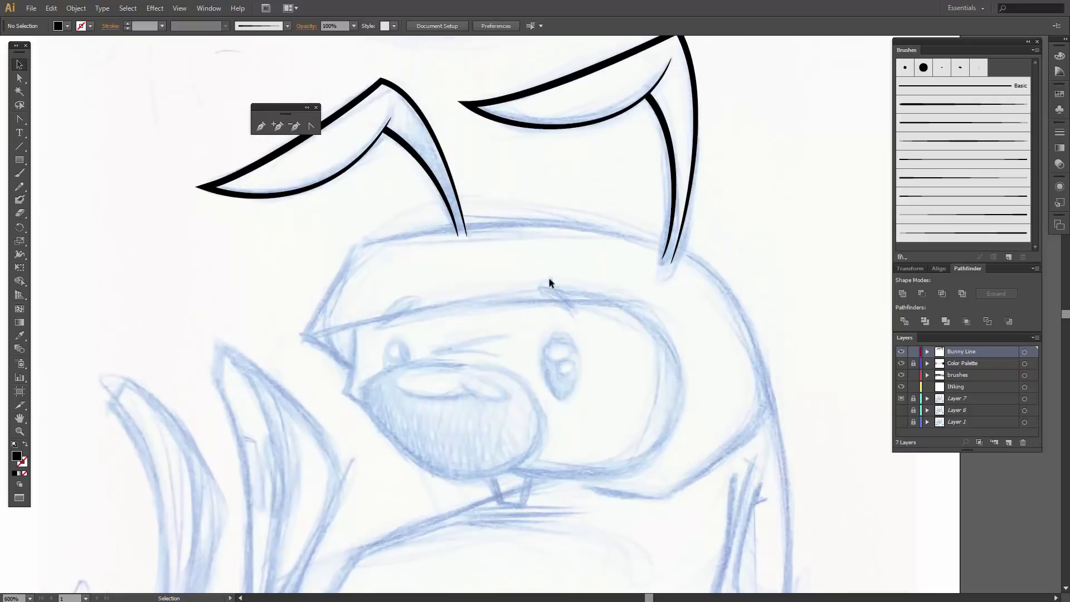
drag(616, 217, 605, 294)
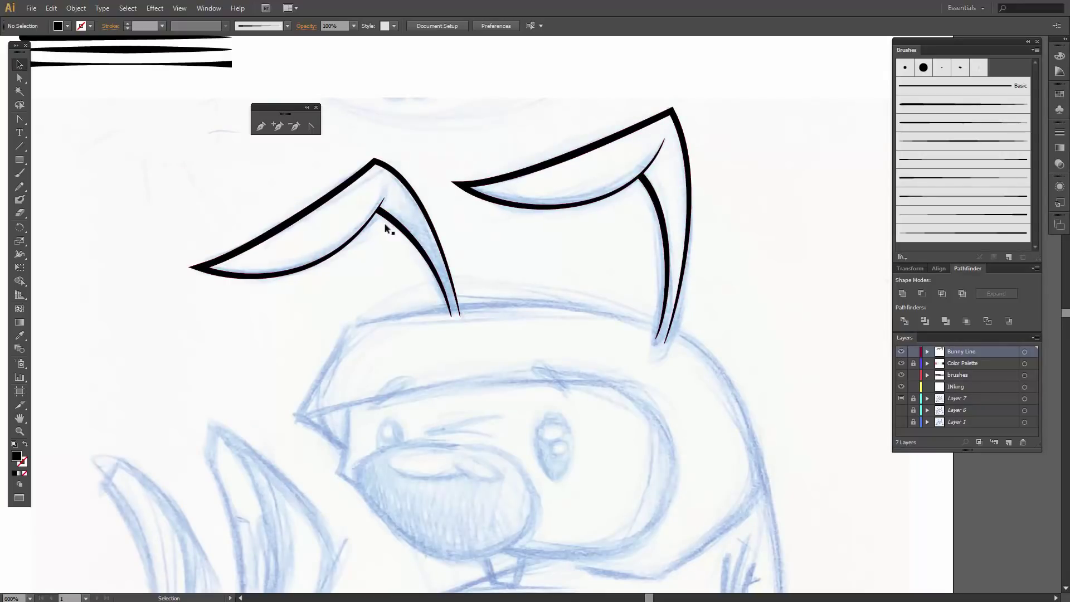
scroll(416, 284, down, 3)
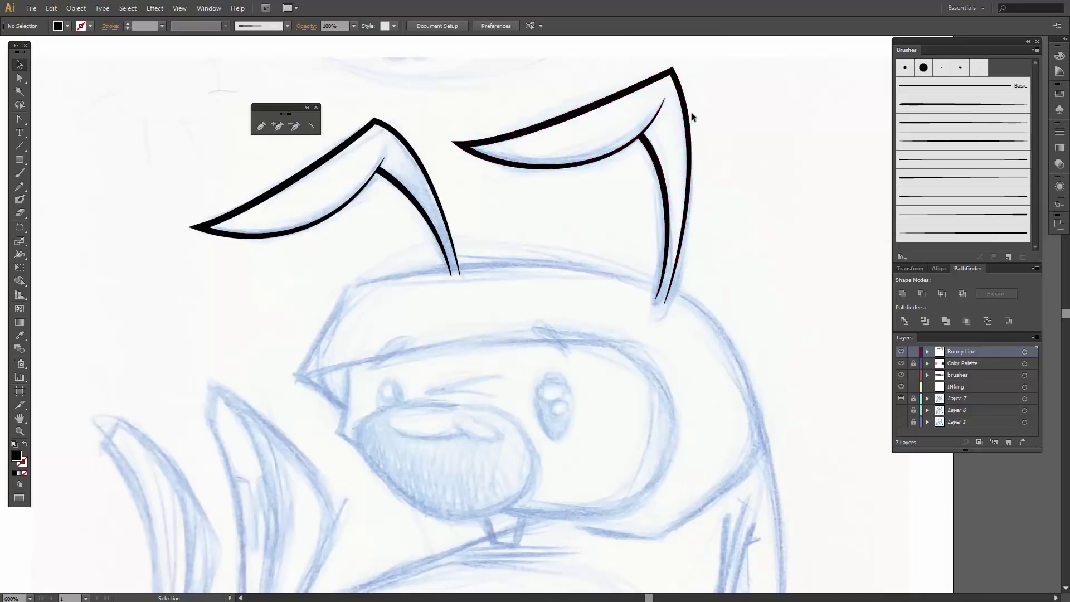
scroll(596, 193, down, 1)
scroll(596, 196, down, 4)
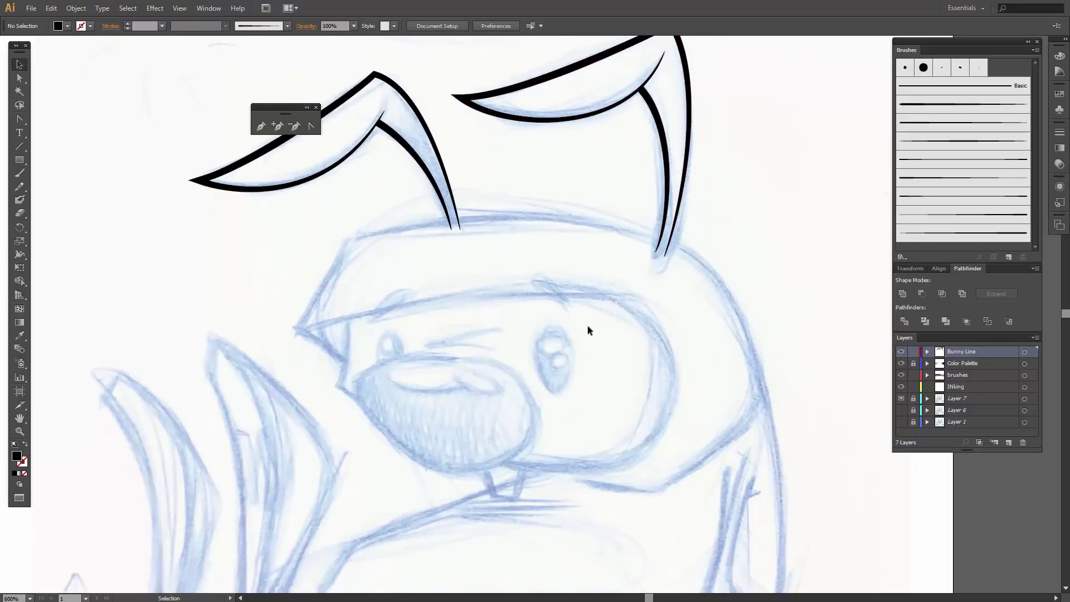
scroll(551, 337, down, 6)
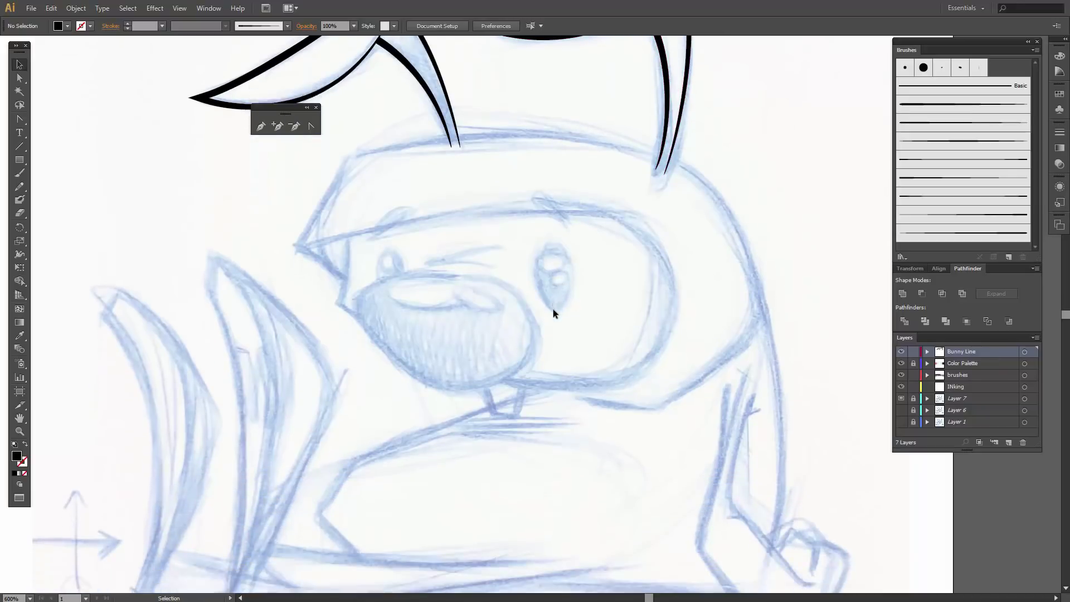
scroll(553, 304, down, 3)
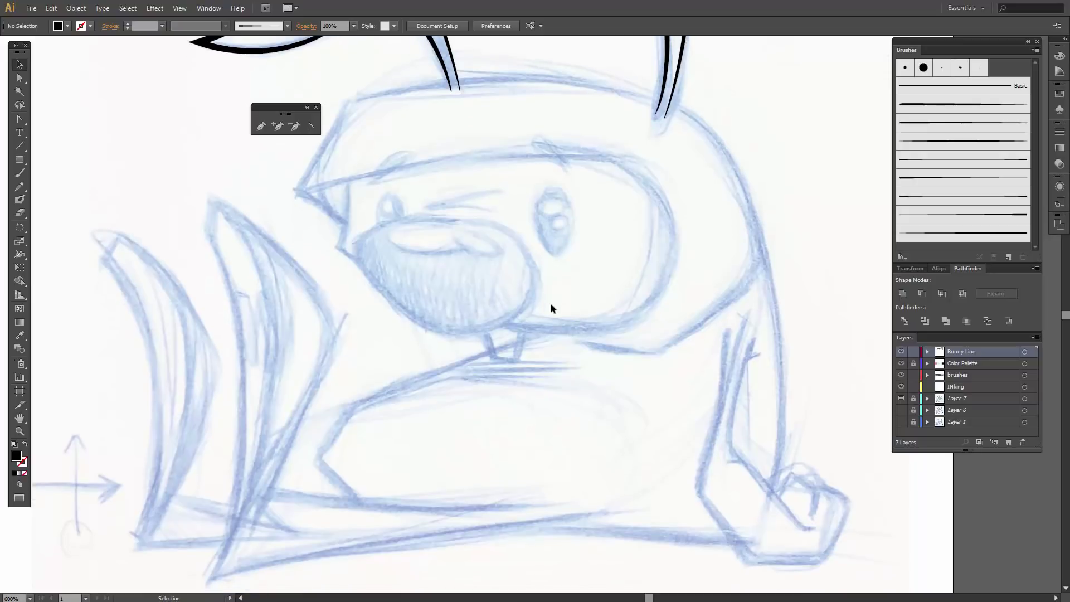
scroll(630, 340, up, 5)
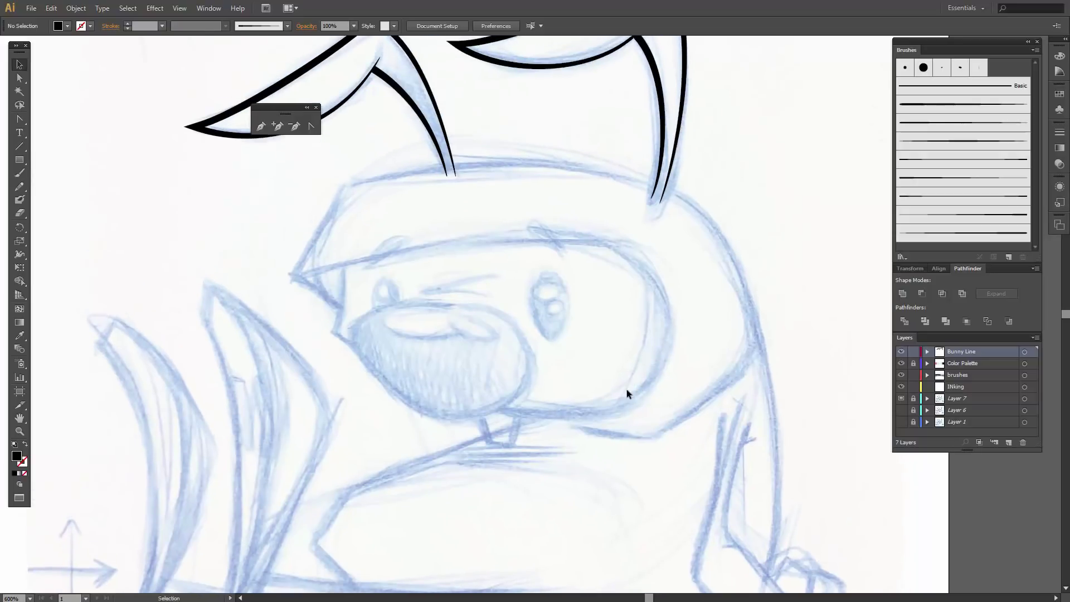
Draw the hood's front edge with the Pen tool from beside the nose around the pointed tip to the upper corner, with black stroke and no fill
key(p)
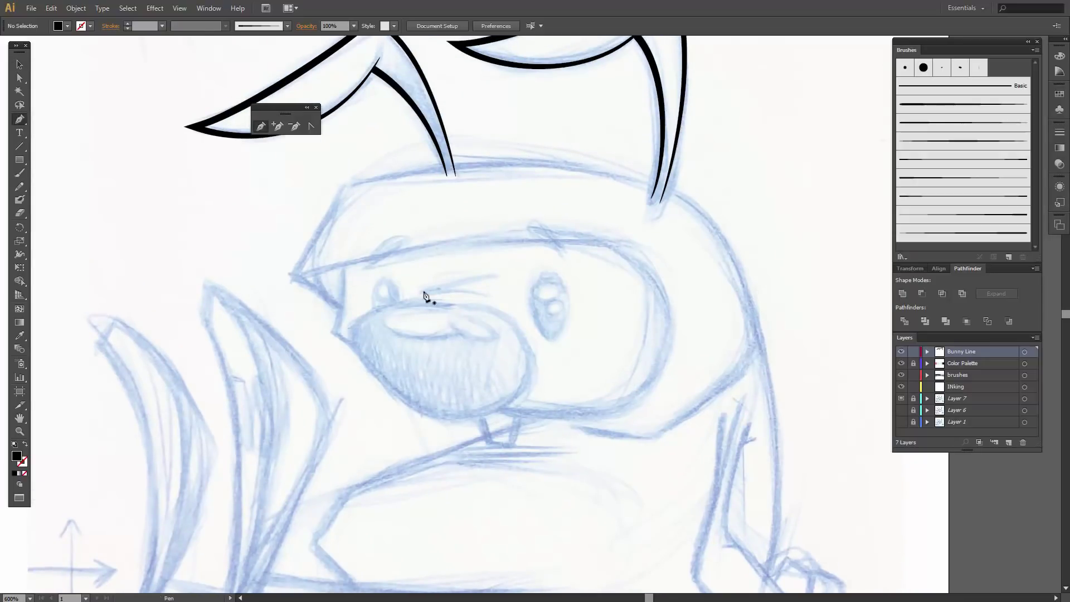
key(ctrl+plus)
drag(478, 227, 480, 286)
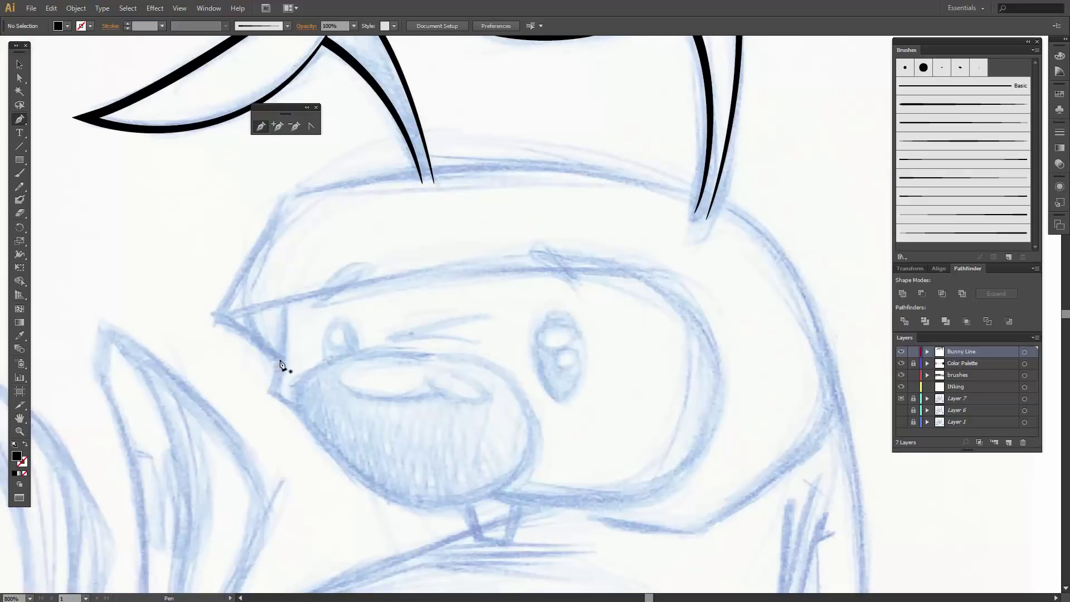
drag(284, 360, 201, 328)
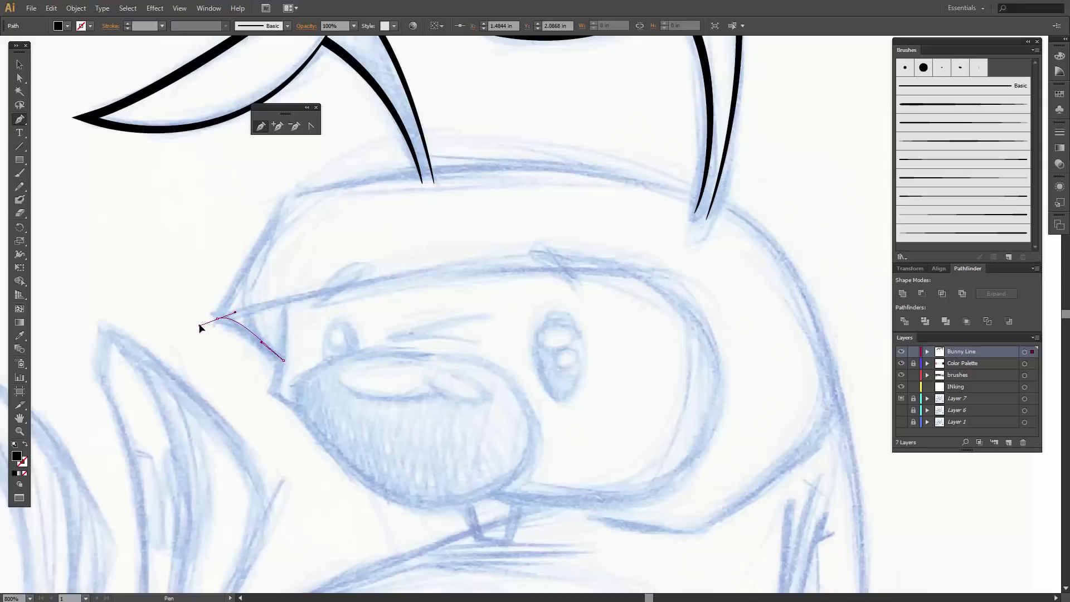
drag(217, 319, 284, 202)
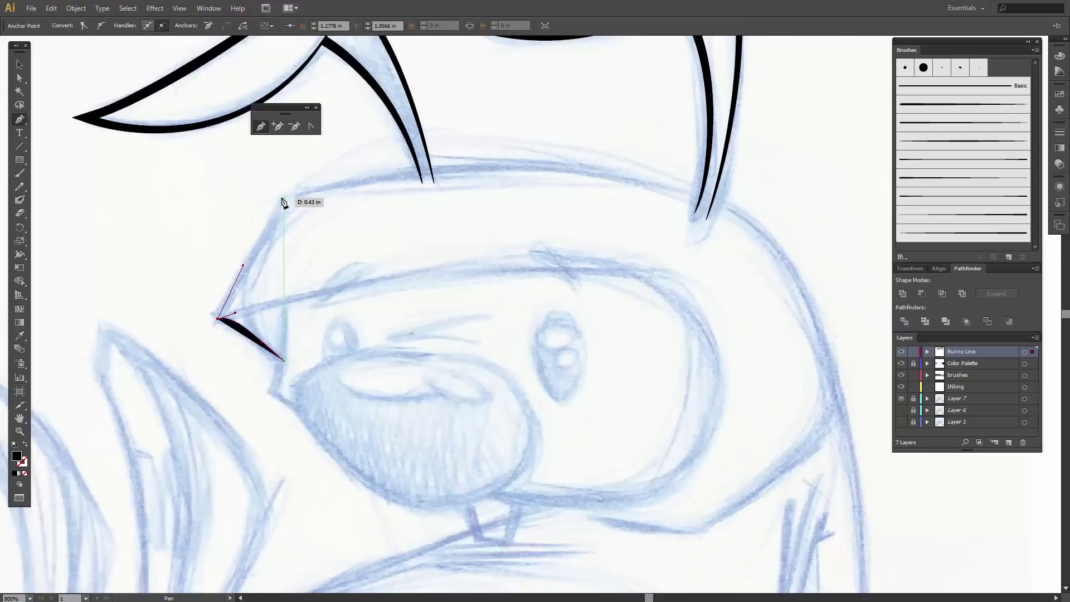
click(283, 199)
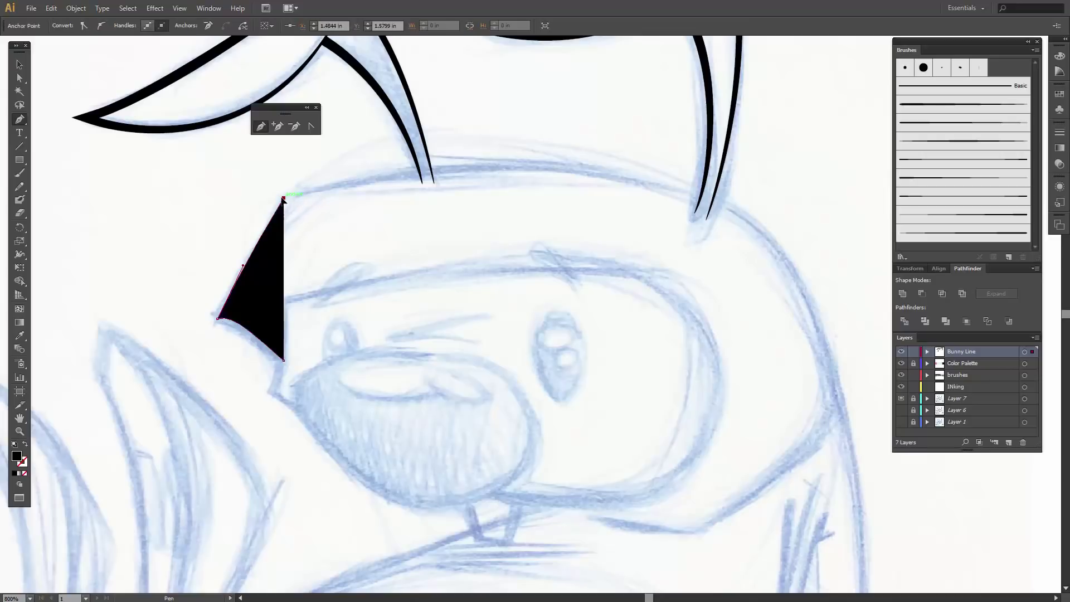
click(25, 445)
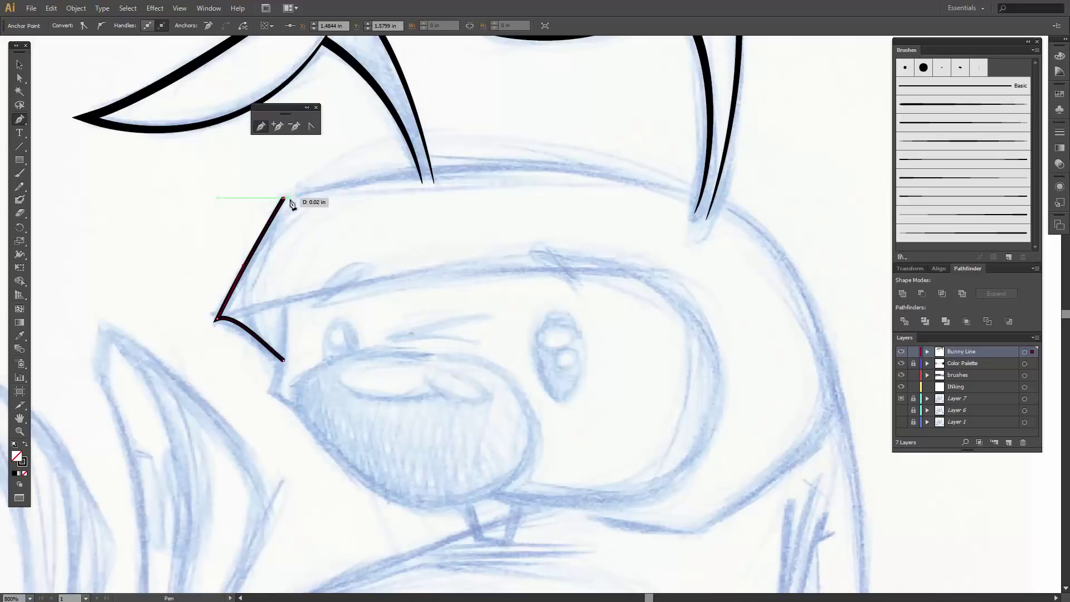
Continue the hood outline with the Pen tool from the upper front corner over the crown, around the back and along the lower edge
mouse_move(700, 205)
mouse_down()
mouse_move(710, 222)
mouse_move(779, 225)
mouse_up()
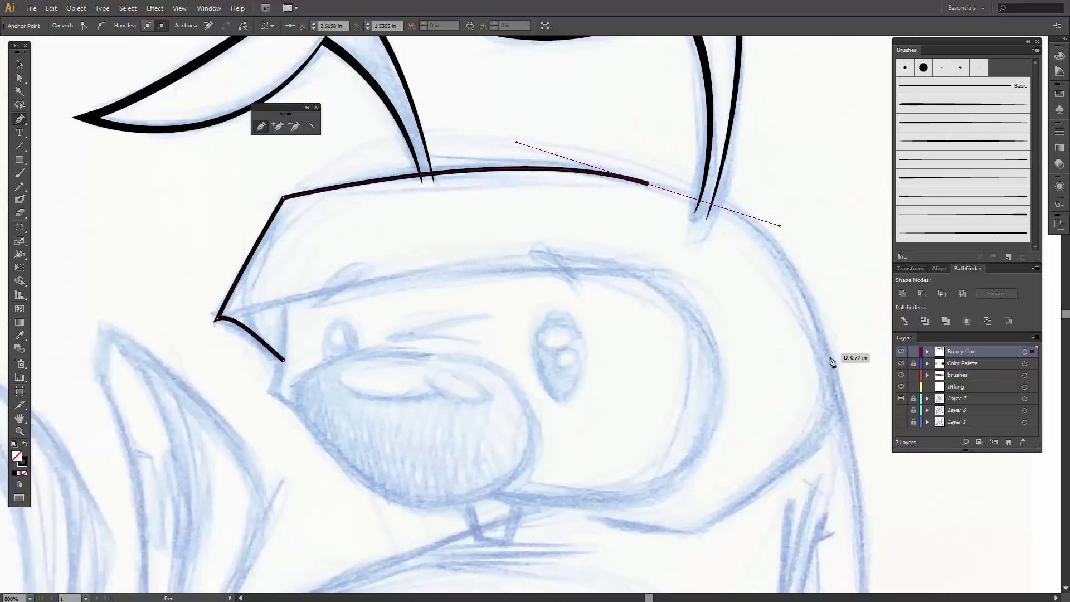
mouse_move(832, 401)
mouse_down()
mouse_move(831, 437)
mouse_move(791, 471)
mouse_move(829, 496)
mouse_up()
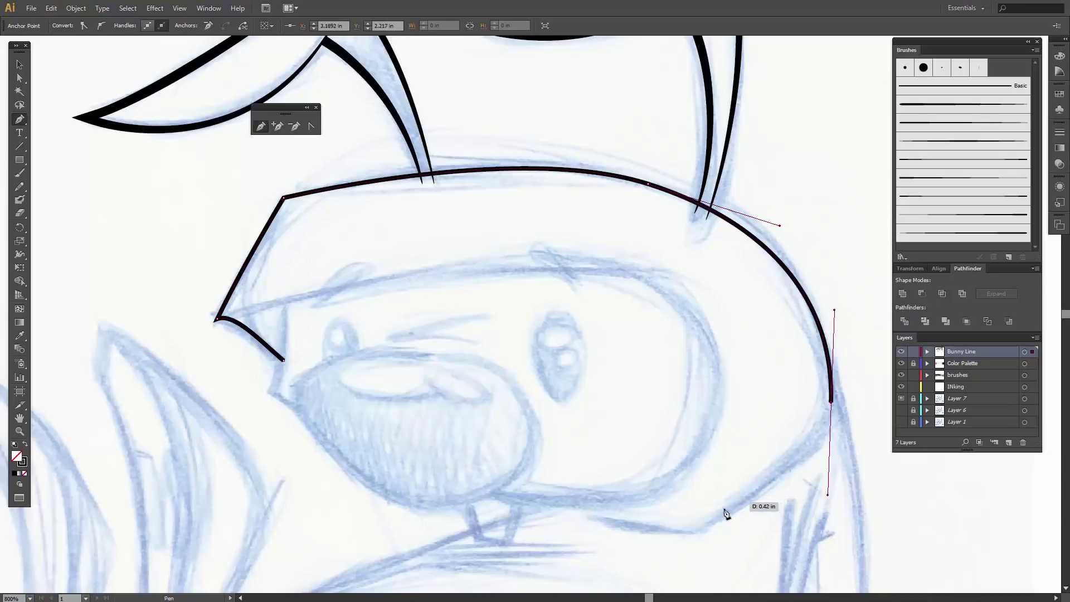
drag(689, 534, 681, 534)
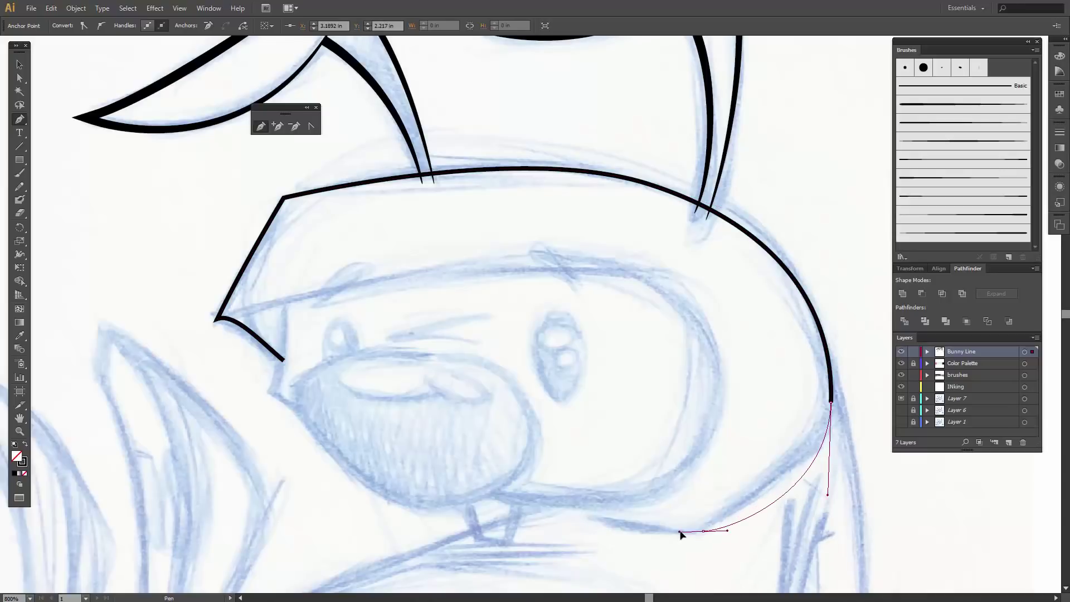
click(592, 517)
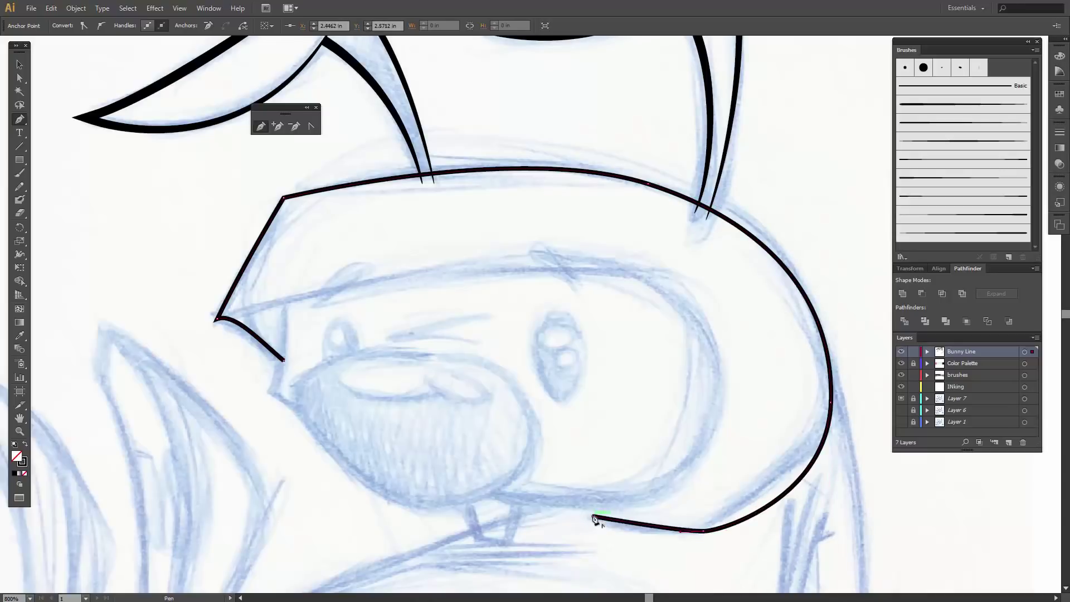
Refine the hood outline by raising its back anchor, adjusting the crown and back curve handles, and flattening the curve below the pointed tip
key(a)
click(831, 403)
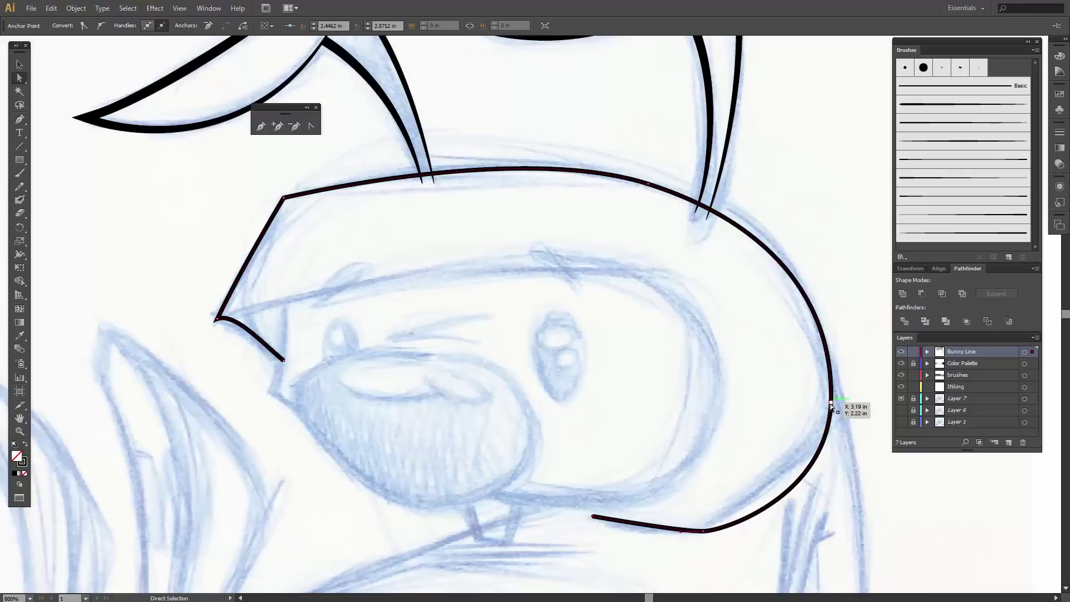
drag(831, 400, 831, 385)
drag(826, 479, 825, 443)
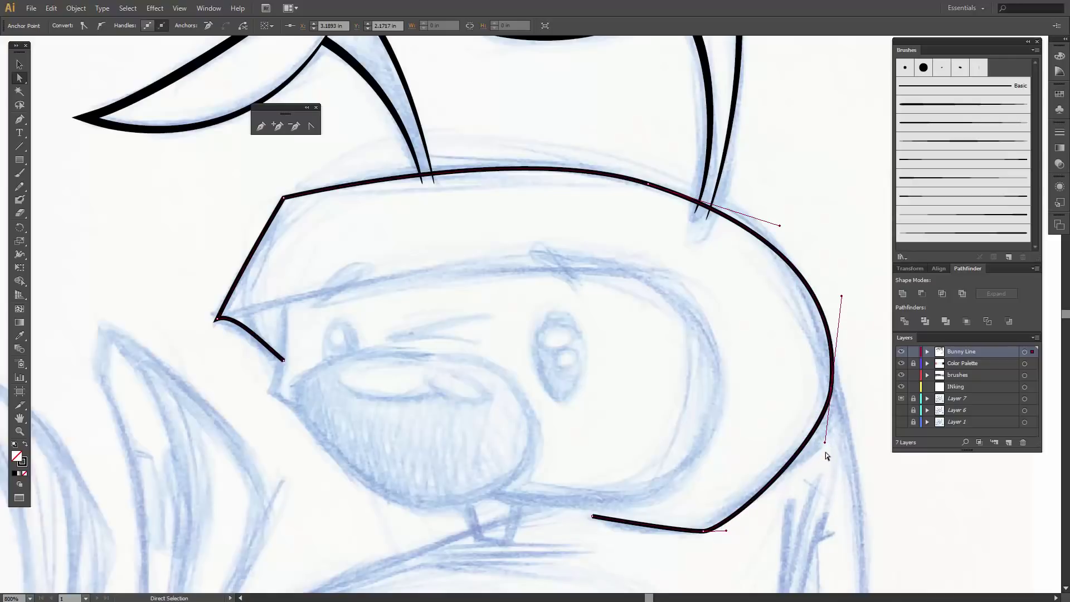
drag(780, 225, 778, 234)
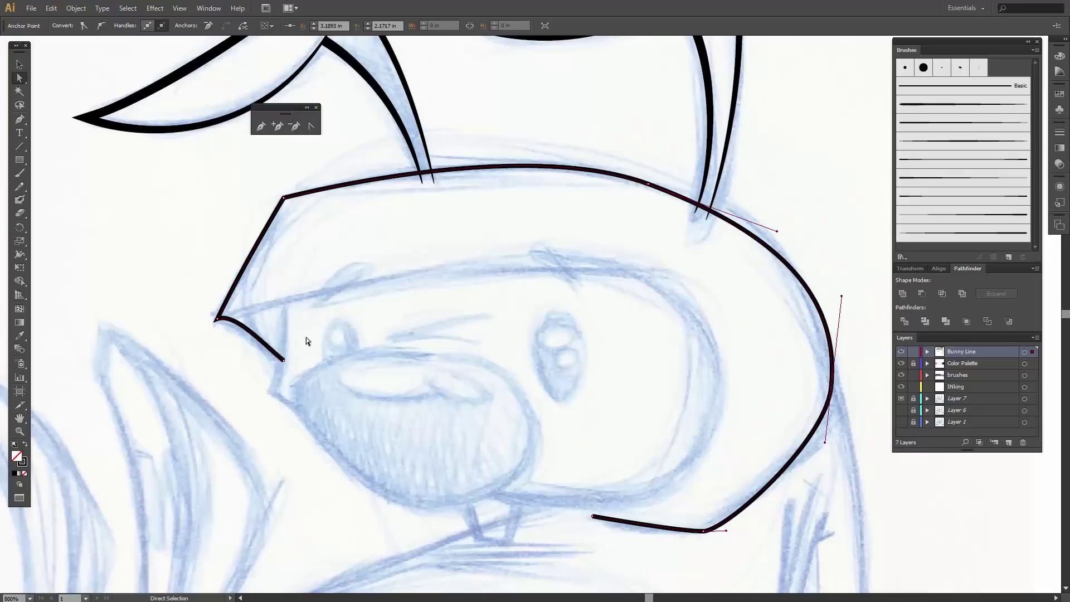
click(218, 318)
drag(236, 314, 243, 353)
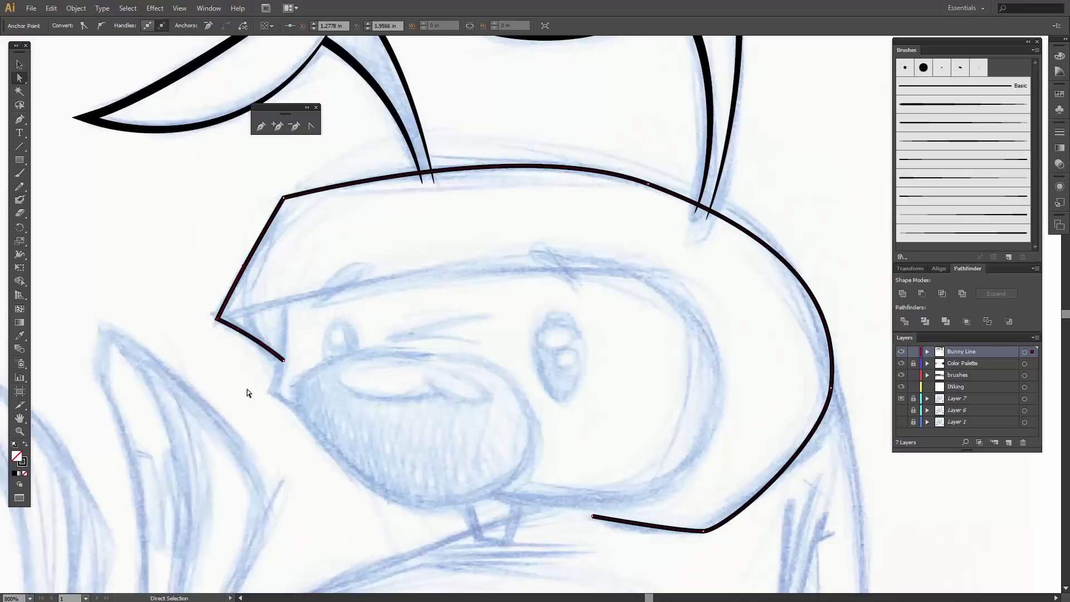
Set the hood outline's stroke to 1.5 pt and apply the art brush that tapers to a point at the lower end
key(v)
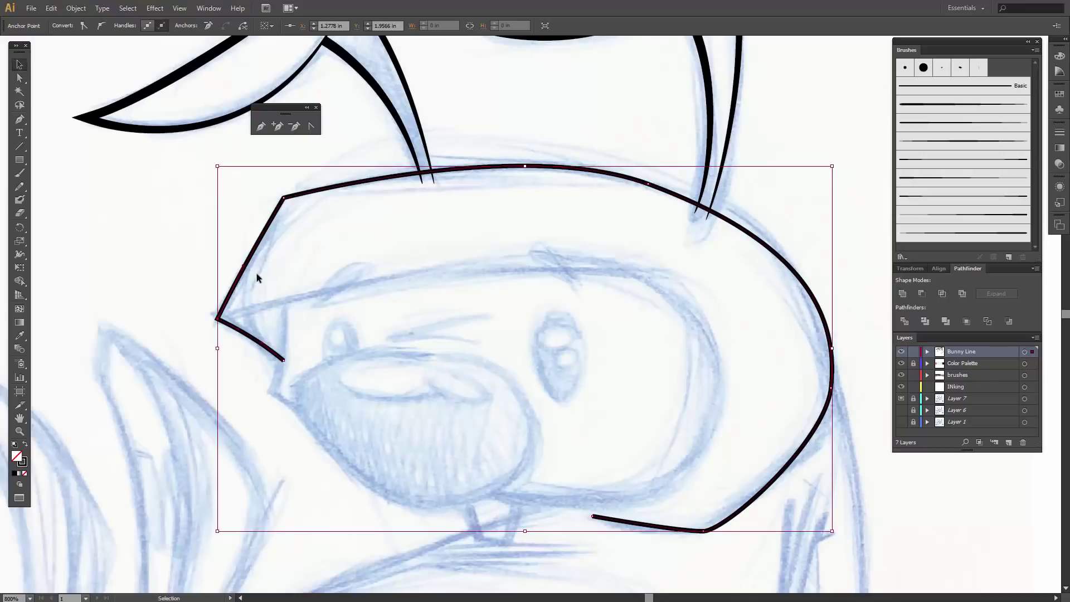
click(254, 253)
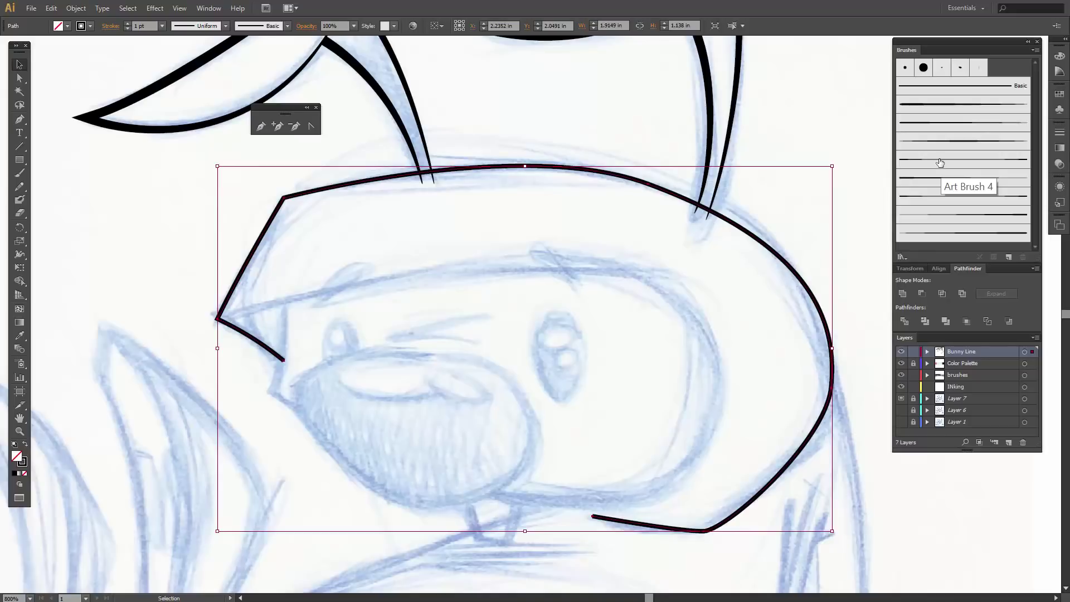
click(952, 200)
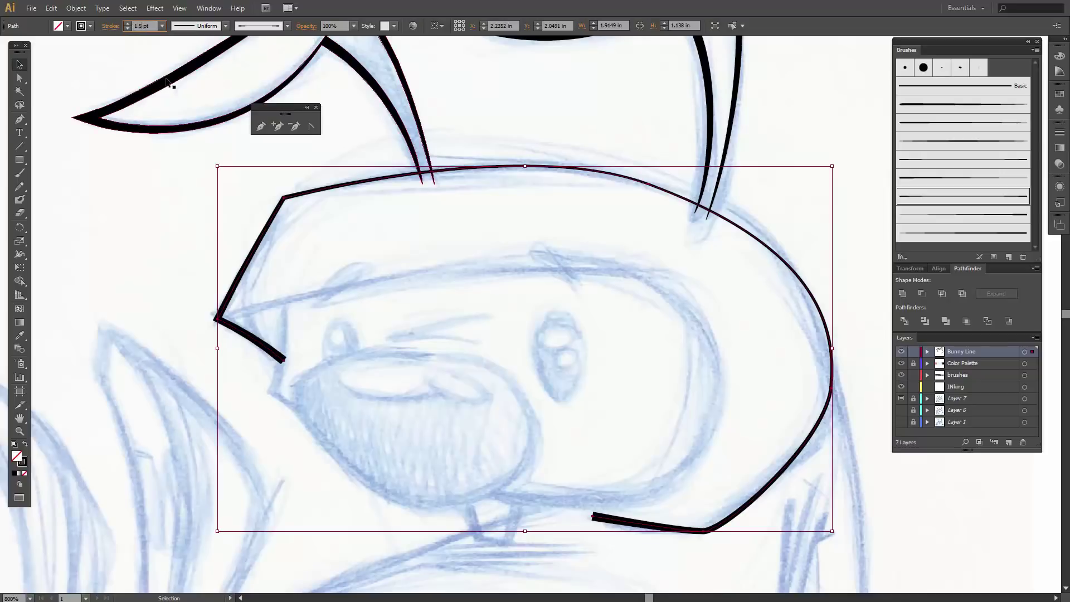
key(Return)
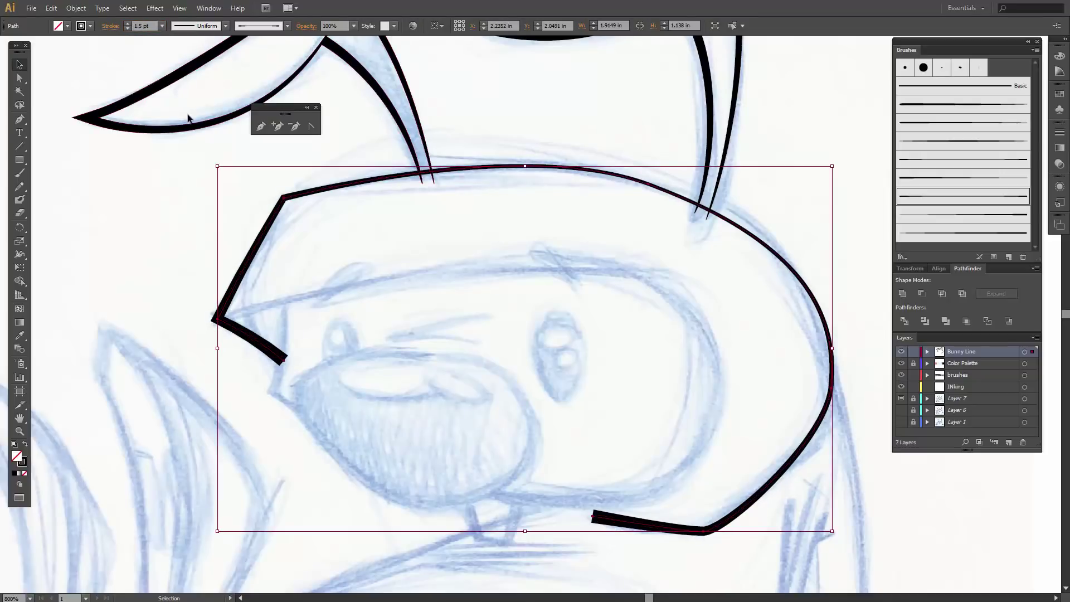
scroll(311, 210, down, 1)
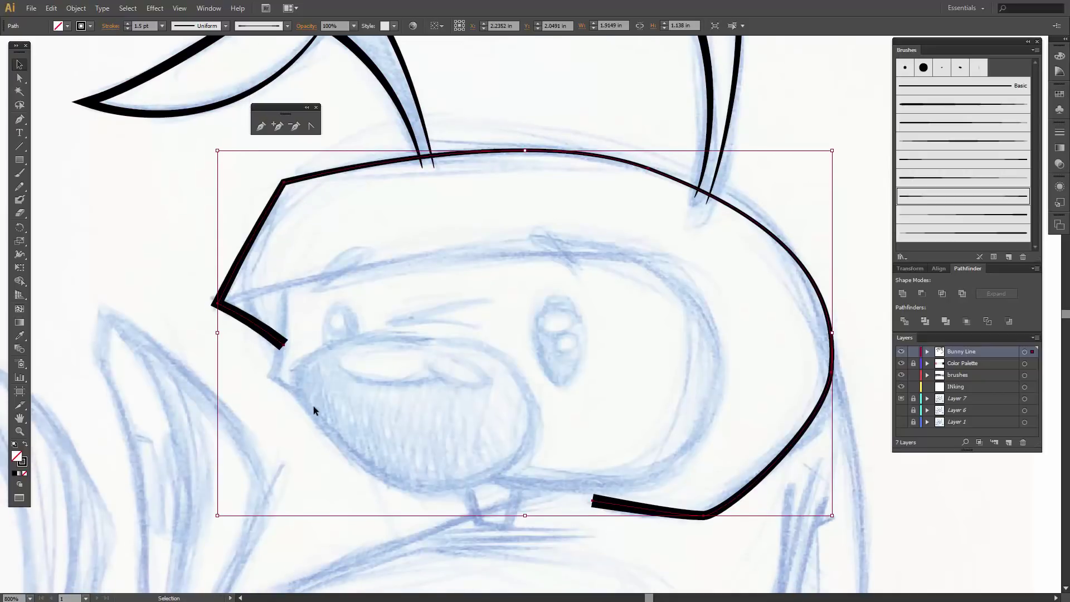
click(939, 179)
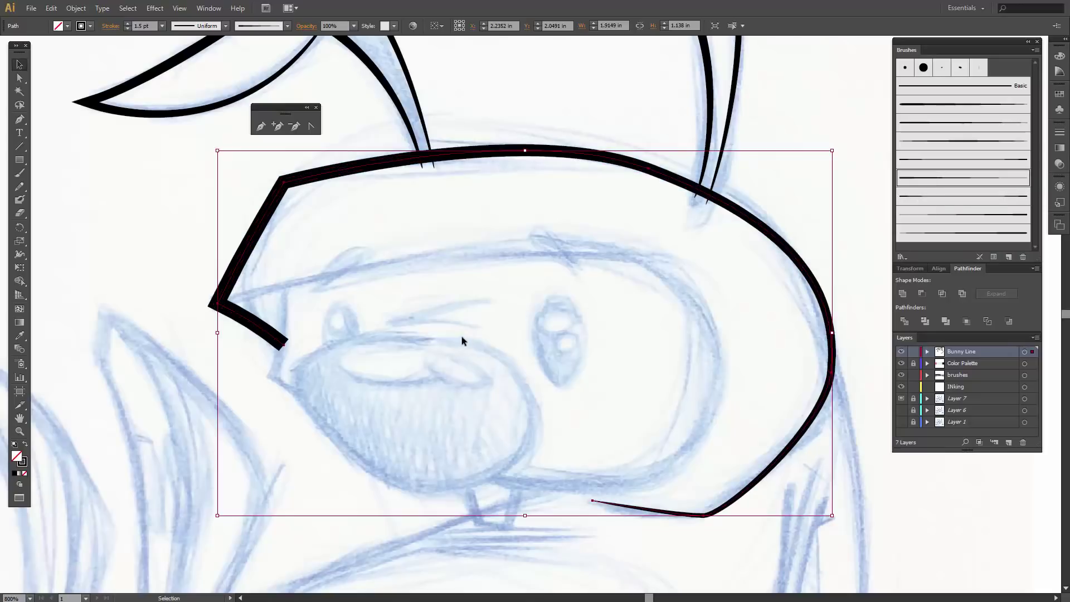
Extend the front end of the hood outline slightly toward the nose
key(a)
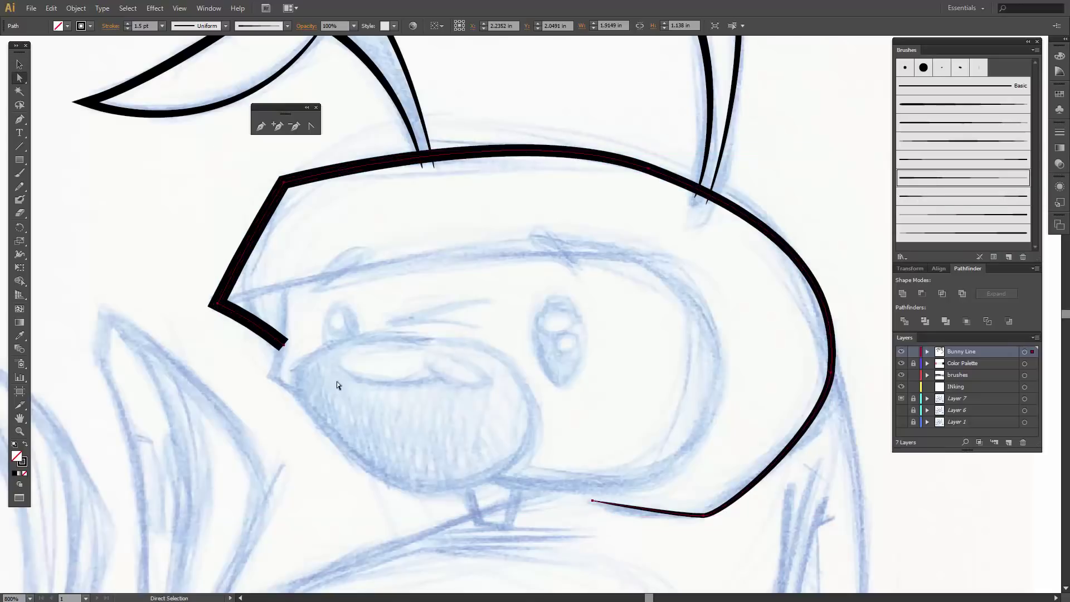
click(282, 346)
drag(307, 364, 295, 352)
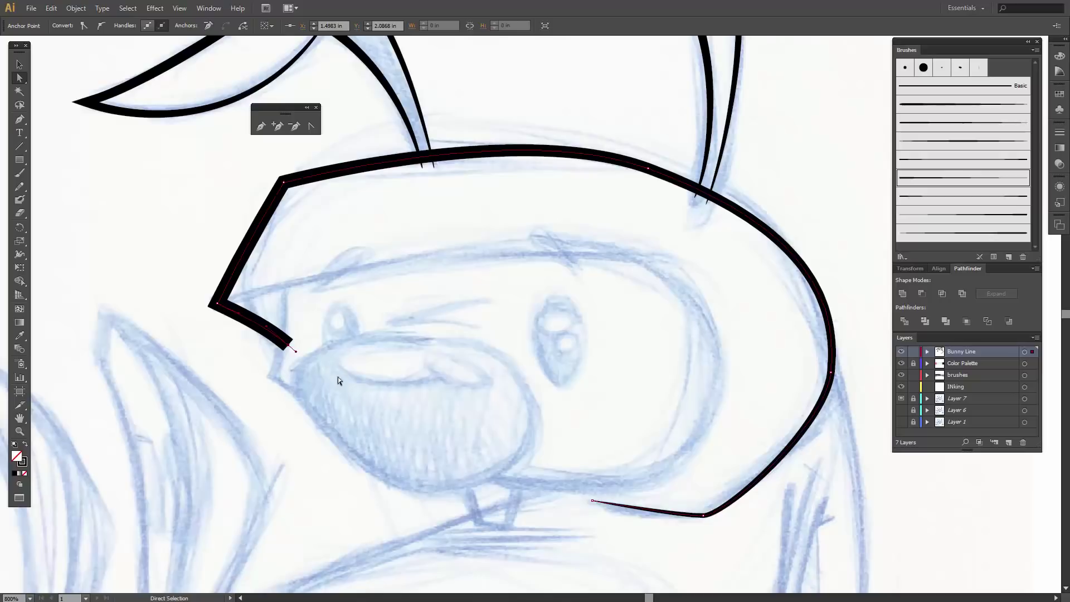
Draw the face opening with the Pen tool from the front edge down, under the muzzle, around the cheek and back along the brow
key(p)
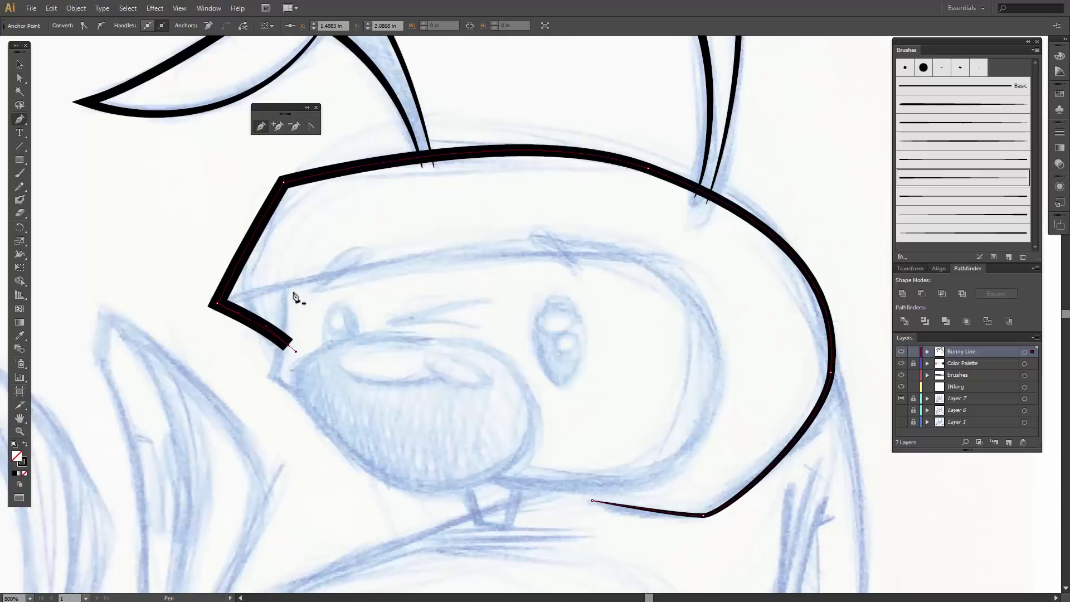
drag(284, 288, 270, 379)
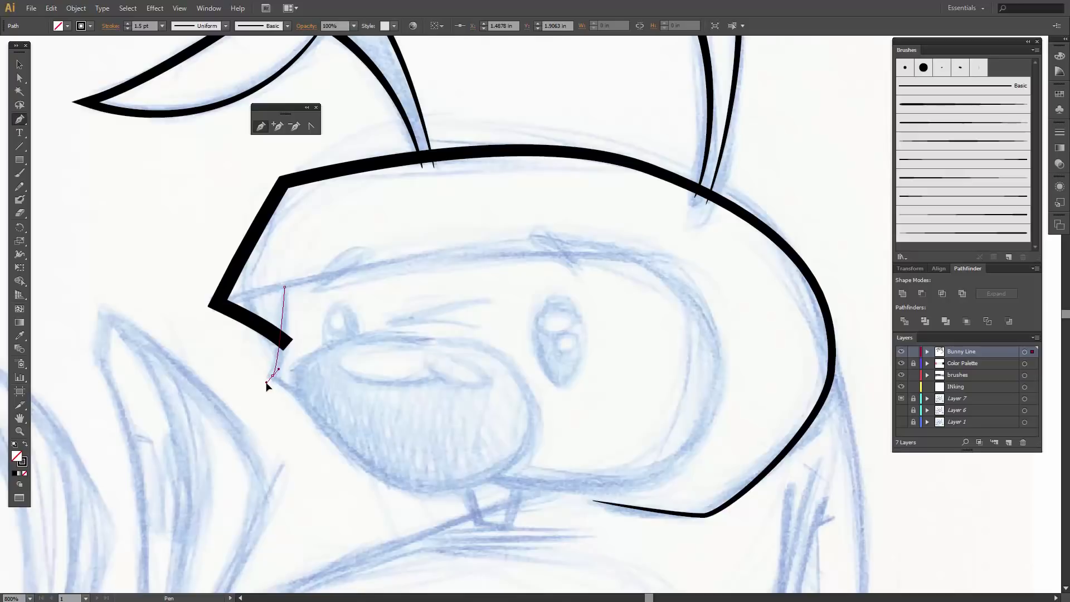
drag(266, 387, 296, 390)
mouse_move(581, 487)
mouse_down()
mouse_move(657, 487)
mouse_move(736, 466)
mouse_move(740, 479)
mouse_move(693, 487)
mouse_move(710, 478)
mouse_up()
mouse_move(710, 333)
mouse_down()
mouse_move(701, 292)
mouse_move(685, 285)
mouse_up()
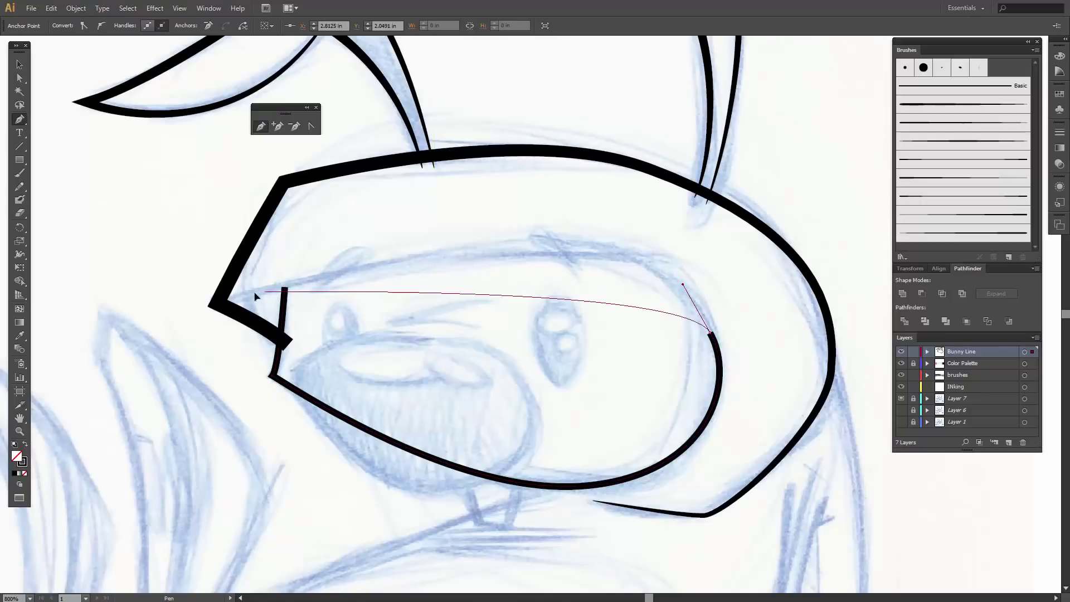
drag(258, 292, 58, 344)
Reshape the face opening's brow curve to the sketch with its handles and nudge its front end toward the hood's tip
key(ctrl)
drag(459, 240, 606, 213)
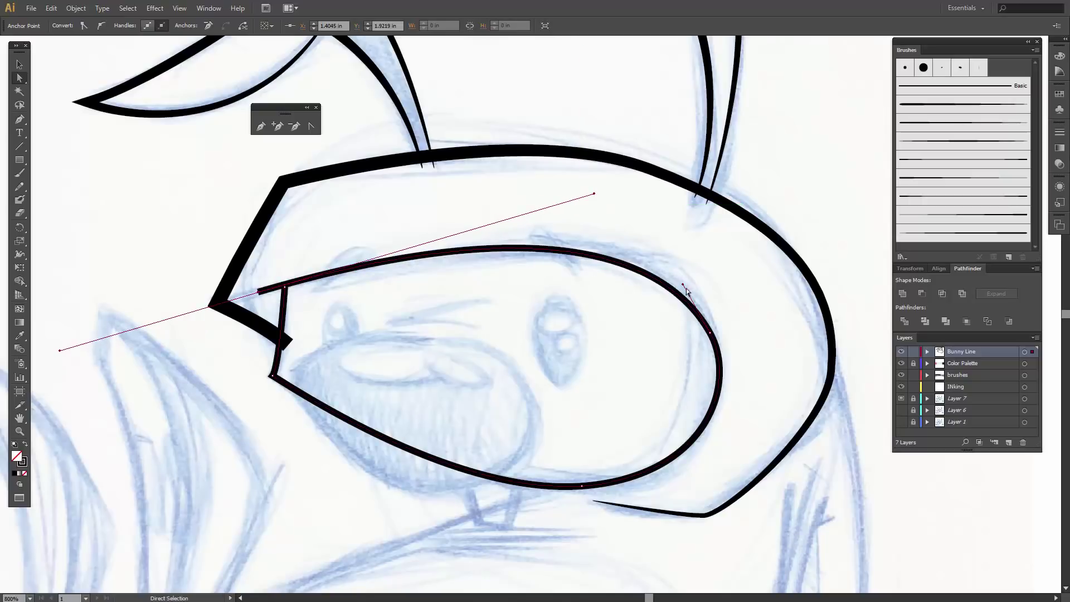
drag(681, 280, 678, 264)
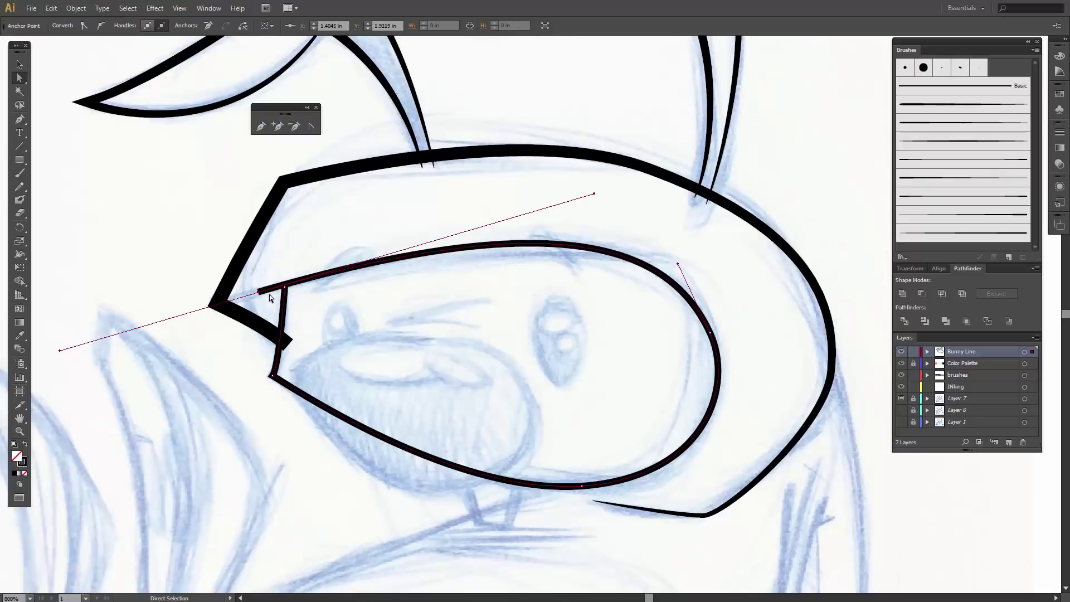
key(Left)
key(Left)
key(Left)
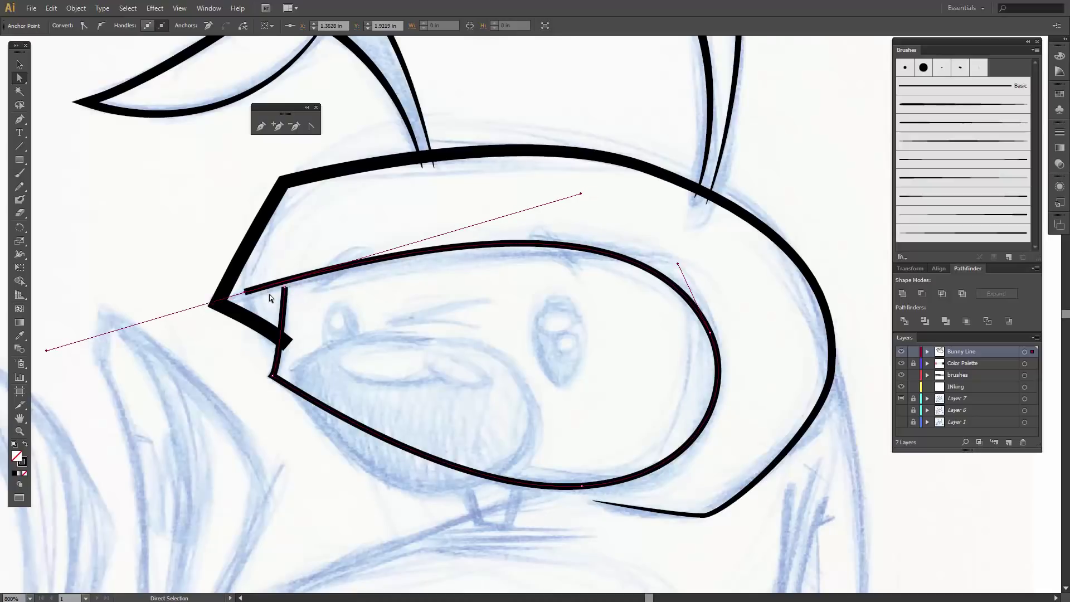
key(Down)
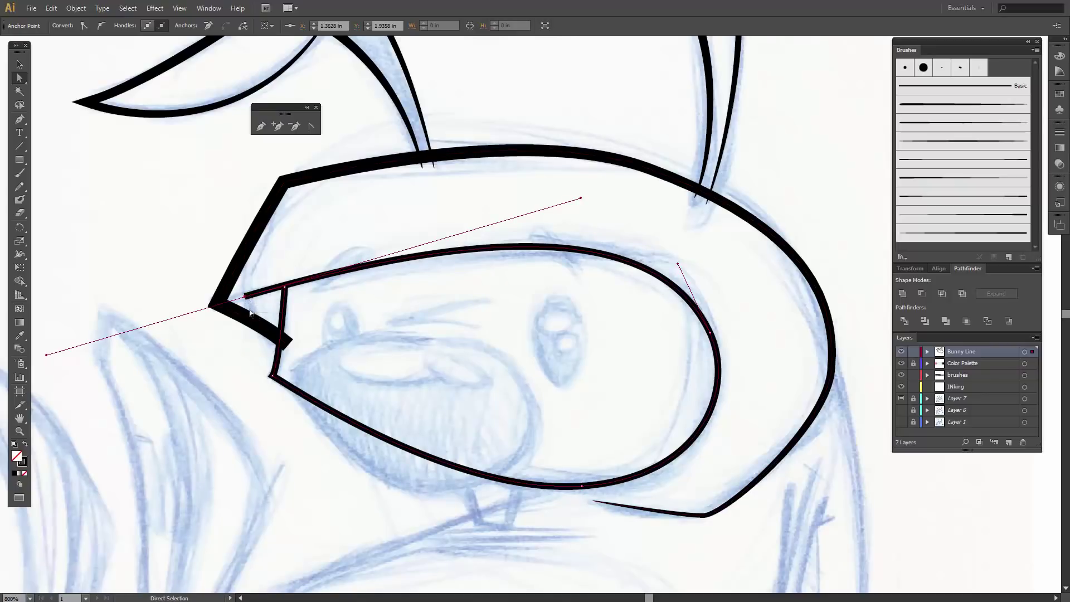
Raise the face opening's bottom anchor slightly and adjust its front handle to smooth the curve beneath the muzzle
click(582, 487)
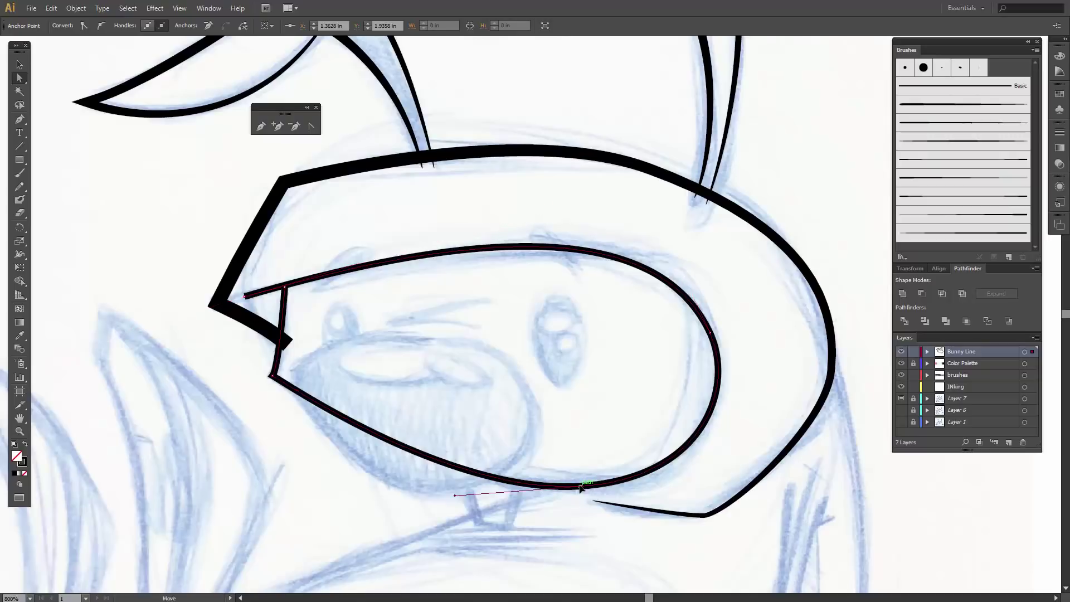
drag(455, 496, 449, 492)
drag(581, 486, 579, 479)
click(446, 486)
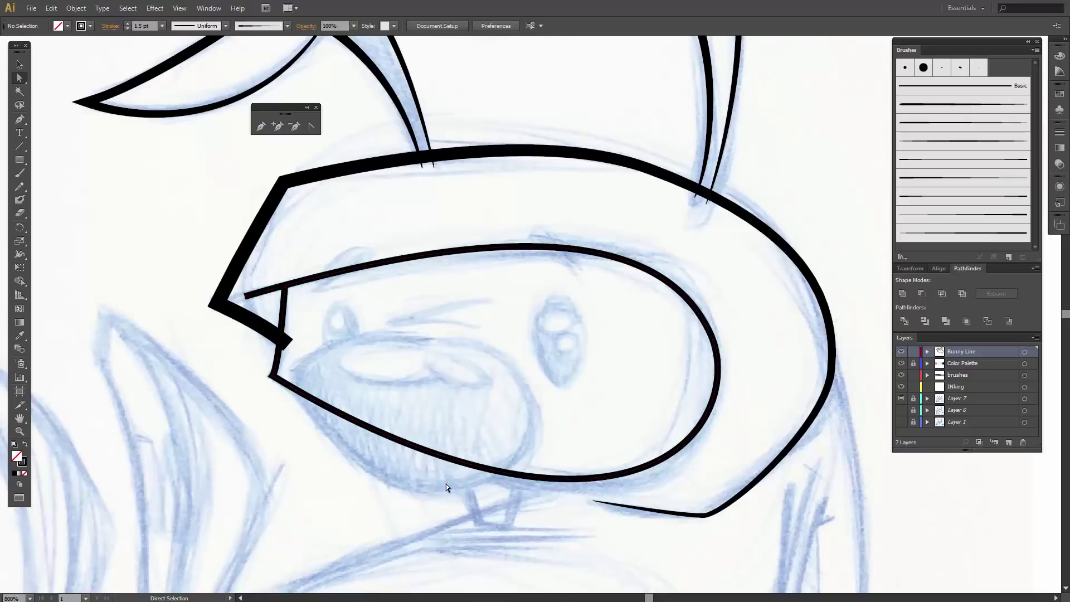
click(559, 477)
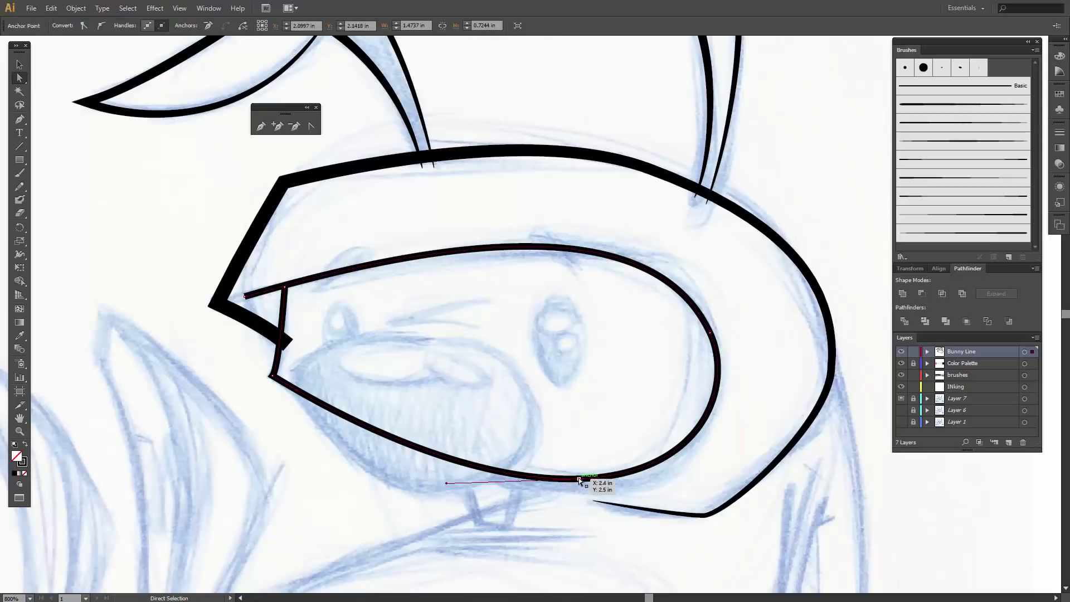
drag(580, 481, 578, 483)
drag(446, 486, 431, 487)
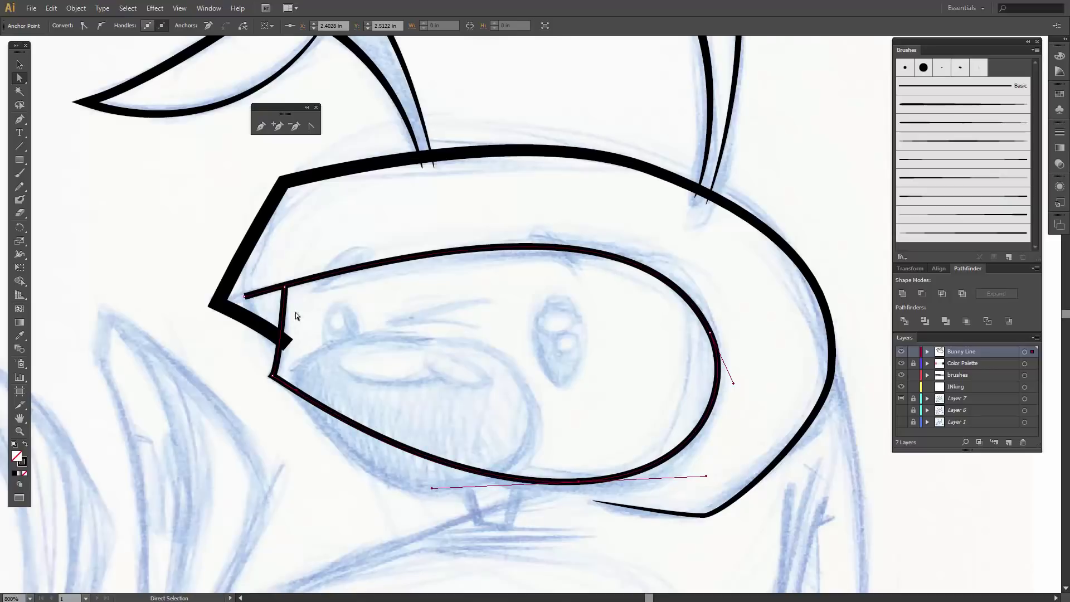
Apply the hood outline's tapered art brush to the face opening and nudge the brow line's front end closer to the hood's tip
click(937, 184)
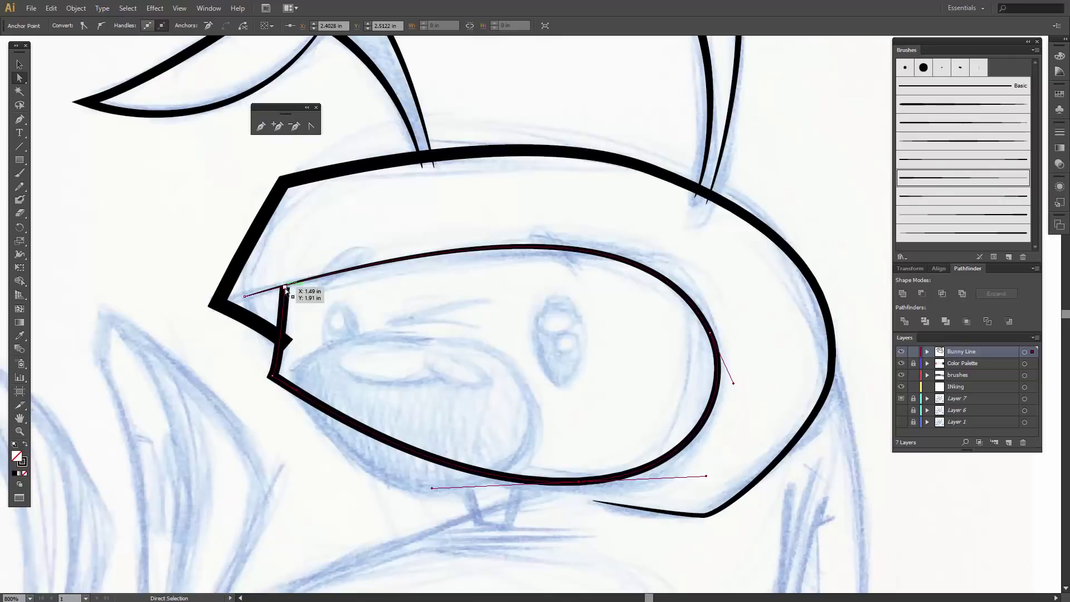
click(246, 296)
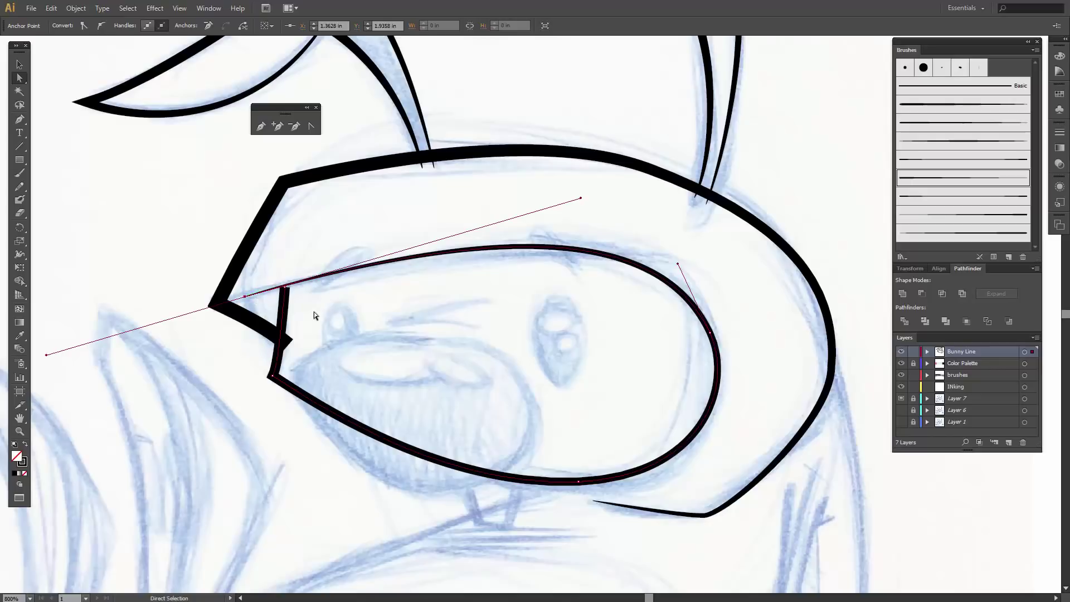
key(Left)
key(Left)
key(Down)
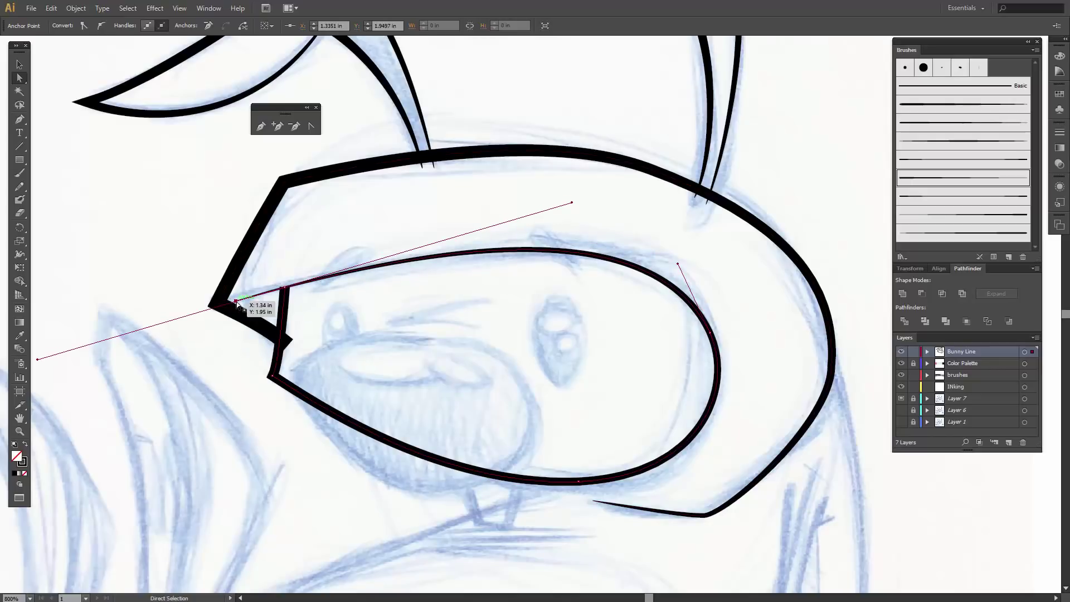
drag(237, 302, 288, 290)
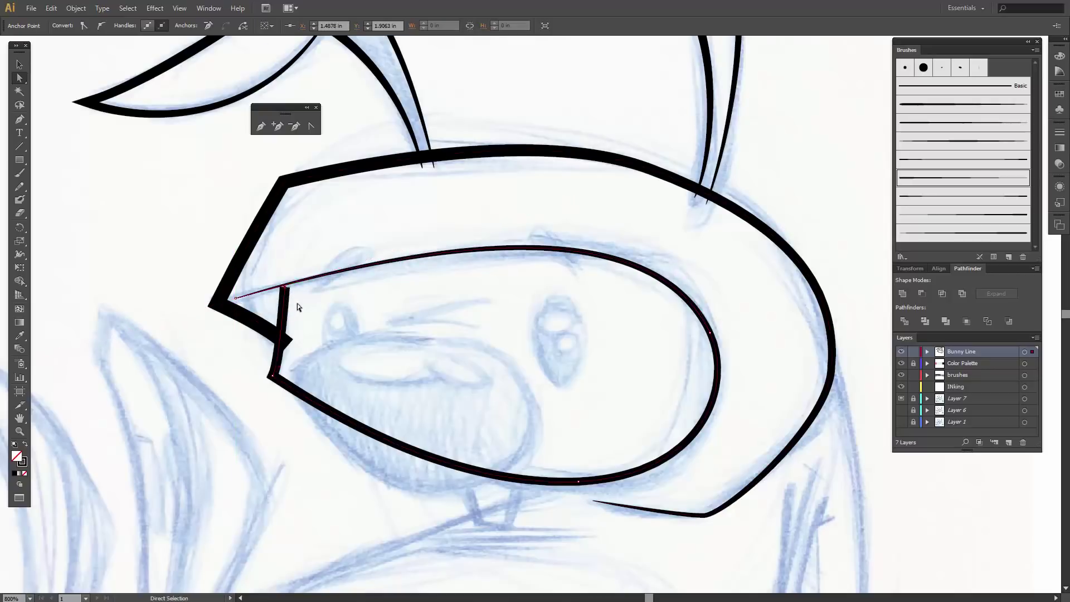
Raise the upper end of the face opening's short front edge so it meets the brow line
key(ctrl+equal)
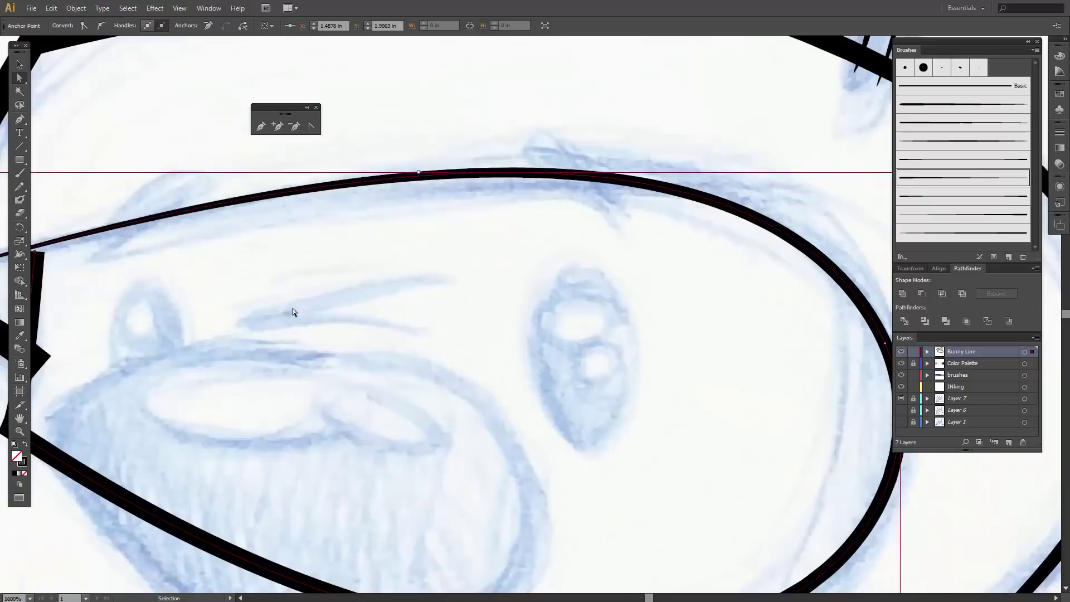
drag(293, 309, 619, 307)
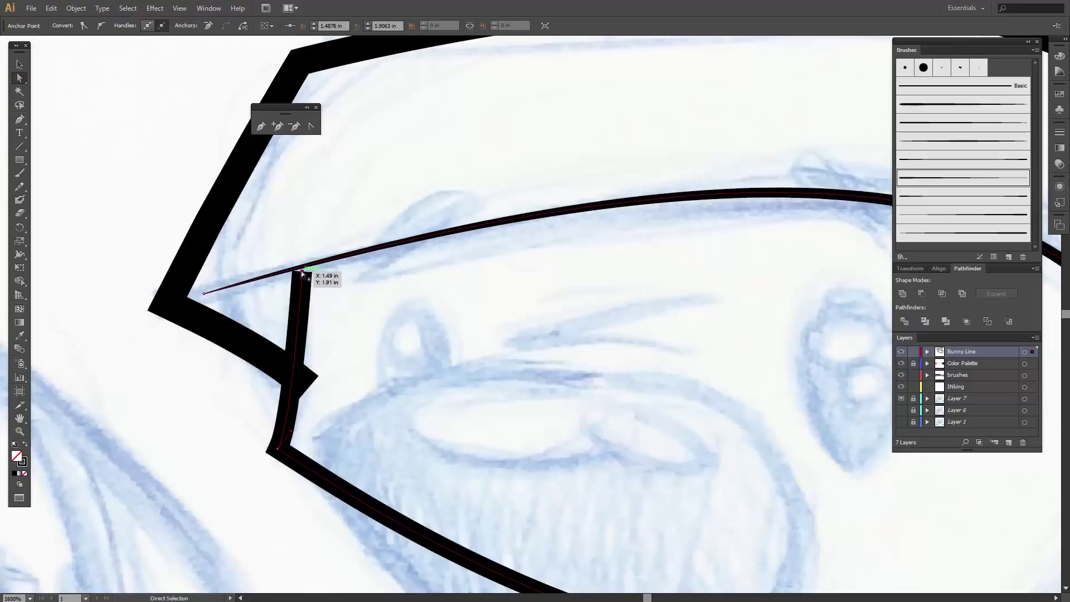
drag(302, 271, 302, 265)
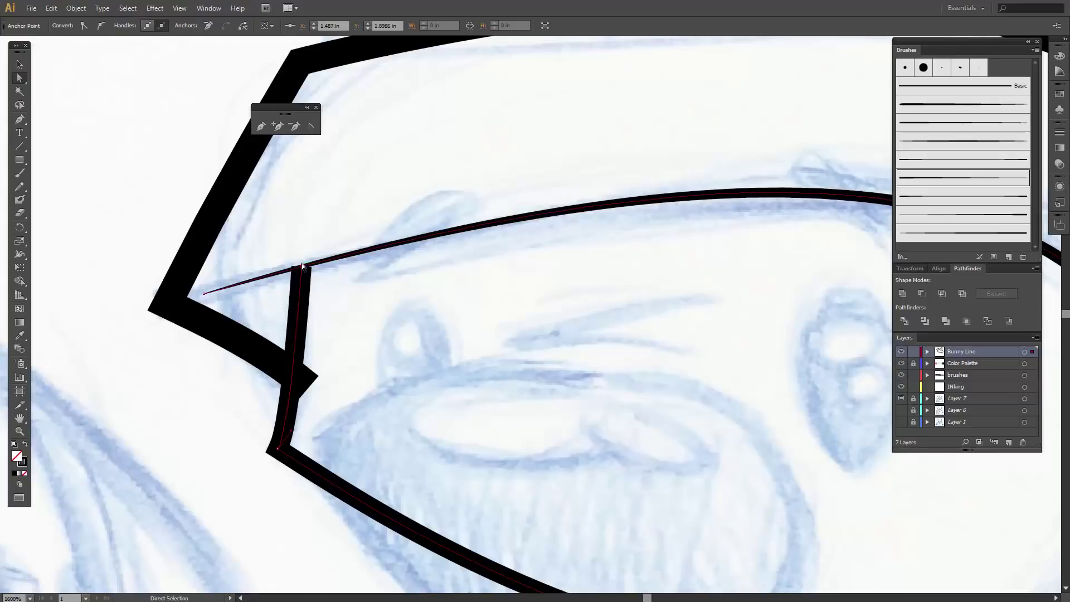
click(303, 259)
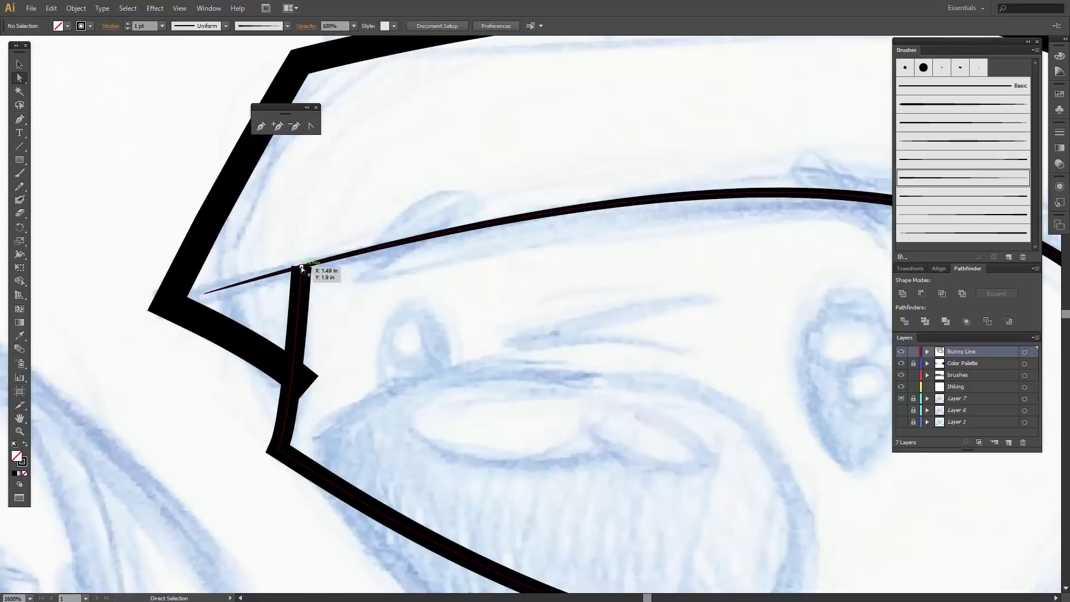
Extend the upper end of the face opening's short front edge slightly past the brow line
click(301, 266)
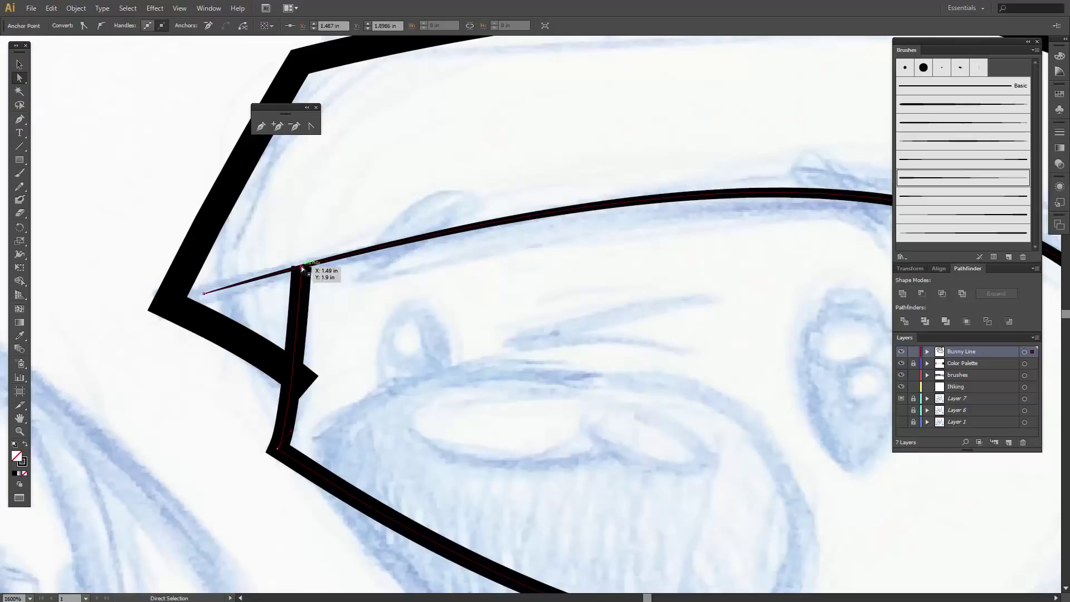
drag(301, 266, 302, 257)
scroll(306, 397, down, 1)
Expand the appearance of the face opening's brush stroke into filled shapes
click(309, 382)
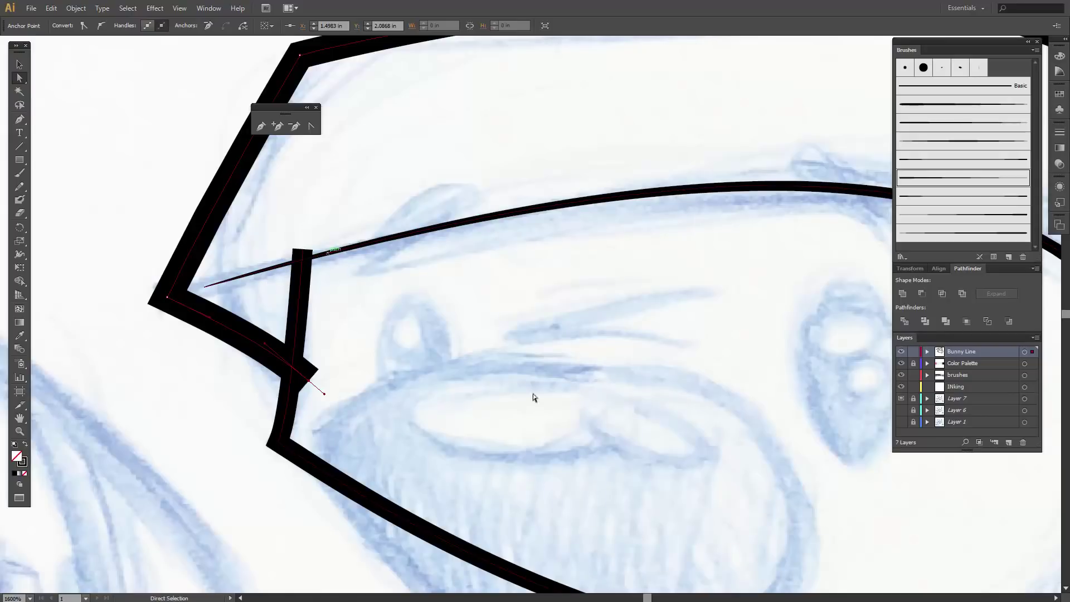
click(297, 294)
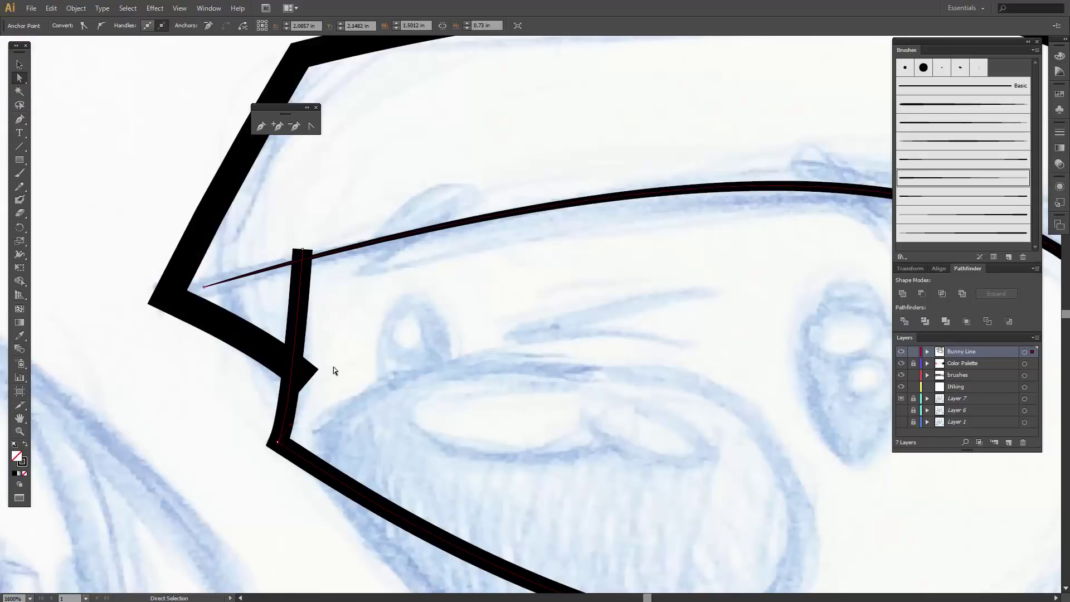
click(76, 8)
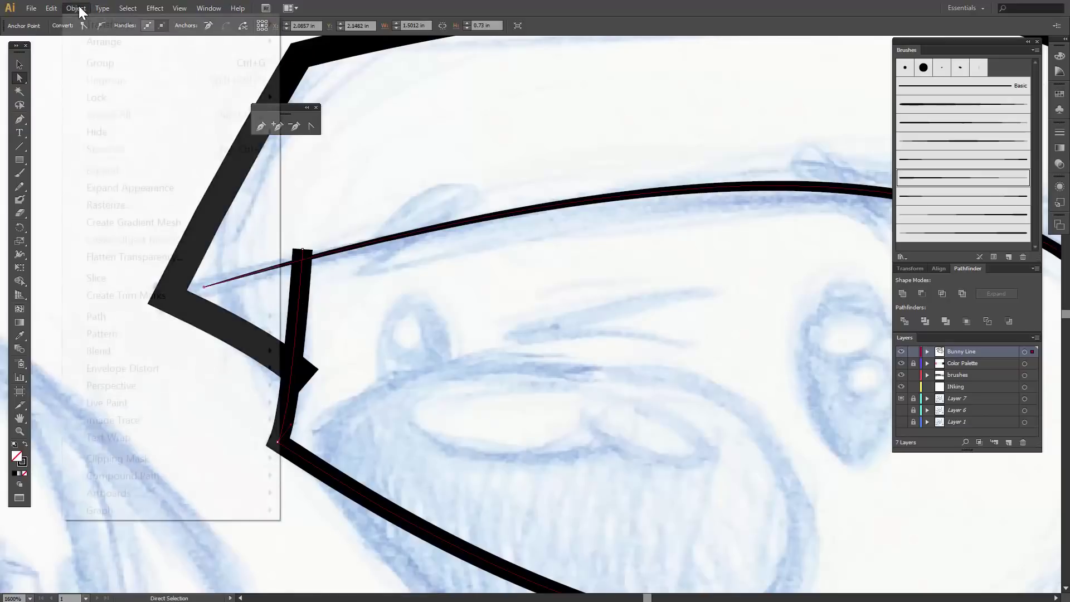
click(124, 187)
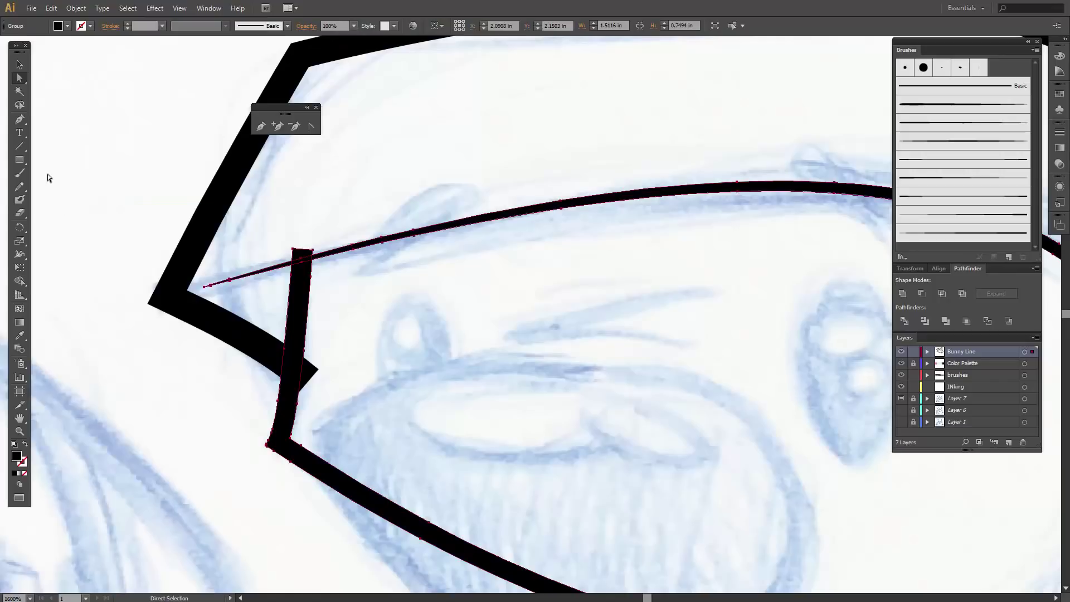
Try to trim the front edge's overhang above the brow line, first by erasing it and again by deleting its corner anchor
click(19, 213)
drag(298, 232, 280, 237)
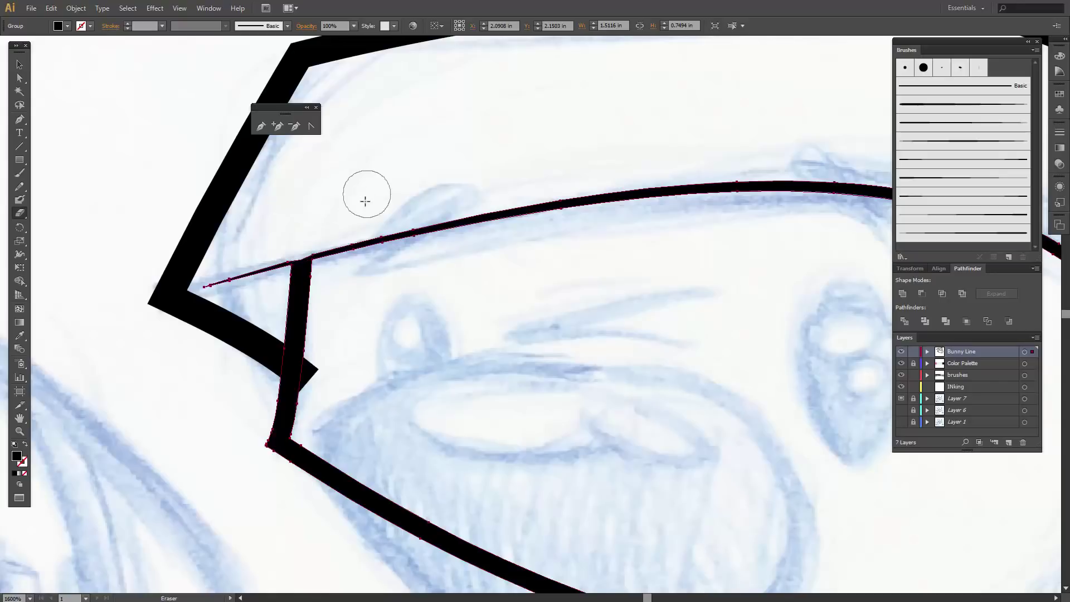
key(ctrl+z)
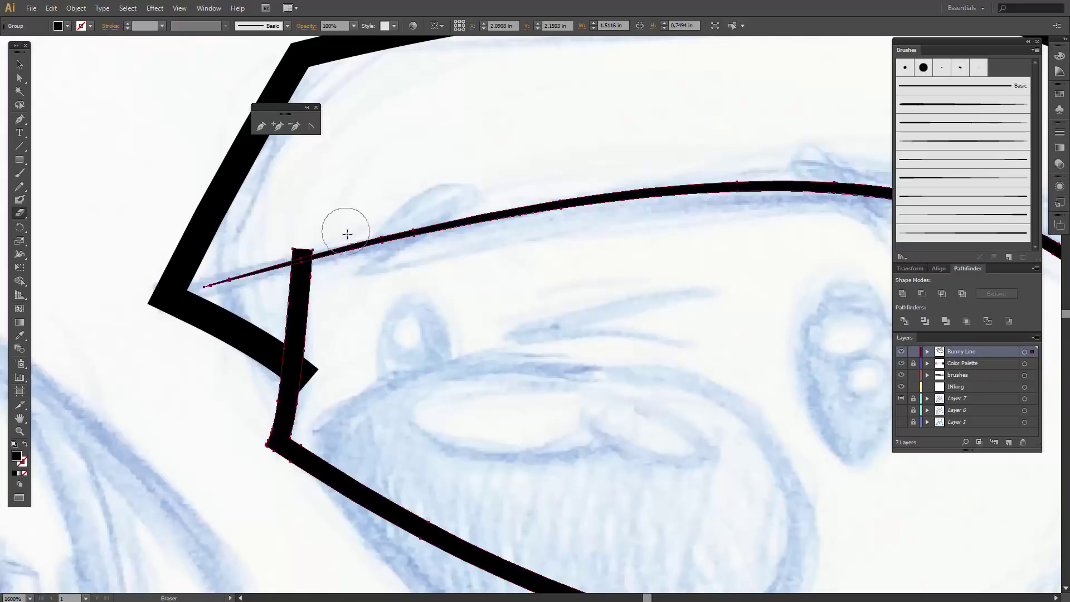
key(minus)
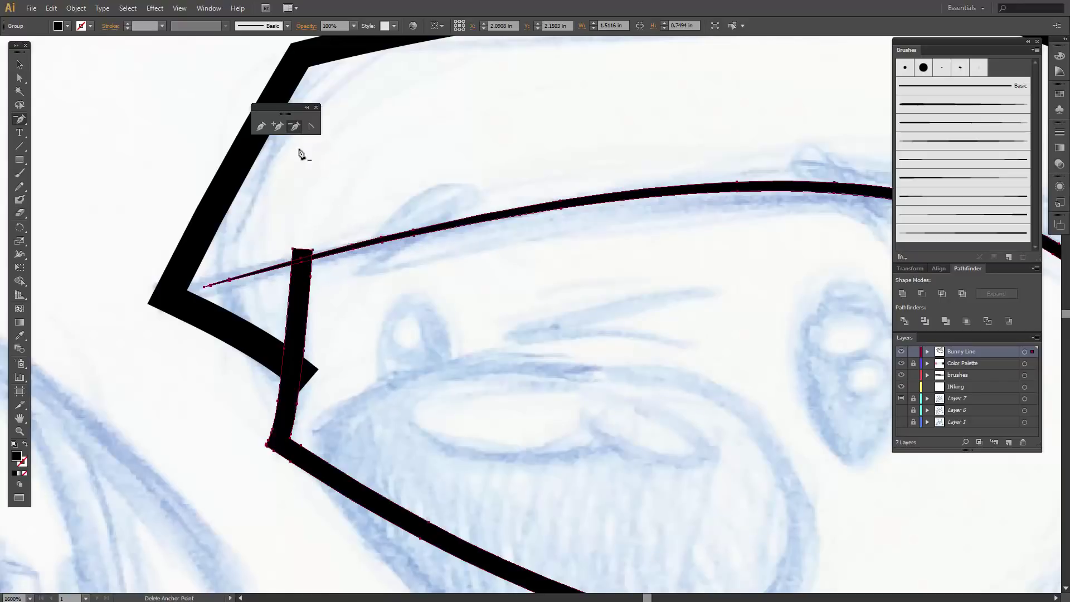
click(296, 258)
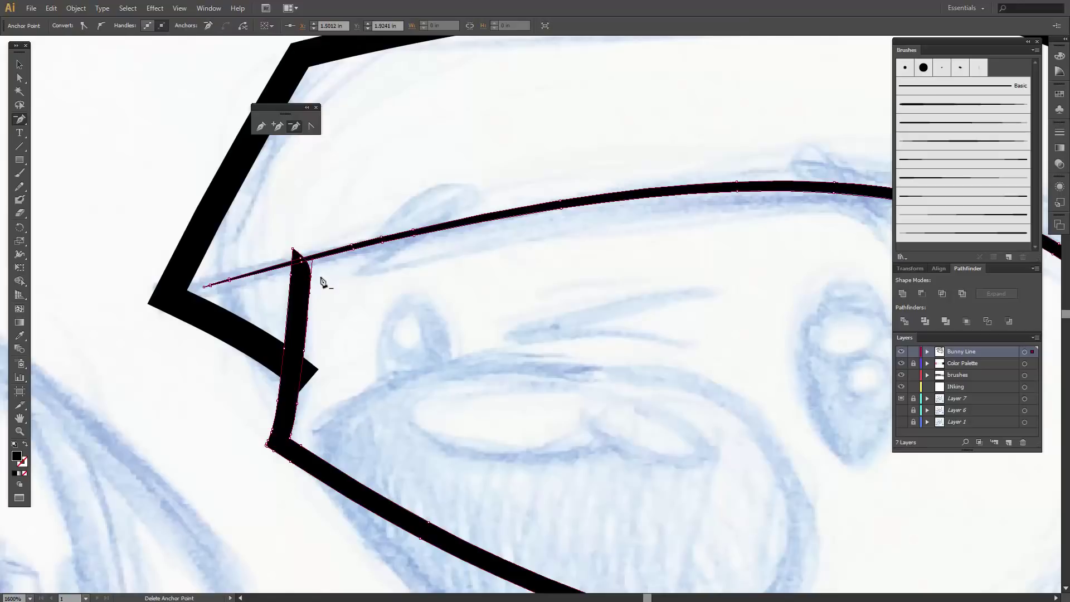
key(ctrl+z)
Move the top corner anchors of the expanded front edge onto the brow line so its end no longer sticks out
key(a)
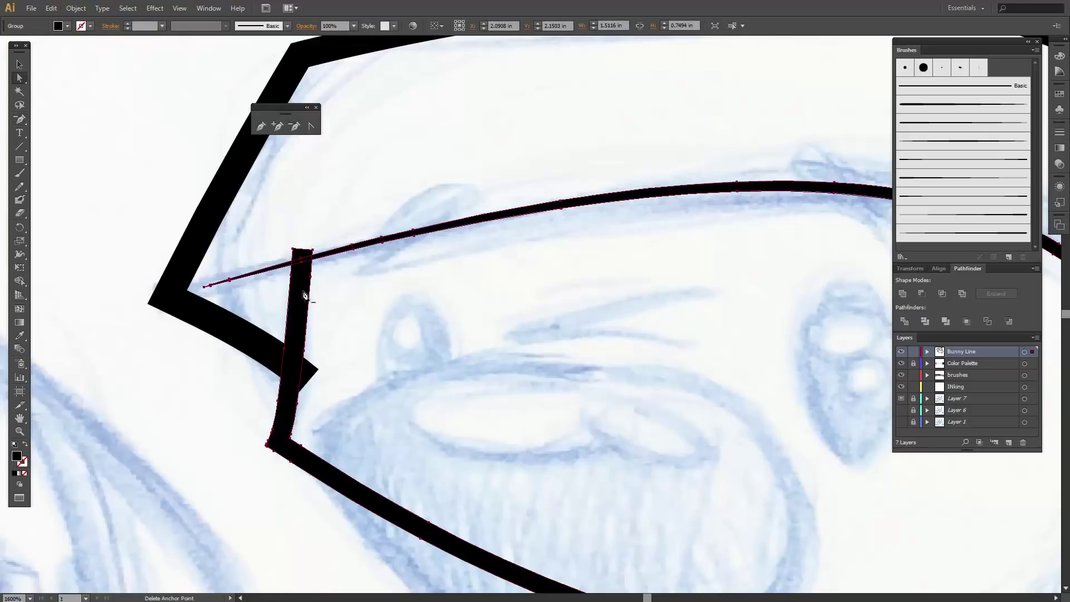
click(294, 251)
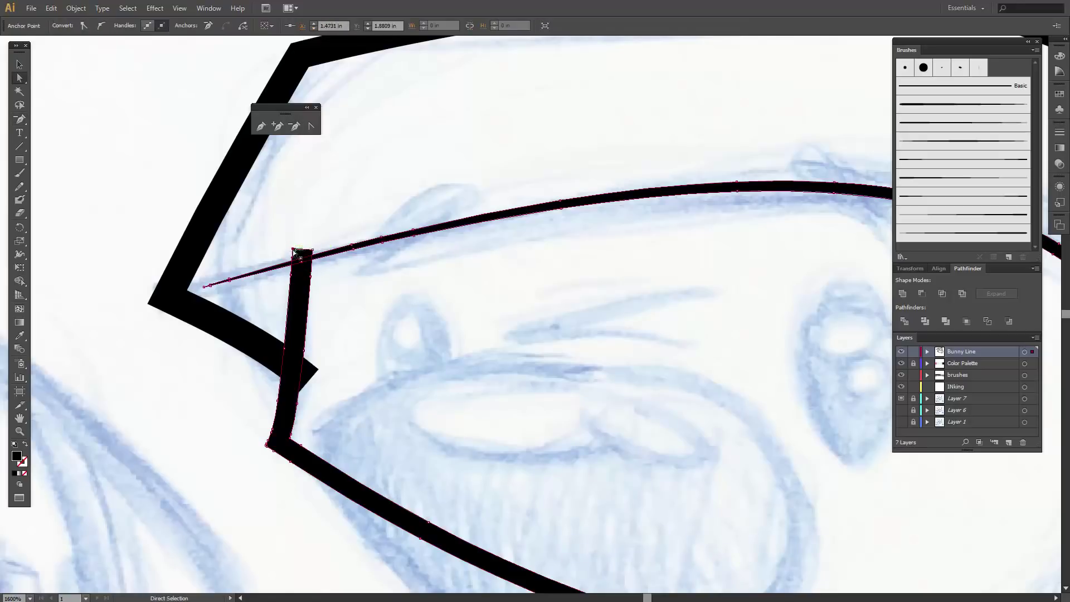
mouse_move(294, 251)
mouse_down()
mouse_move(294, 266)
mouse_move(312, 256)
mouse_up()
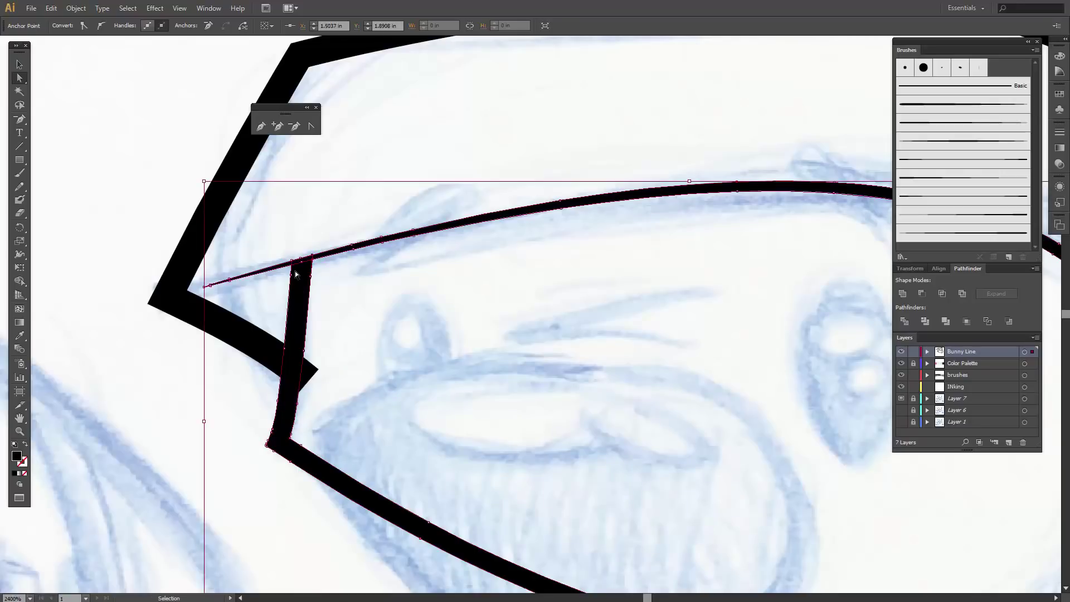
key(ctrl+plus)
drag(106, 224, 313, 314)
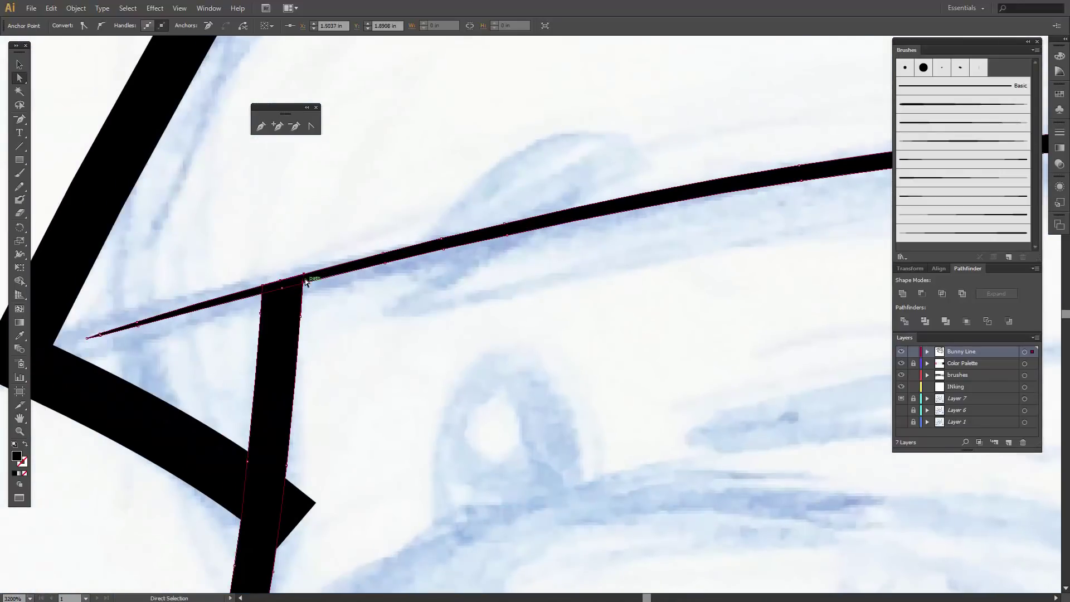
drag(305, 277, 305, 289)
drag(305, 295, 309, 277)
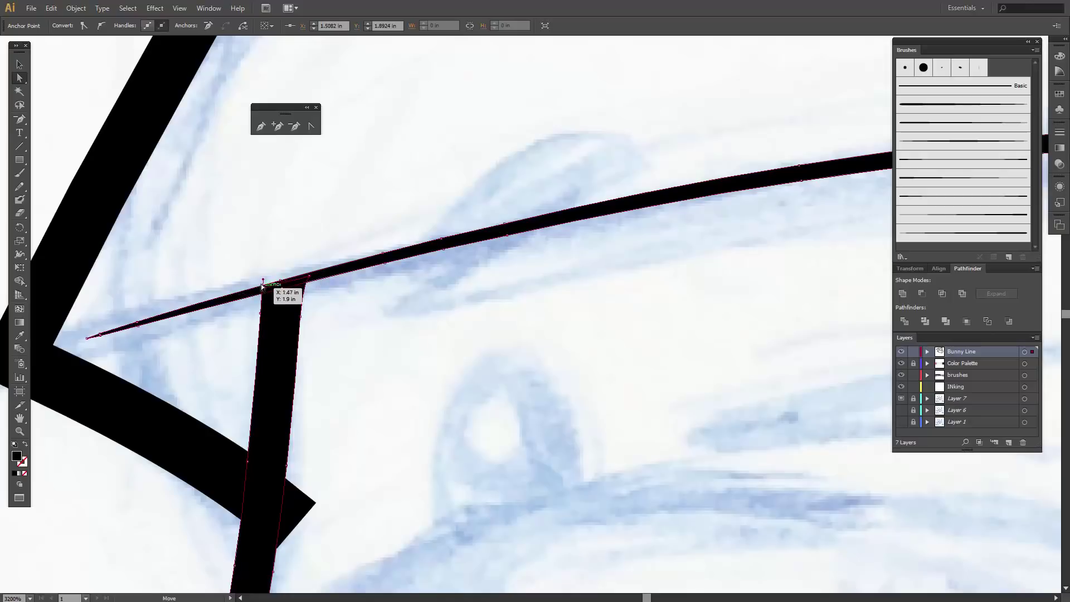
click(262, 286)
click(309, 276)
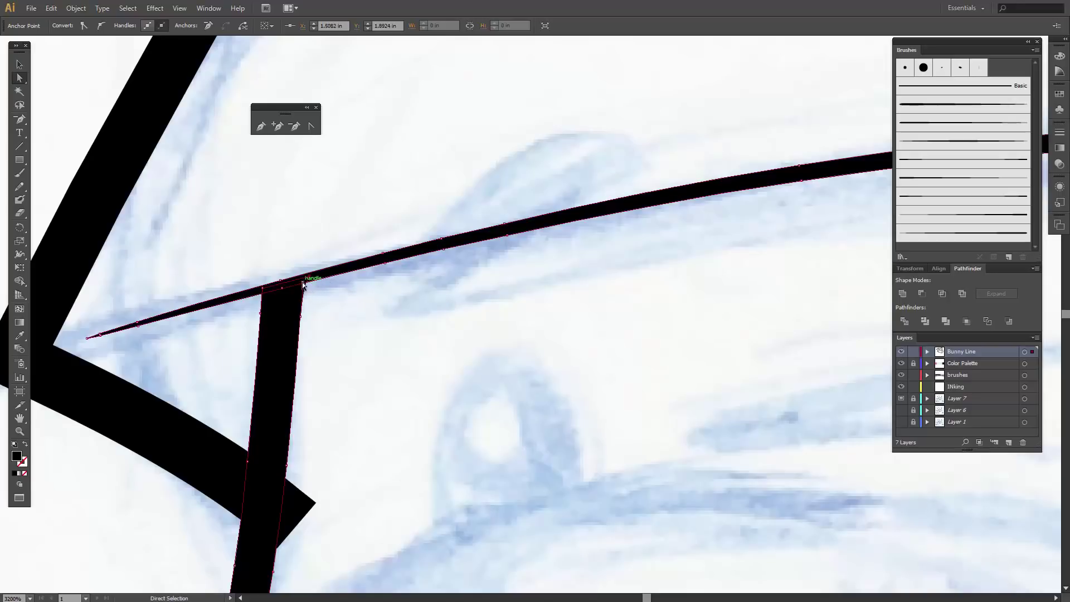
Adjust the handle at the front edge's inner top corner so its side runs straight into the brow line
drag(304, 283, 301, 300)
click(321, 312)
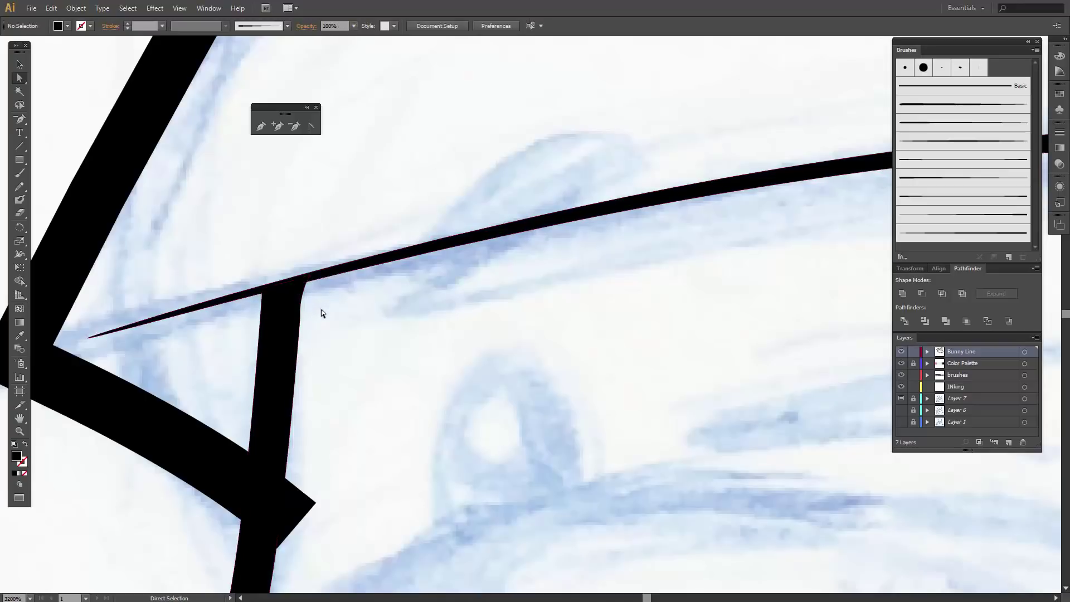
click(299, 311)
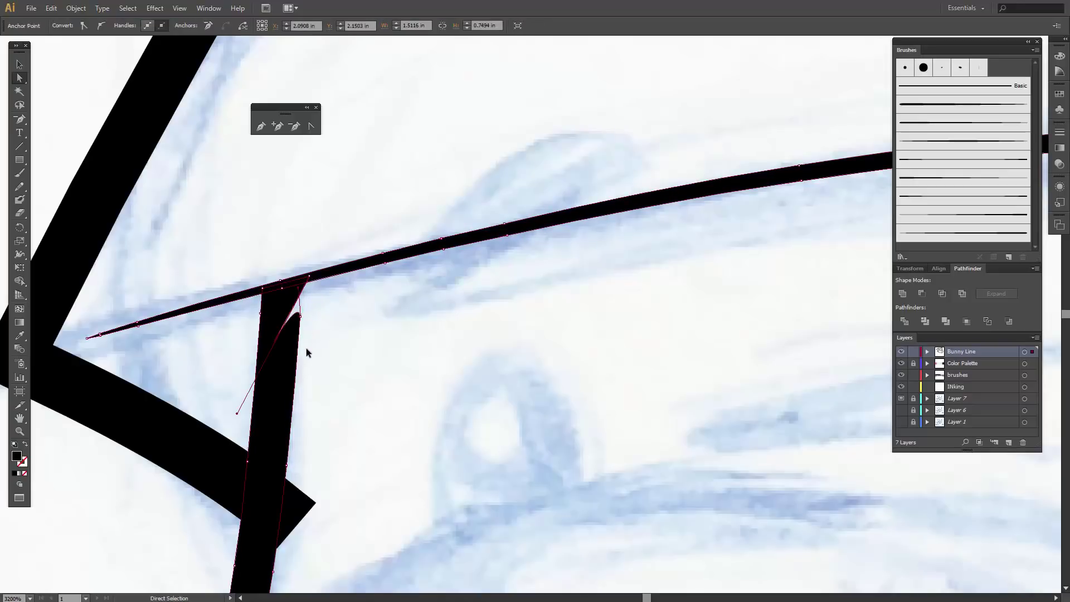
key(ctrl+z)
mouse_move(300, 296)
mouse_down()
mouse_move(306, 278)
mouse_move(305, 289)
mouse_up()
click(318, 317)
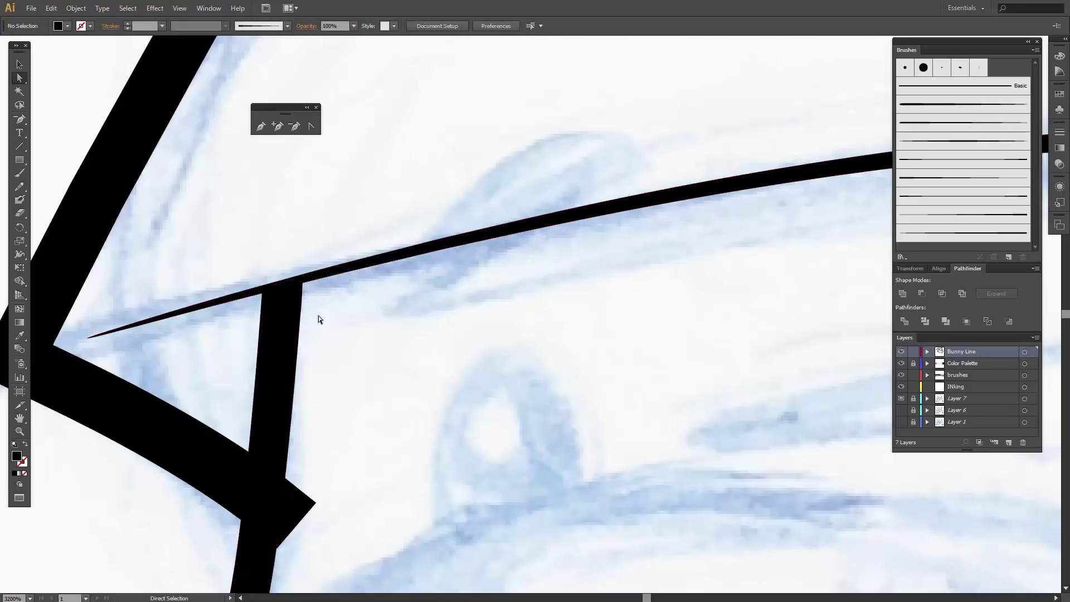
Expand the hood outline's appearance and erase its lower front end where it protrudes past the face opening's front edge
scroll(312, 329, down, 1)
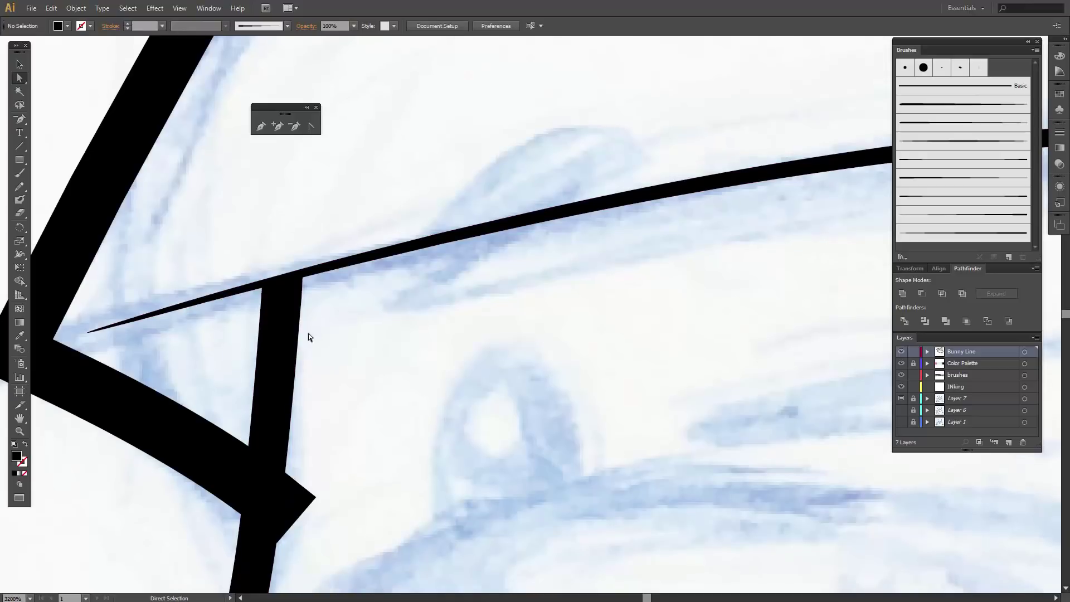
click(179, 419)
key(v)
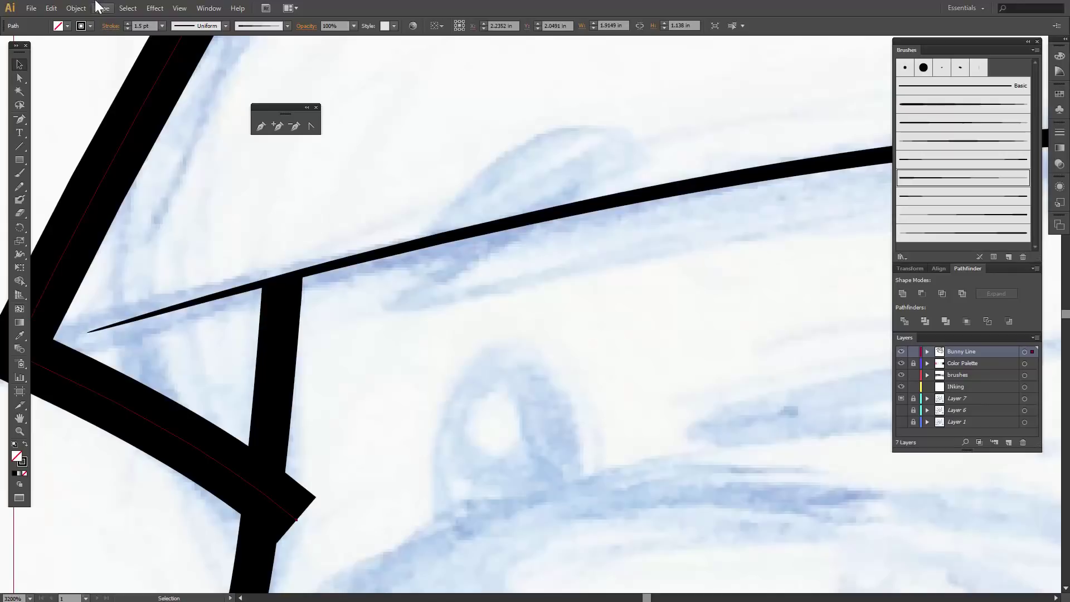
click(76, 7)
click(112, 184)
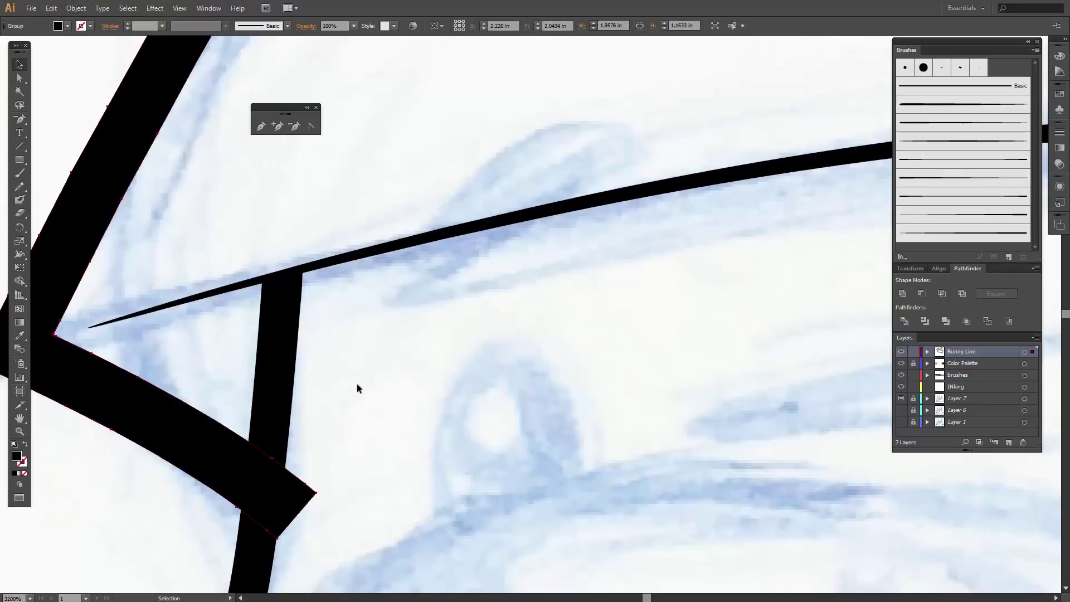
scroll(358, 388, down, 1)
key(shift+e)
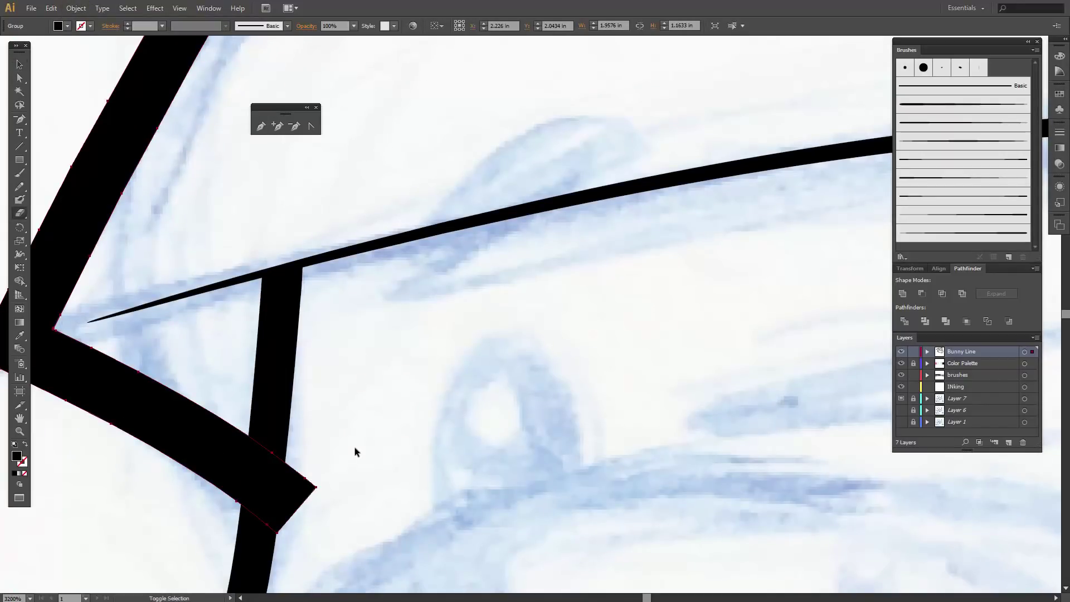
mouse_move(332, 463)
mouse_down()
mouse_move(316, 473)
mouse_move(298, 543)
mouse_up()
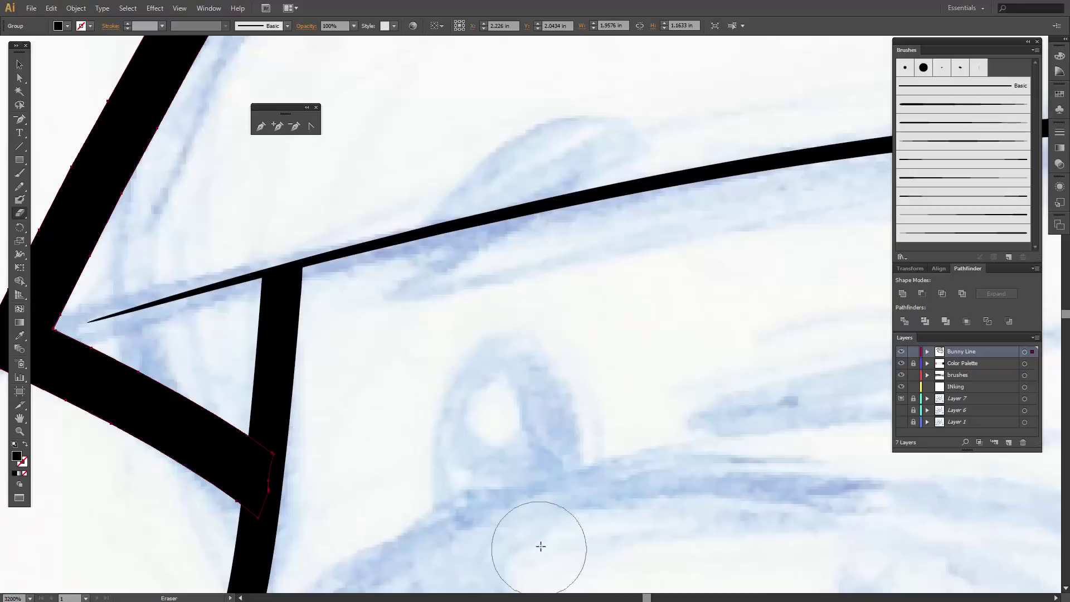
Draw an upright black ellipse about 0.14 by 0.28 in over the sketched rear eye
key(v)
key(ctrl+equal)
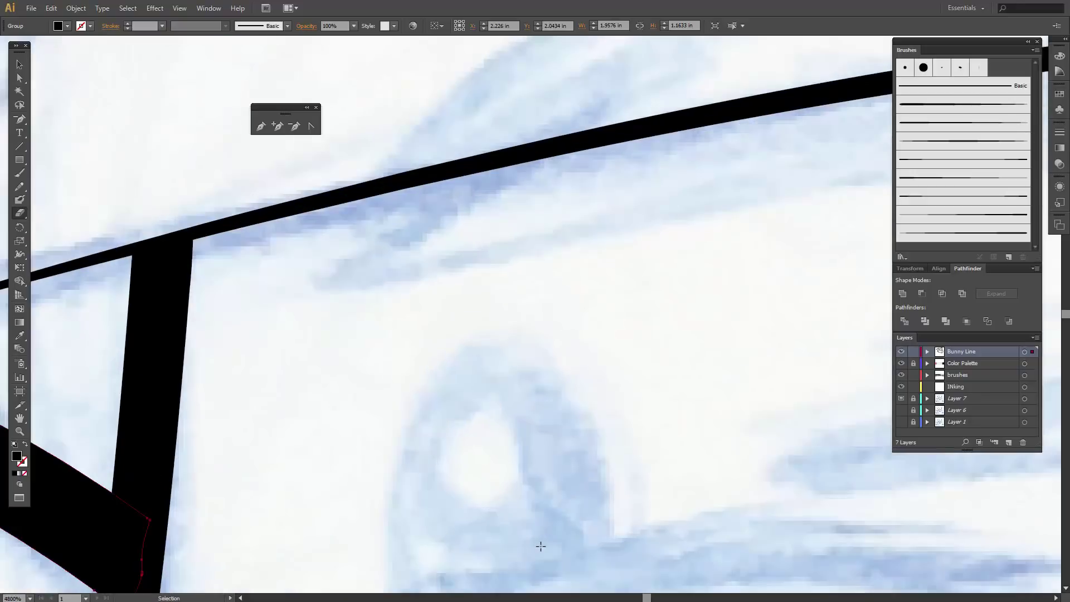
key(ctrl+minus)
key(ctrl+minus)
key(ctrl+minus)
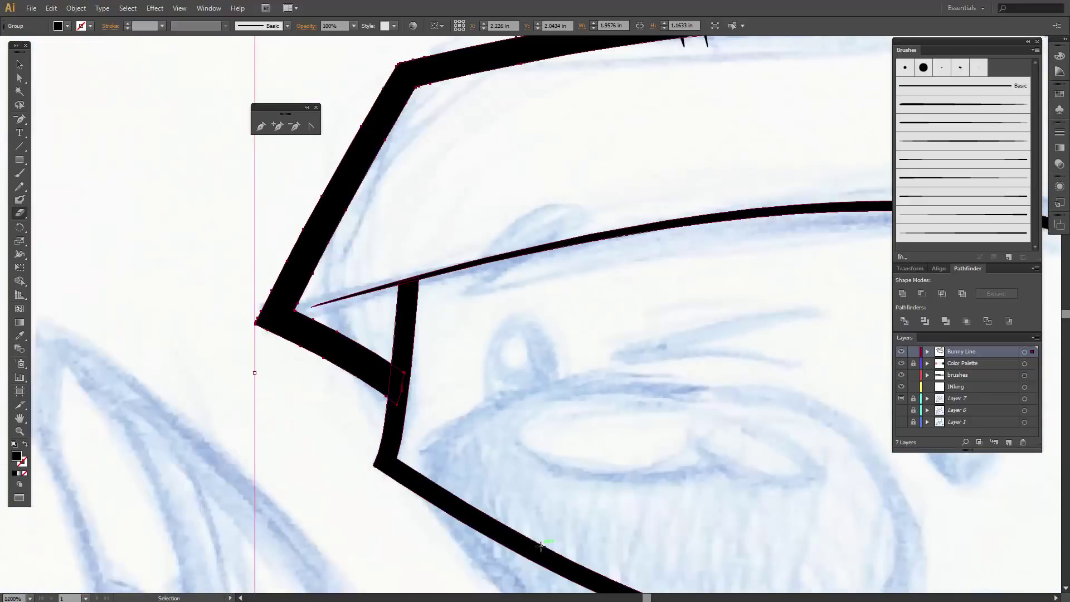
key(ctrl+minus)
drag(485, 354, 235, 348)
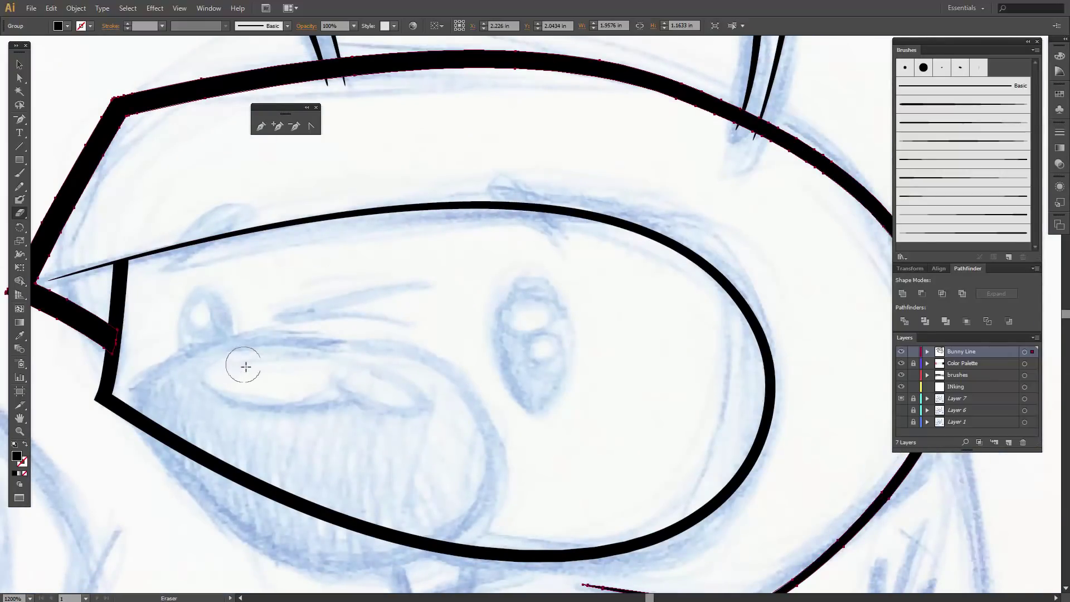
key(ctrl)
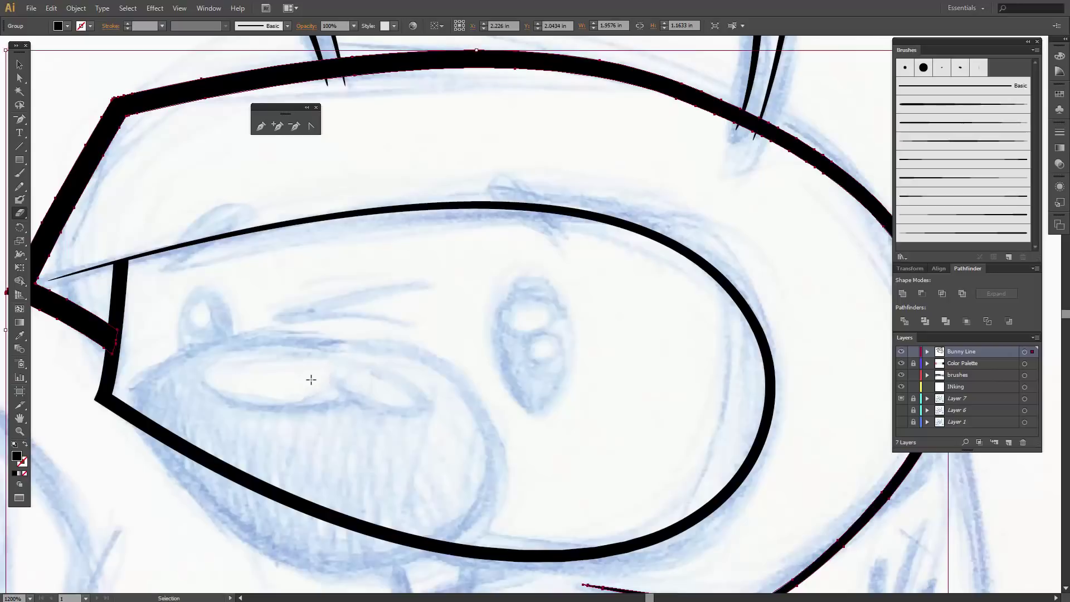
key(ctrl+minus)
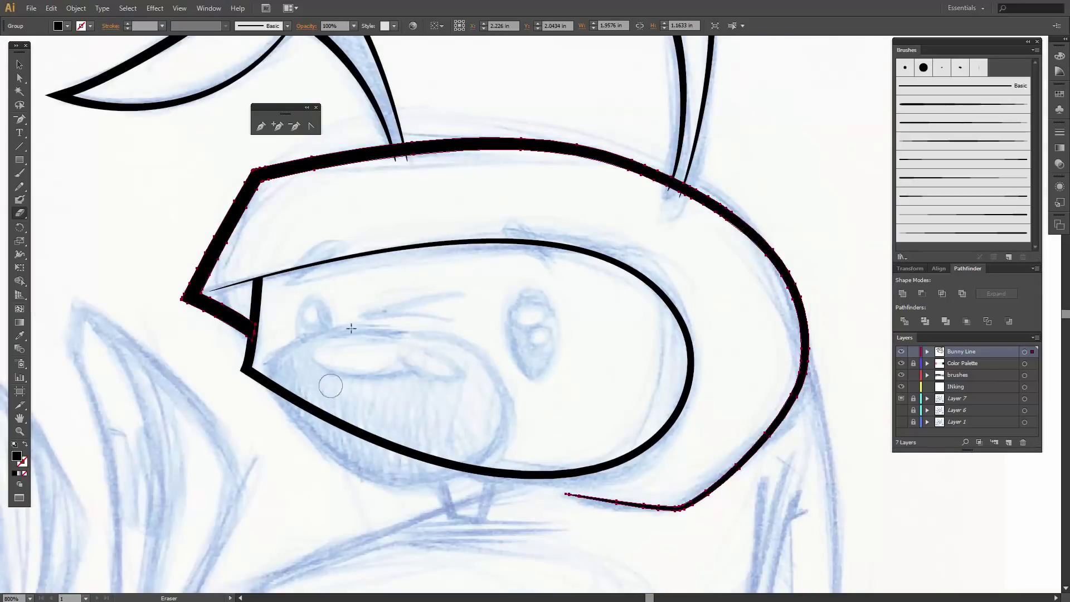
click(20, 158)
drag(20, 159, 141, 179)
drag(81, 165, 154, 136)
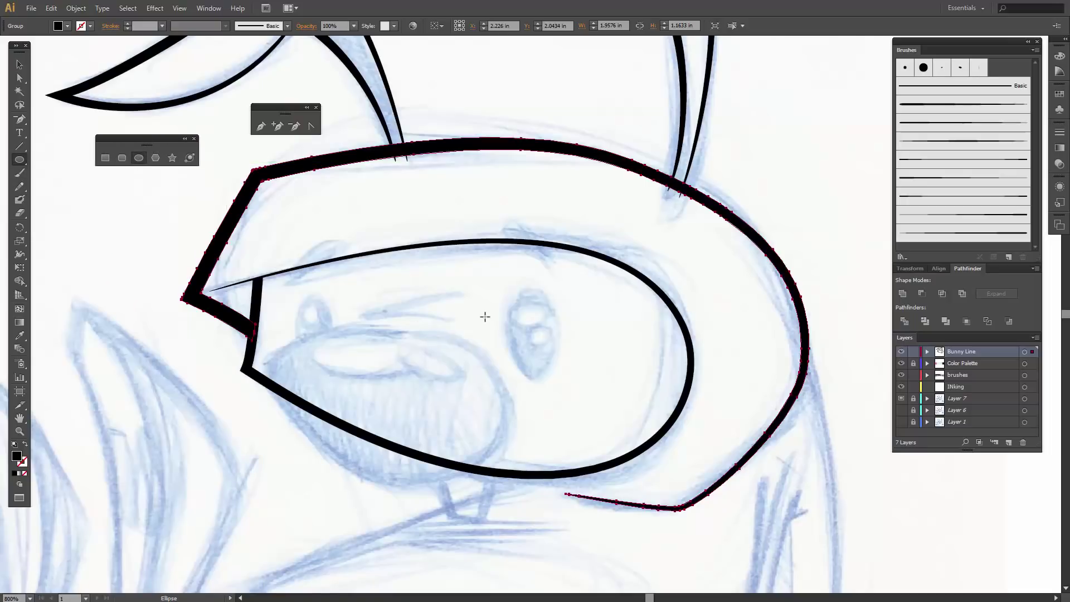
drag(513, 289, 555, 379)
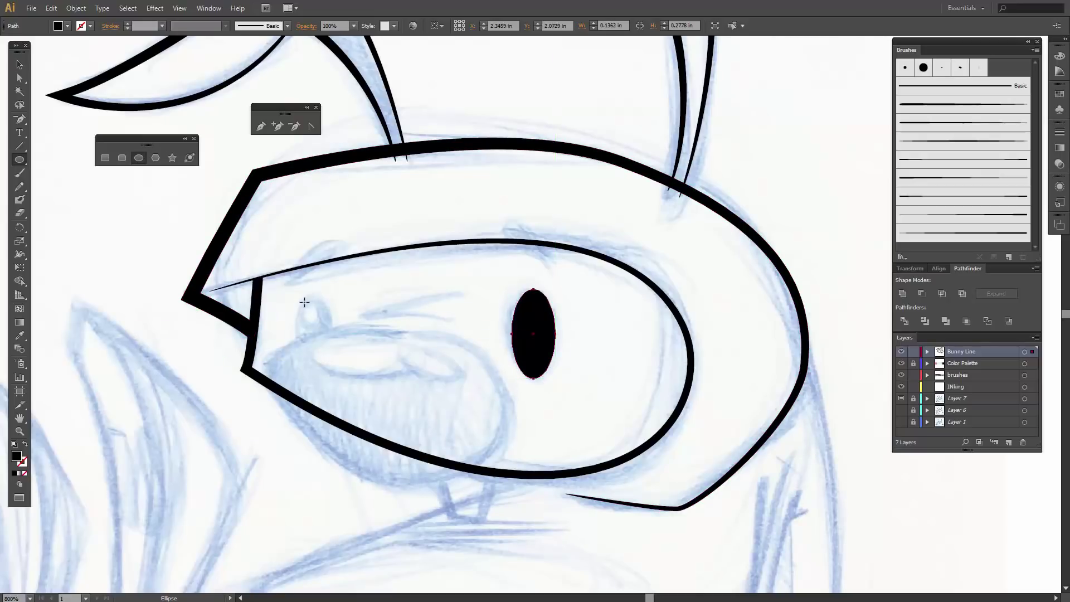
Draw an upright ellipse about 0.09 by 0.20 in over the front eye and widen it slightly toward the hood's tip
drag(302, 298, 330, 363)
key(a)
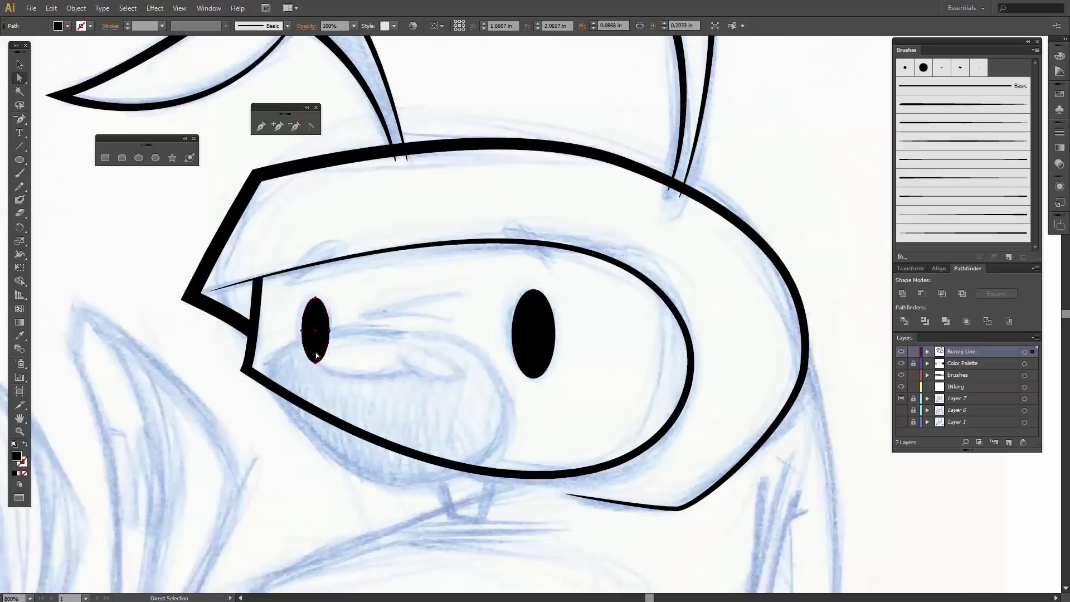
key(v)
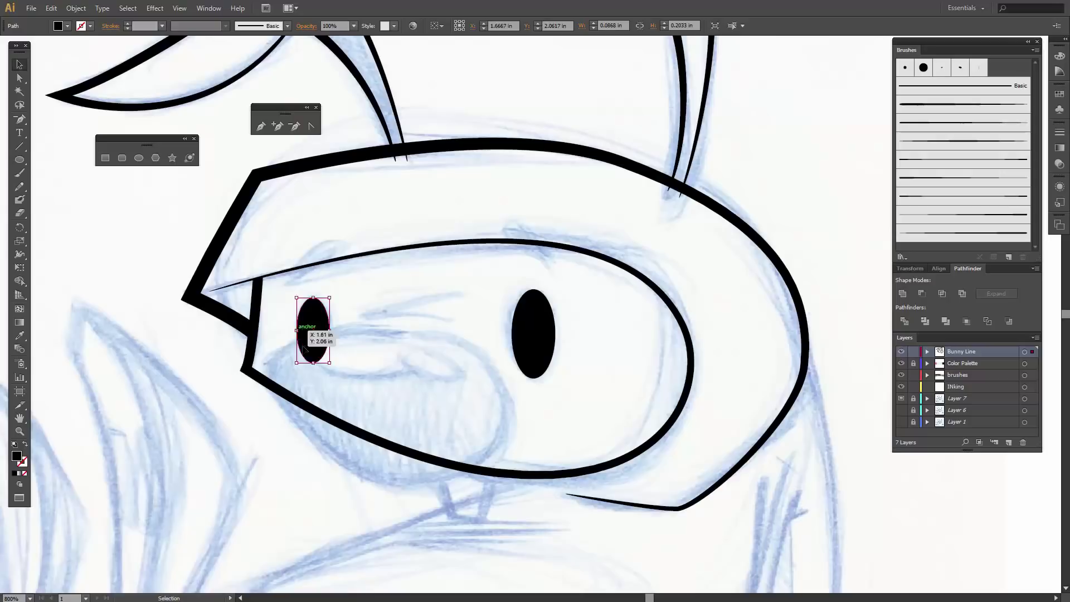
Widen the rear eye's ellipse to about 0.15 in and swap its fill and stroke to leave an unfilled 1 pt outline
click(511, 335)
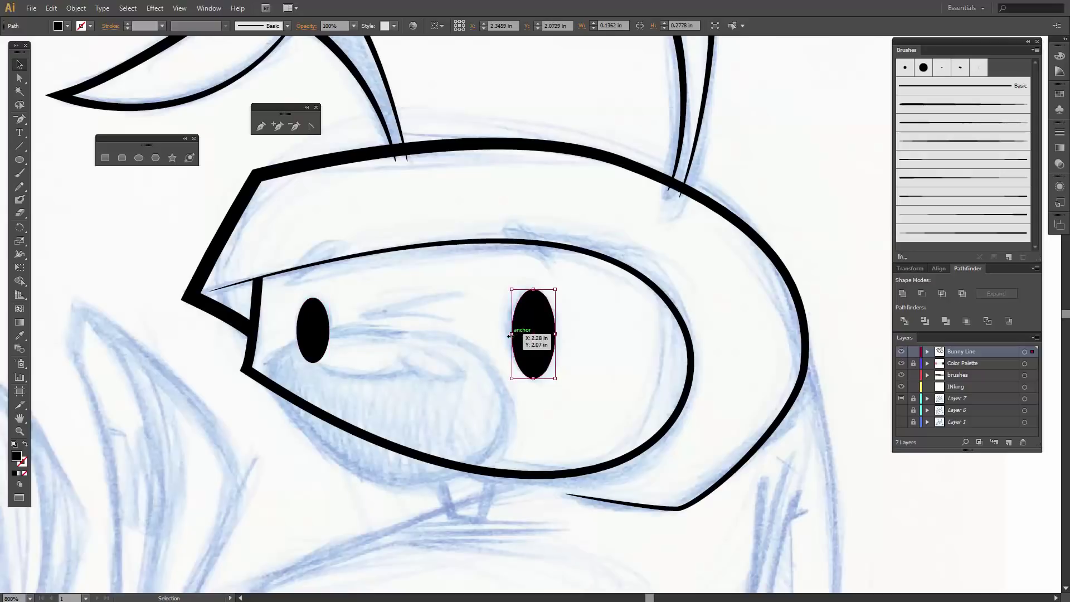
drag(511, 335, 507, 334)
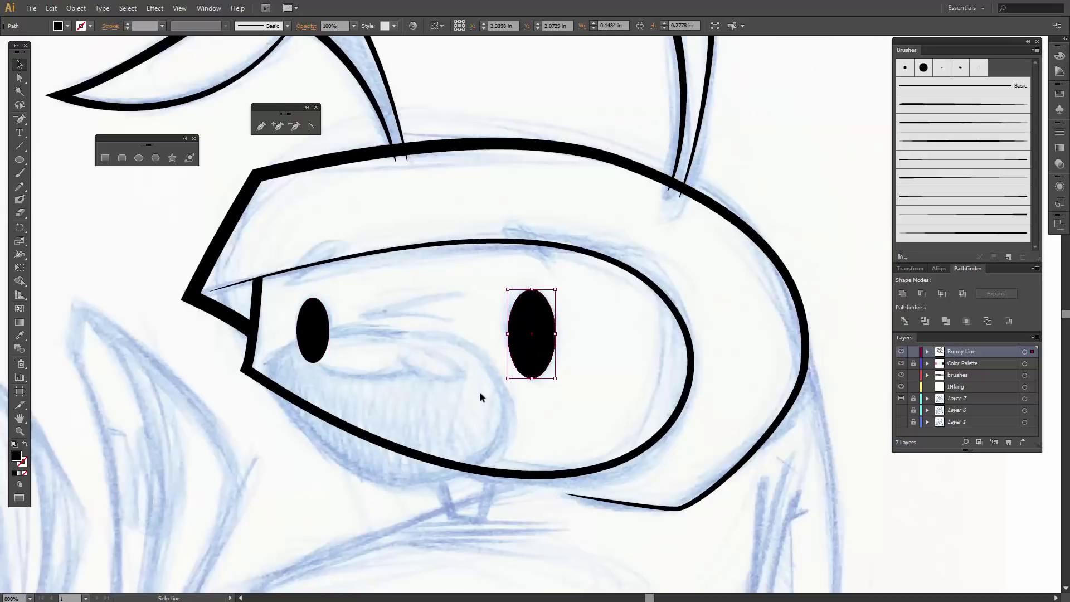
click(26, 444)
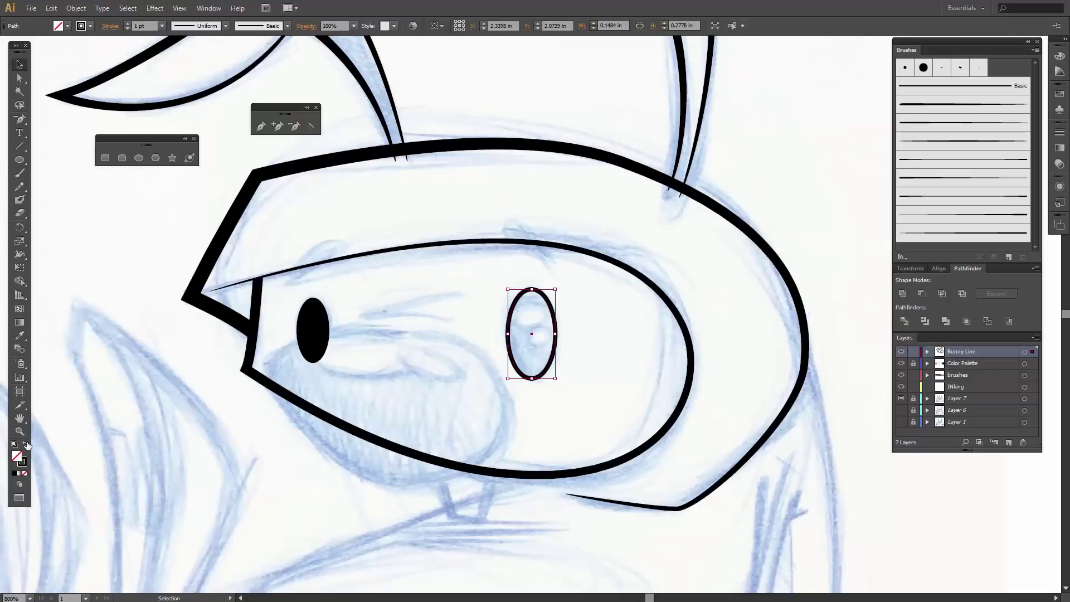
Restore the rear eye's solid black fill and draw an unfilled 1 pt ellipse about 0.74 by 0.47 in over the sketched nose
click(26, 445)
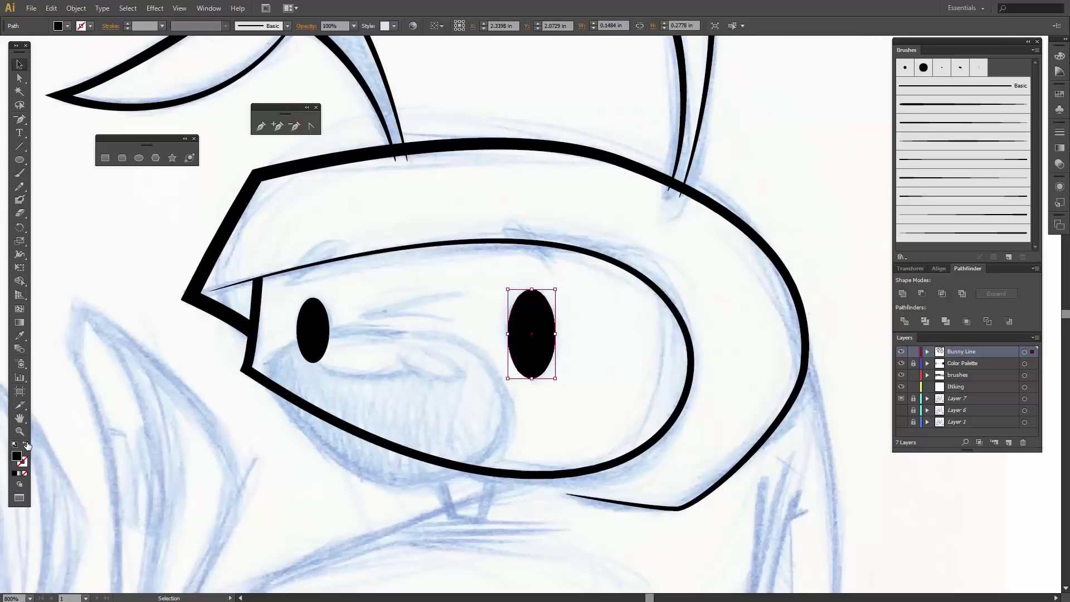
click(19, 160)
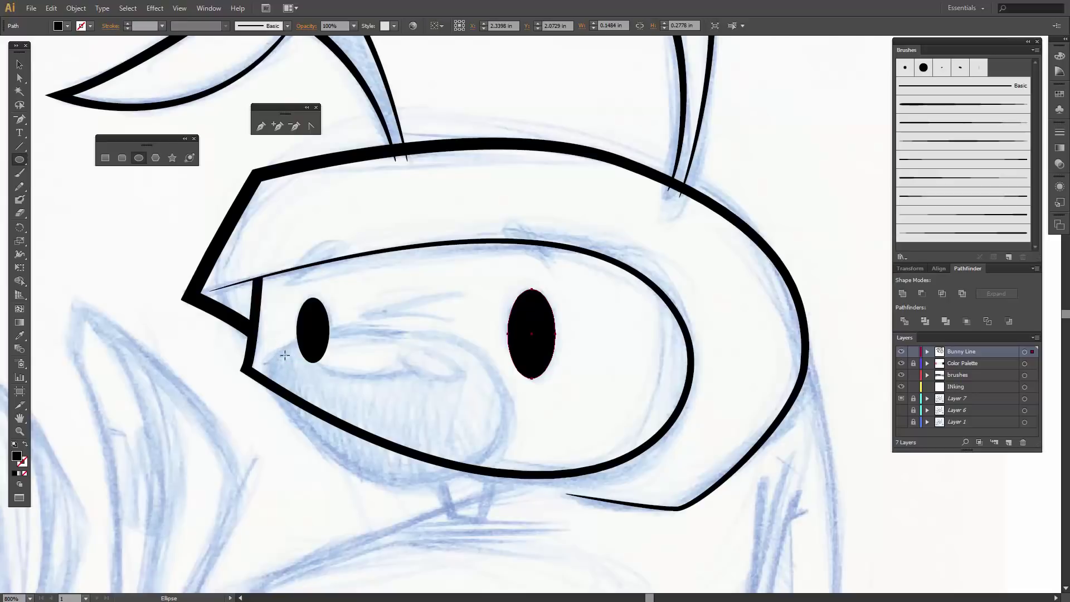
drag(274, 345, 512, 483)
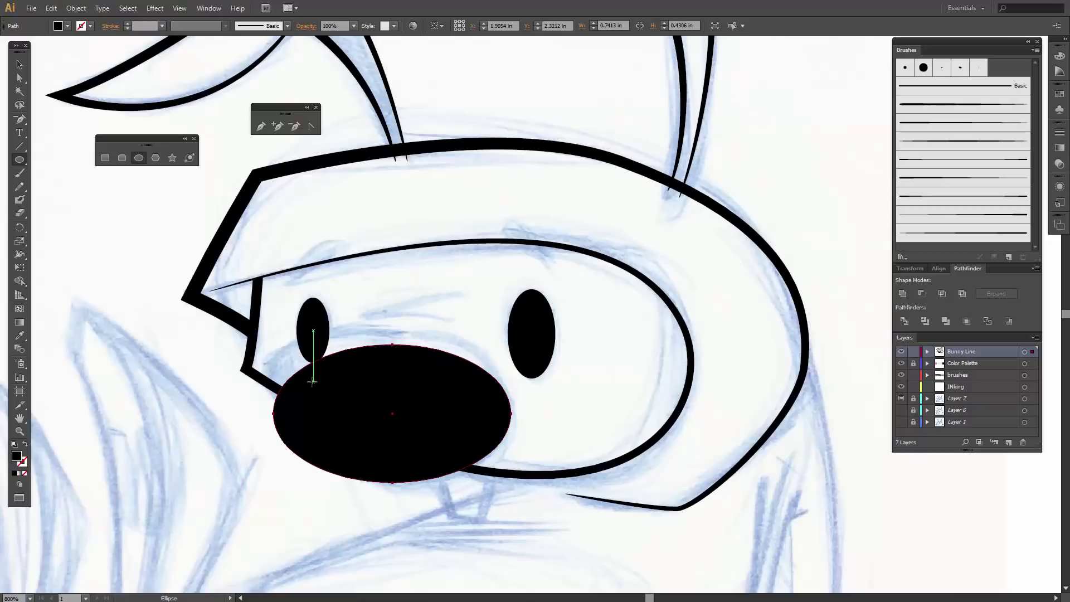
key(v)
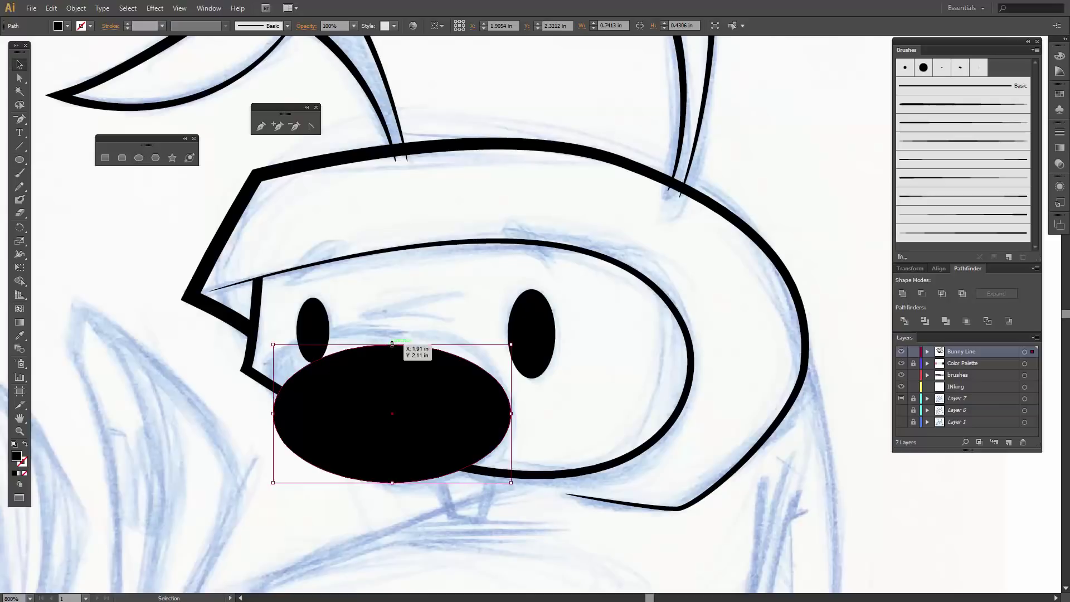
drag(392, 345, 392, 330)
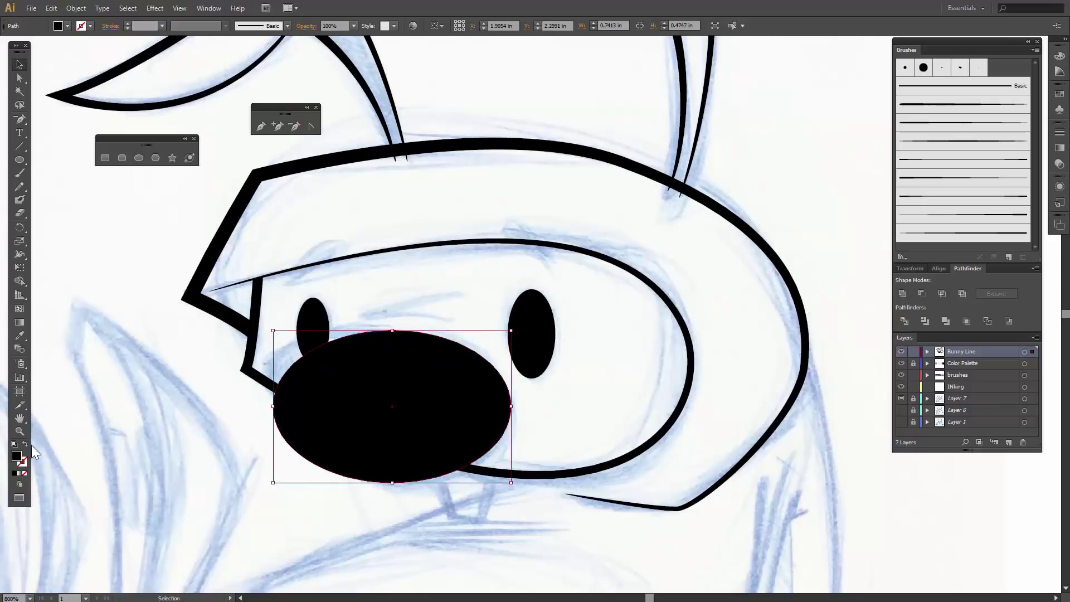
key(shift+x)
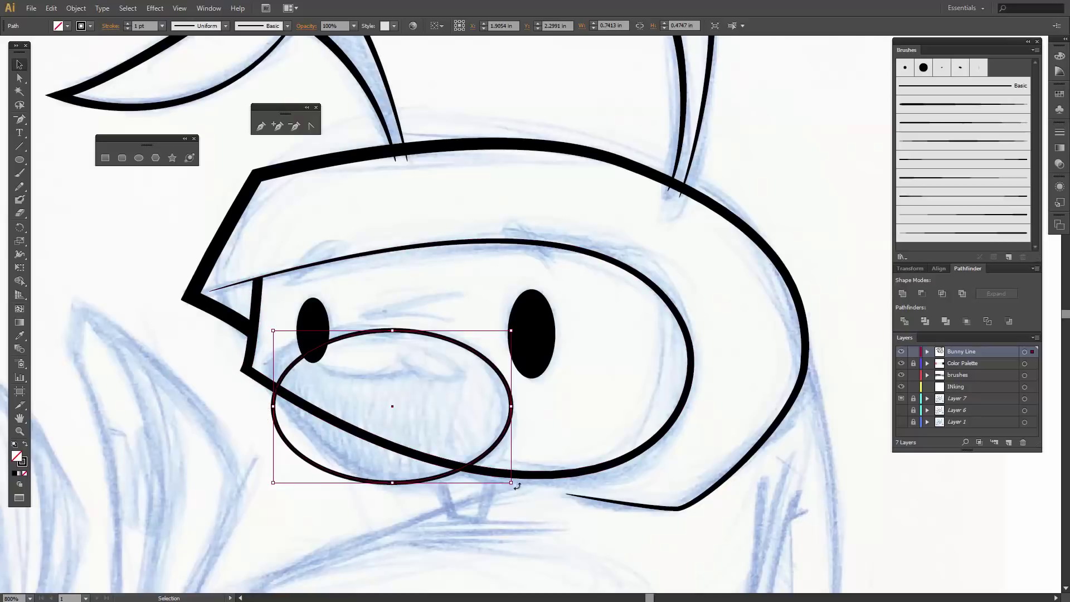
Rotate the nose ellipse slightly clockwise and adjust its lower and upper edges to follow the sketch
drag(513, 482, 506, 511)
drag(377, 481, 379, 477)
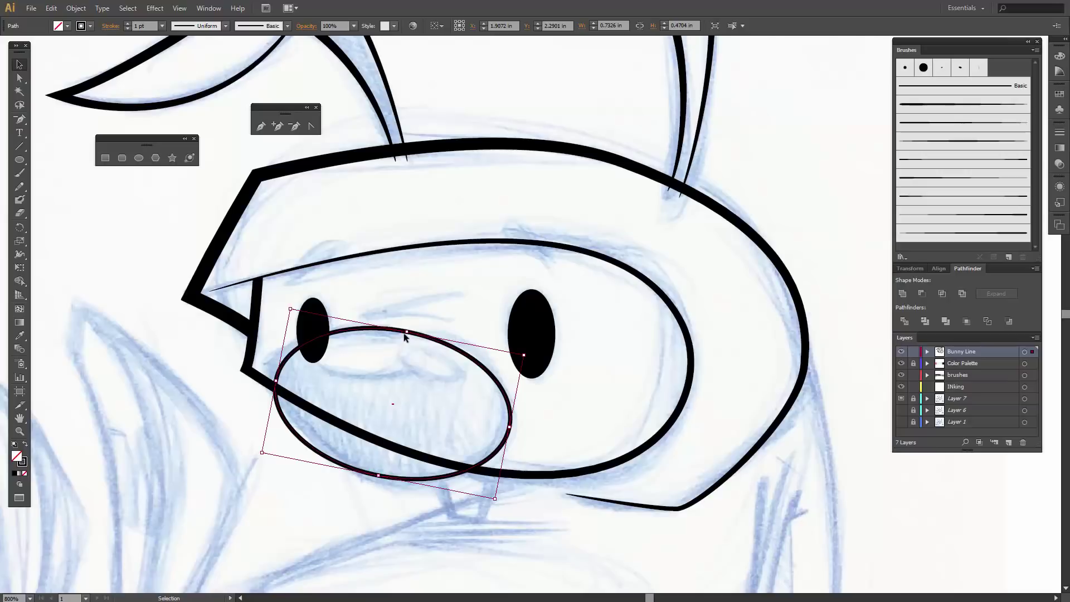
drag(406, 334, 407, 328)
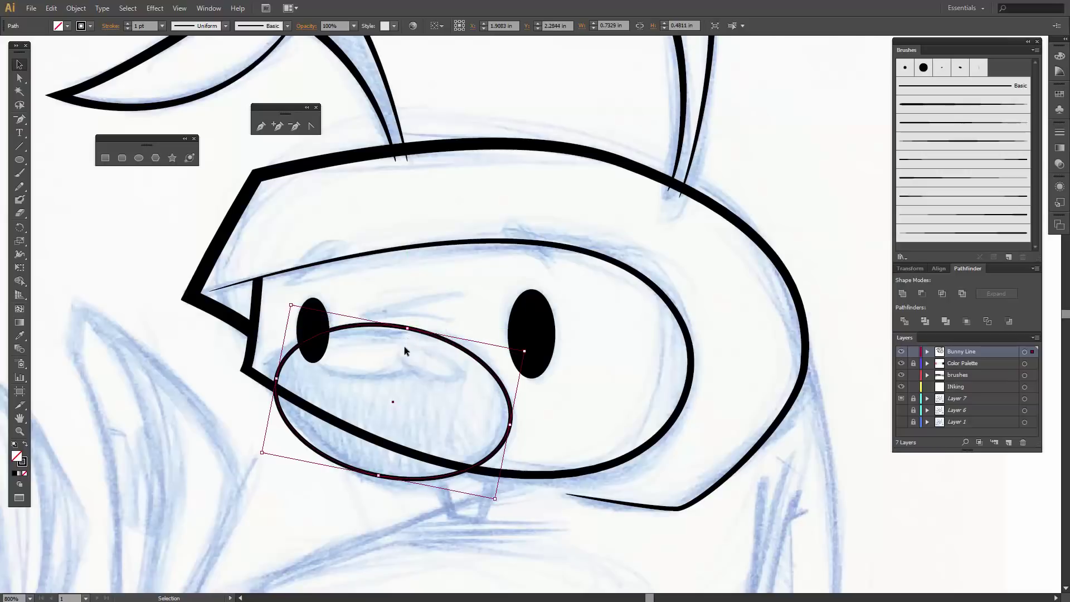
Reshape the nose ellipse's front end by adjusting its front anchor point and curve handles to match the sketched contour
key(a)
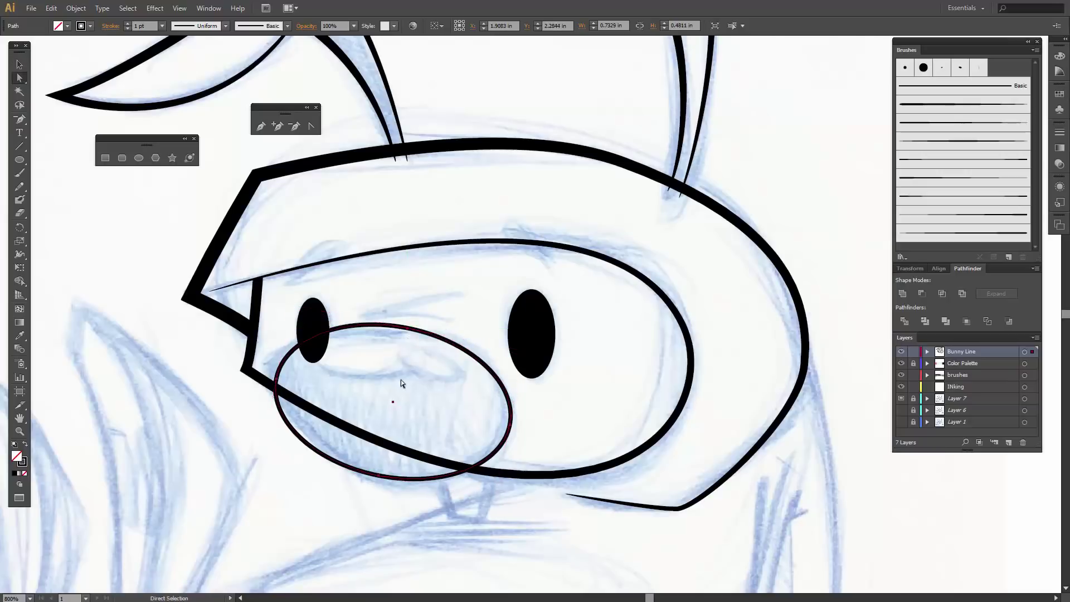
click(379, 478)
click(277, 380)
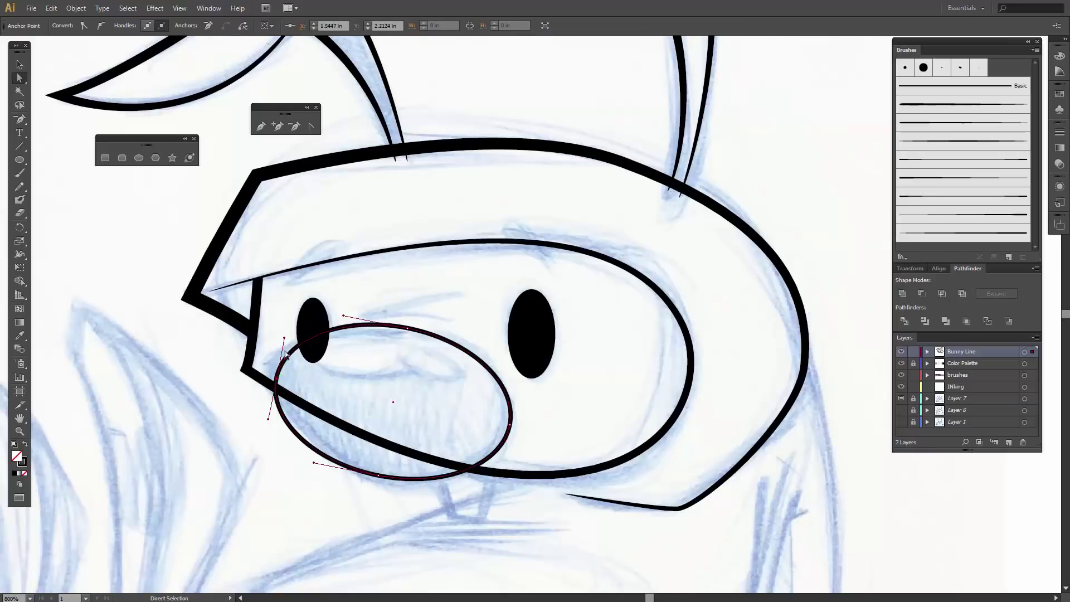
drag(284, 339, 279, 327)
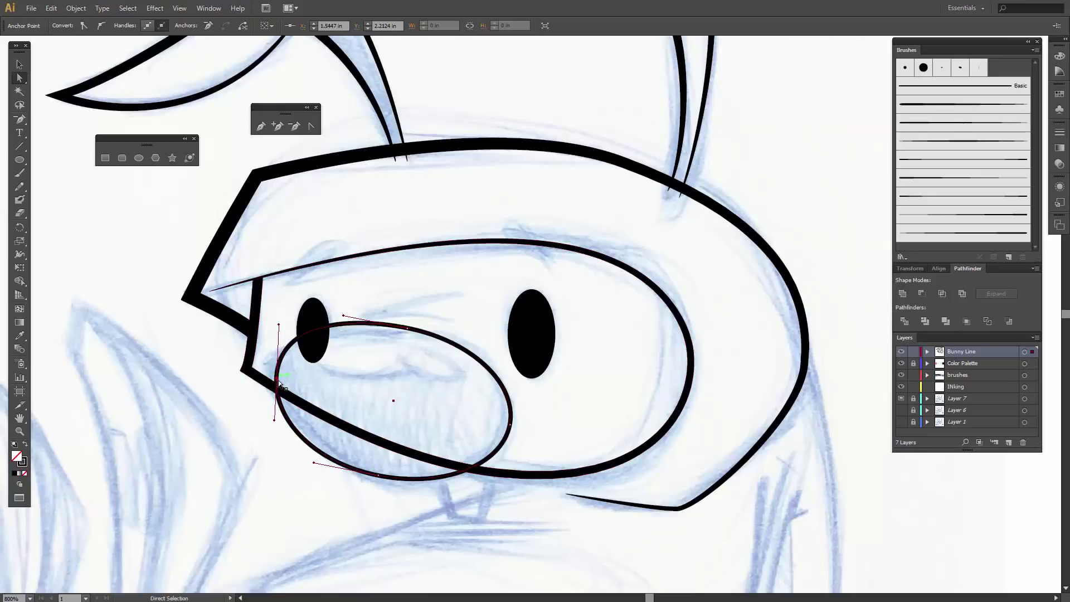
drag(278, 380, 272, 383)
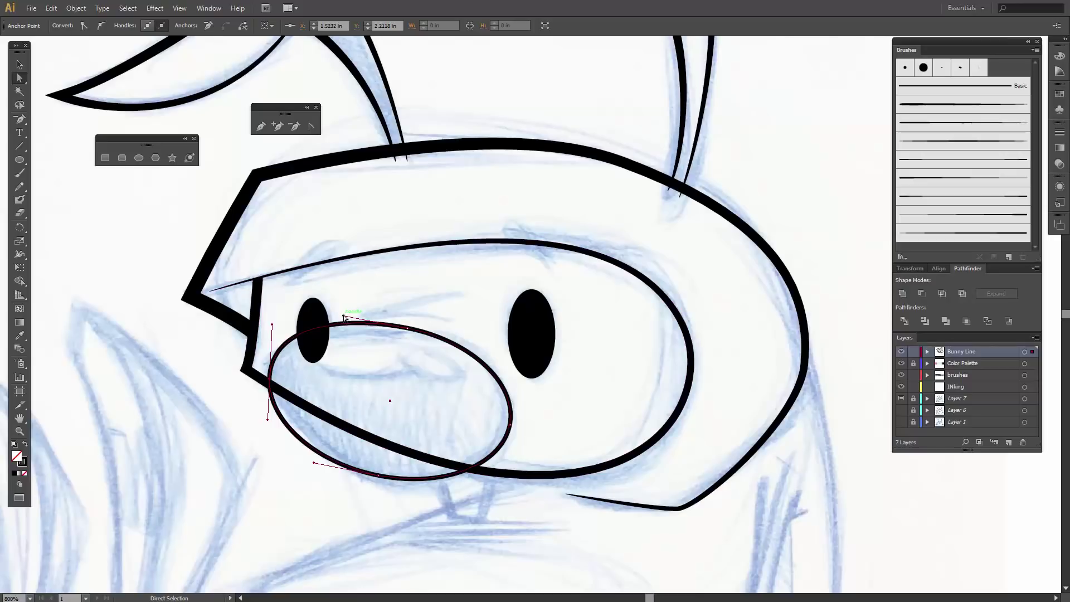
drag(344, 318, 334, 317)
click(331, 466)
drag(267, 419, 276, 388)
Draw two overlapping unfilled ellipses over the nose's sketched light areas, the rear one about 0.23 by 0.09 in, and tilt that one clockwise
scroll(240, 497, down, 1)
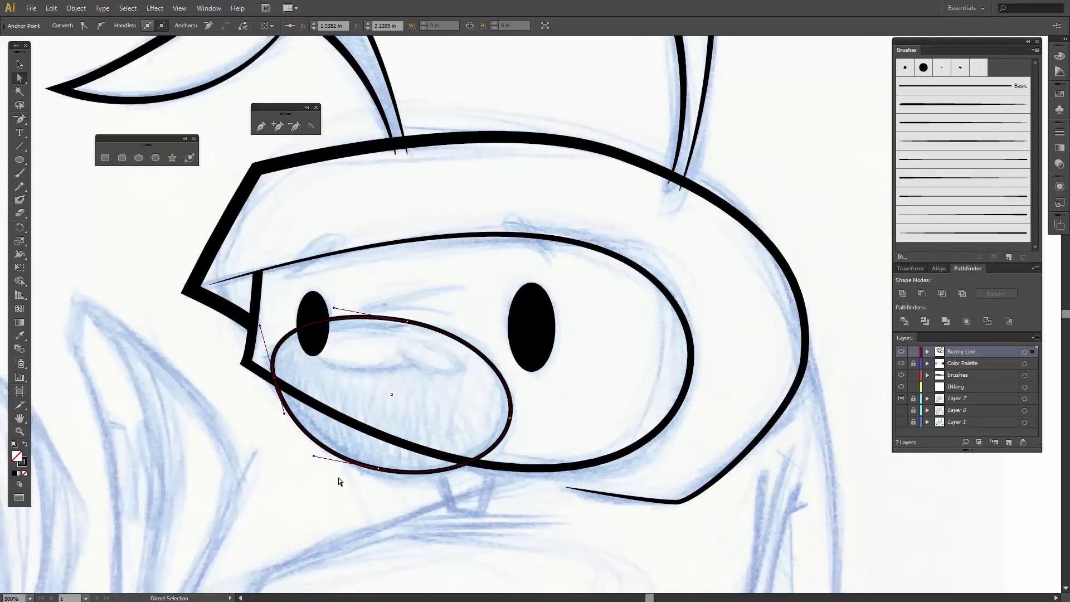
key(o)
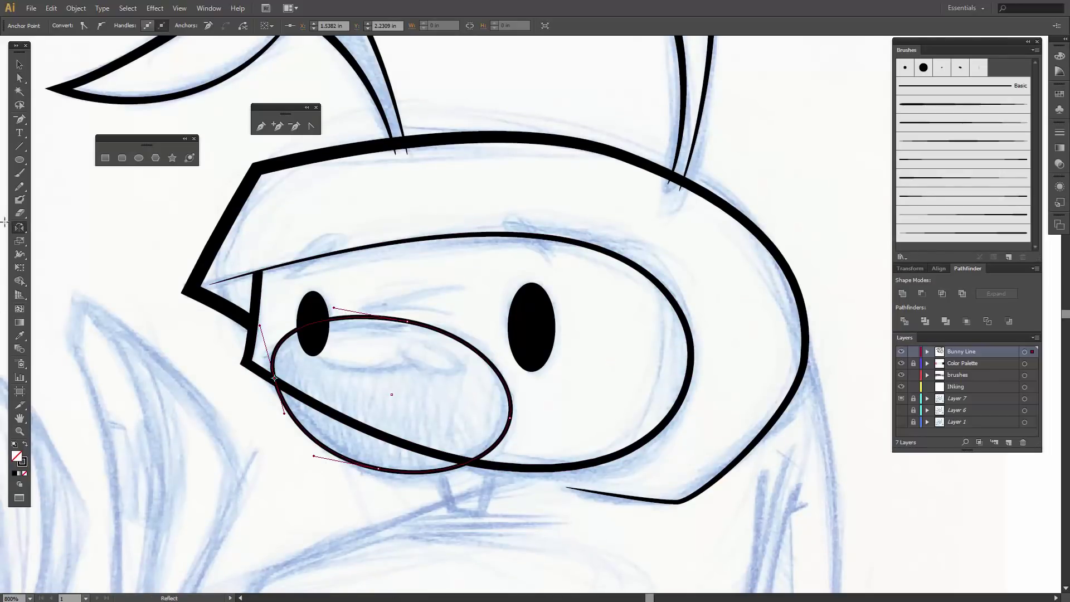
click(19, 159)
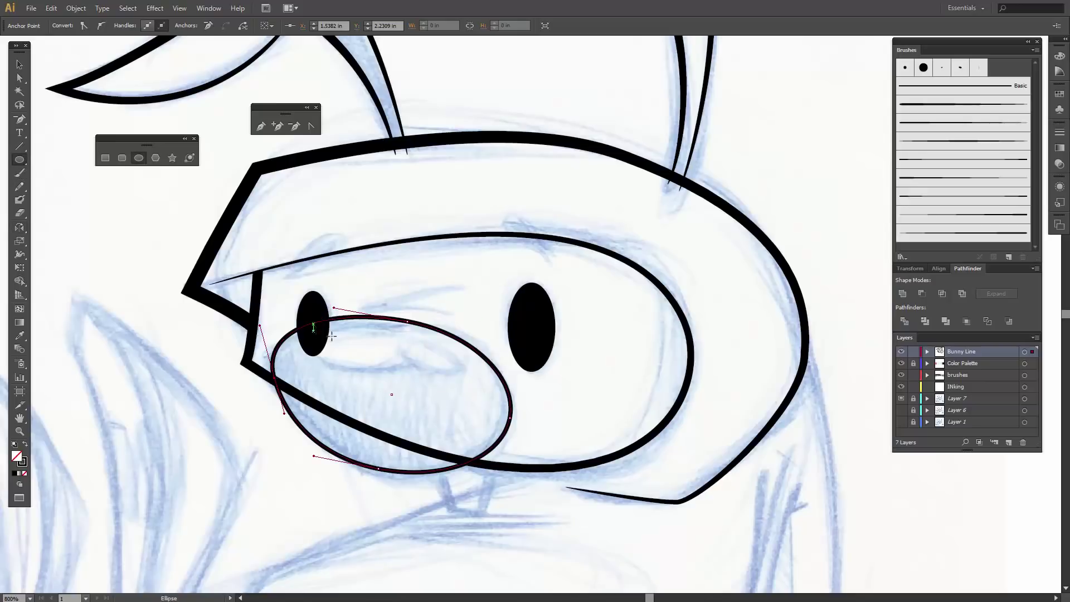
mouse_move(313, 330)
mouse_down()
mouse_move(422, 371)
mouse_move(413, 351)
mouse_move(466, 383)
mouse_move(472, 373)
mouse_up()
key(v)
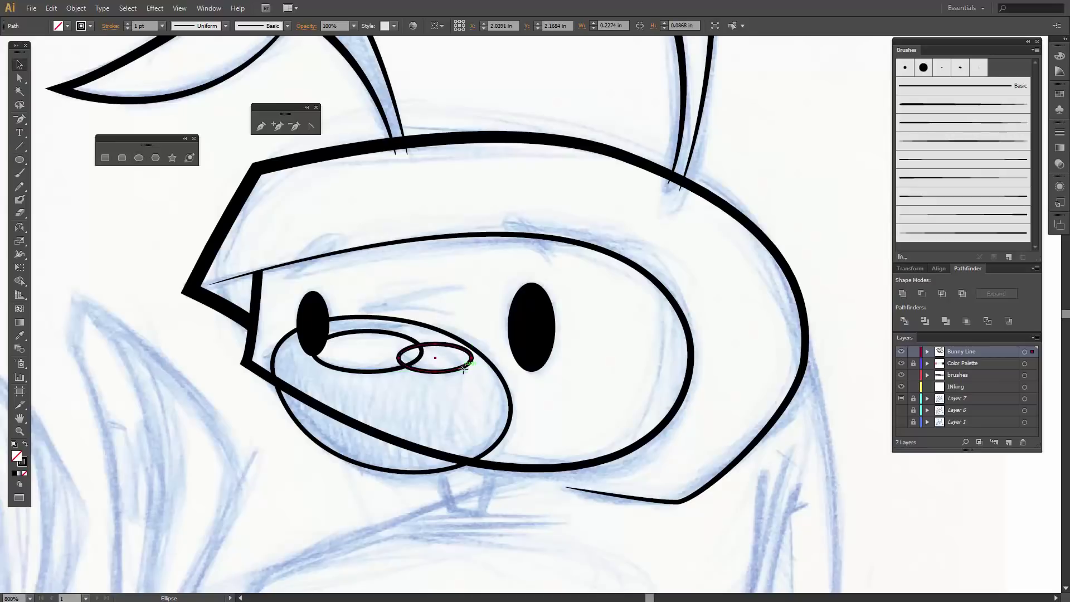
mouse_move(477, 380)
mouse_down()
mouse_move(462, 388)
mouse_move(470, 392)
mouse_up()
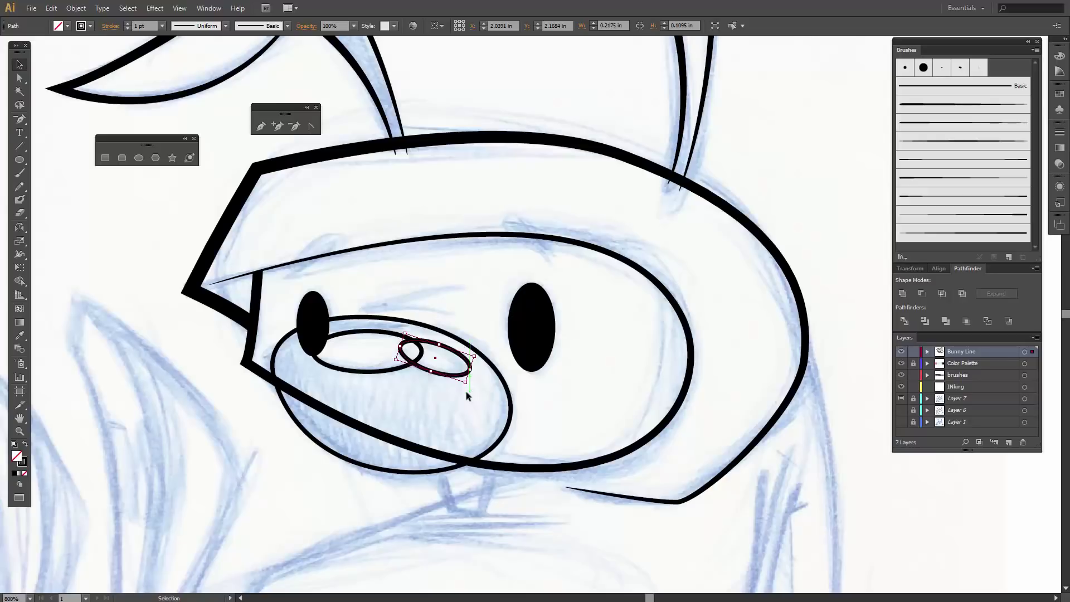
Stretch the small tilted highlight ellipse on the nose to about 0.29 in wide and slightly widen the larger one, increasing their overlap
drag(403, 344, 373, 345)
click(413, 398)
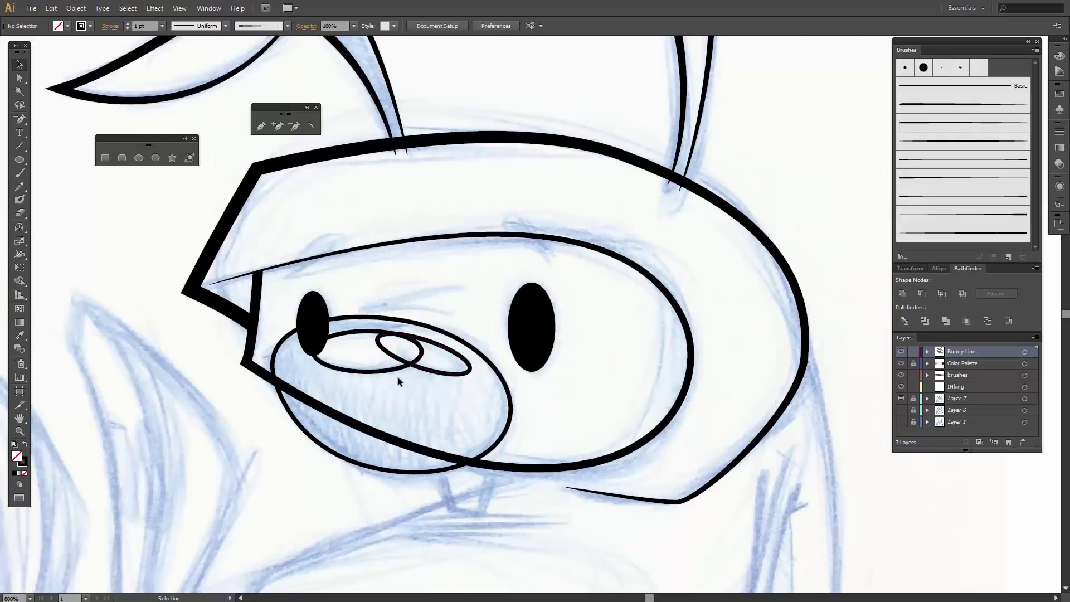
click(426, 354)
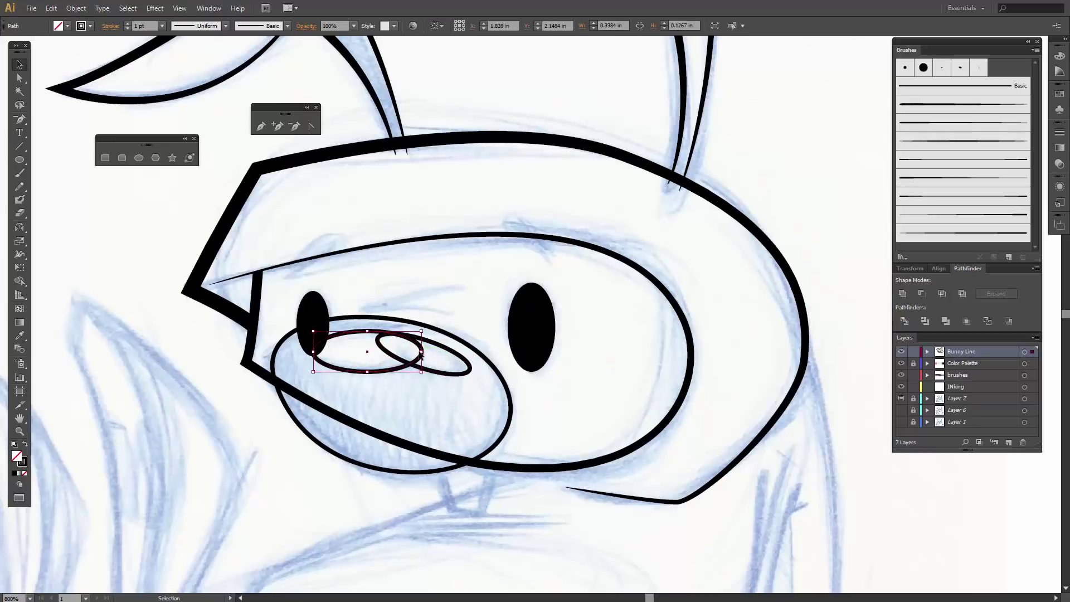
drag(430, 351, 432, 351)
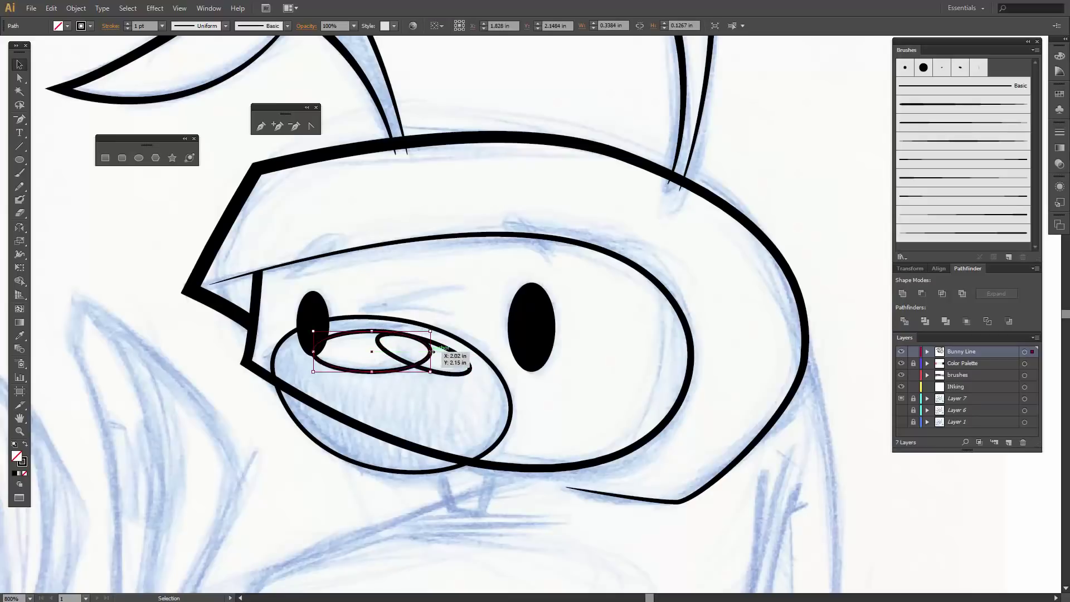
click(425, 400)
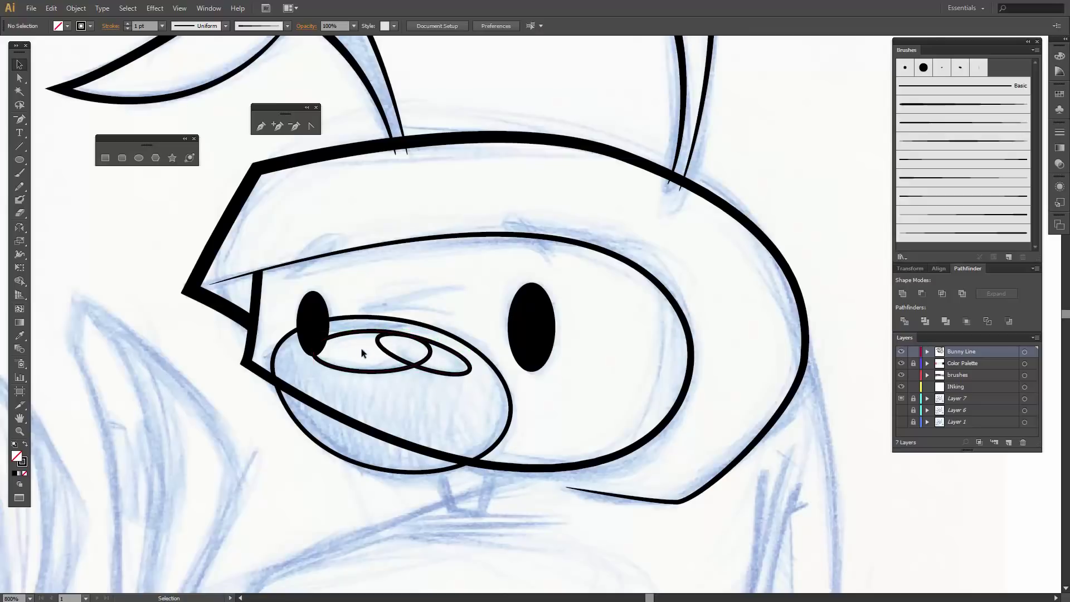
Move both overlapping highlight ellipses together slightly up and to the left within the nose
click(406, 366)
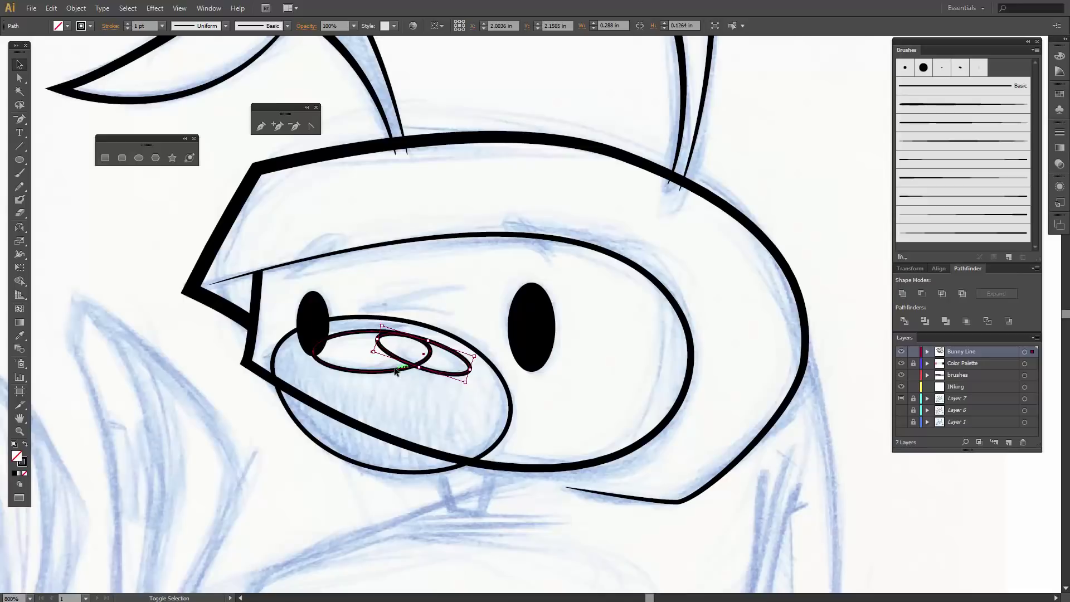
drag(407, 366, 399, 360)
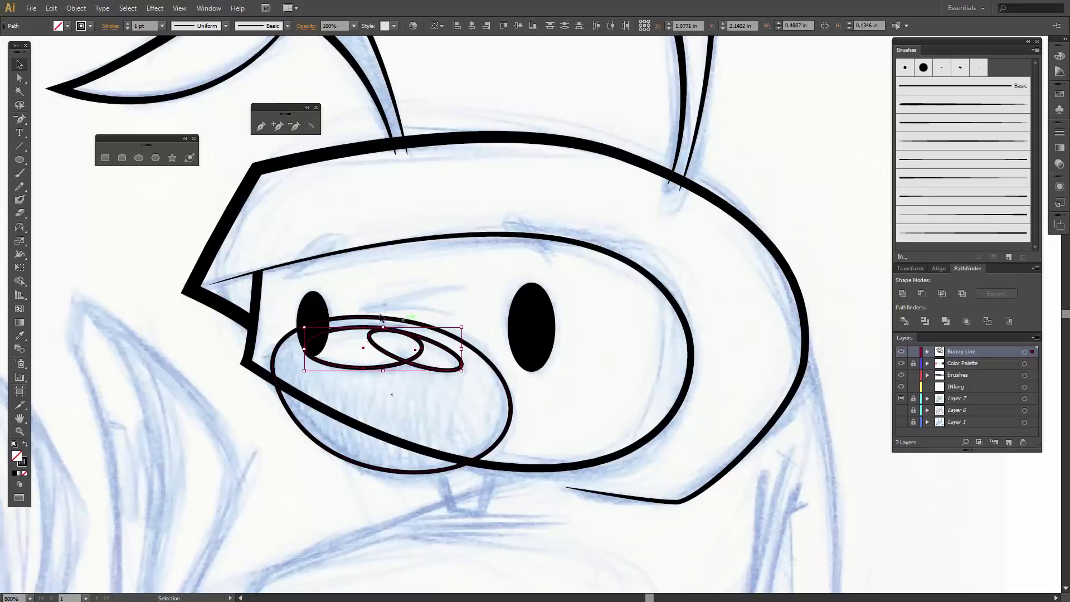
scroll(413, 419, down, 1)
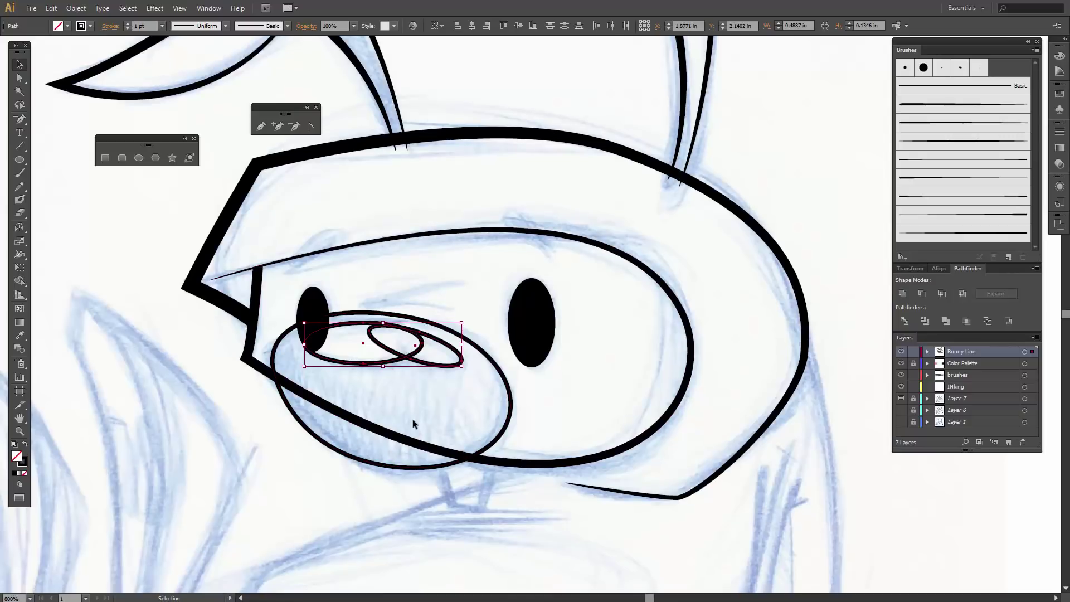
Set the stroke weight of the large nose ellipse to 2 pt
click(485, 354)
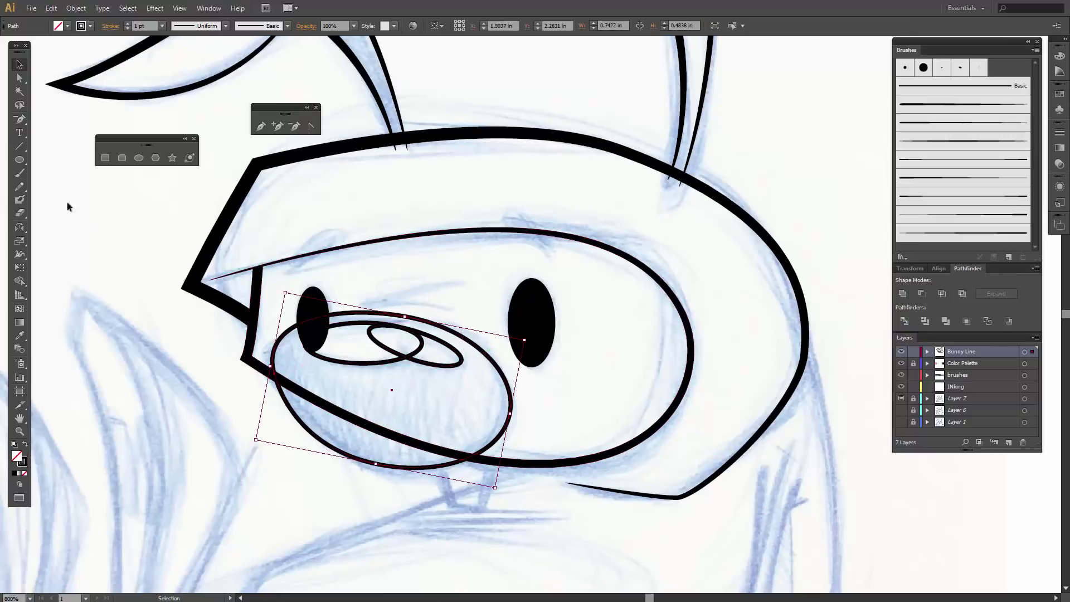
click(130, 23)
scroll(156, 217, down, 2)
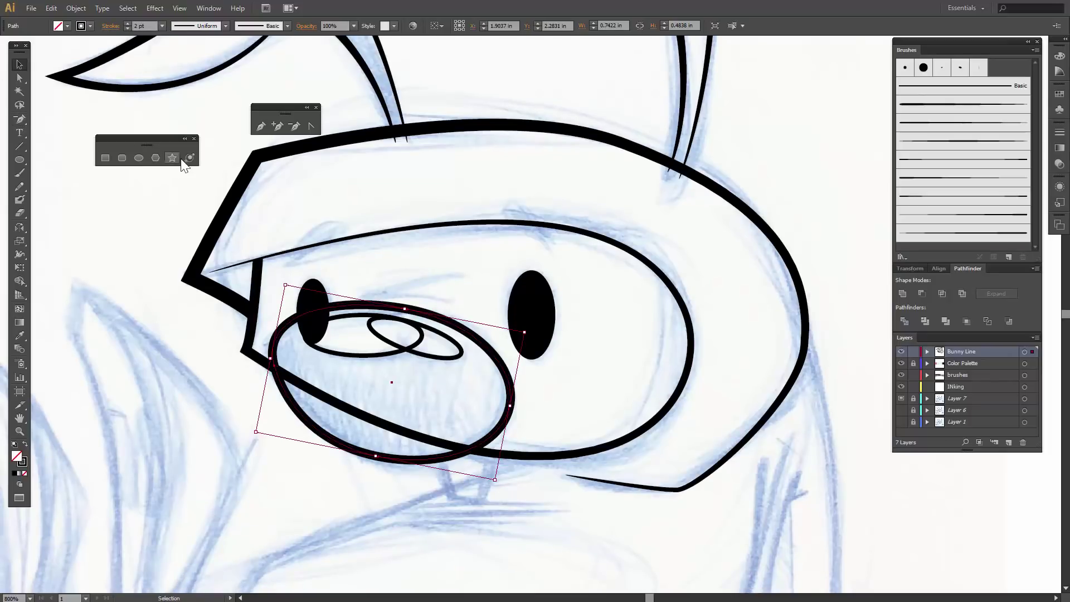
Draw a closed, tapered eyebrow above each eye with the Pen tool, filled black without a stroke
click(262, 125)
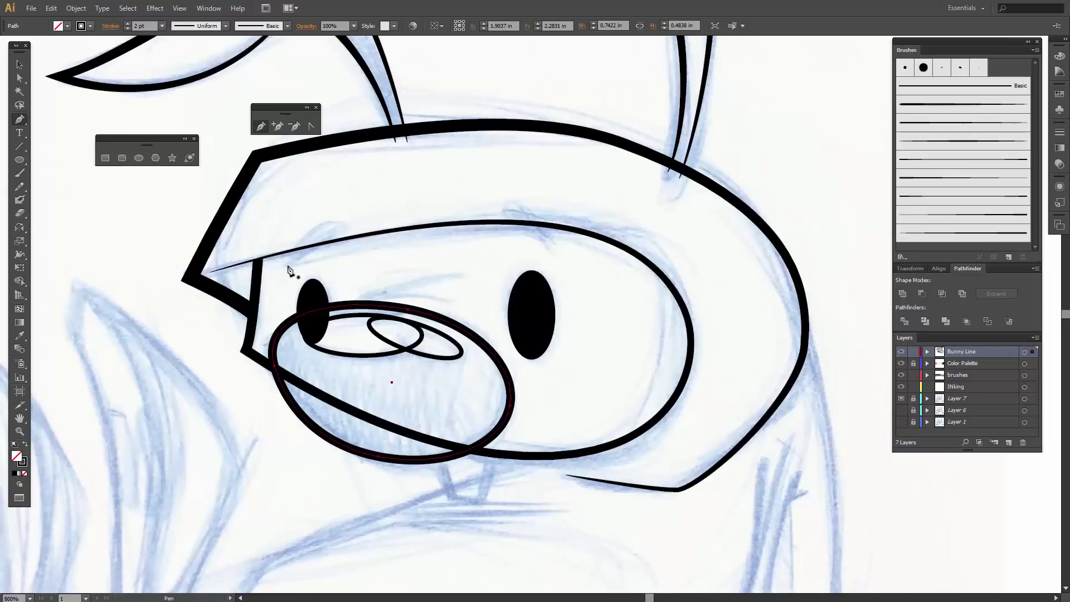
mouse_move(288, 265)
mouse_down()
mouse_move(350, 233)
mouse_move(344, 213)
mouse_up()
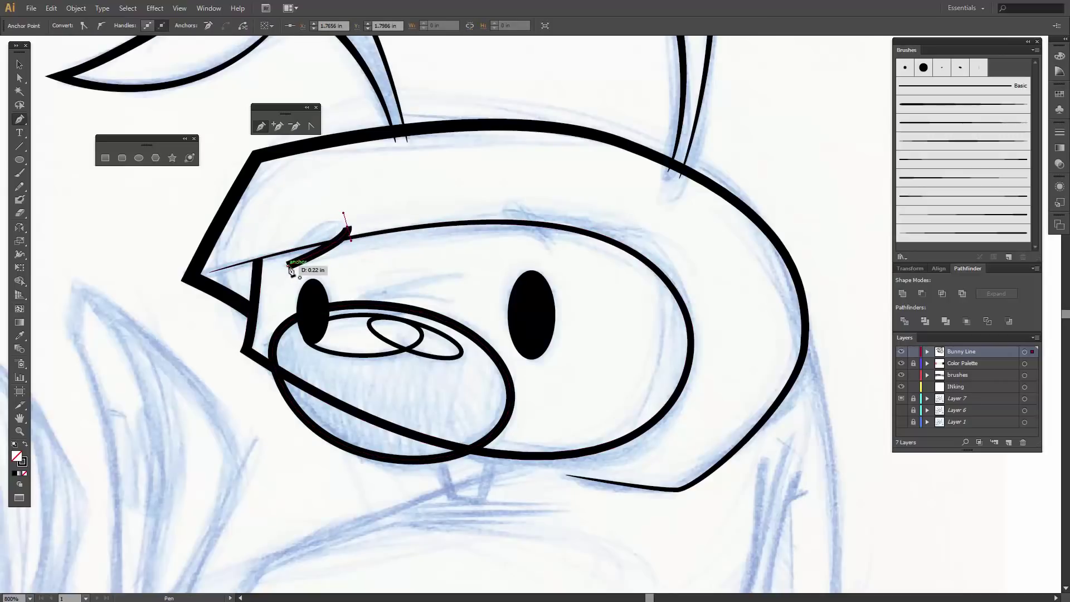
drag(280, 283, 270, 306)
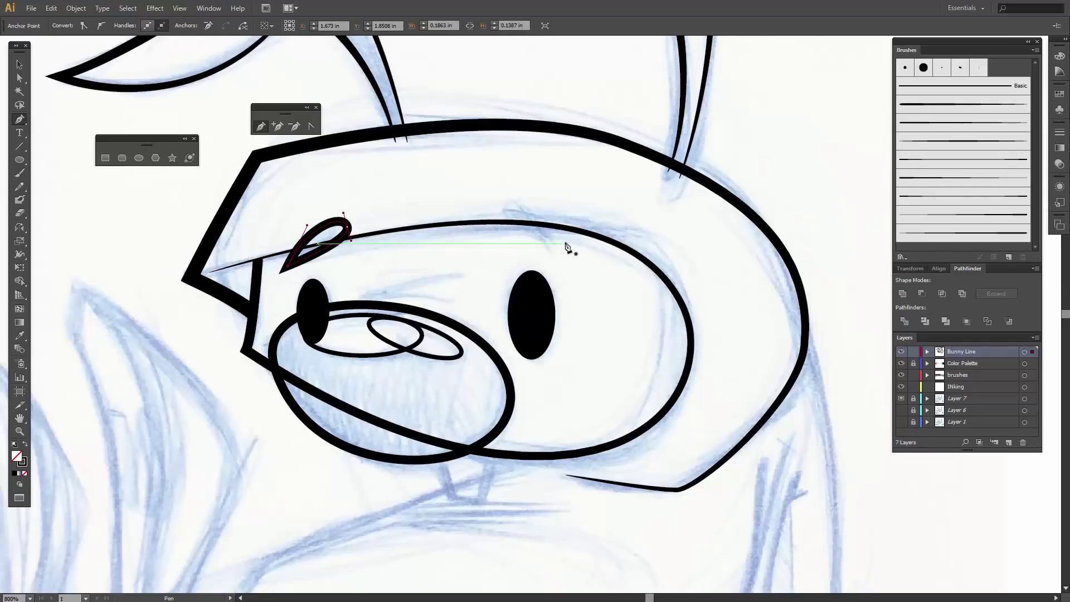
mouse_move(555, 249)
mouse_down()
mouse_move(539, 221)
mouse_move(488, 210)
mouse_up()
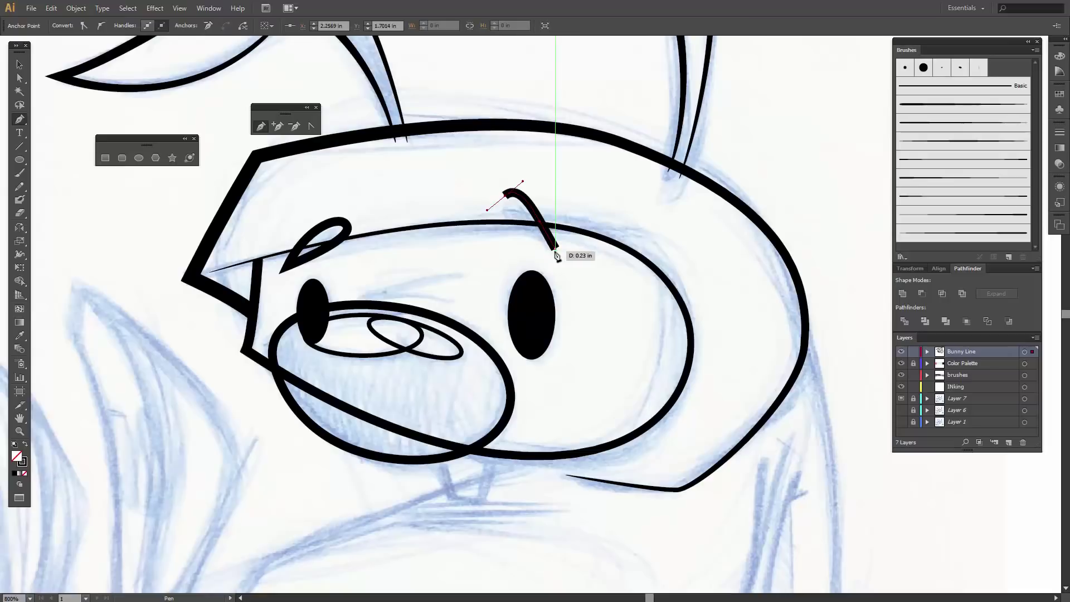
drag(557, 246, 569, 275)
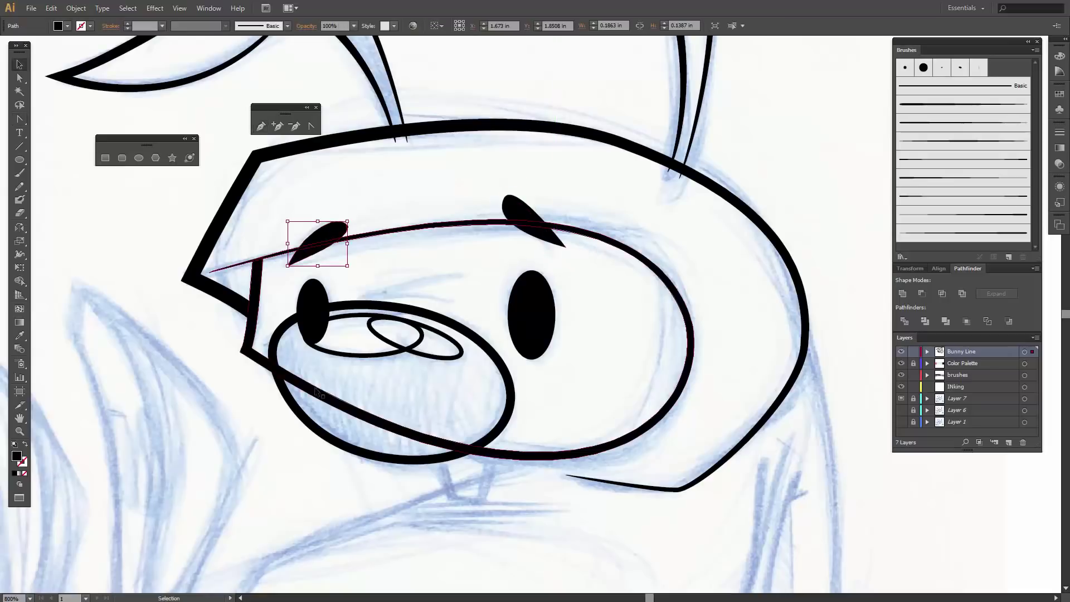
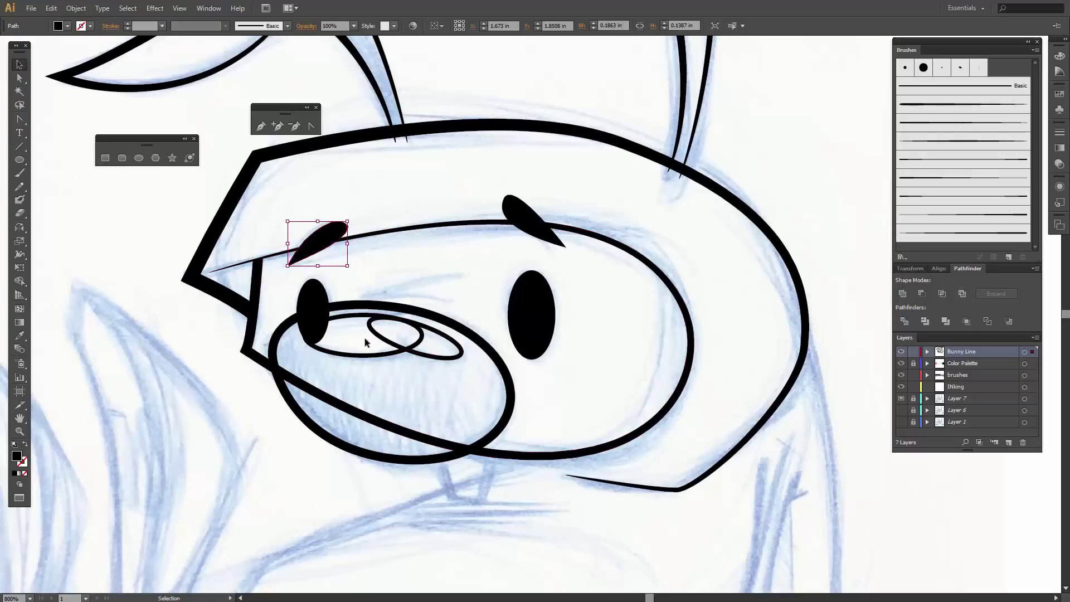
Remove the stroke from both highlight ellipses on the nose and fill them with white
click(390, 359)
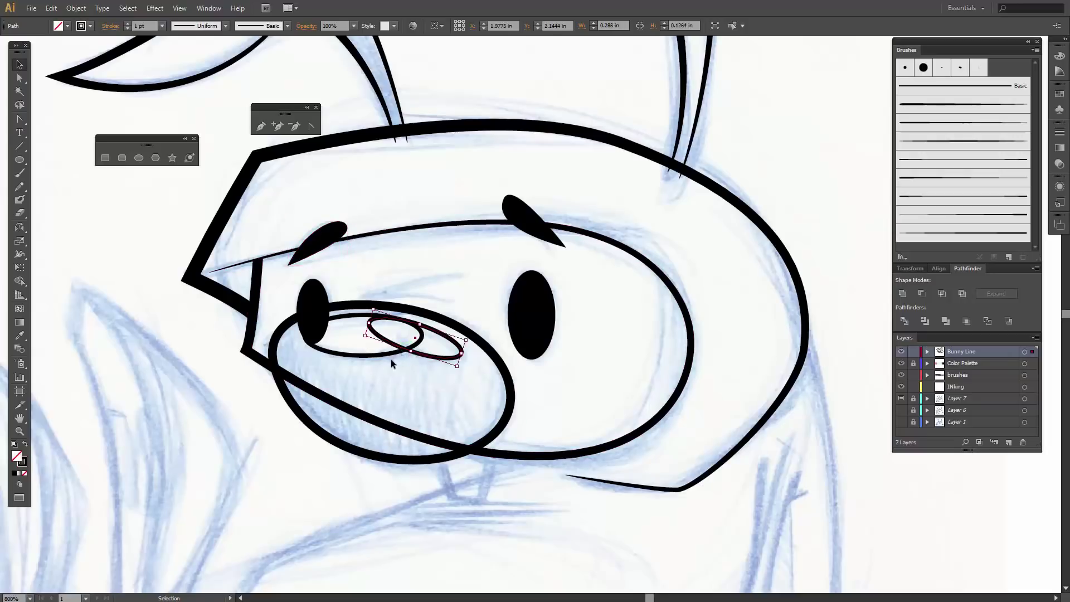
shift+click(380, 356)
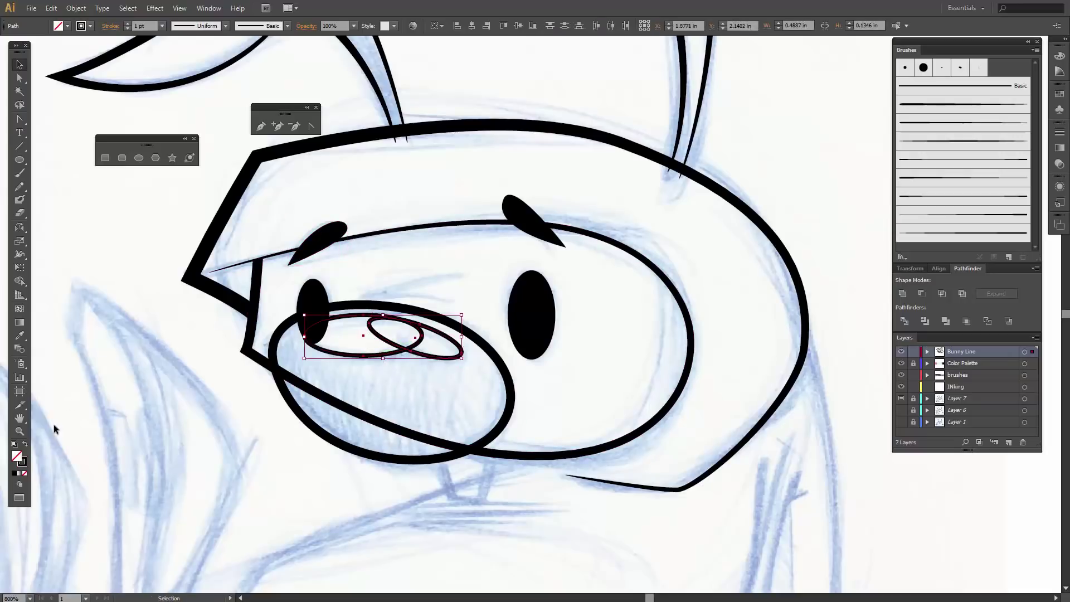
click(90, 26)
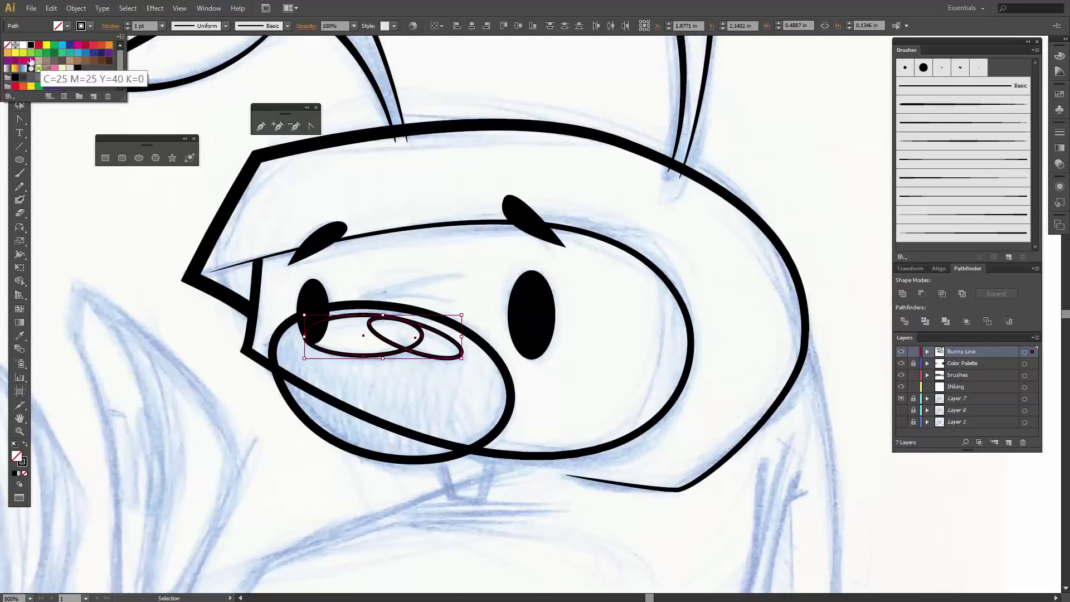
click(8, 45)
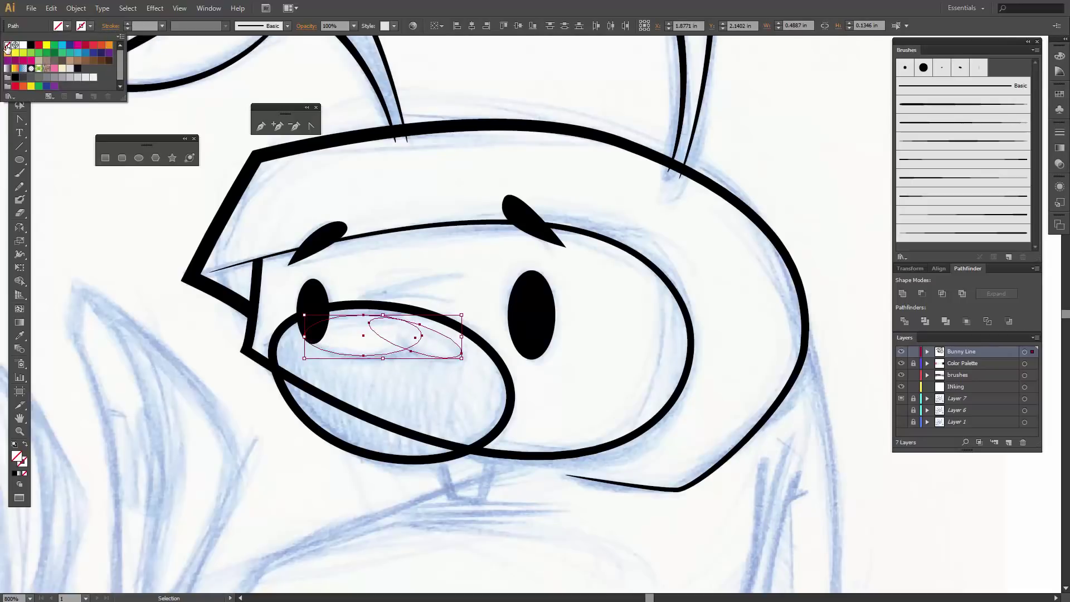
click(68, 26)
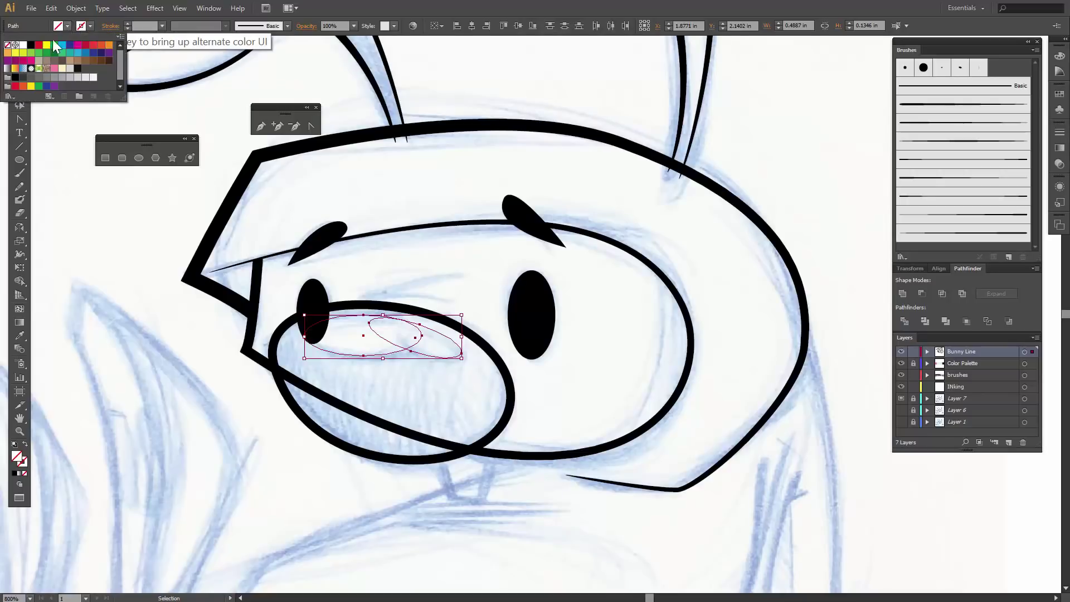
click(23, 45)
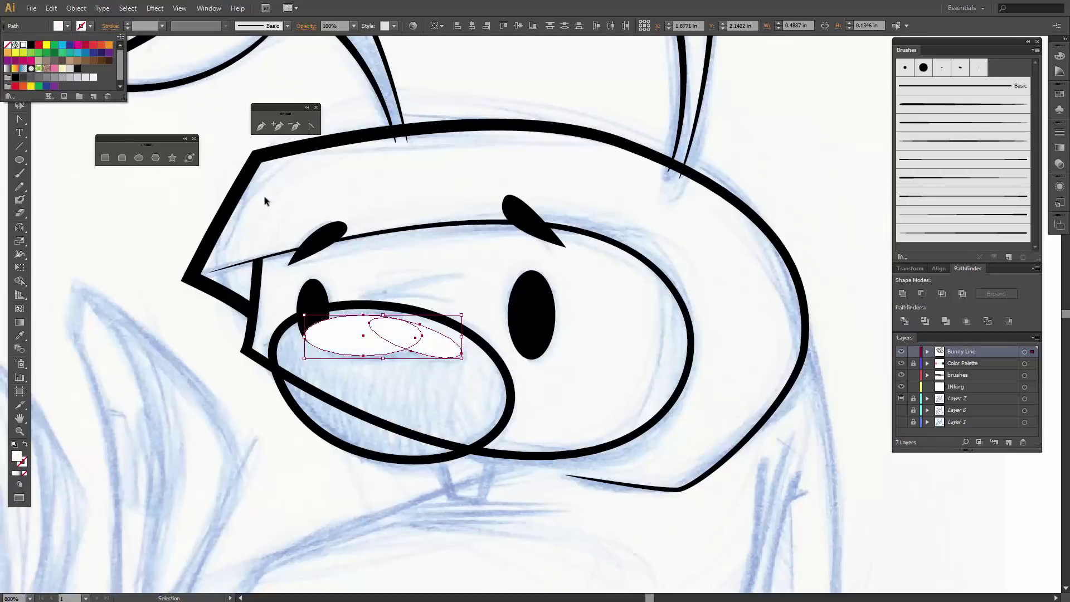
click(407, 280)
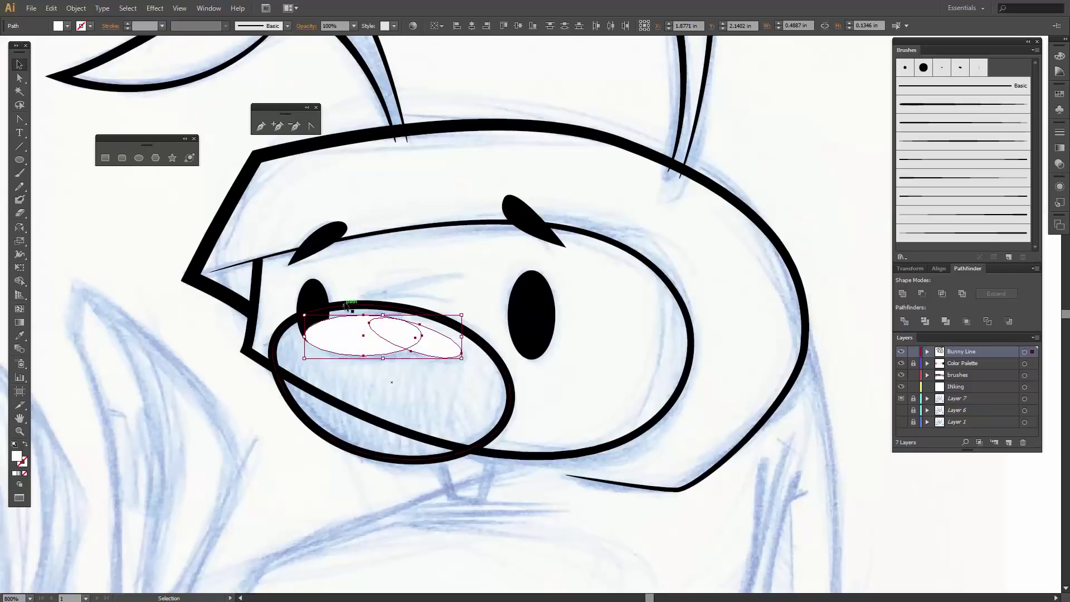
Erase the section of the inner face outline that runs through the nose ellipse
click(508, 450)
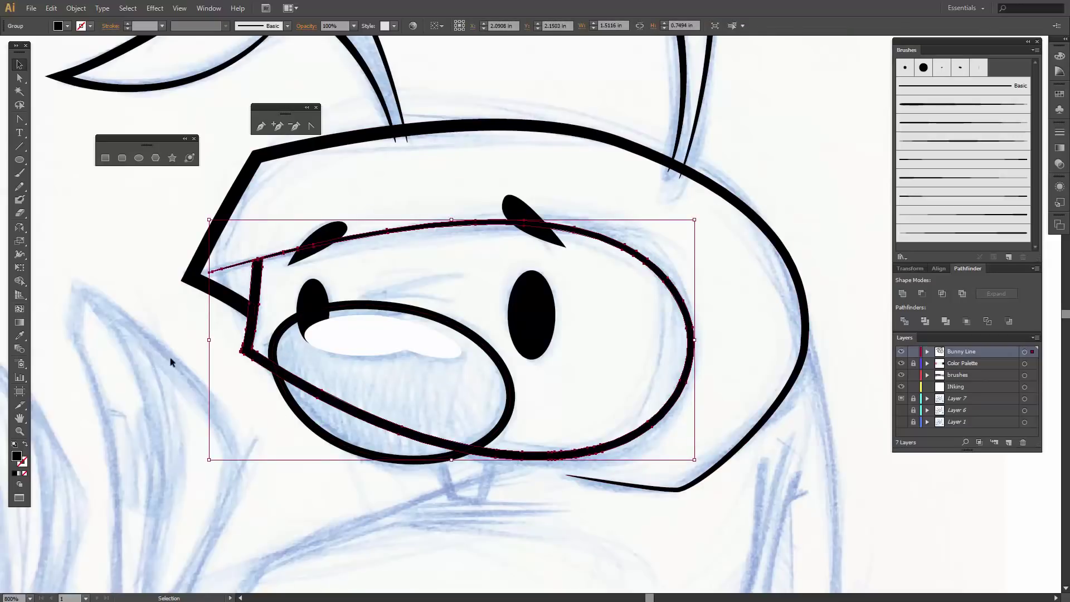
key(shift+e)
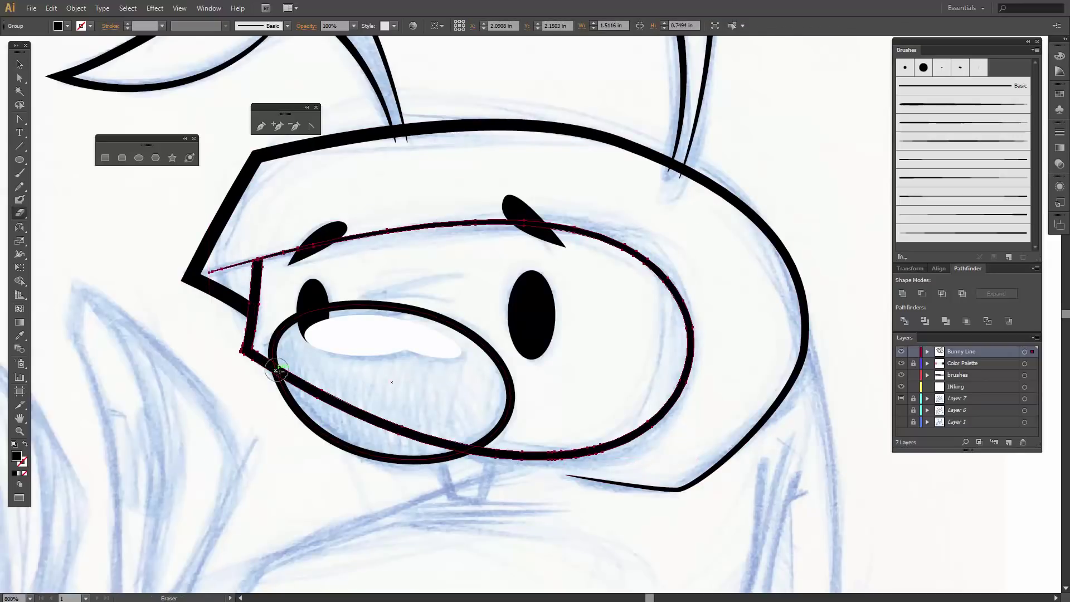
mouse_move(289, 364)
mouse_down()
mouse_move(297, 385)
mouse_move(356, 410)
mouse_move(430, 437)
mouse_move(463, 435)
mouse_move(442, 446)
mouse_move(415, 433)
mouse_up()
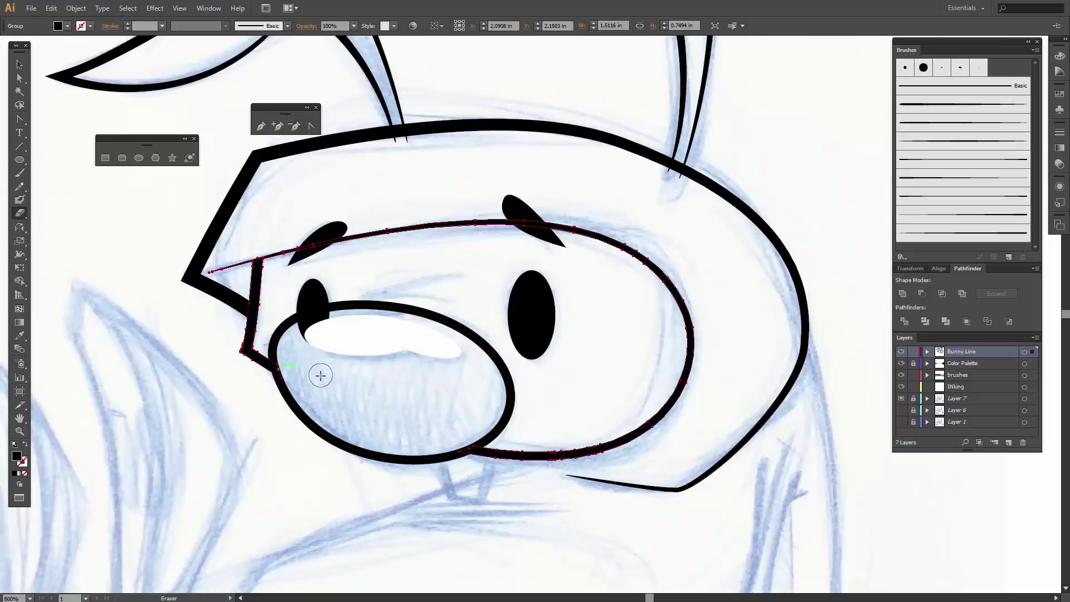
key(v)
Erase the lower part of the left eye where it overlaps the nose, leaving only the portion above the nose outline
click(309, 304)
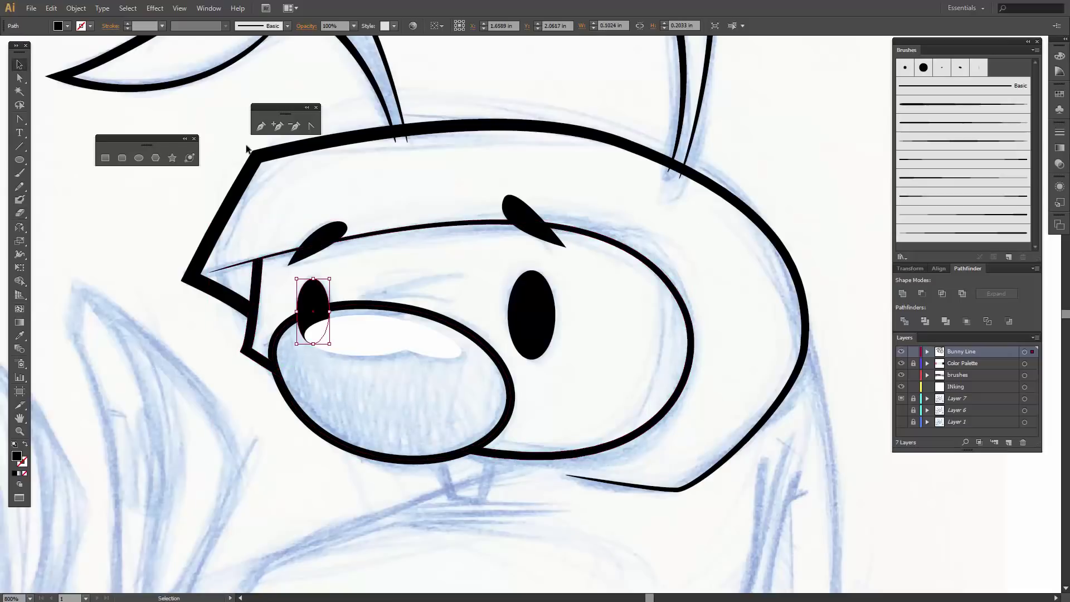
click(76, 8)
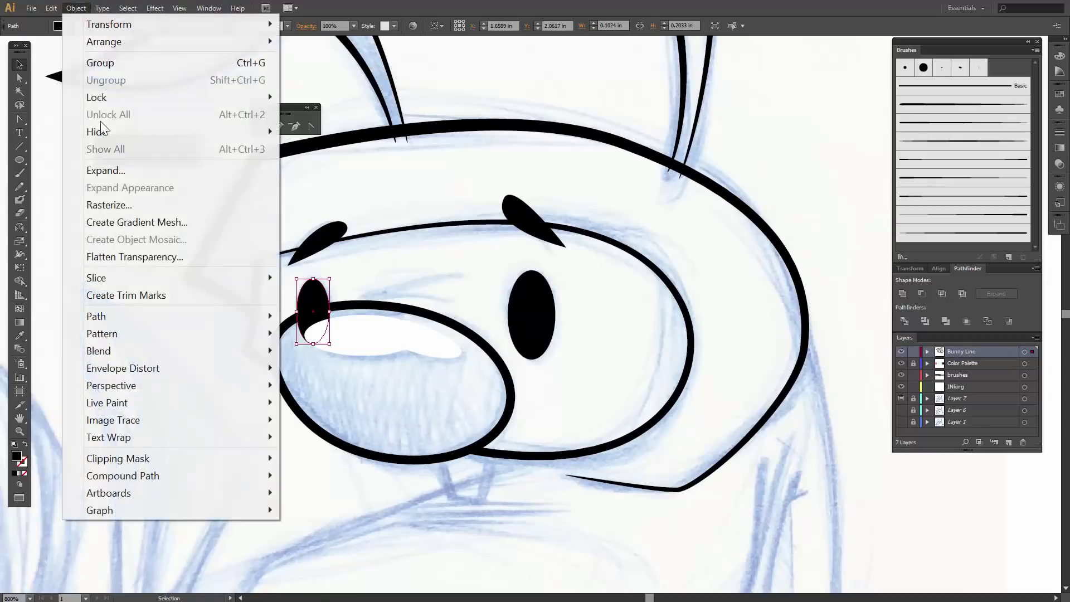
click(125, 166)
key(shift+e)
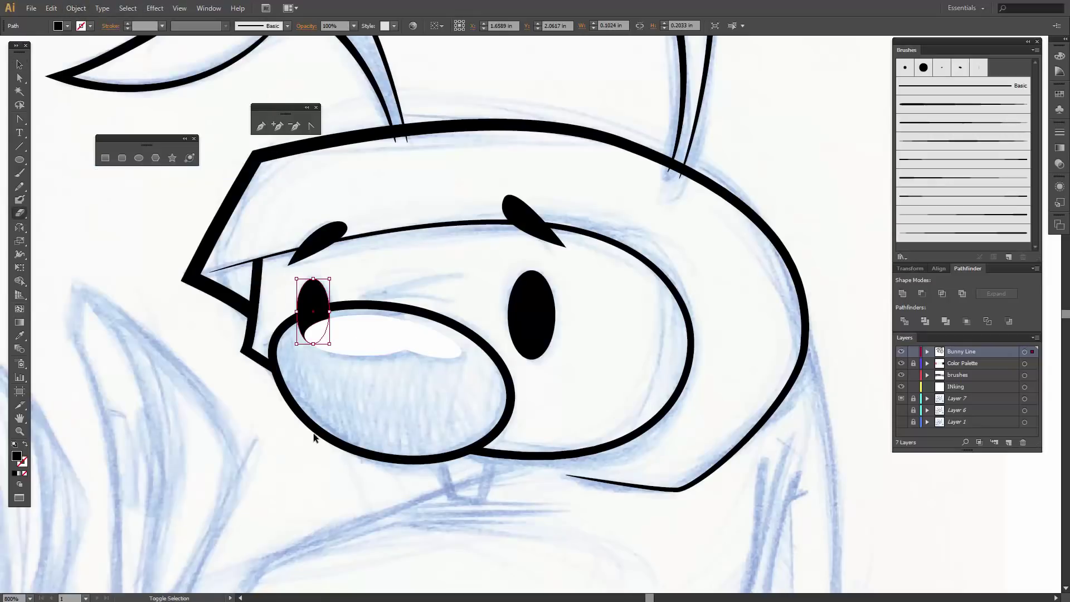
mouse_move(322, 320)
mouse_down()
mouse_move(307, 334)
mouse_move(324, 340)
mouse_up()
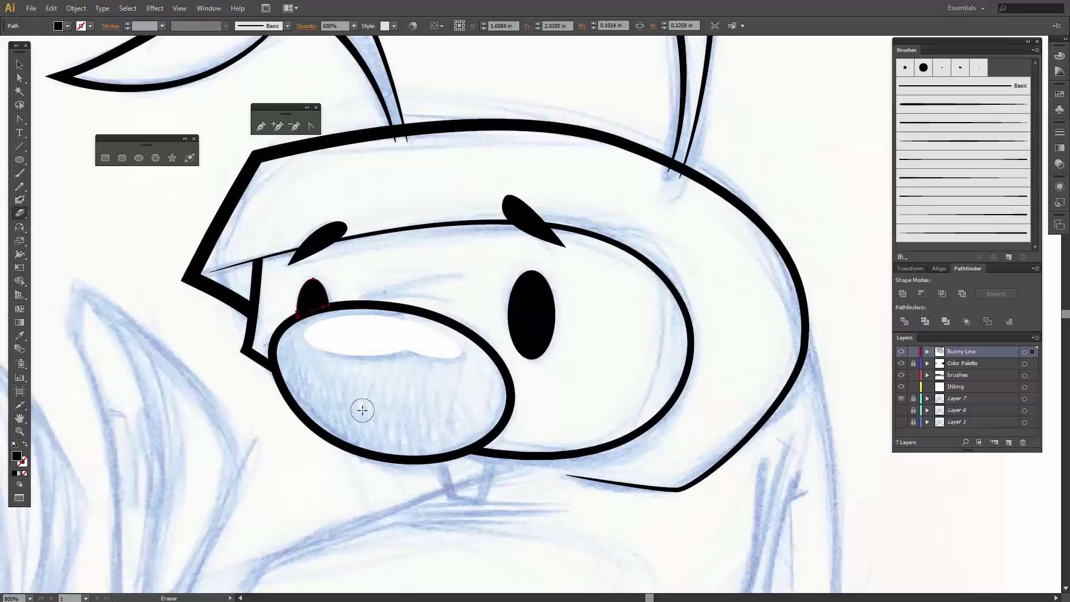
key(v)
click(362, 412)
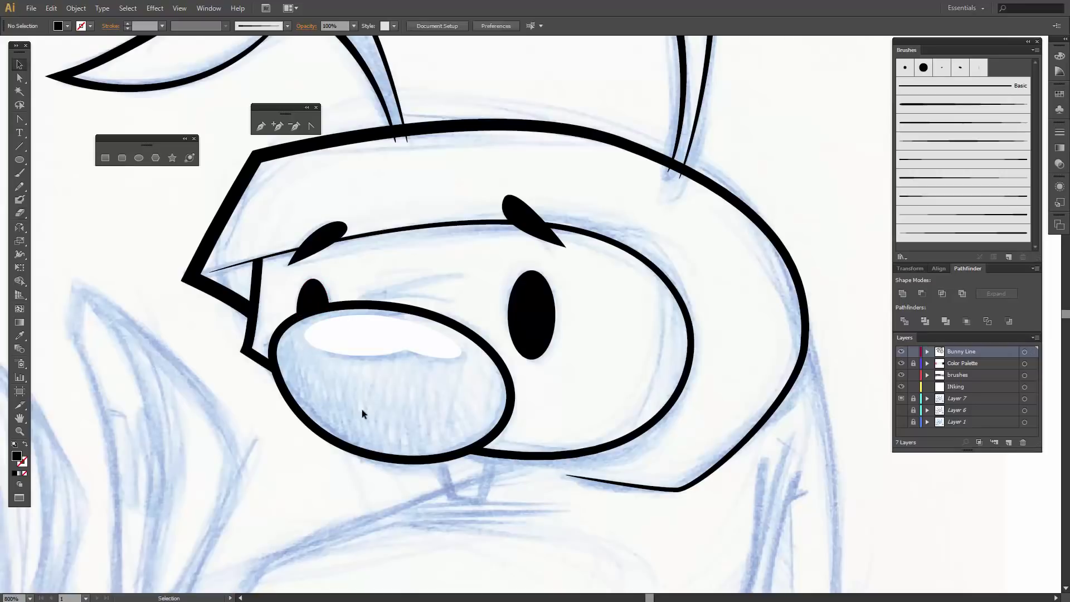
Fill the nose ellipse with the light gray swatch
click(338, 443)
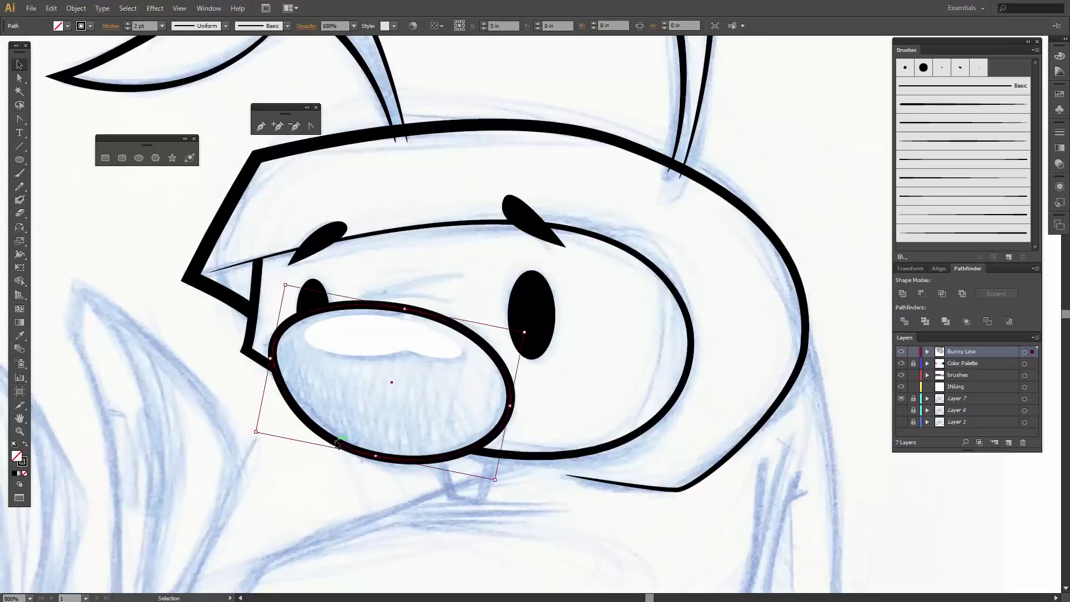
click(59, 28)
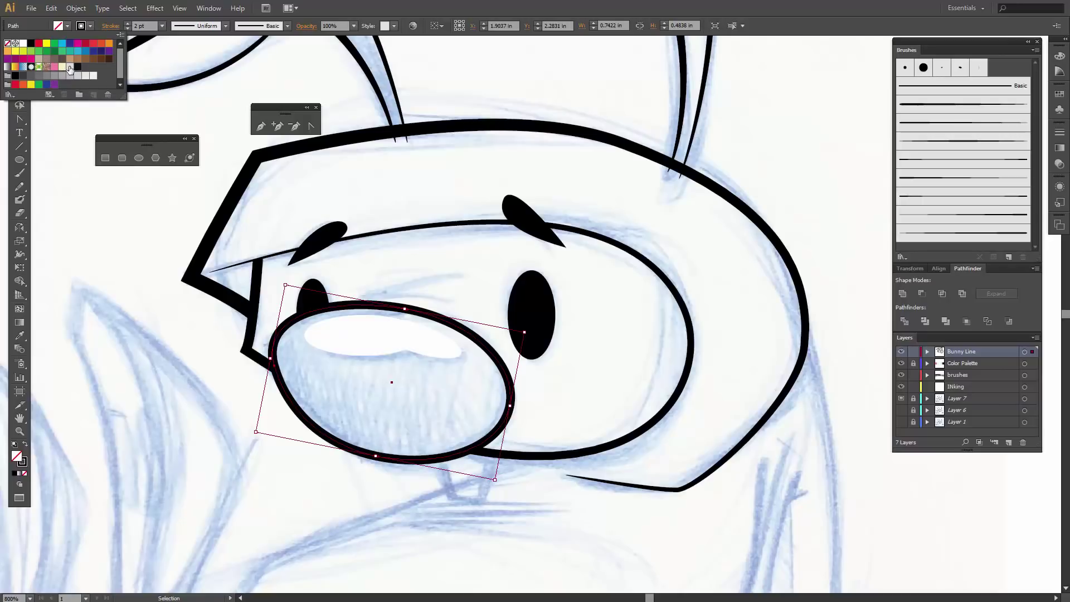
click(70, 67)
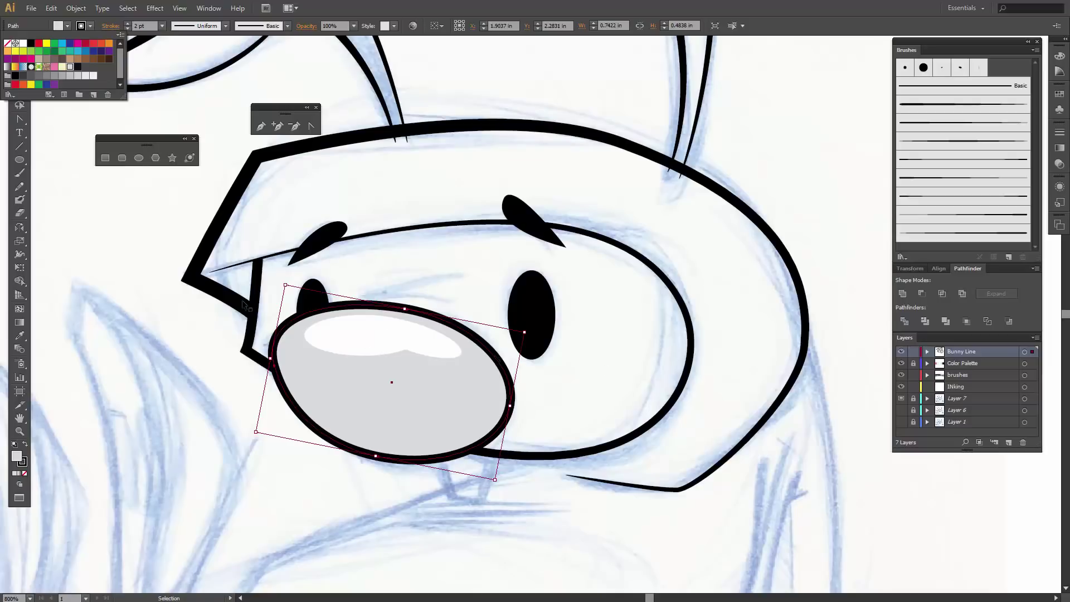
Draw a short curved wrinkle line just above the nose with the Pen tool and apply a brush that tapers toward its end
key(p)
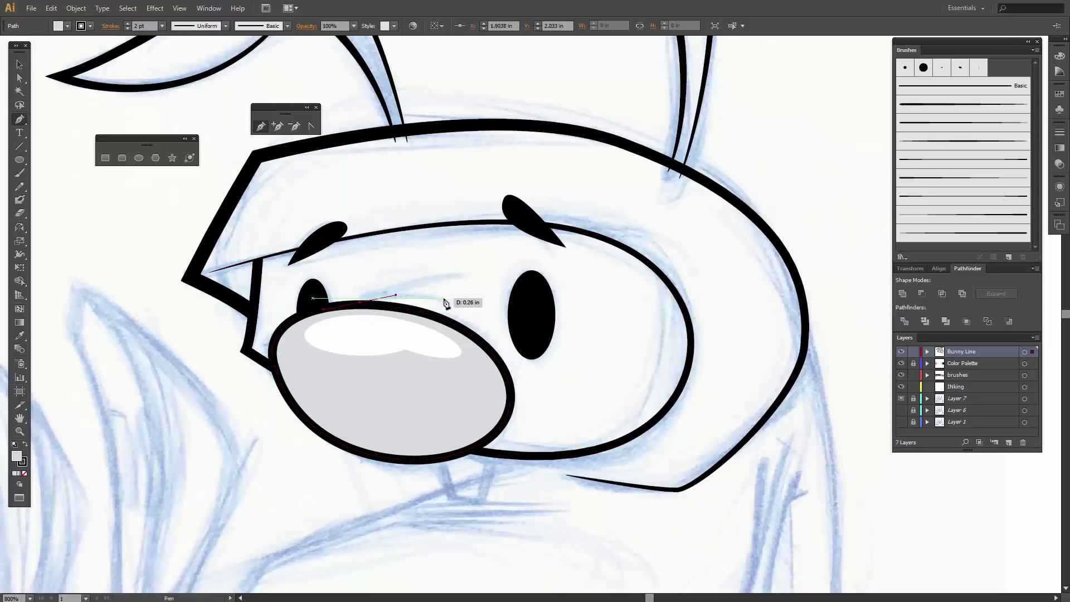
drag(446, 301, 470, 313)
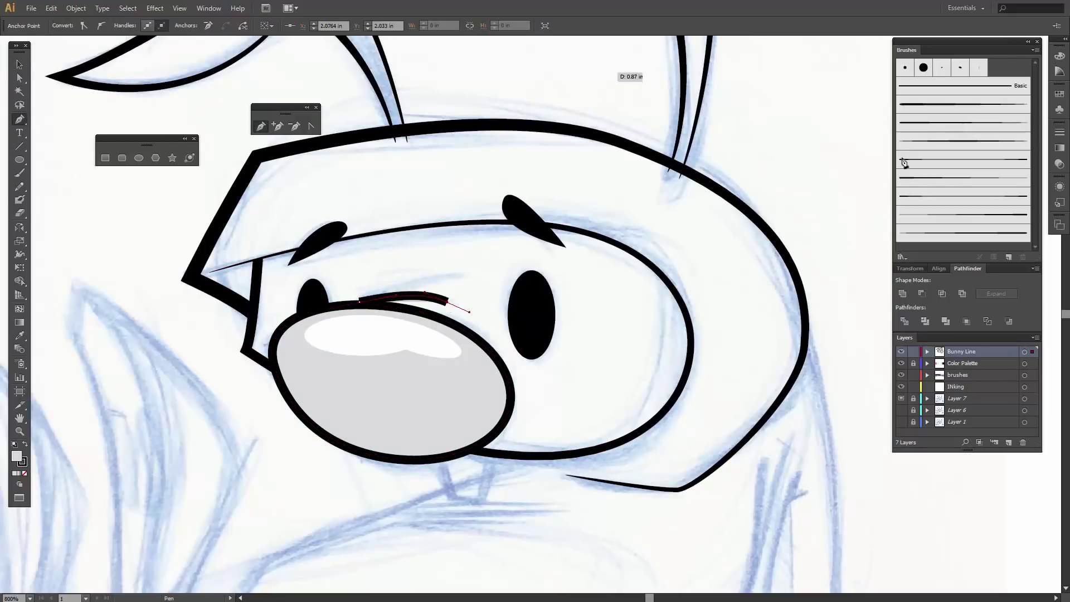
click(923, 180)
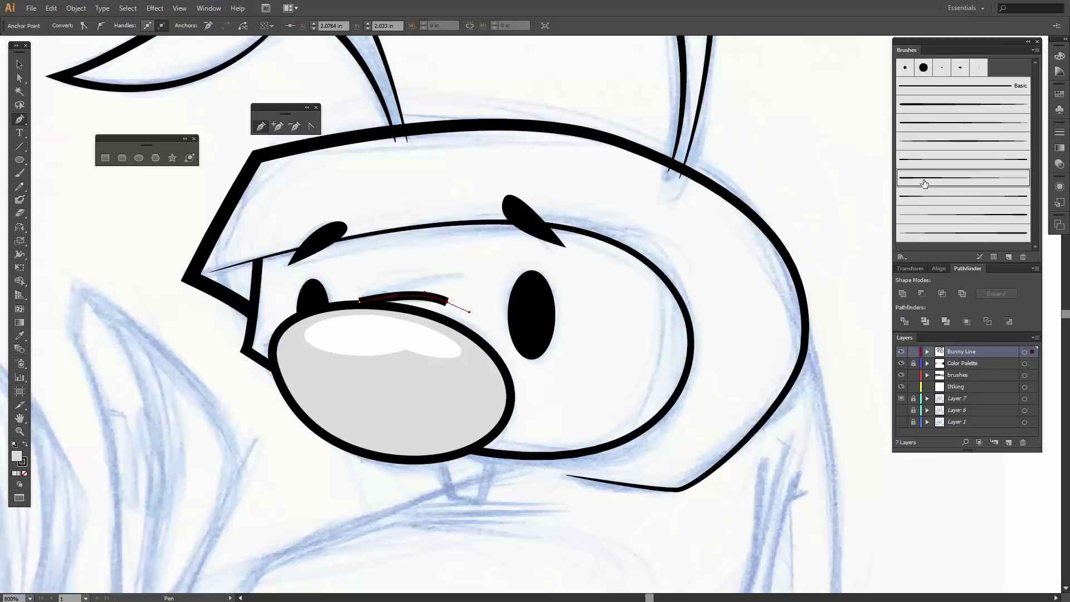
Nudge the wrinkle line's starting anchor left and slightly down onto the nose outline
key(a)
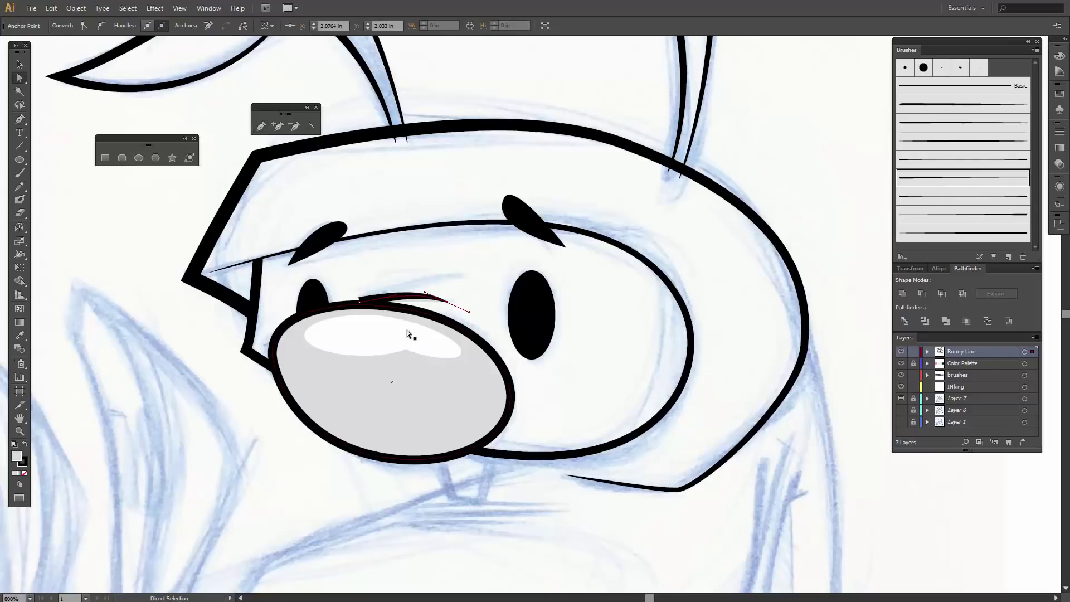
click(360, 301)
key(Left)
key(Left)
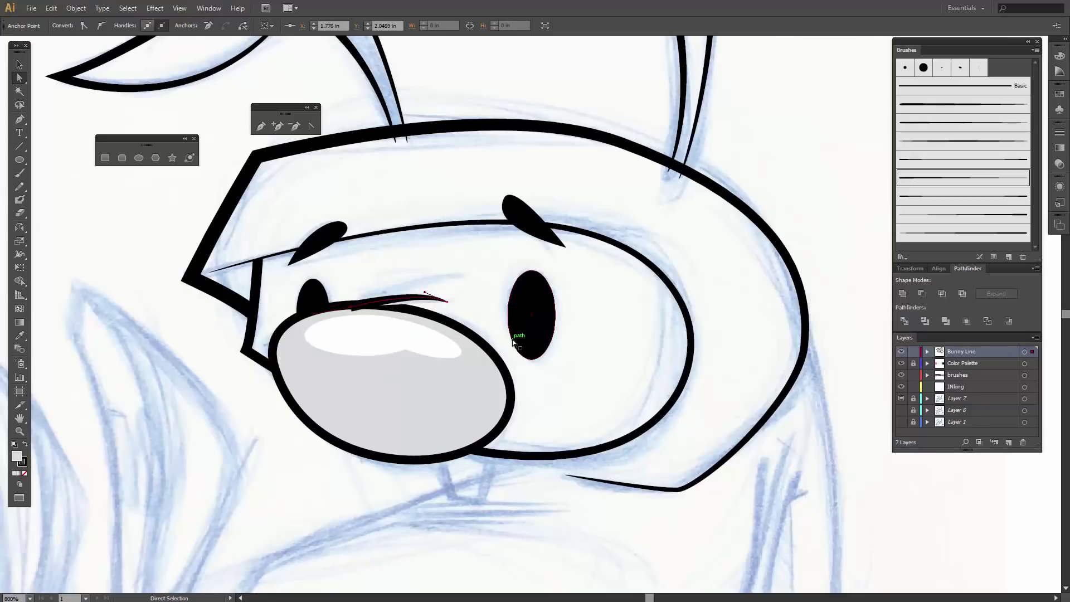
key(Left)
key(Up)
key(Down)
Set the wrinkle line's stroke weight to 0.75 pt
key(v)
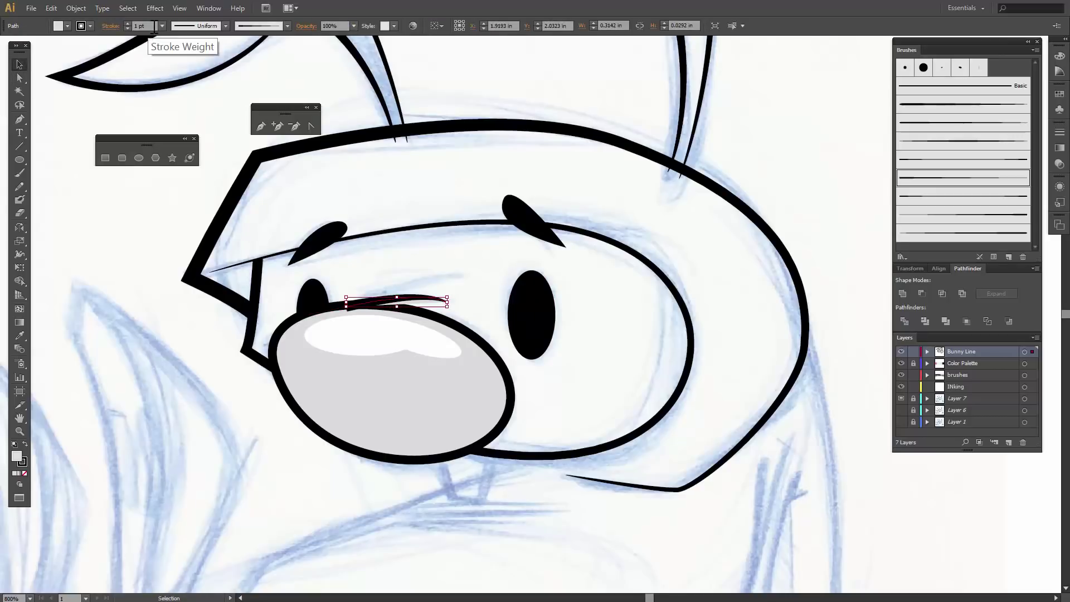
click(162, 26)
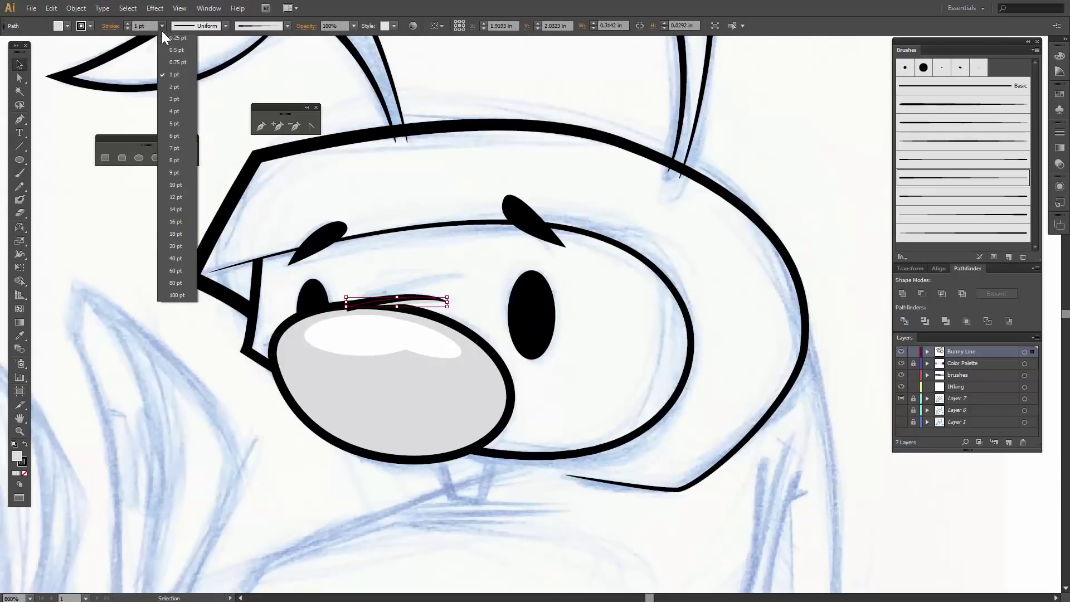
click(170, 61)
Draw a second, higher wrinkle line between the eyes, adjust its end handle, and apply the same tapered brush
key(p)
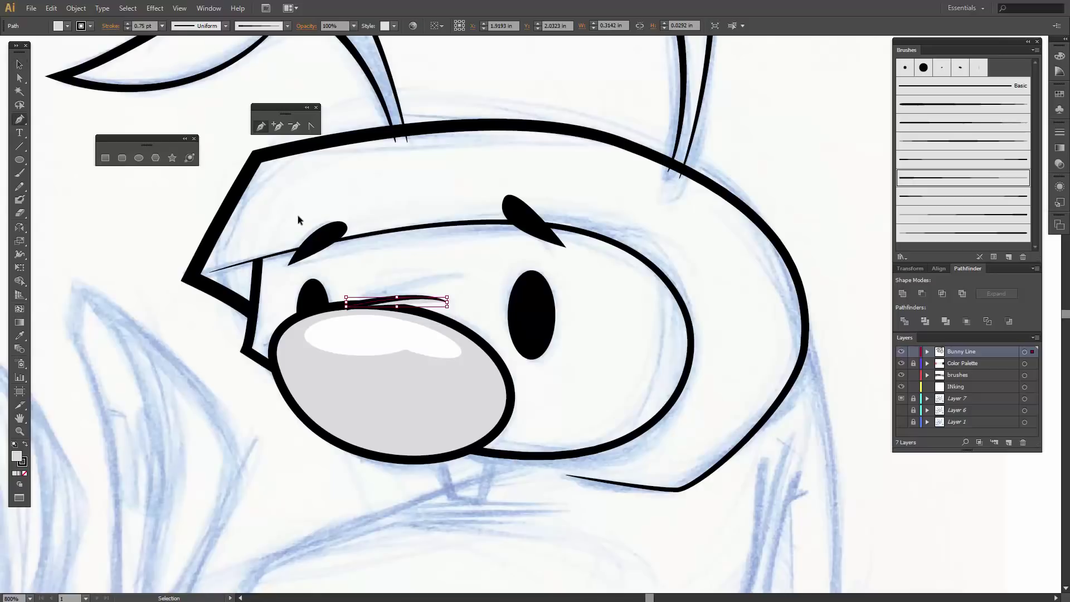
drag(346, 302, 372, 293)
drag(457, 276, 466, 279)
key(ctrl)
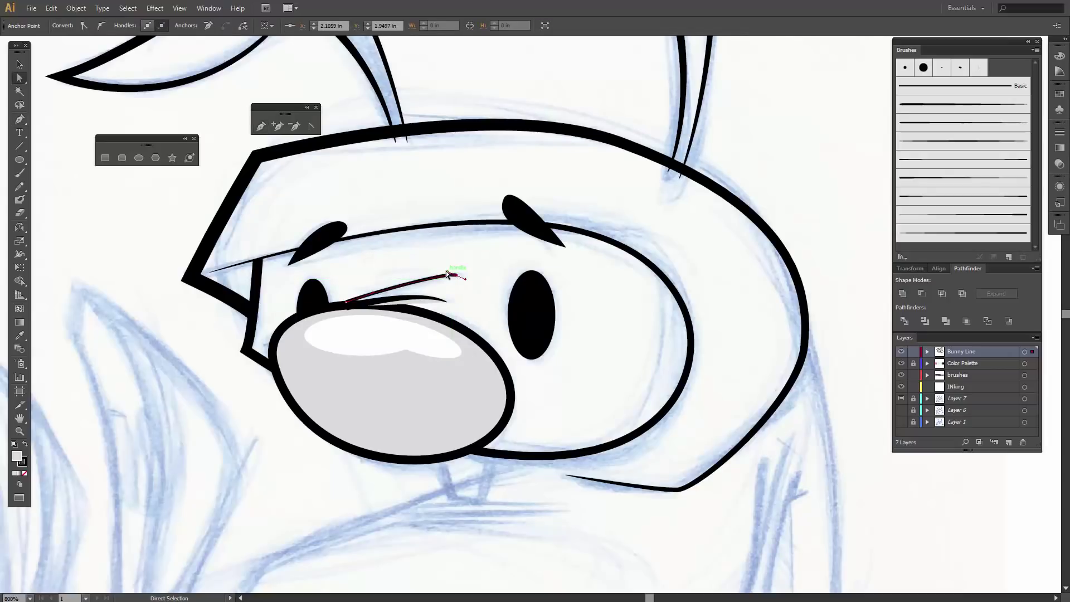
drag(446, 271, 440, 270)
click(915, 182)
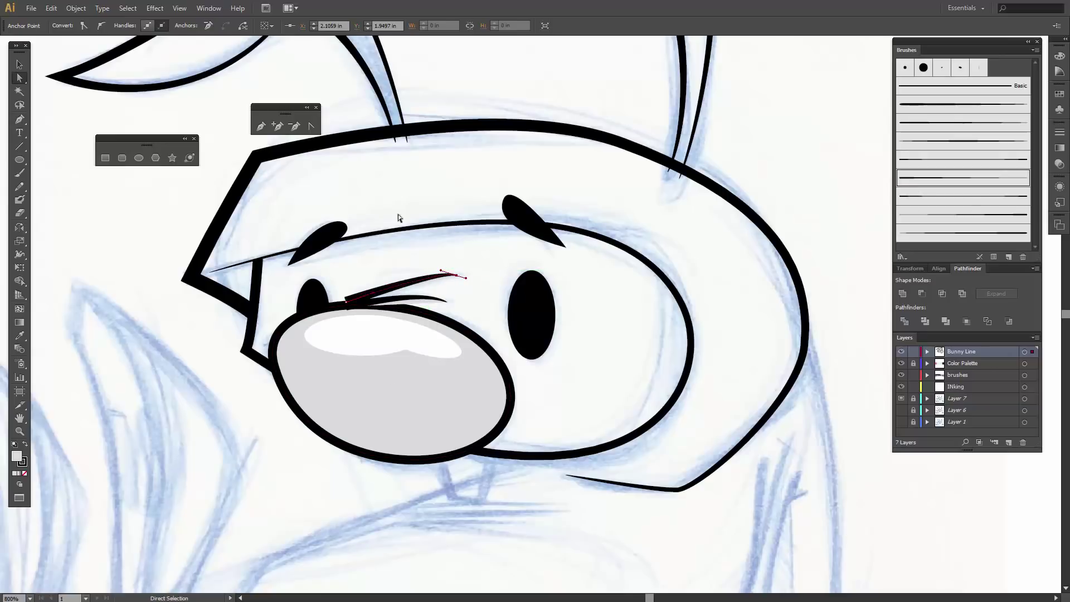
Set the upper wrinkle line's stroke weight to 0.5 pt
key(v)
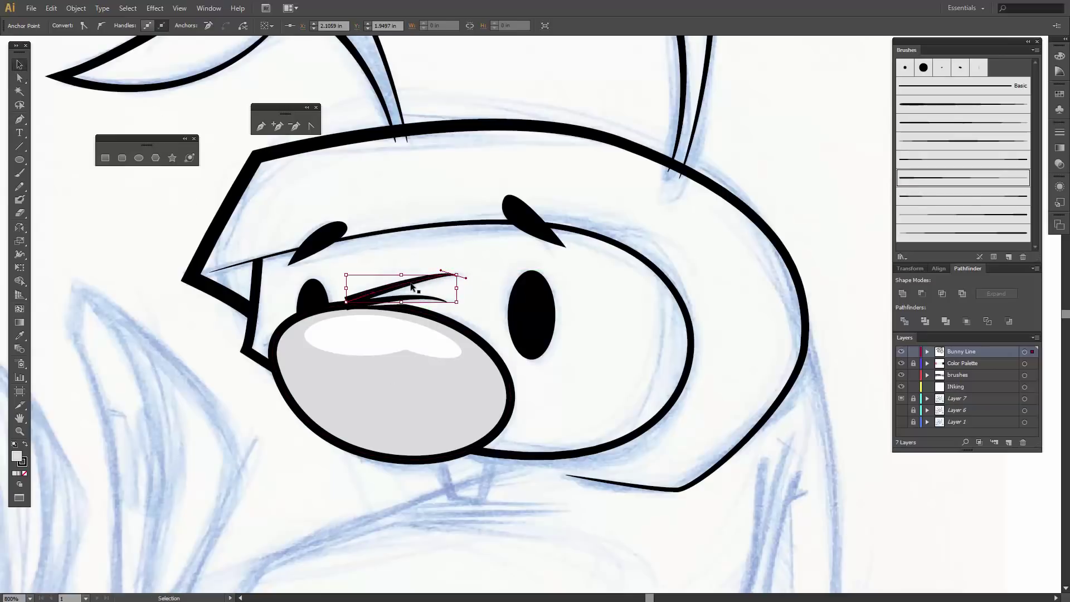
click(162, 29)
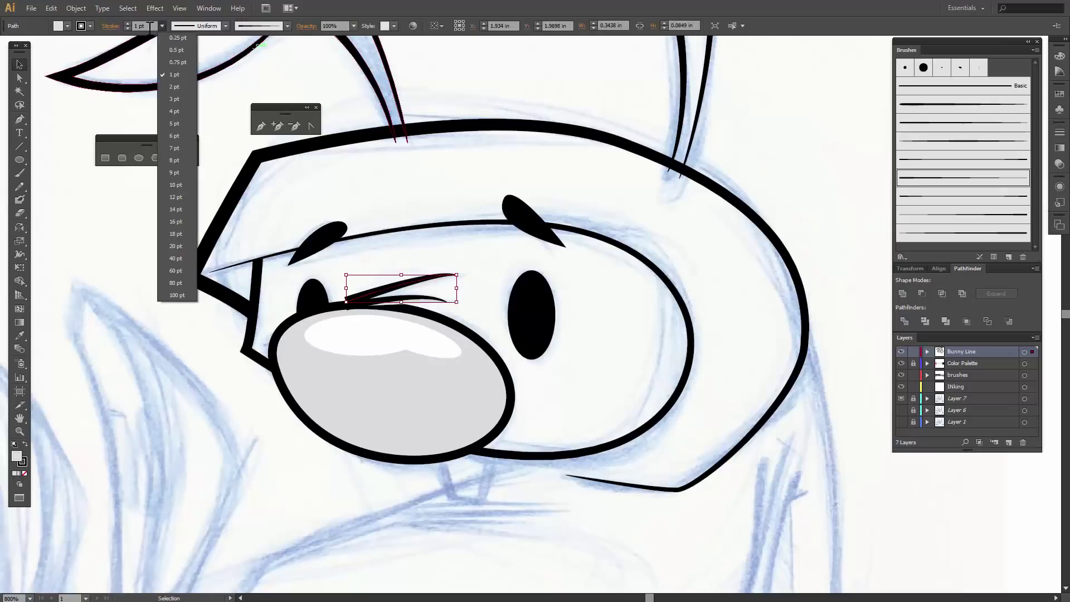
click(177, 50)
Nudge the starting anchors of both wrinkle lines left and down so they merge into the nose outline
key(a)
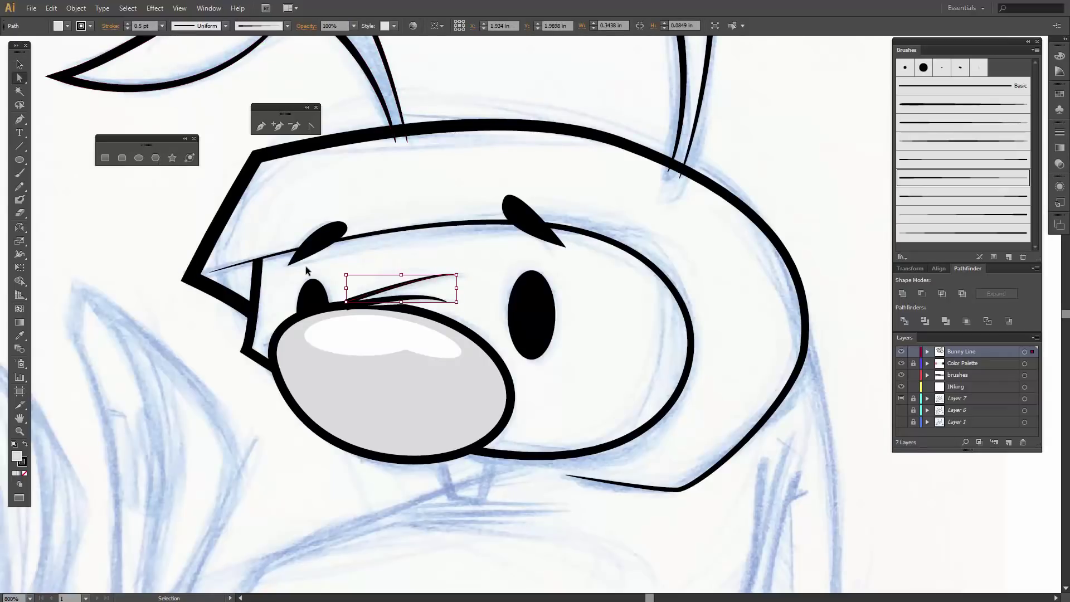
click(348, 306)
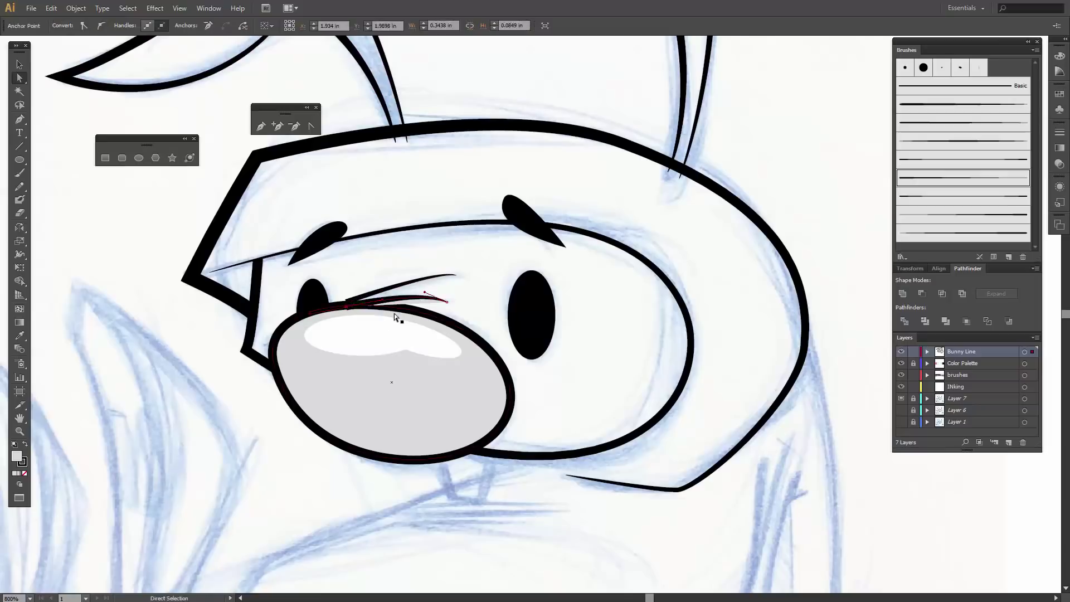
key(Left)
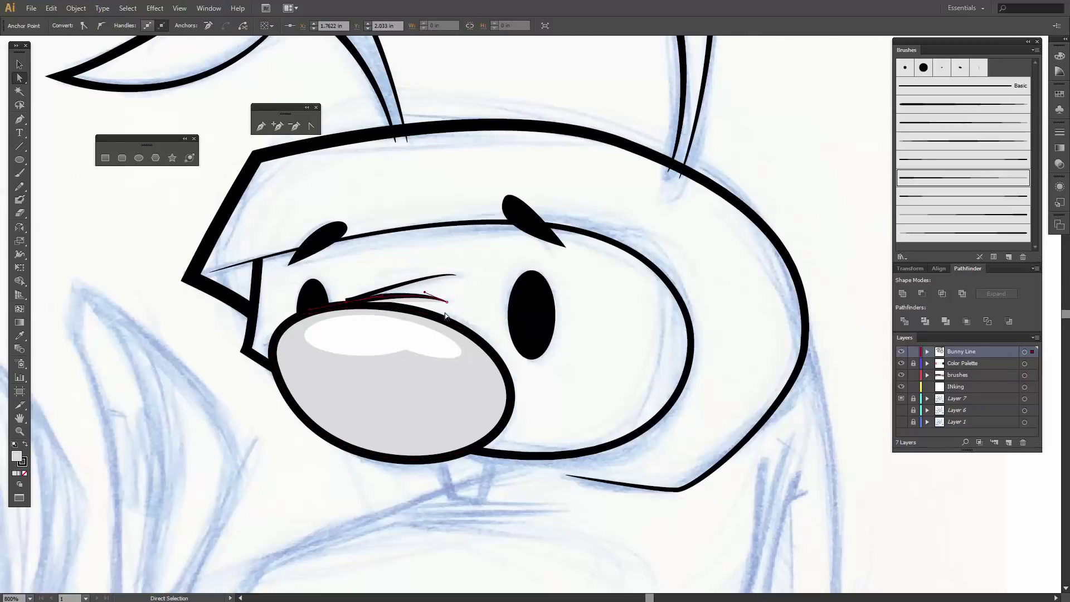
key(Left)
key(Left)
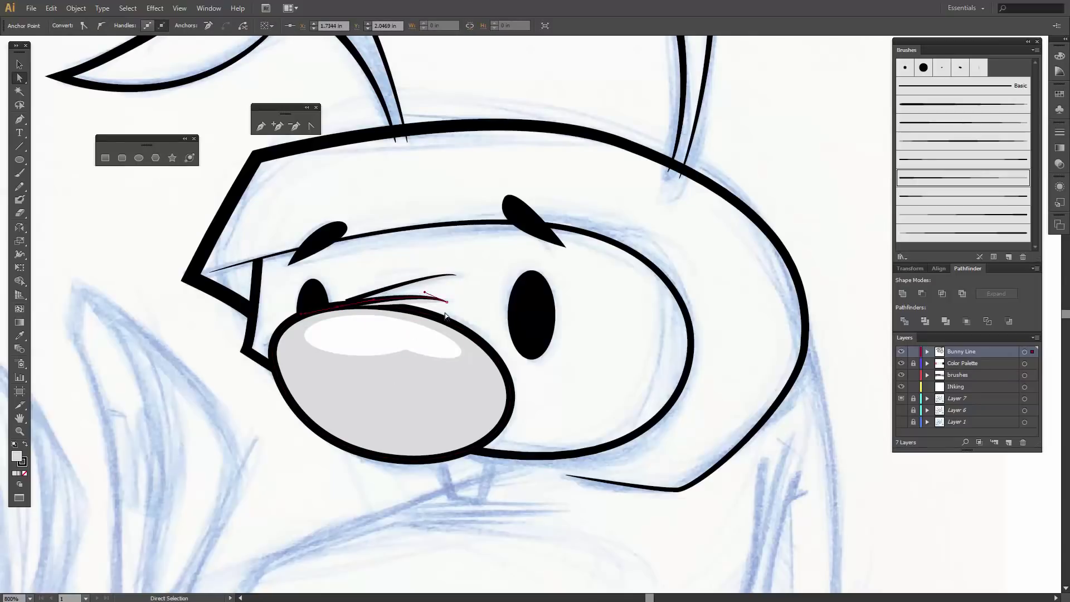
click(383, 294)
click(346, 303)
key(Down)
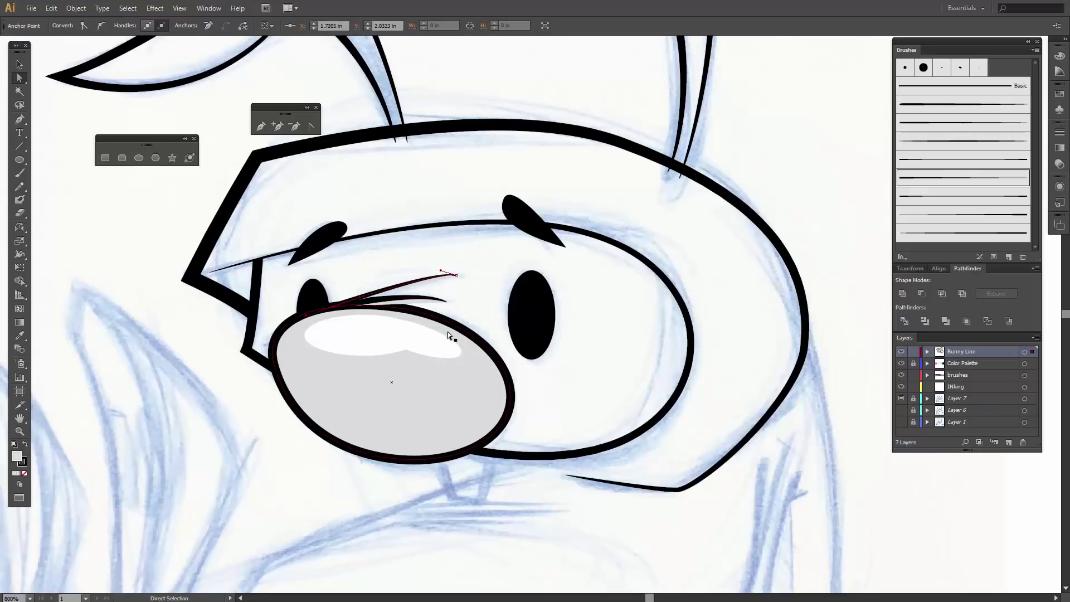
click(469, 305)
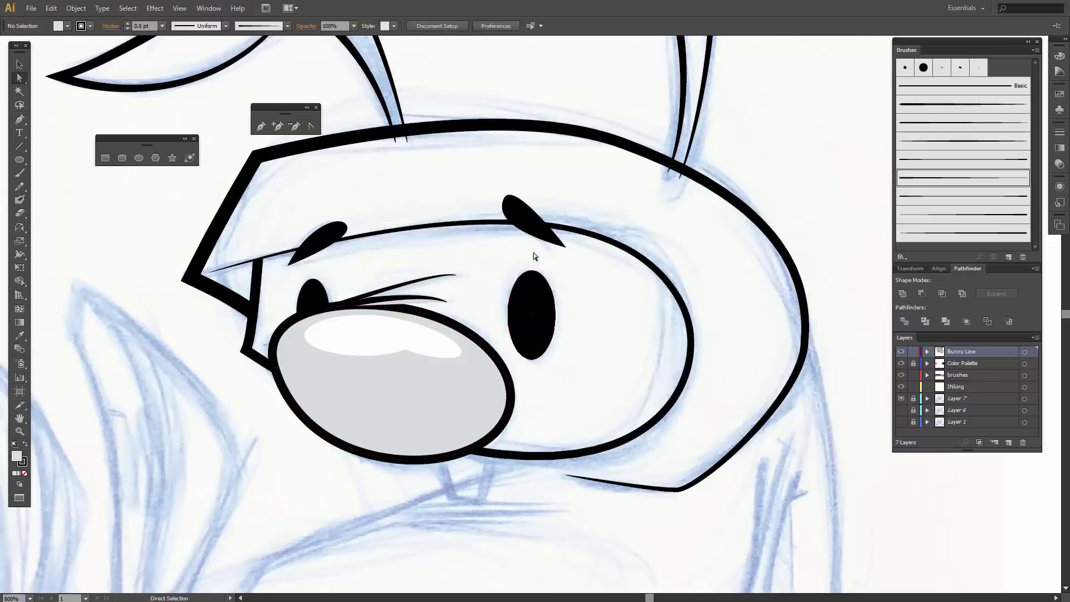
Rotate the eyebrow above the right eye slightly counterclockwise
click(543, 217)
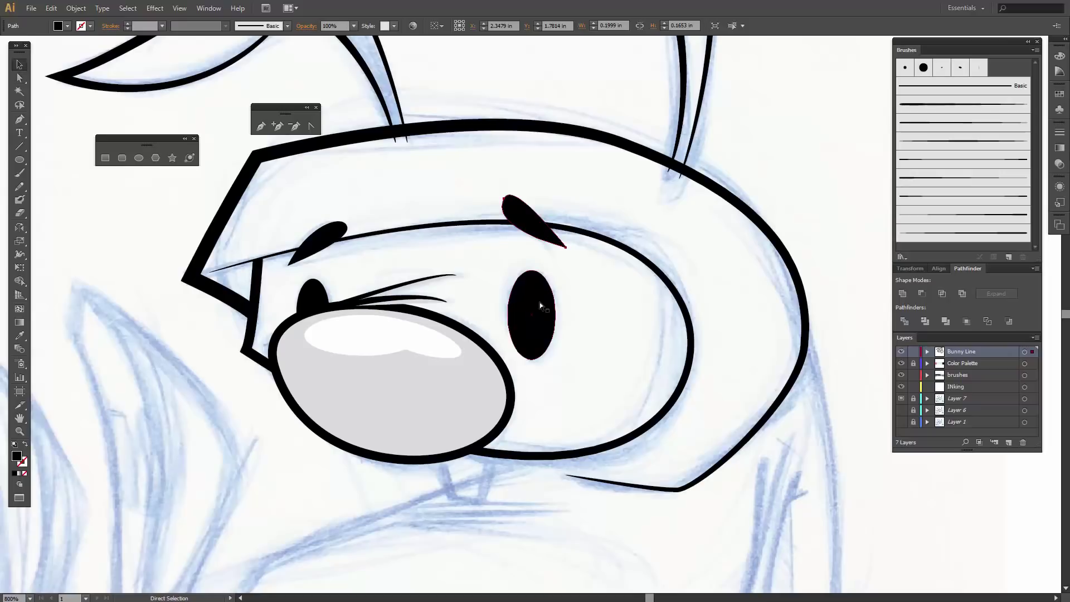
key(v)
drag(574, 252, 578, 252)
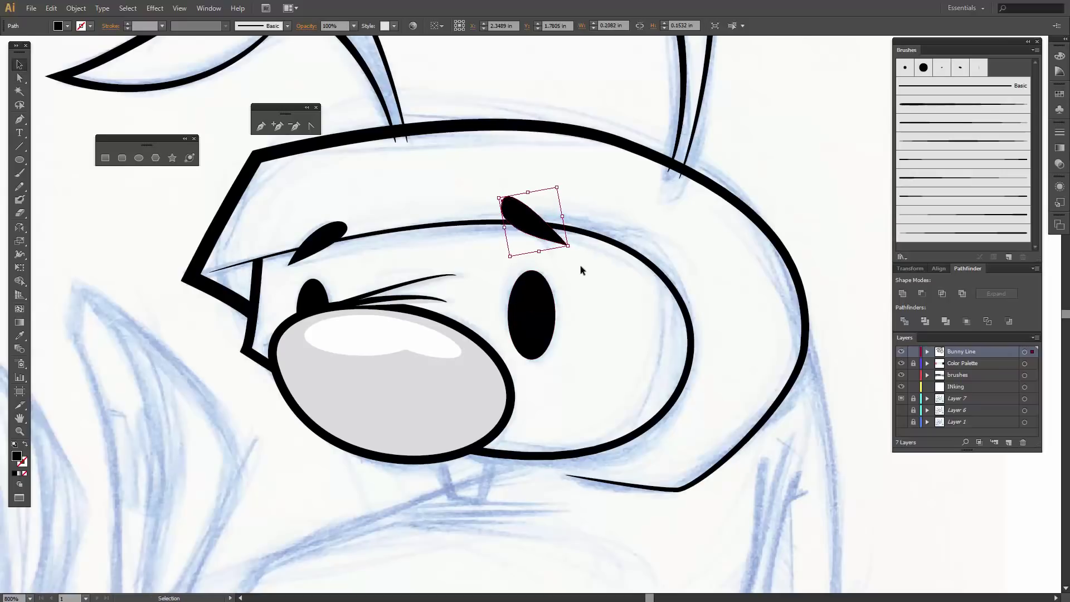
click(581, 270)
Draw the front of the body with the Pen tool from beneath the face down to the ground, and remove its fill
scroll(580, 271, down, 2)
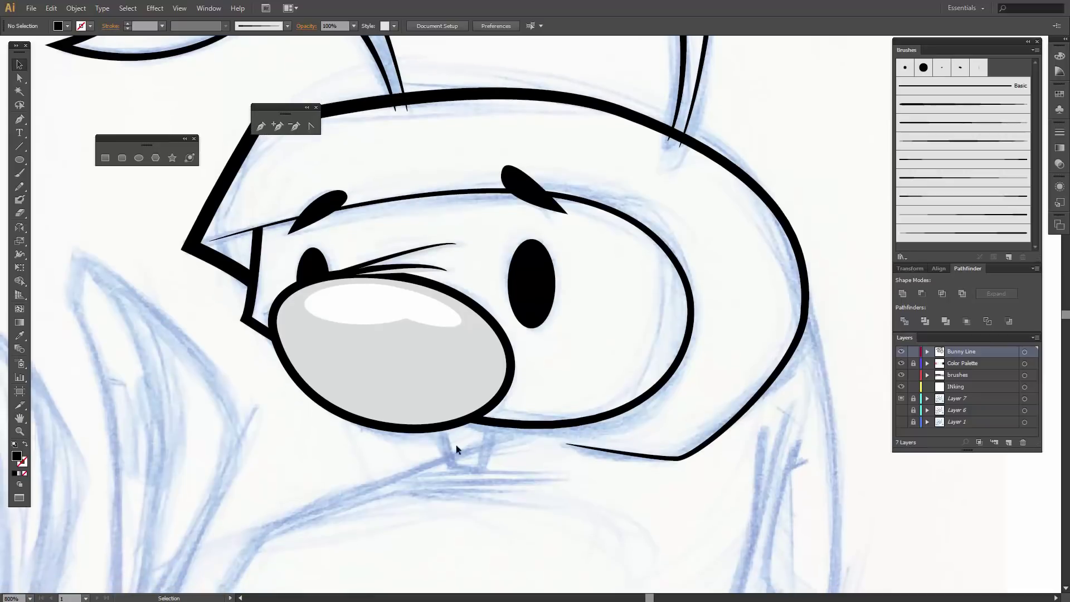
scroll(483, 436, down, 1)
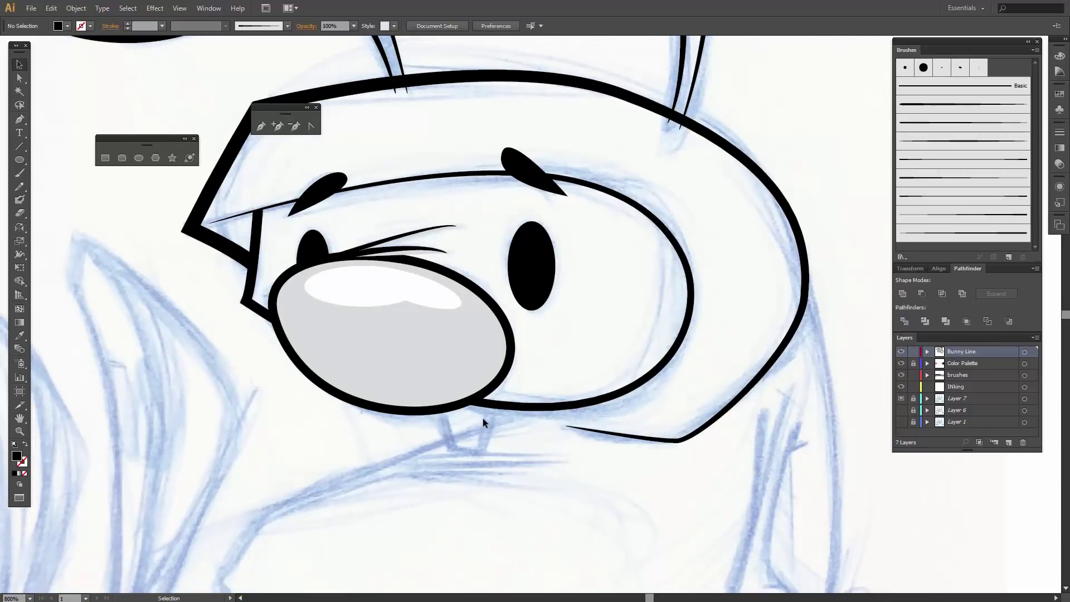
key(ctrl+minus)
key(ctrl+minus)
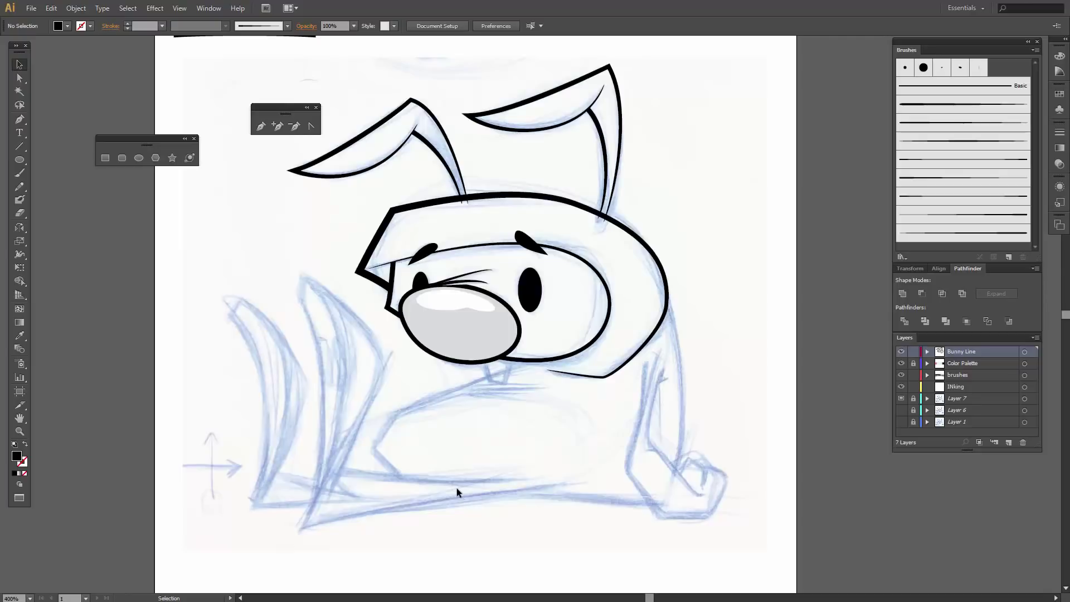
key(p)
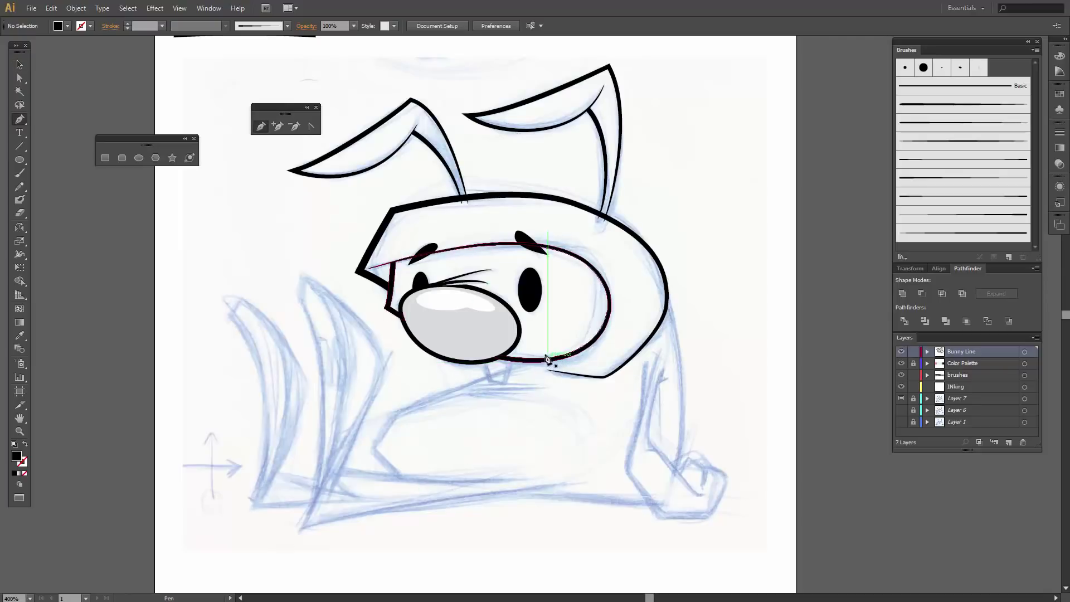
click(542, 354)
drag(400, 410, 381, 463)
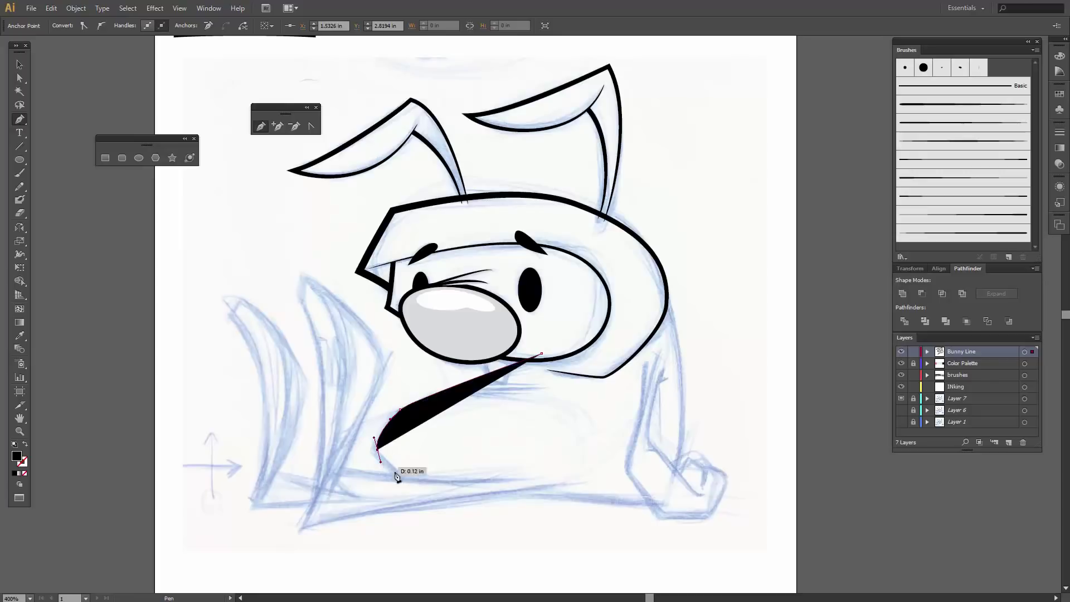
click(421, 498)
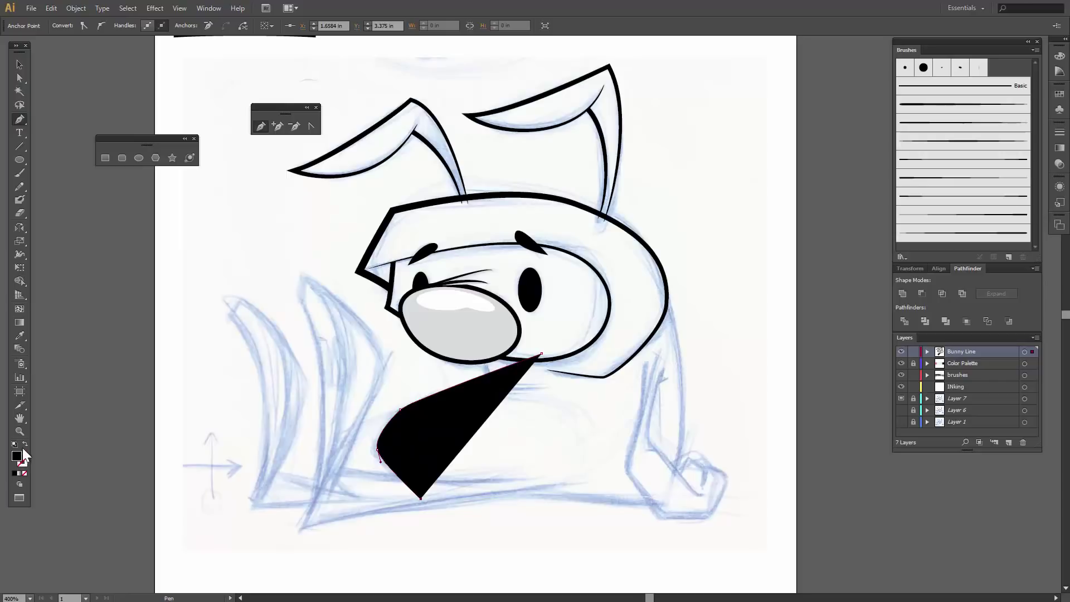
click(25, 473)
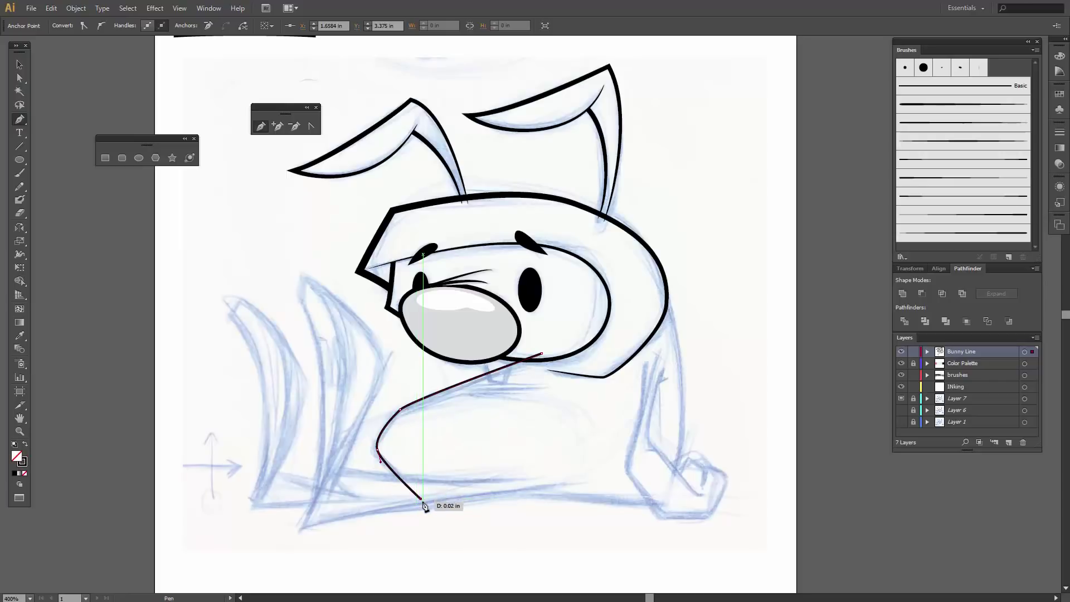
Continue the body path straight along the ground and curve it up the back, ending just inside the back of the head
click(670, 498)
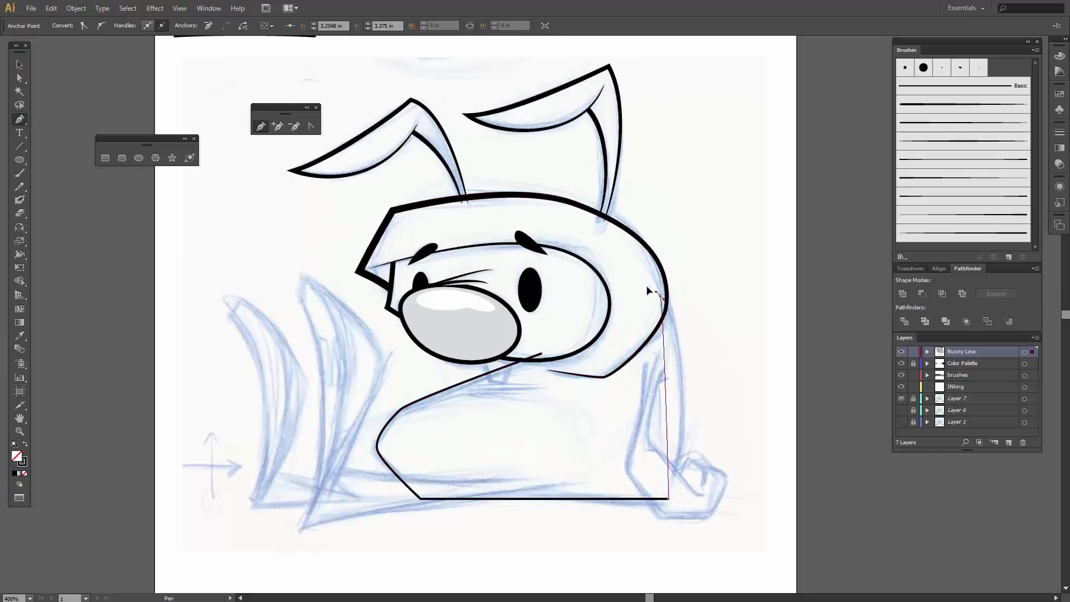
drag(660, 295, 620, 254)
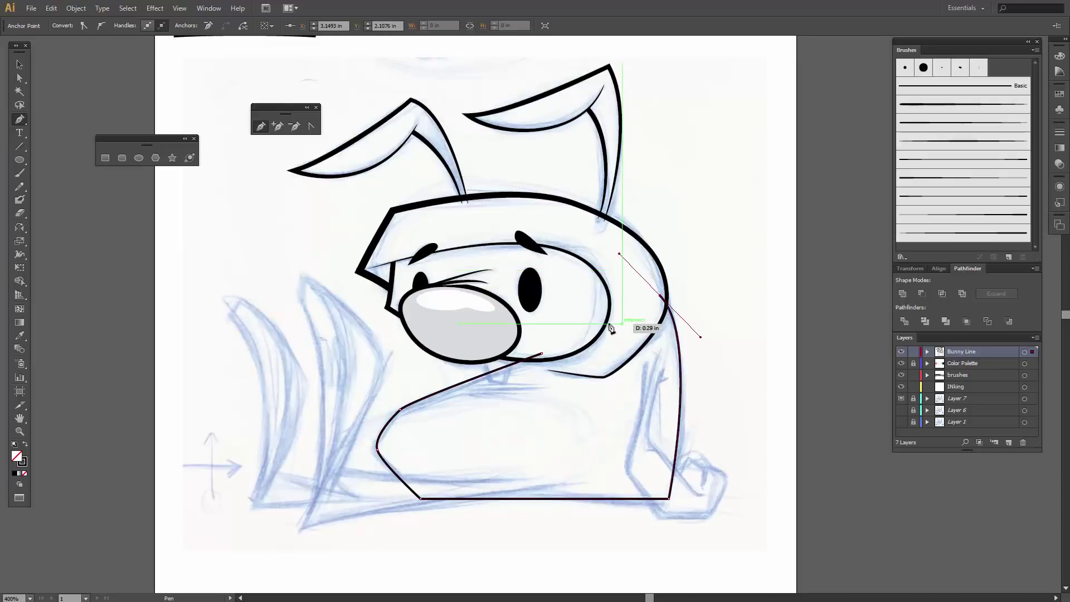
key(ctrl)
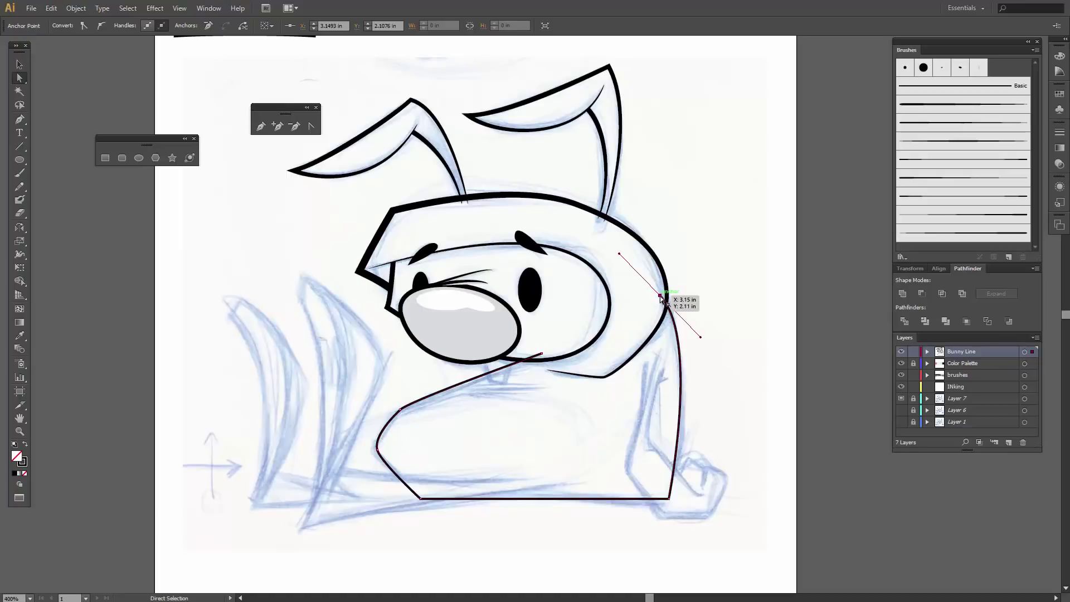
drag(659, 295, 656, 290)
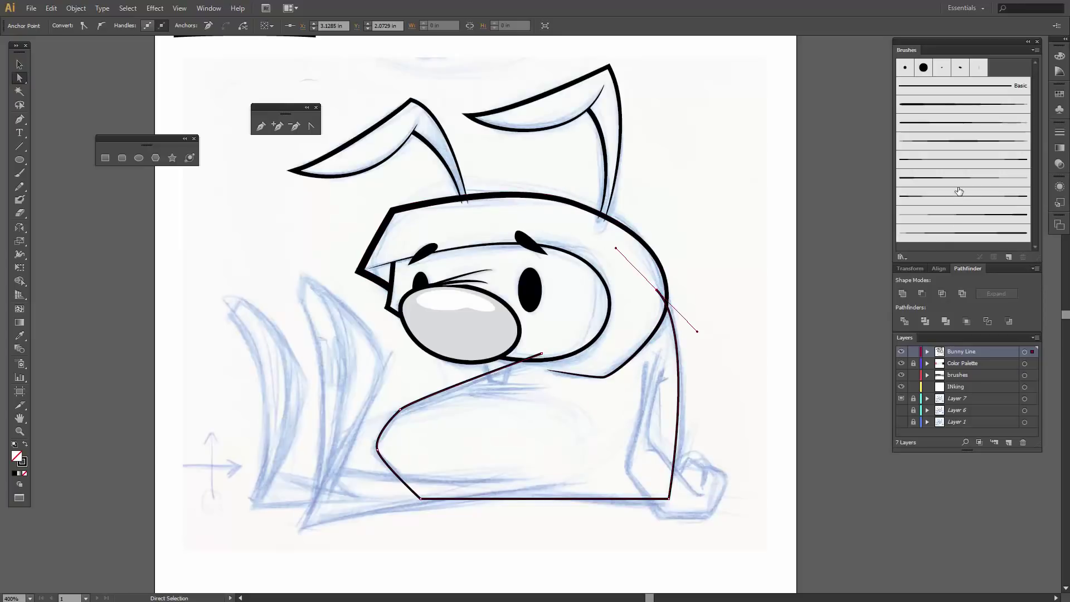
Apply a brush that is thickest mid-stroke to the body outline and set its stroke weight to 2 pt
click(955, 164)
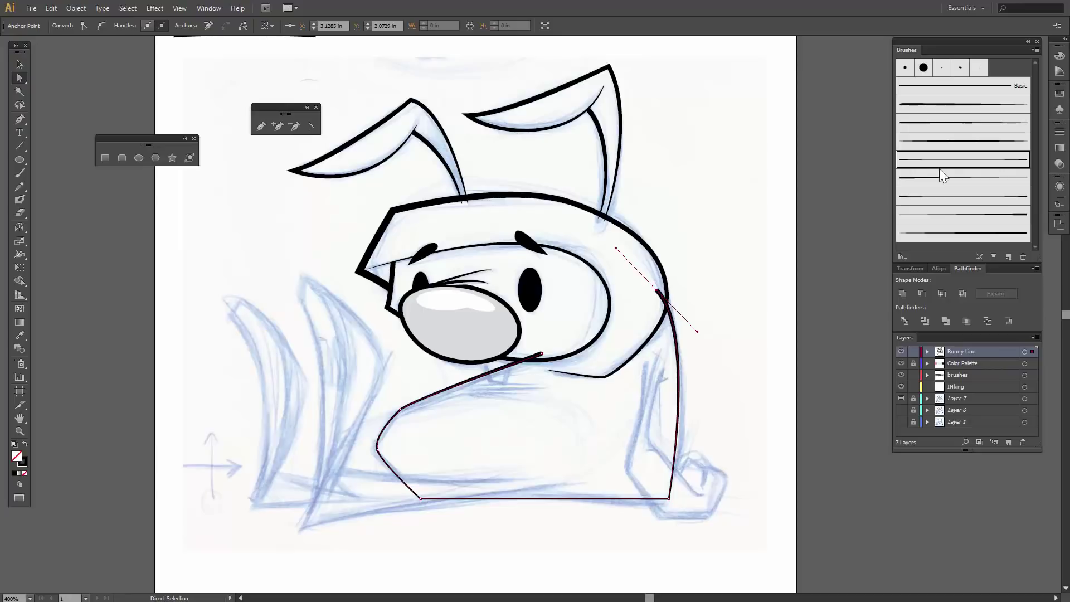
click(953, 143)
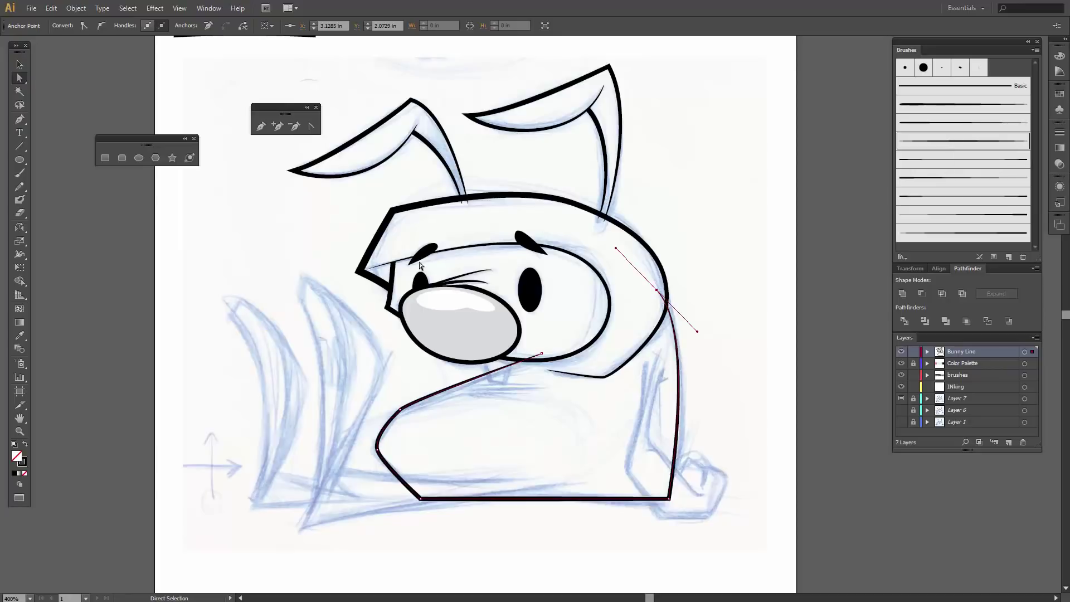
click(20, 65)
click(457, 386)
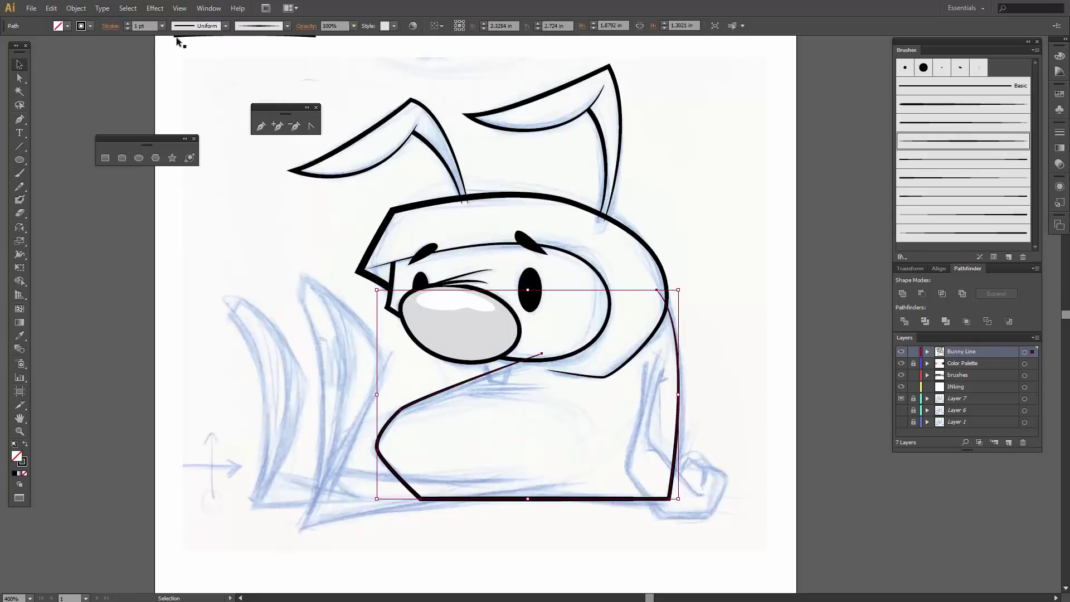
click(126, 23)
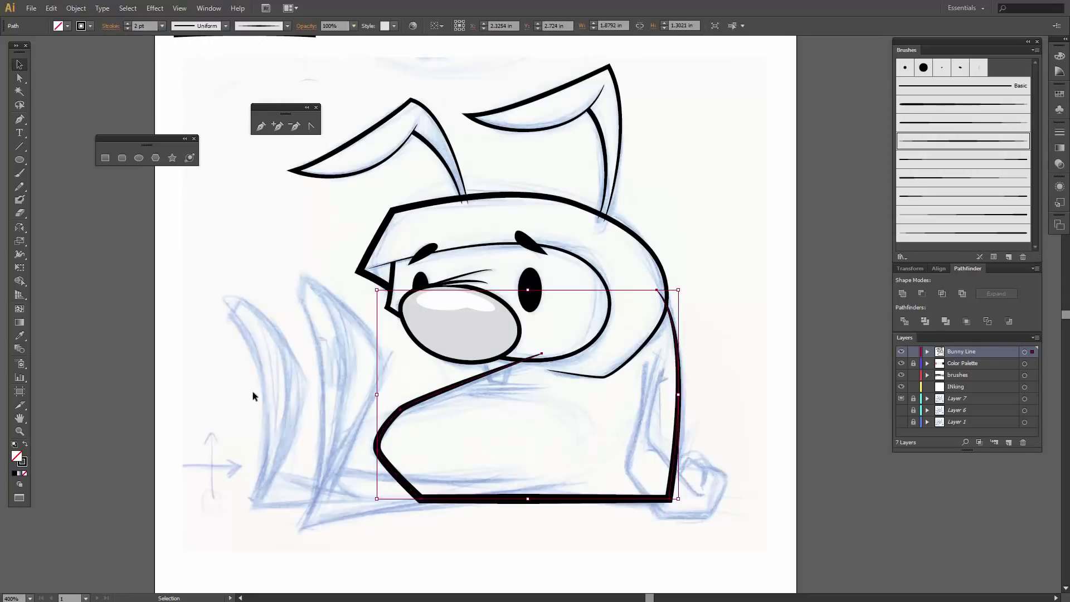
Nudge the end anchor of the body's back line slightly up and left, deeper inside the back of the head
click(470, 564)
click(673, 327)
key(a)
click(657, 290)
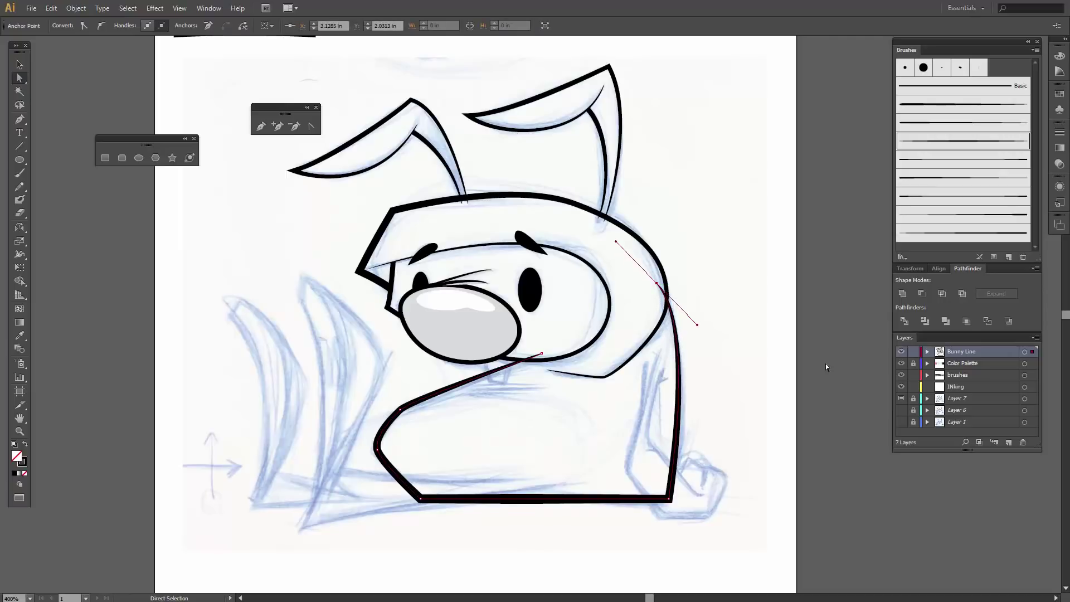
key(Up)
key(Up)
key(Up)
key(Left)
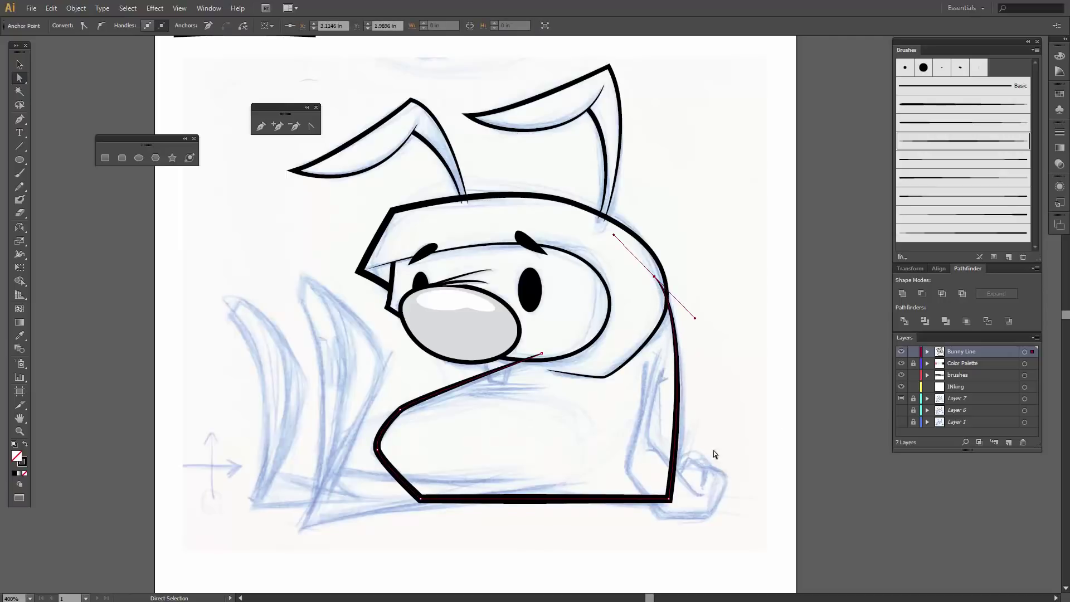
Move the front end anchor of the body outline right and slightly up so the line extends further into the face
click(542, 354)
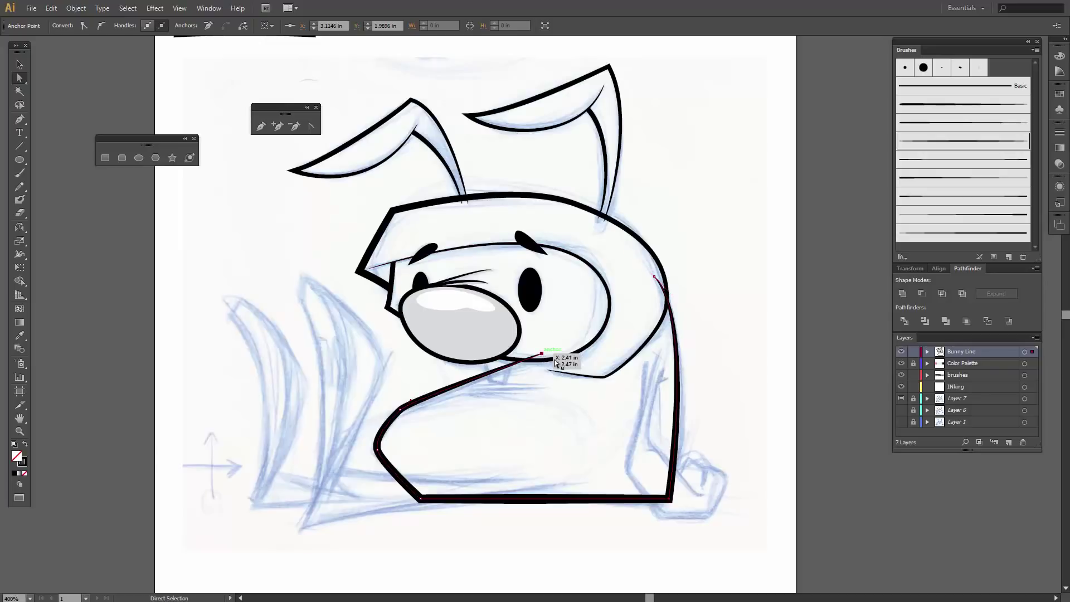
key(Right)
key(Right)
key(Right)
key(Up)
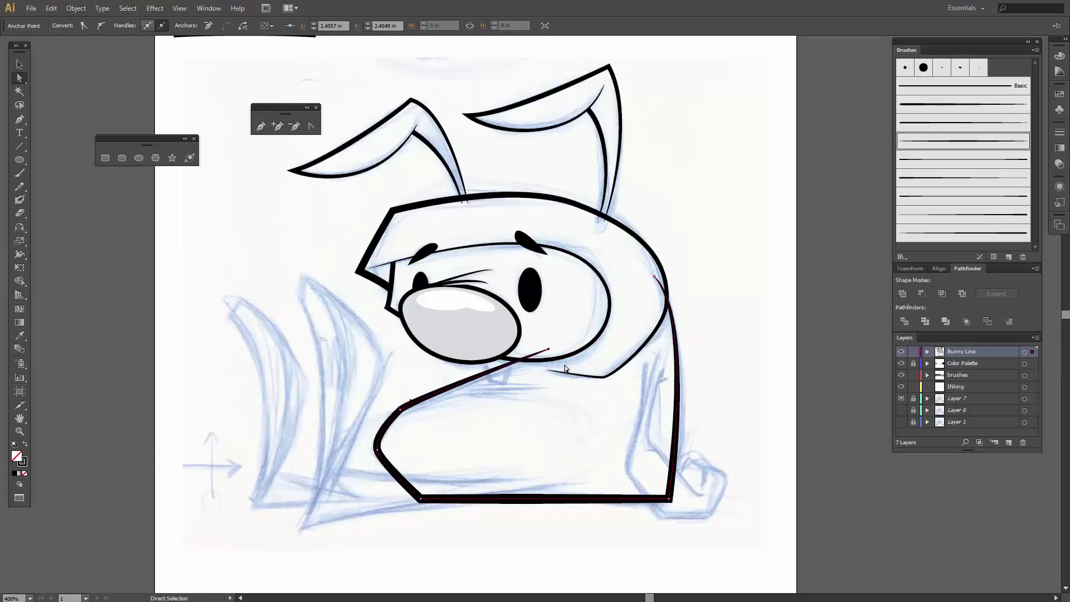
key(Right)
key(Right)
key(Right)
key(Right)
key(Right)
key(Up)
key(Up)
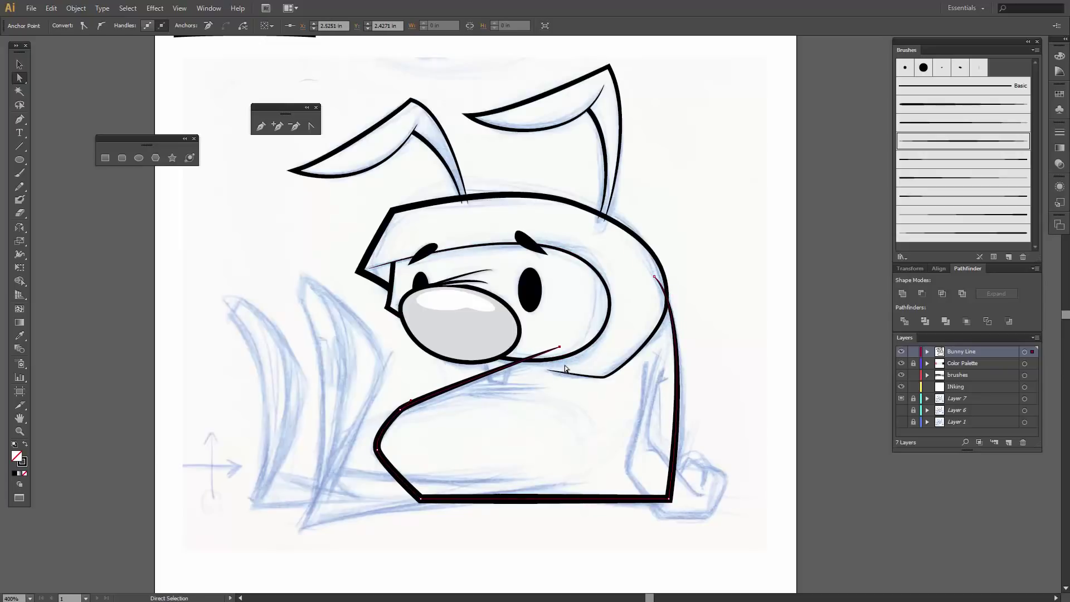
key(Right)
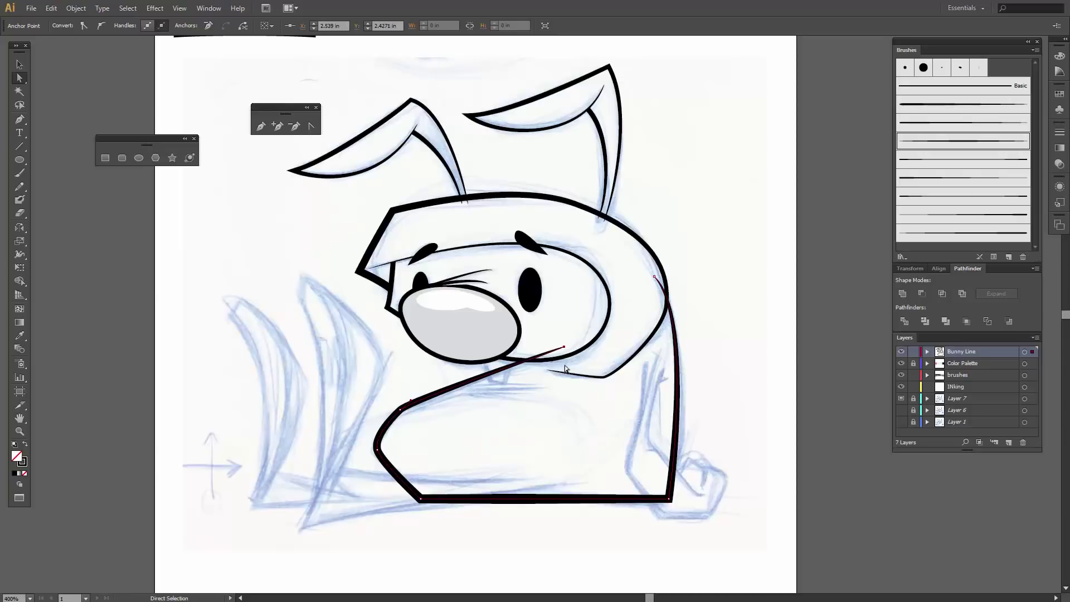
key(Right)
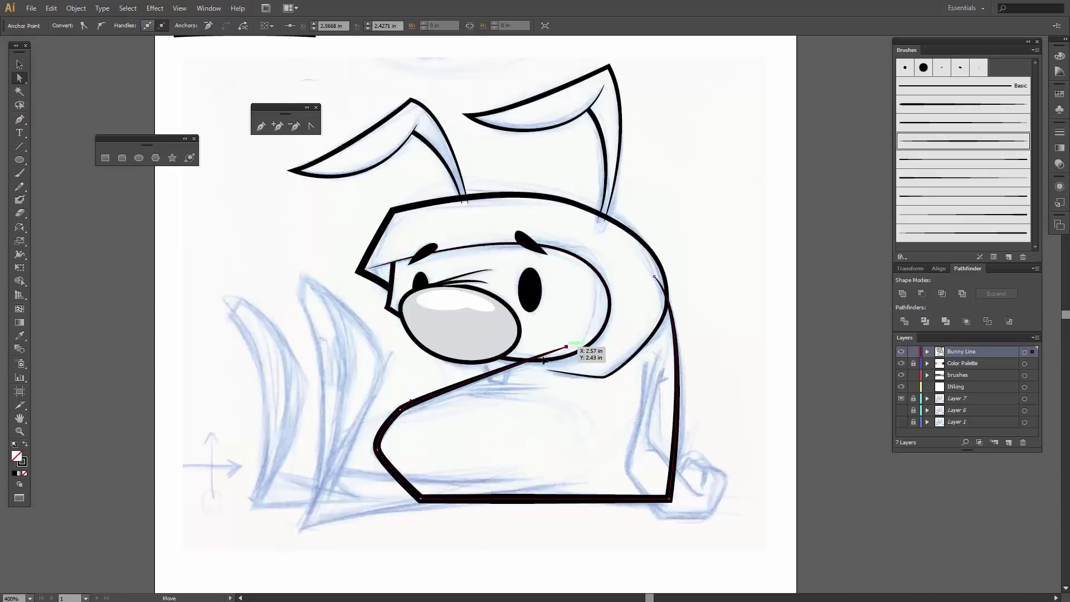
mouse_move(567, 348)
mouse_down()
mouse_move(524, 362)
mouse_move(582, 340)
mouse_up()
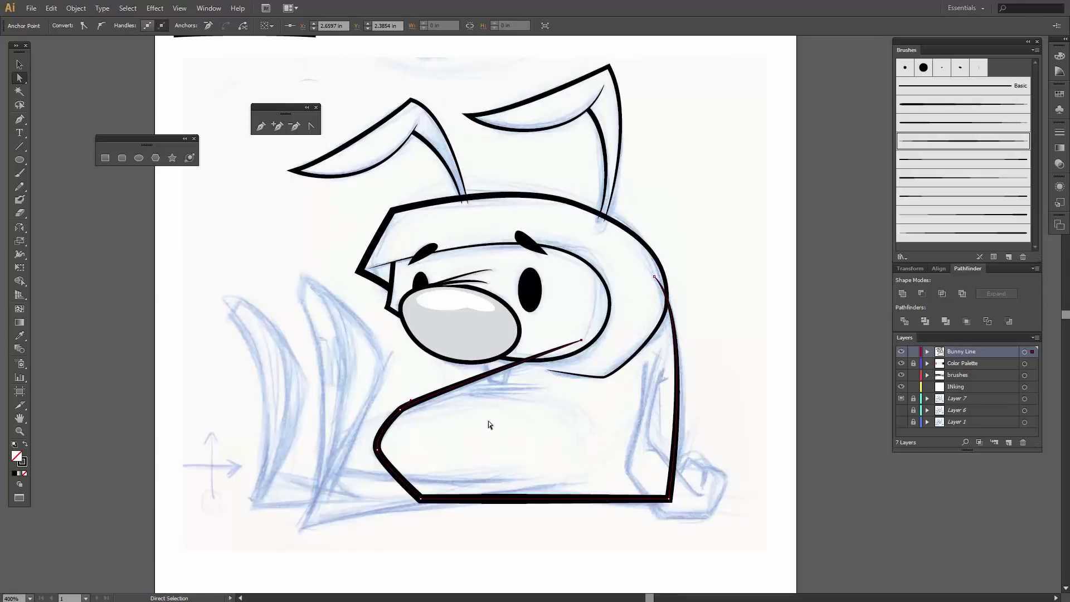
Move the floating pen and shape tool palettes side by side above the sketched feet, clear of the drawing area
key(p)
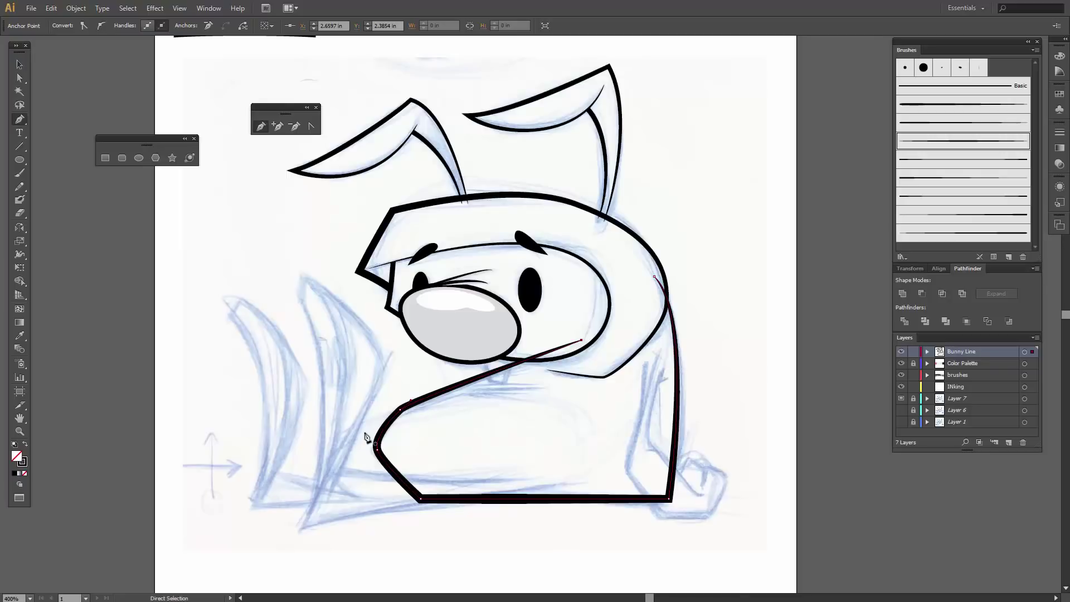
key(ctrl+equal)
drag(354, 421, 430, 334)
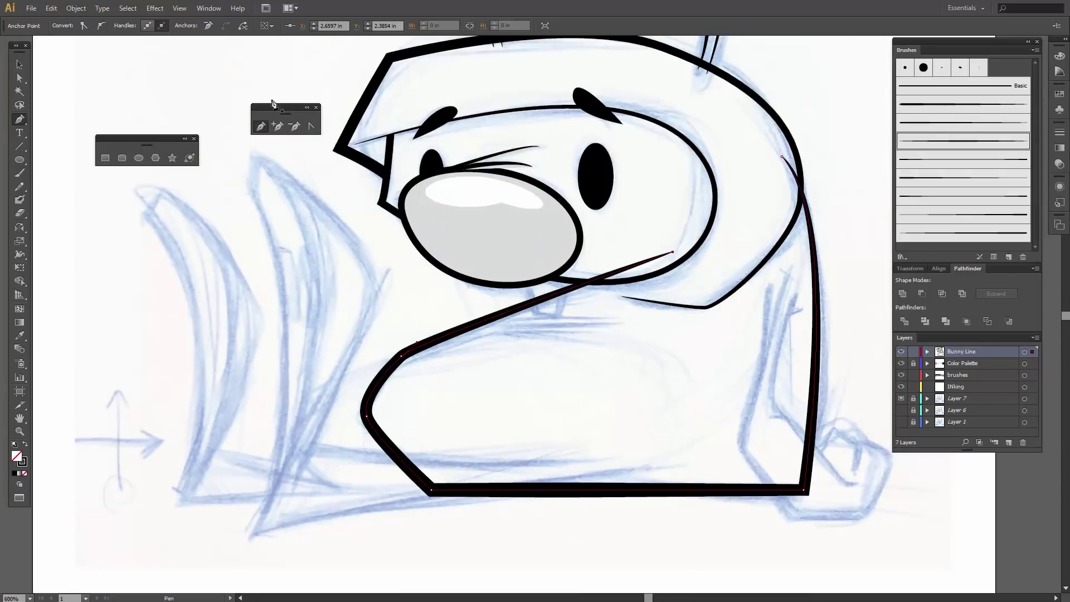
drag(270, 107, 248, 69)
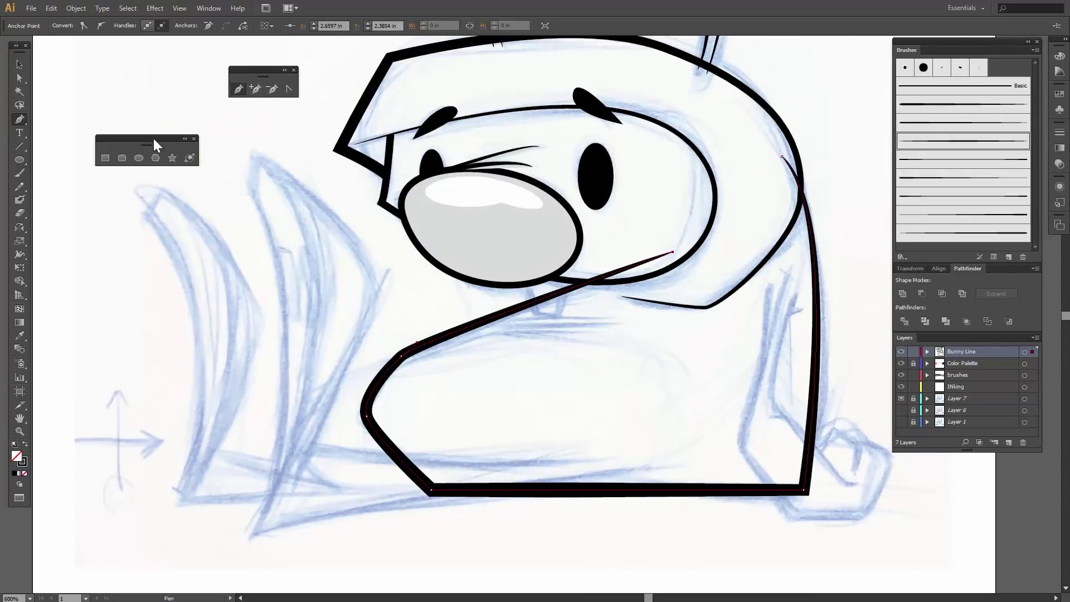
drag(153, 138, 184, 69)
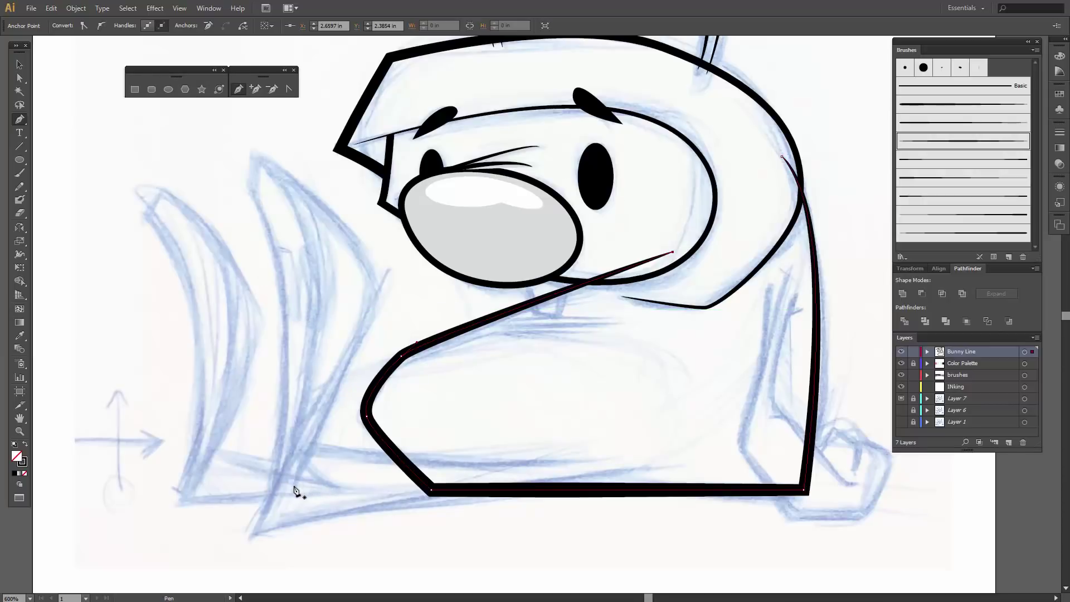
Draw the body-facing edge of the nearer foot with the Pen tool and reshape its curve and lower end to the sketch
drag(294, 485, 331, 410)
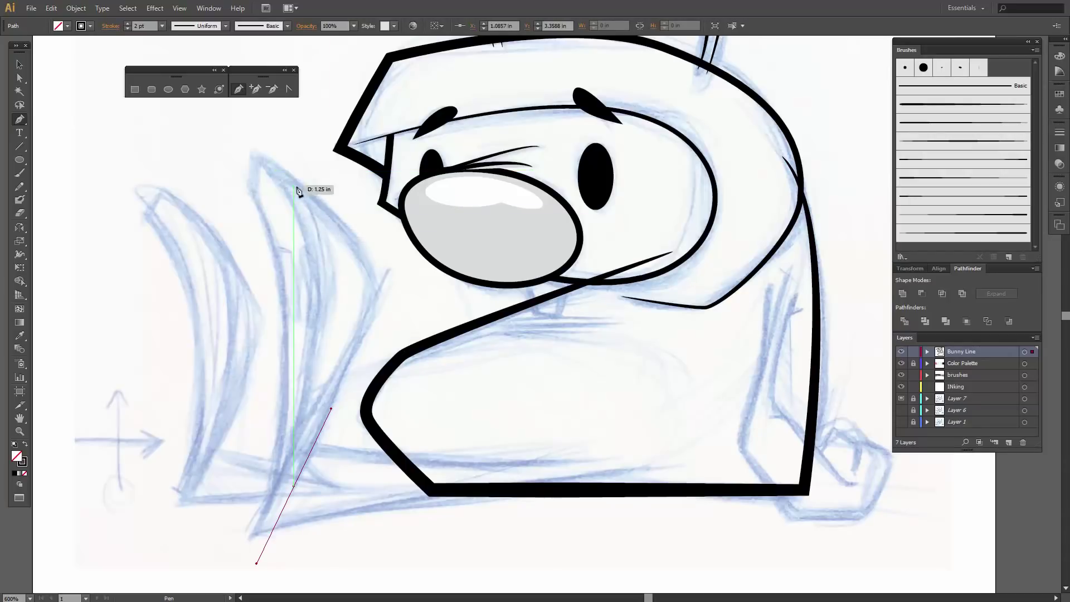
drag(258, 159, 174, 131)
key(a)
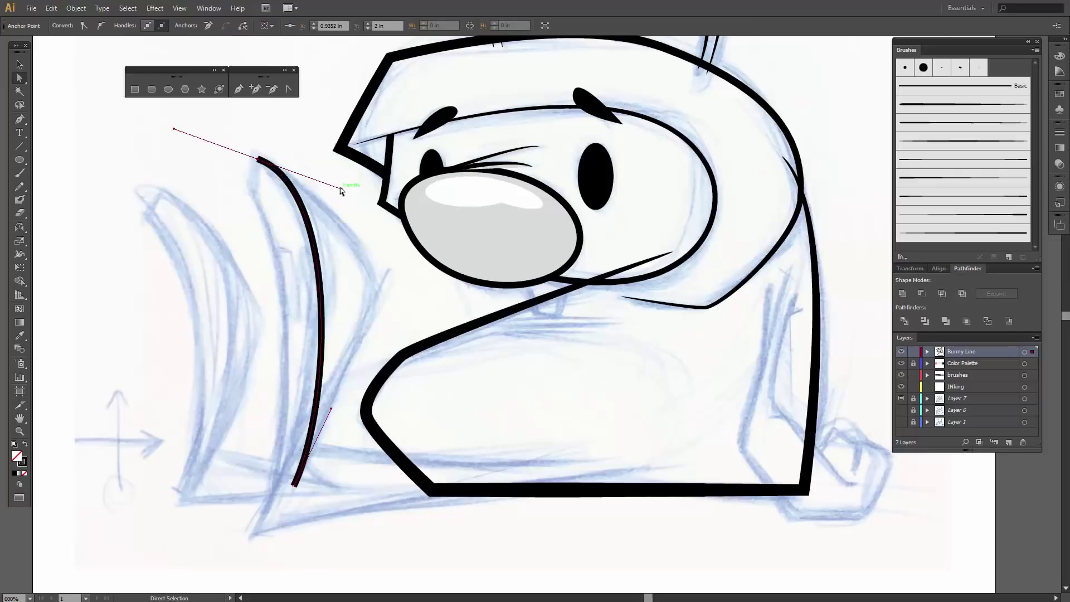
click(356, 199)
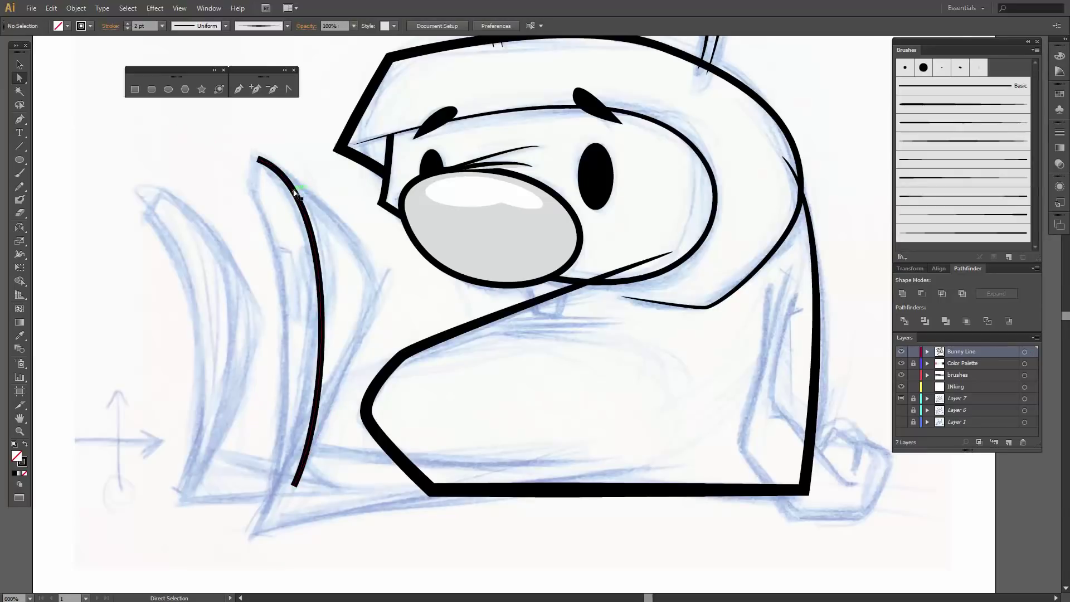
click(294, 192)
mouse_move(340, 190)
mouse_down()
mouse_move(420, 207)
mouse_move(462, 232)
mouse_up()
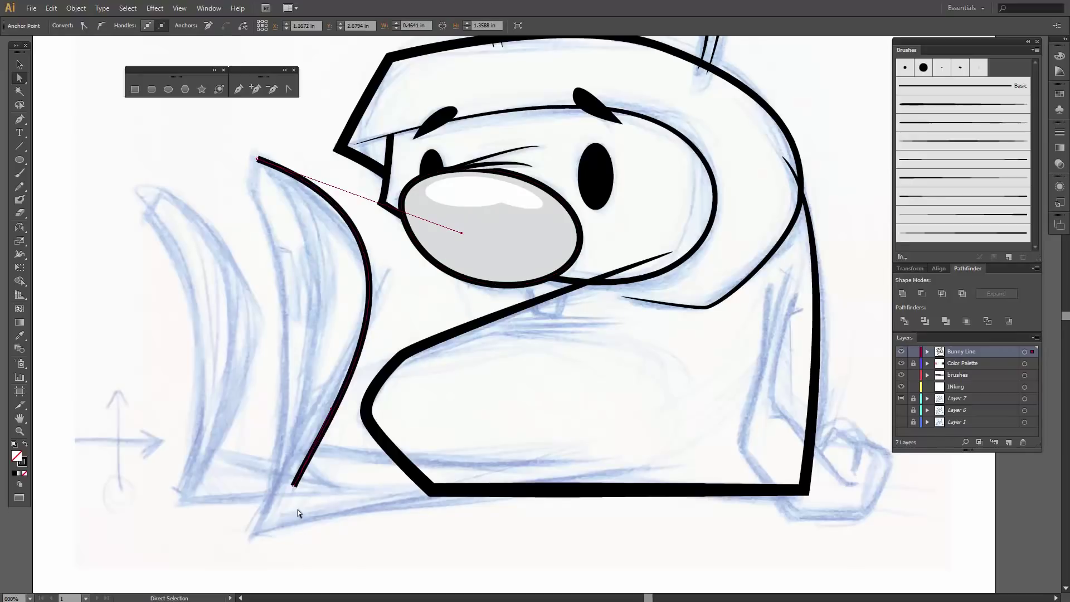
drag(296, 486, 285, 502)
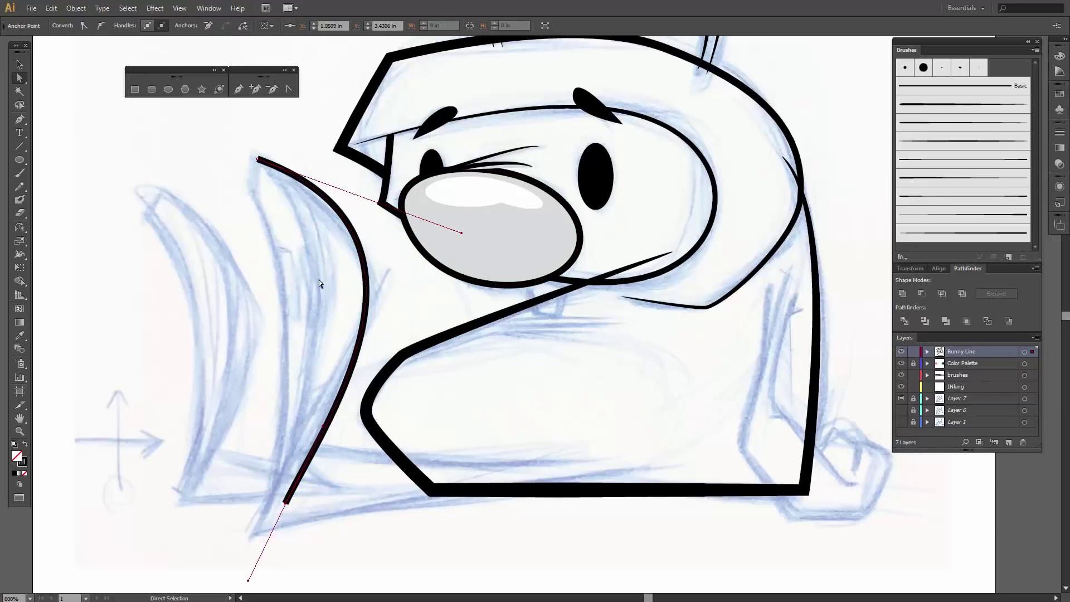
key(p)
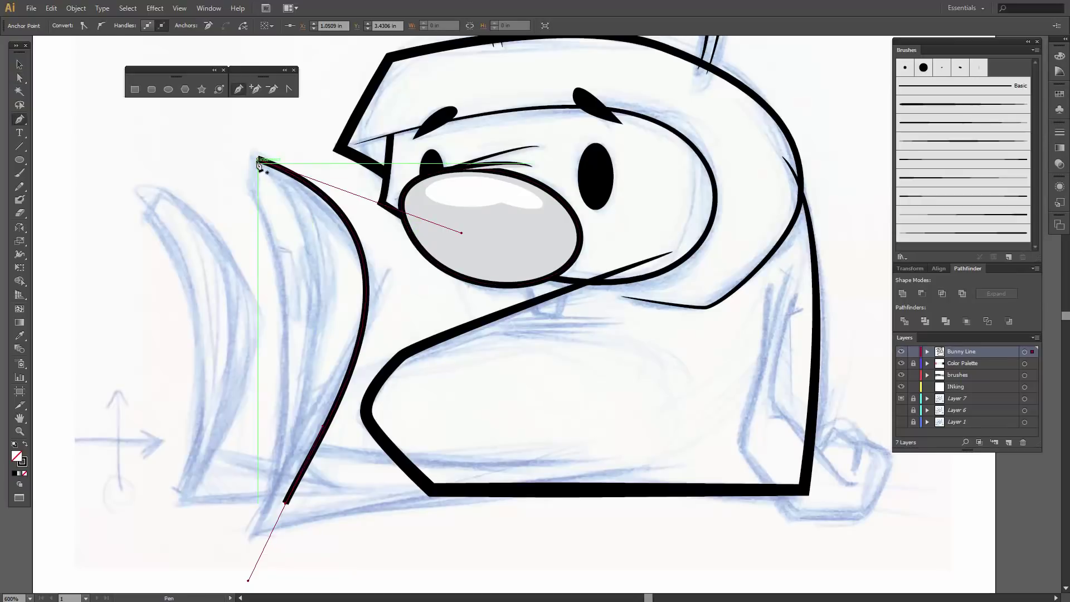
click(258, 163)
click(251, 193)
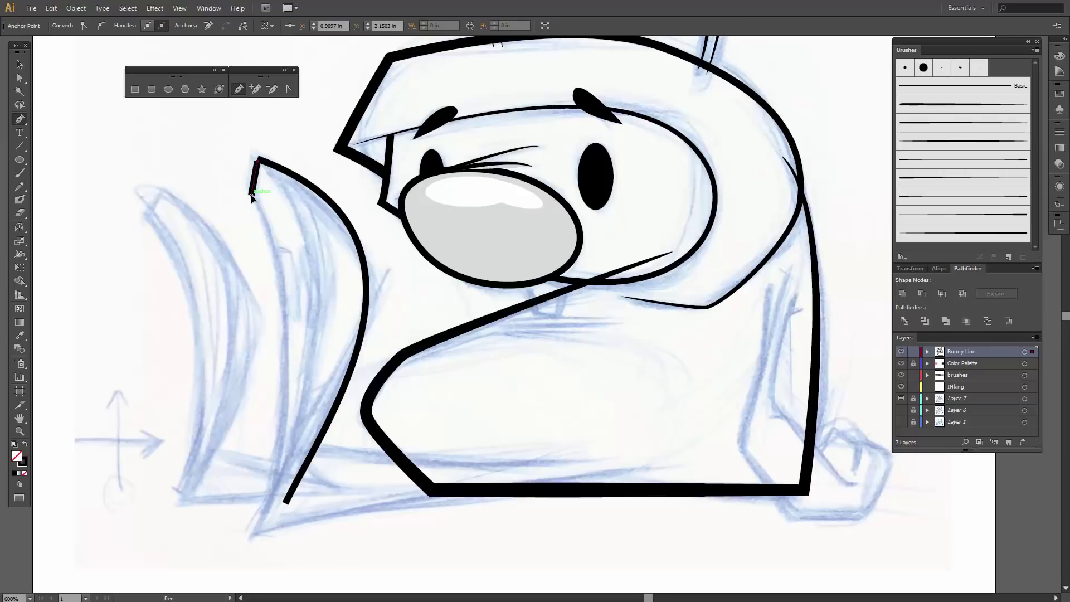
key(ctrl)
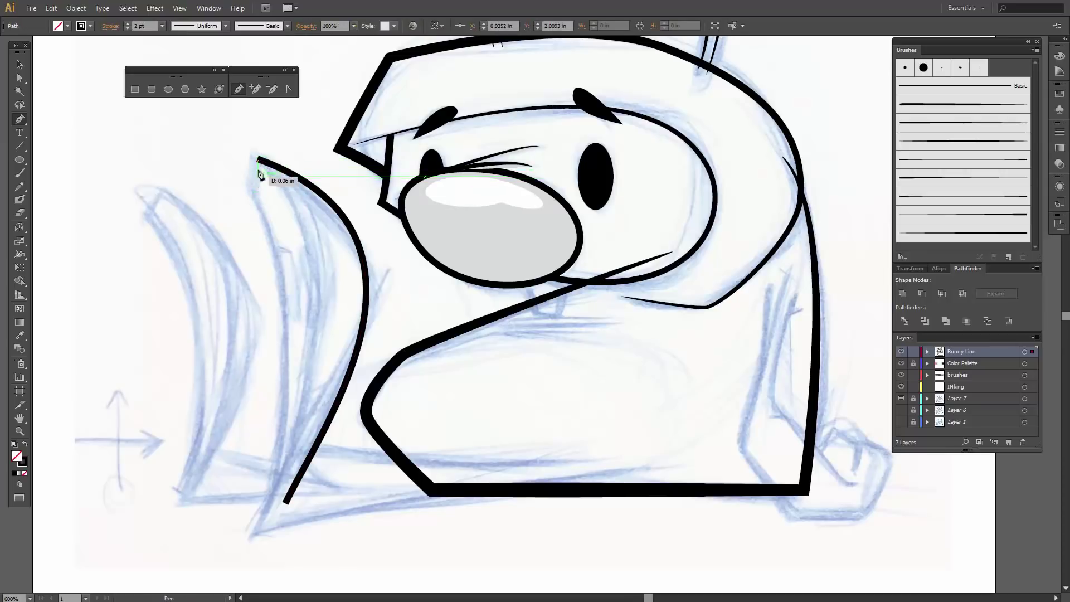
click(258, 159)
click(249, 193)
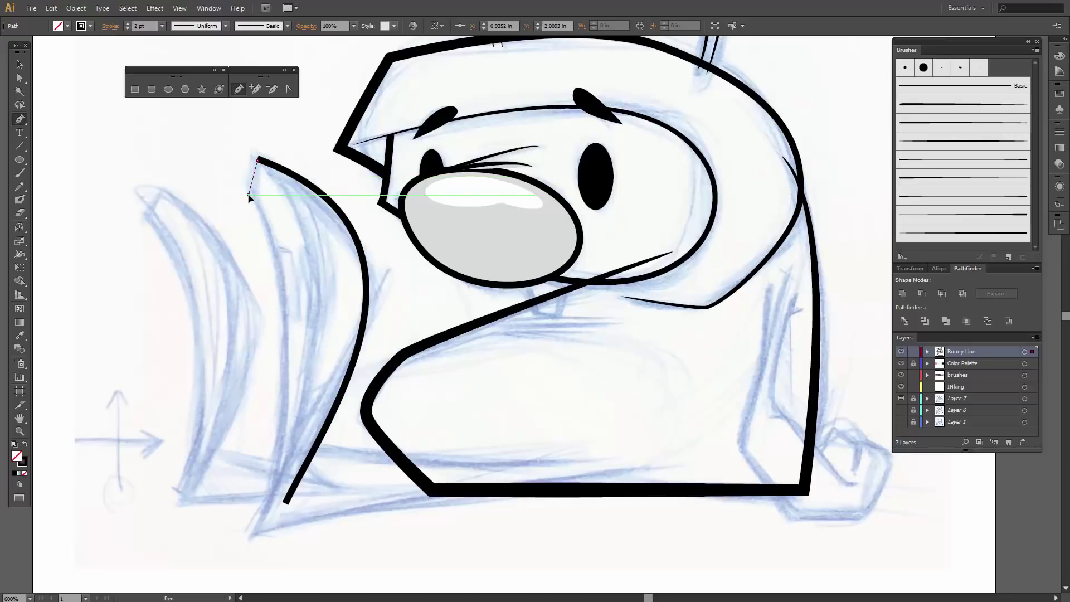
key(ctrl+z)
ctrl+click(228, 196)
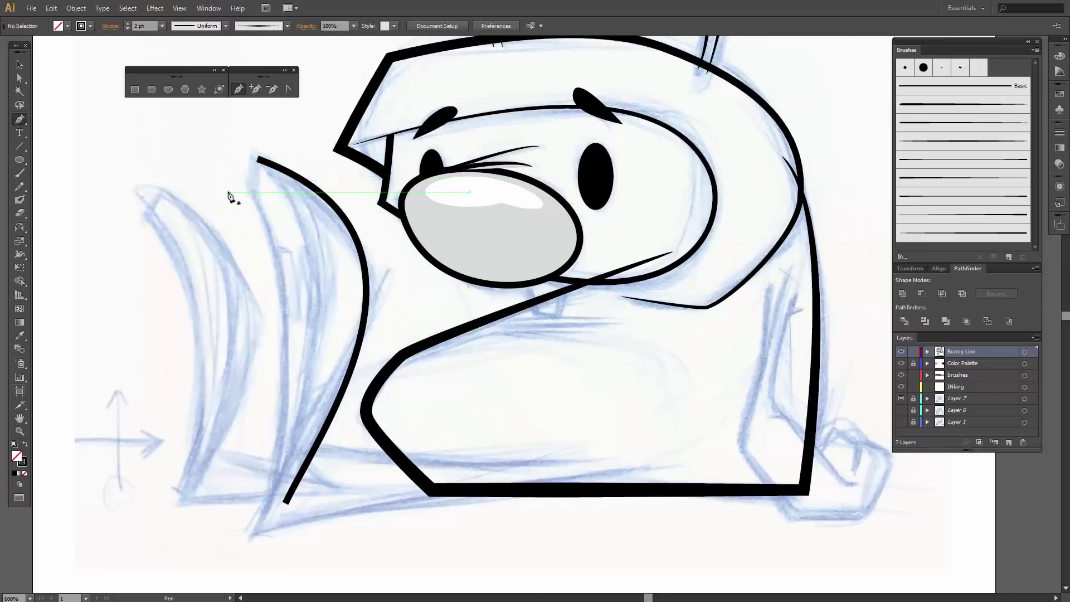
click(259, 161)
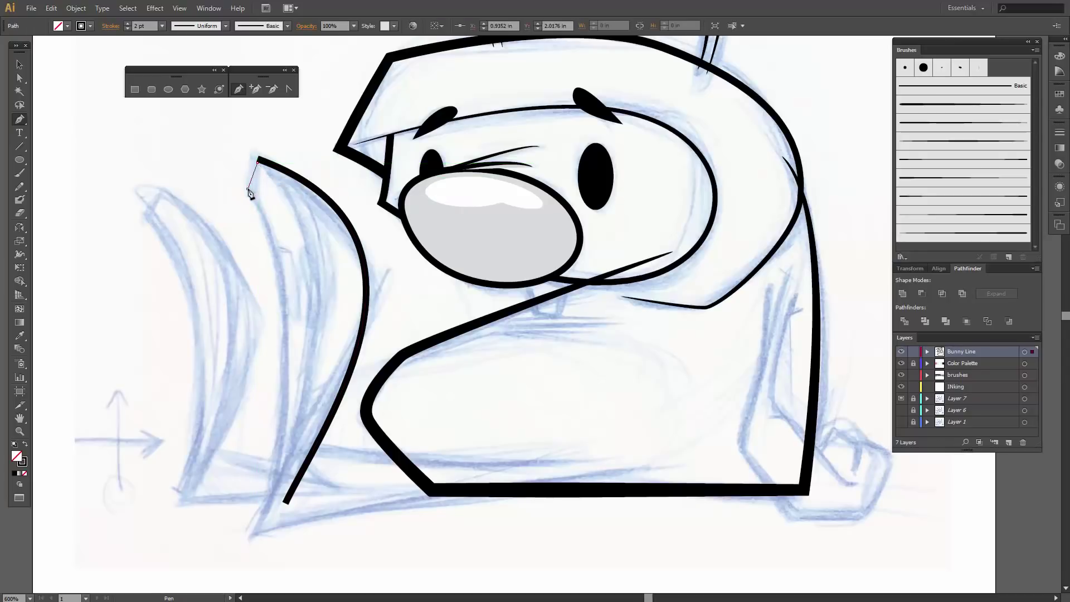
click(249, 189)
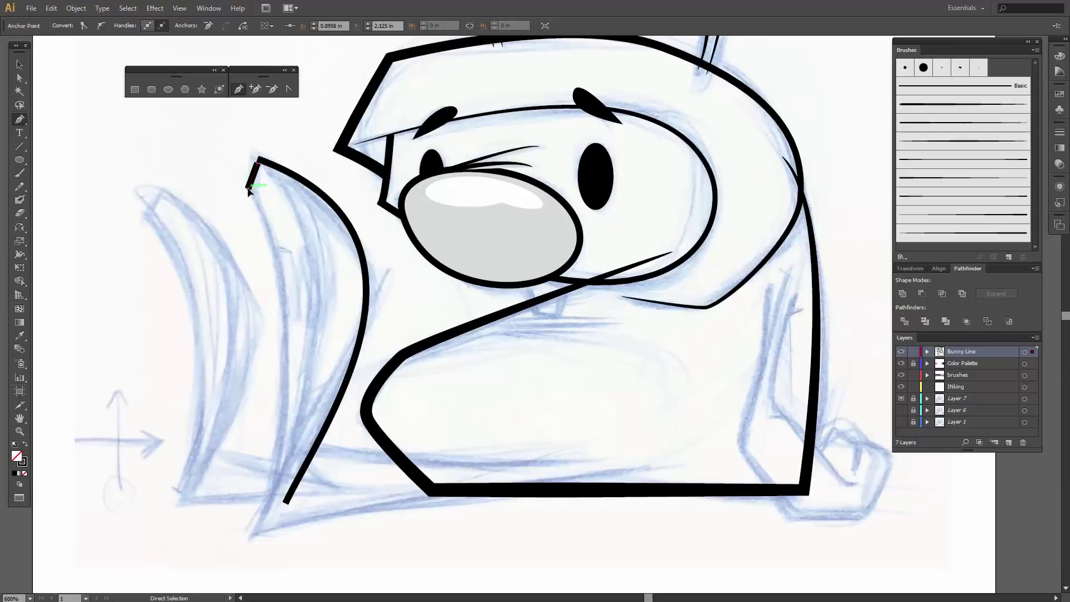
key(ctrl+z)
click(258, 160)
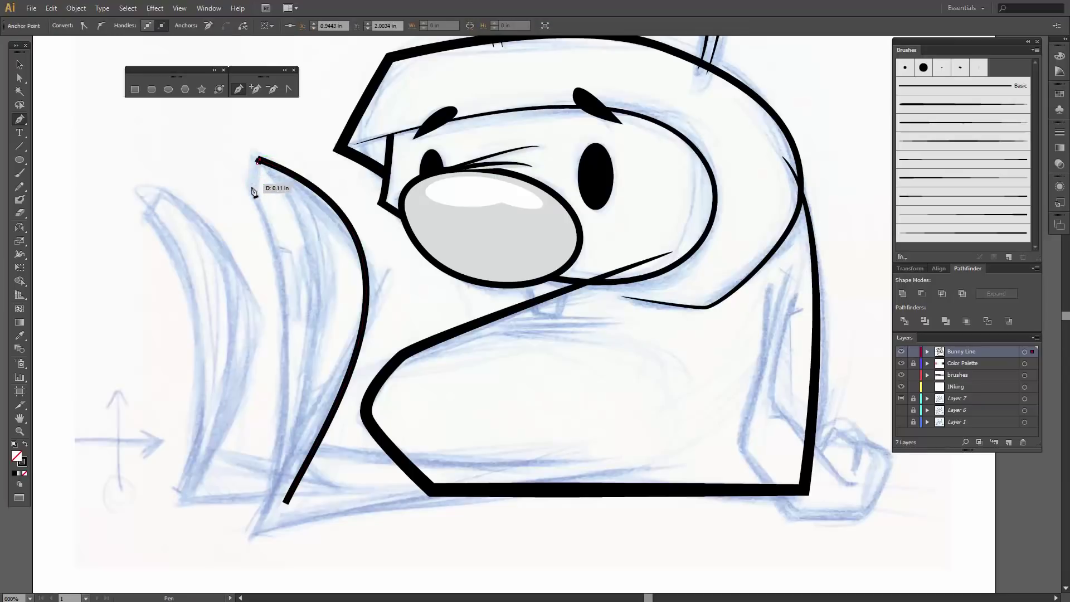
click(249, 190)
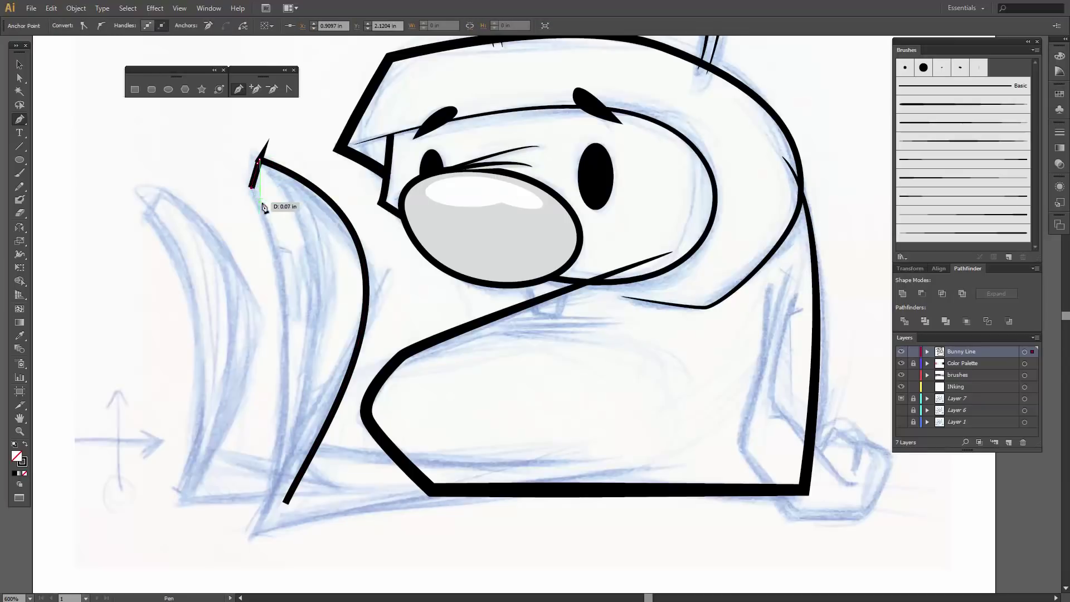
key(ctrl+z)
key(ctrl+z)
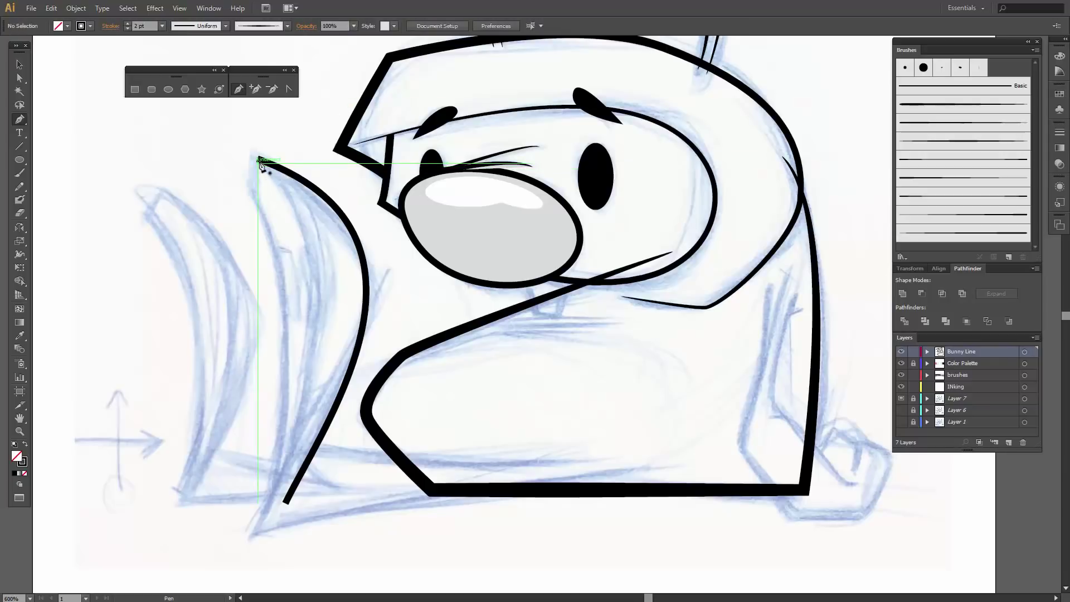
ctrl+click(260, 162)
ctrl+click(260, 171)
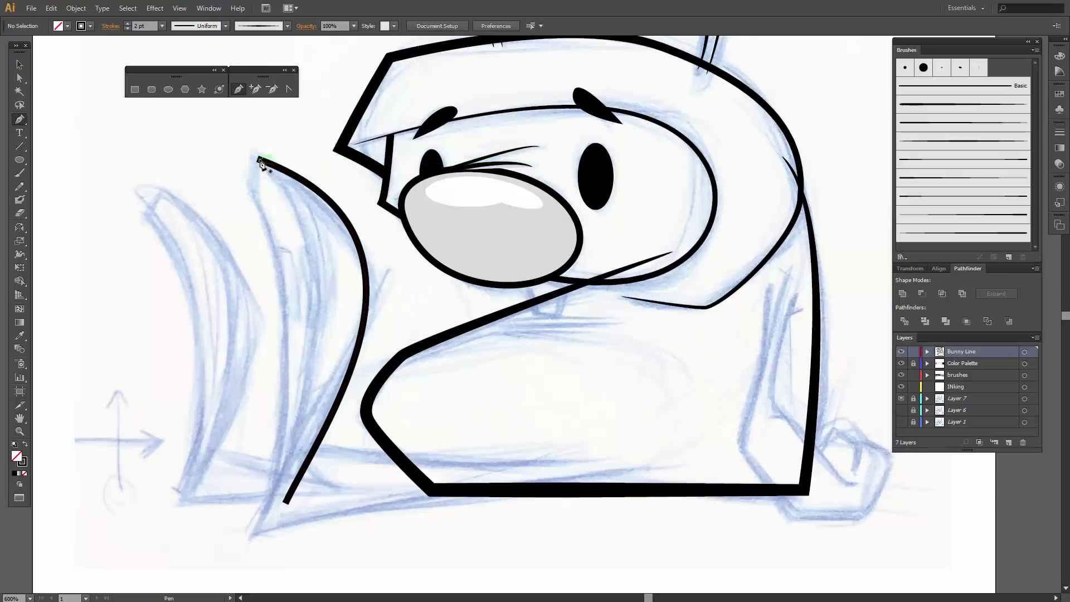
Continue the foot path across the toe tip, down to the heel and along the sole, ending inside the body
drag(260, 163, 249, 194)
click(249, 192)
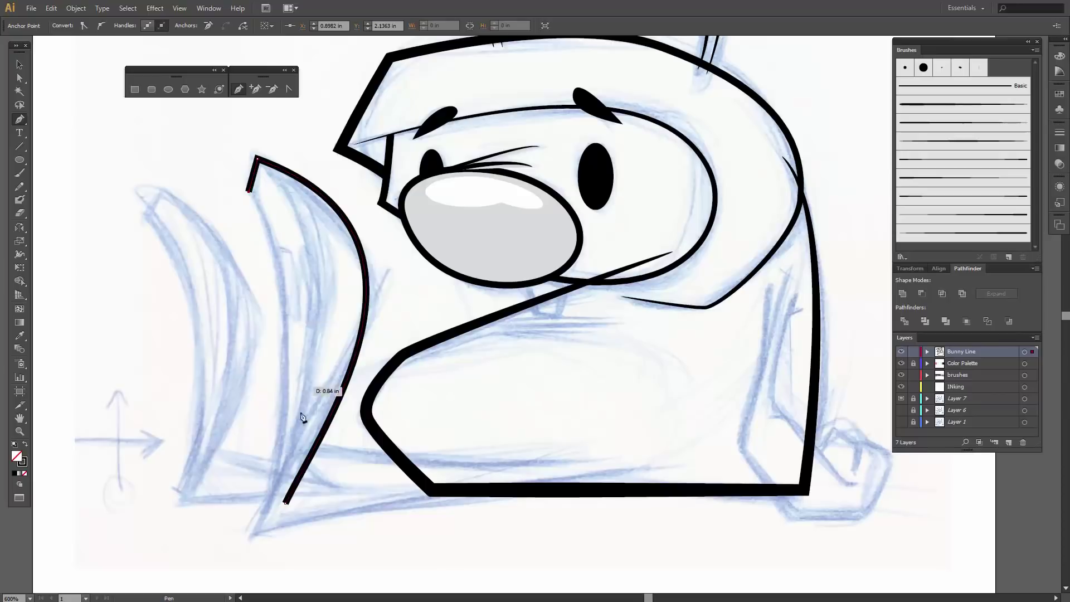
drag(253, 532, 215, 586)
click(252, 532)
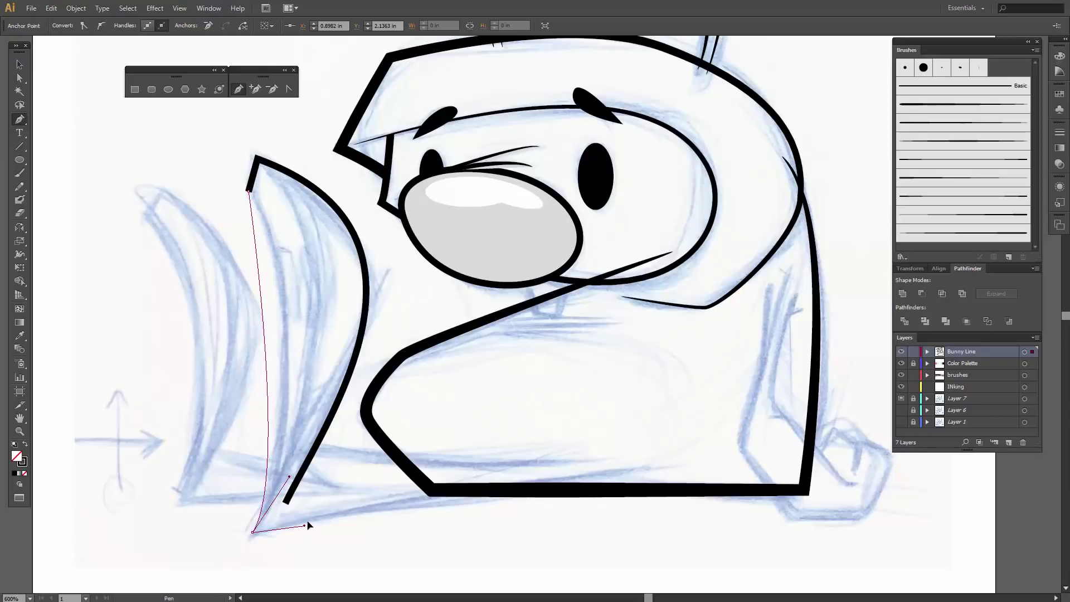
click(667, 465)
key(a)
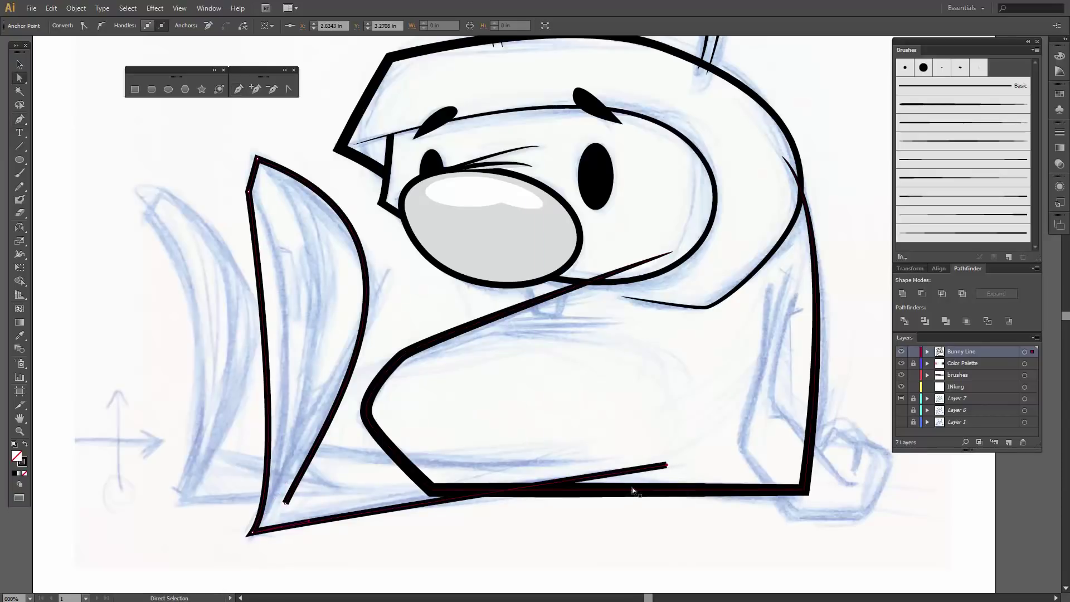
drag(668, 466, 681, 472)
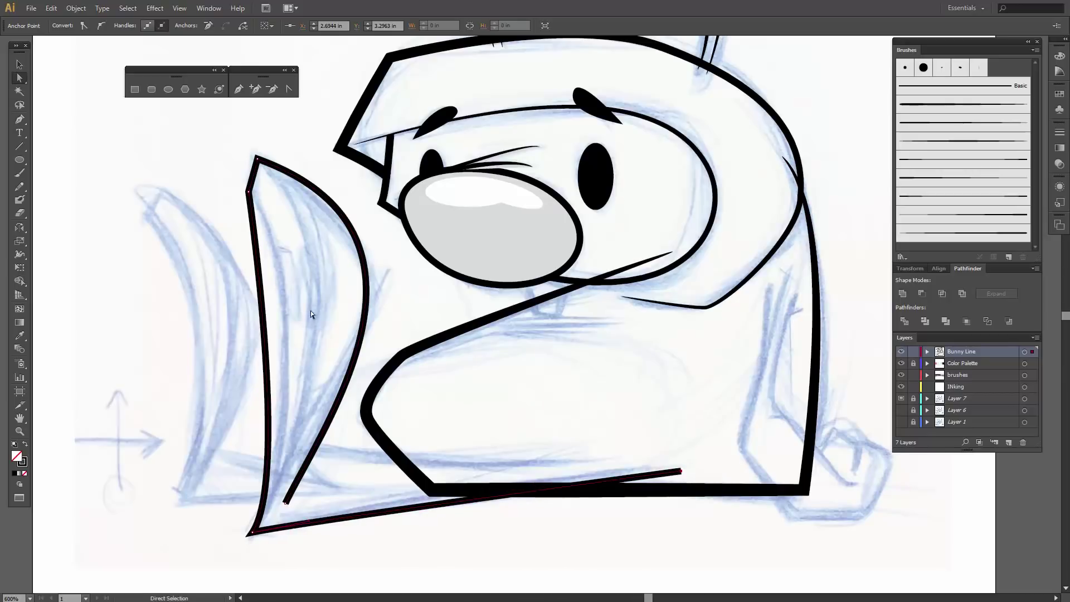
Lengthen the heel's curve handle to bow the foot's outer edge inward, and apply the brush that is thickest mid-stroke to the outline
click(249, 193)
click(290, 476)
click(252, 532)
mouse_move(290, 476)
mouse_down()
mouse_move(311, 416)
mouse_move(326, 405)
mouse_up()
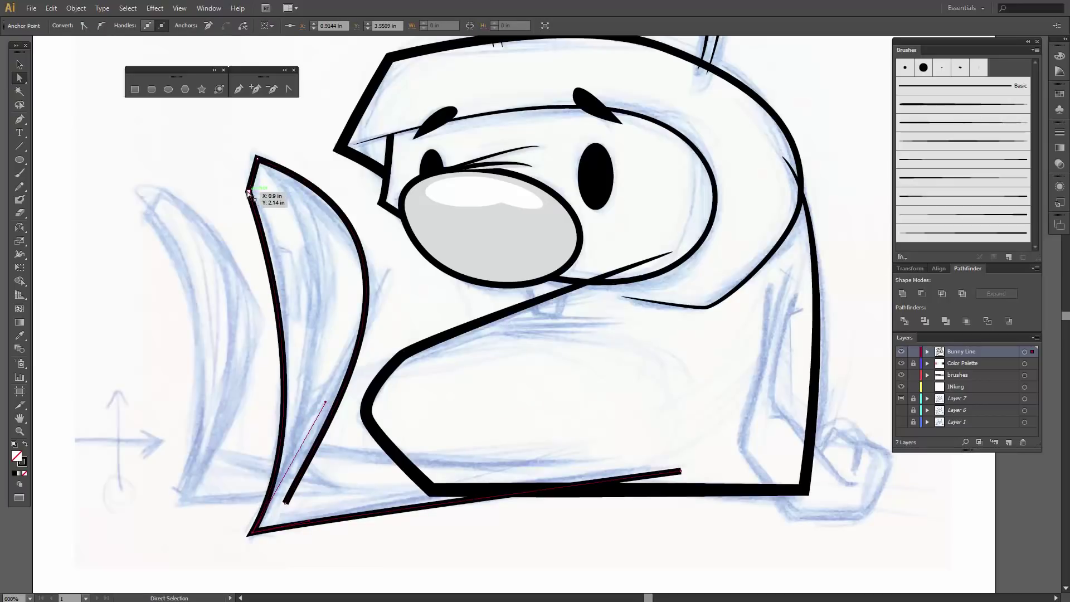
click(249, 193)
mouse_move(325, 400)
mouse_down()
mouse_move(326, 383)
mouse_move(323, 399)
mouse_up()
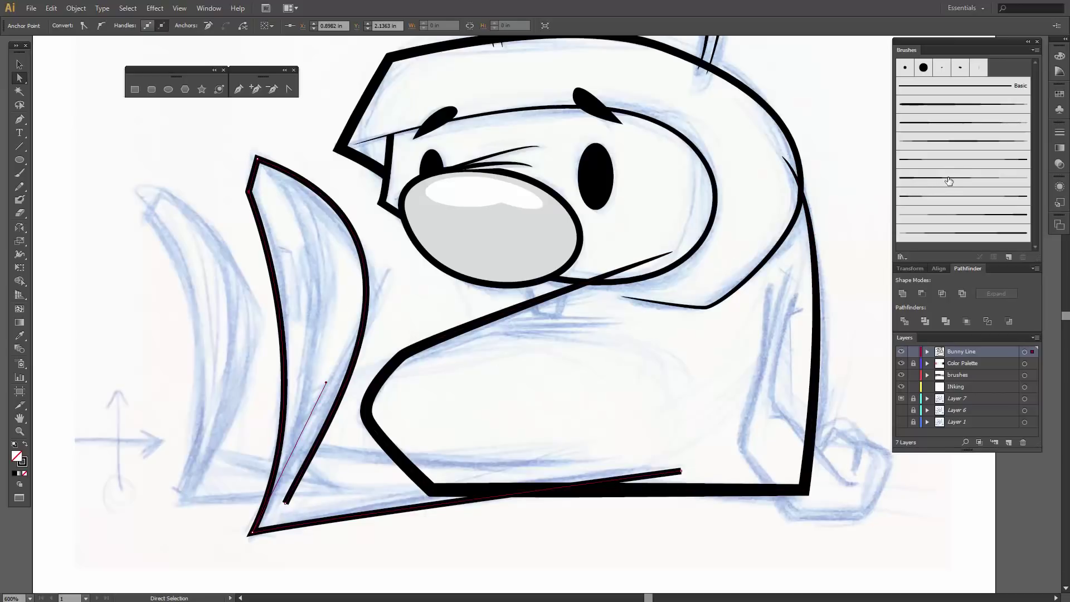
click(956, 144)
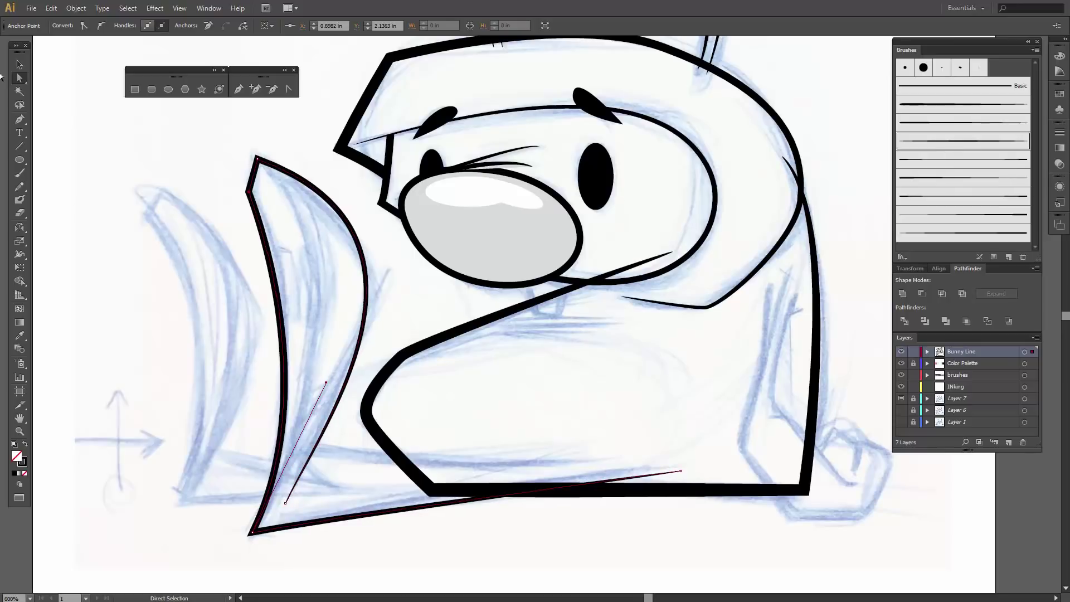
Set the stroke weight of the nearer foot's outline to 1.5 pt
click(19, 64)
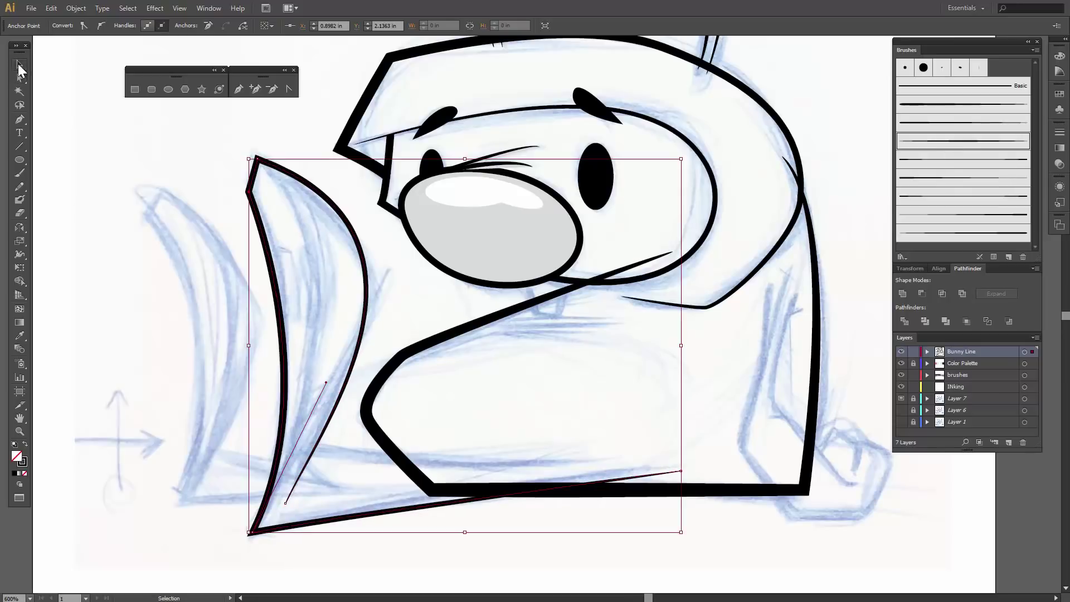
click(266, 246)
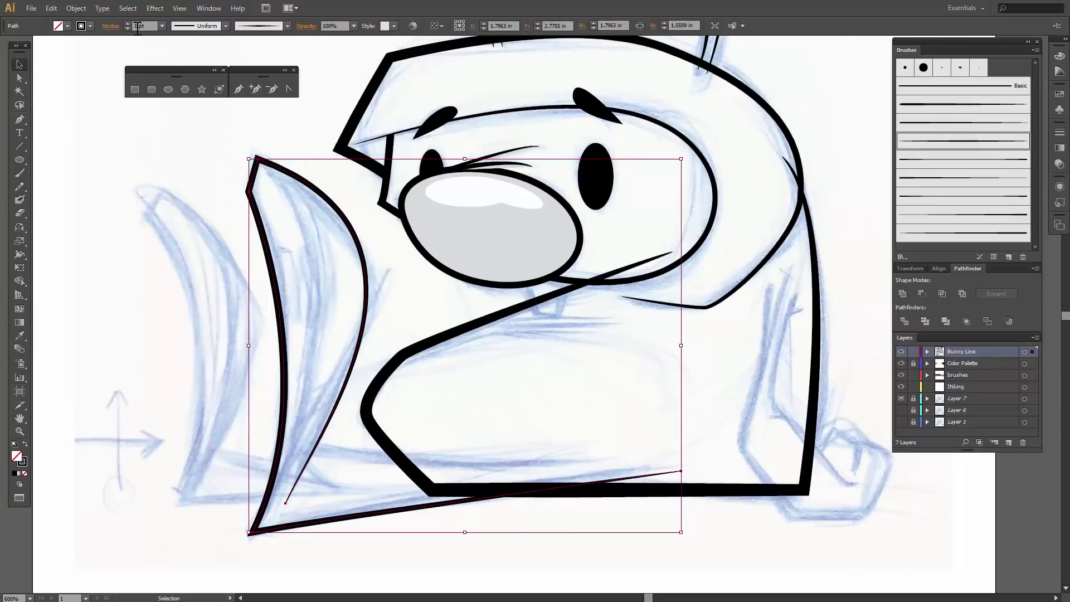
key(Return)
text(.5)
key(Return)
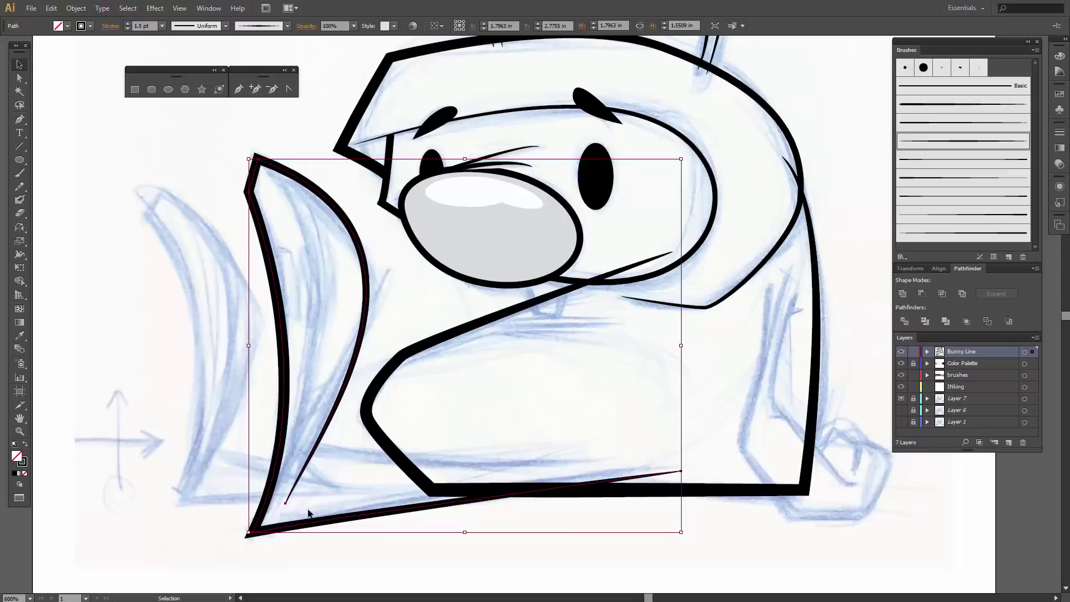
Draw the leg's top line from the foot's edge into the body, apply a brush that tapers toward its end, and align its start with the foot's edge
key(p)
key(ctrl+shift+a)
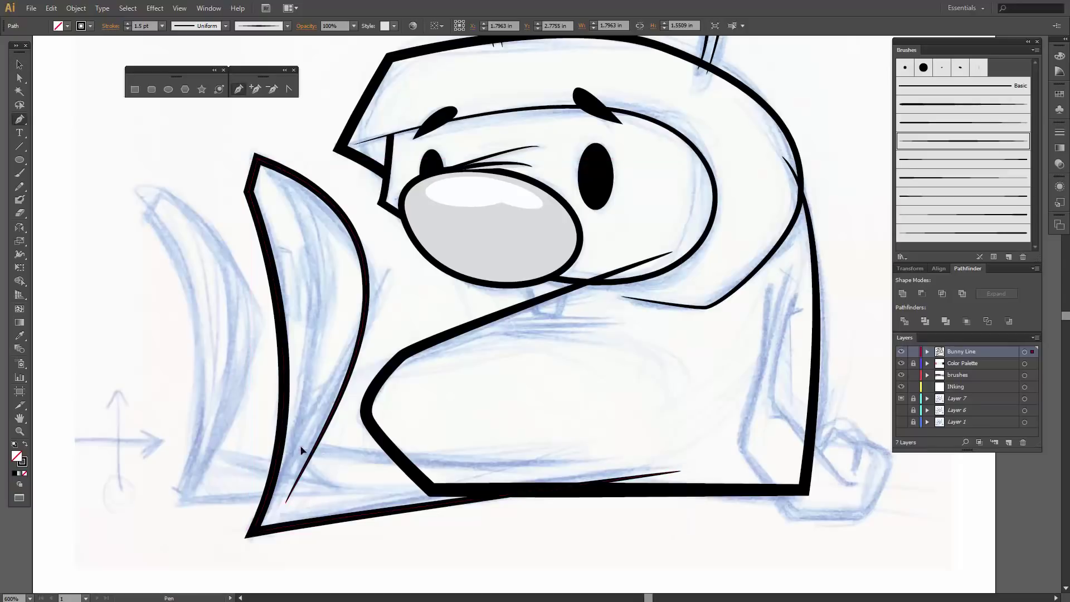
click(301, 447)
drag(626, 463, 711, 446)
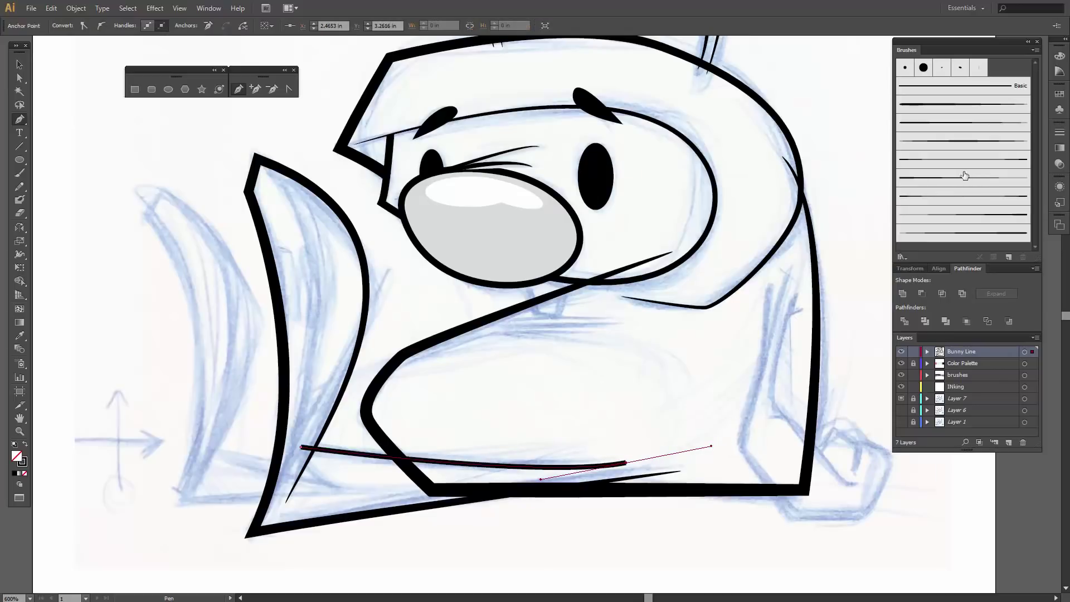
click(934, 184)
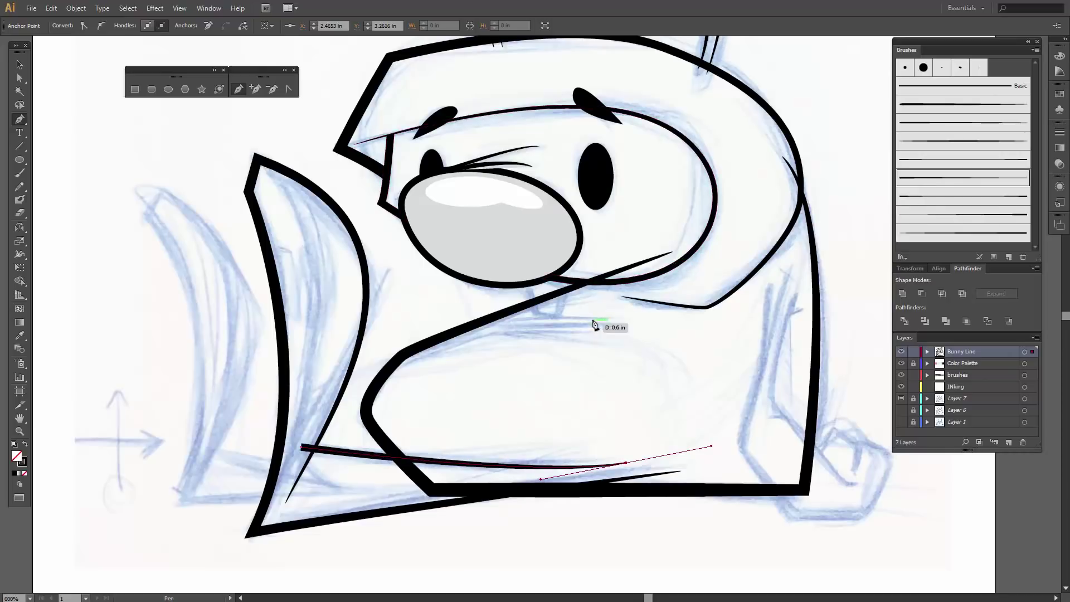
key(a)
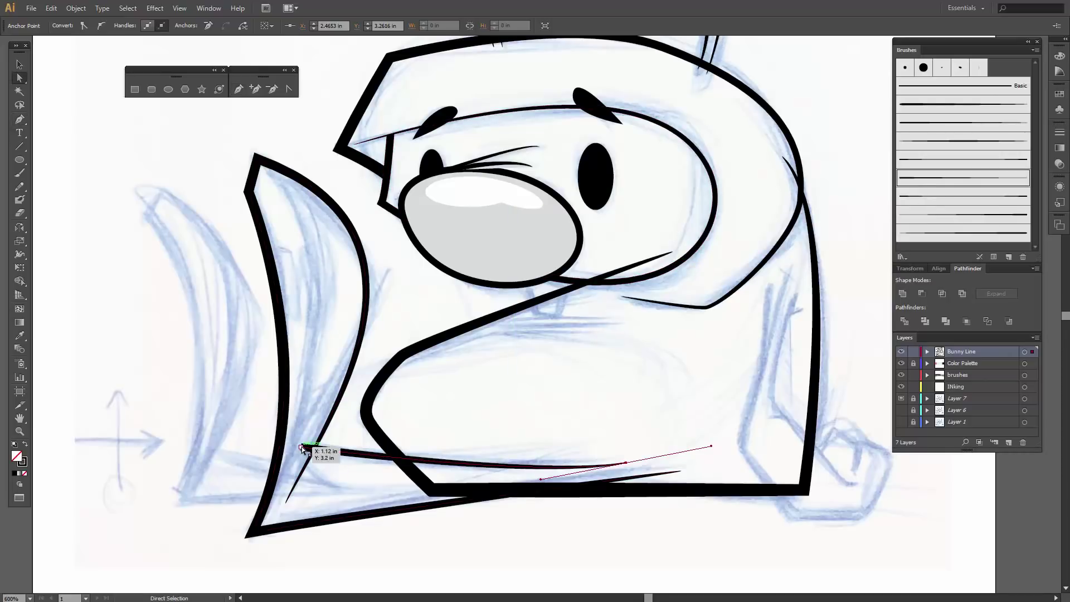
drag(302, 448, 315, 447)
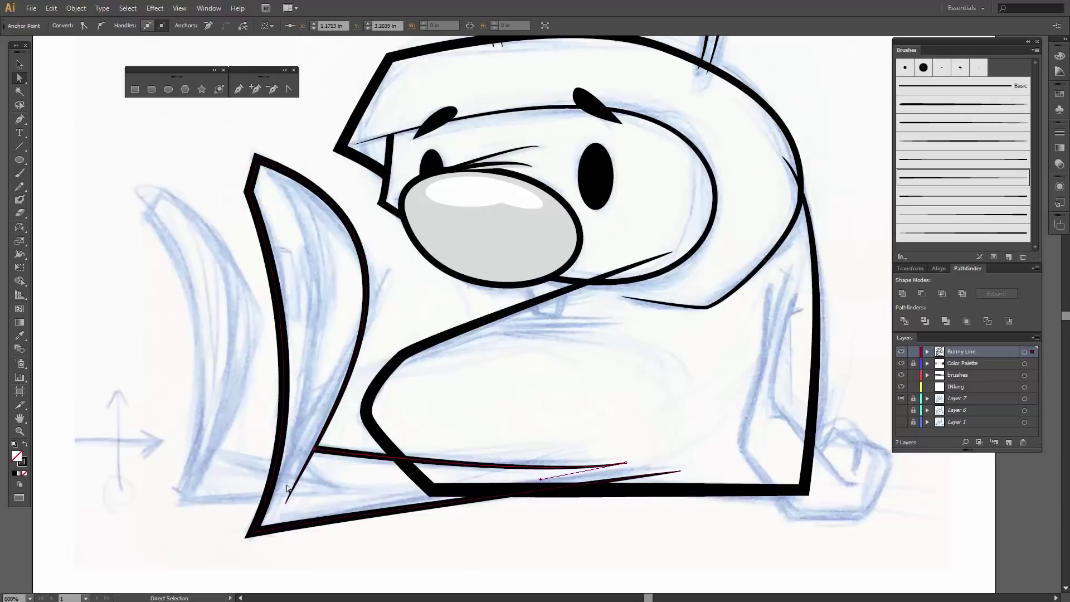
click(359, 491)
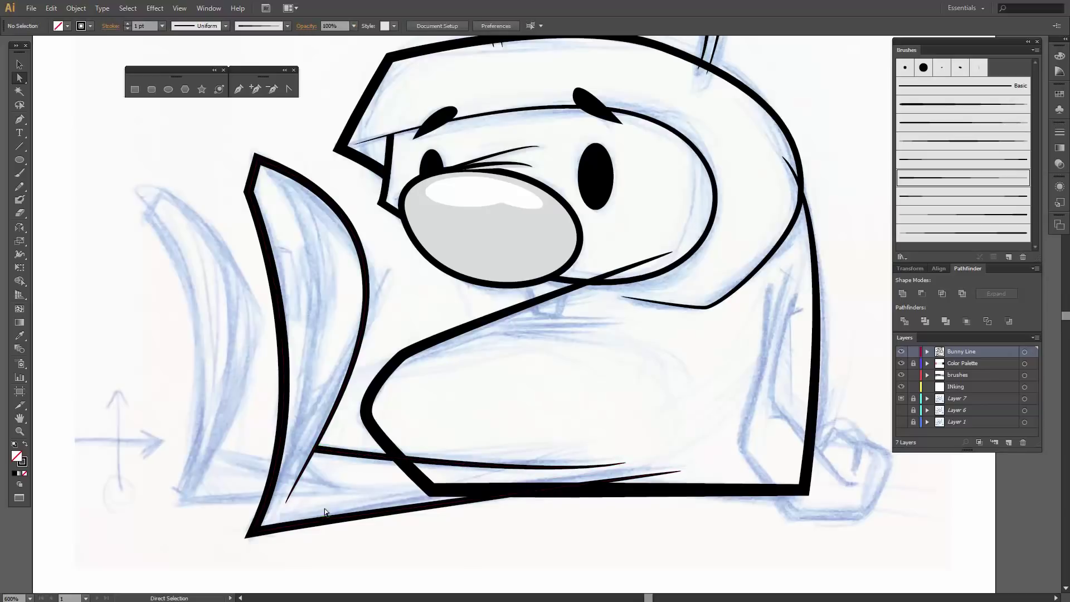
Draw a curved inner line along the nearer foot from the heel to the toe tip and give it a thin tapered brush
key(p)
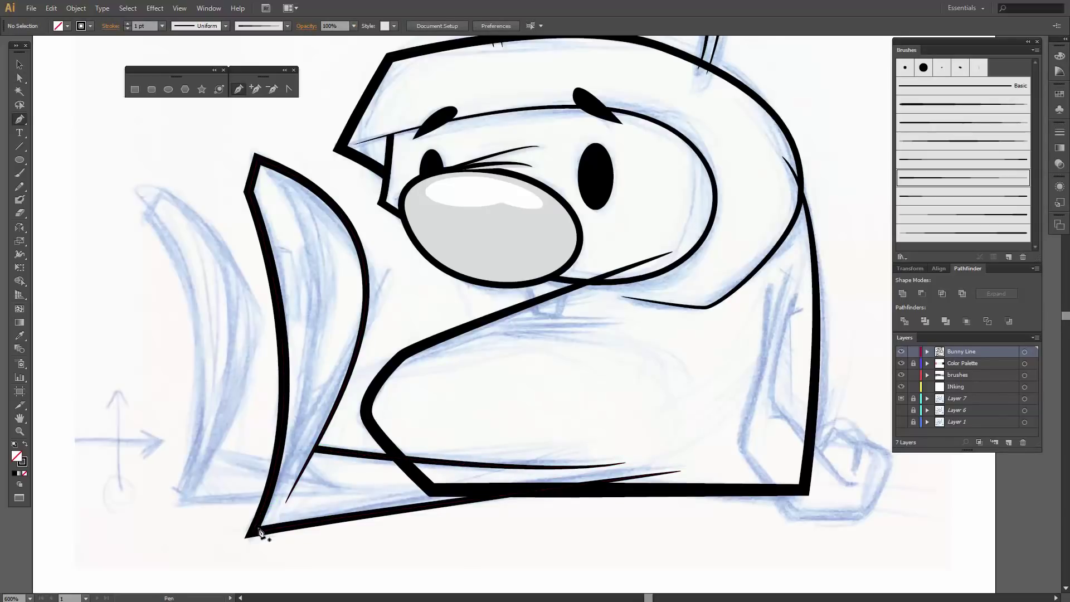
drag(259, 528, 290, 470)
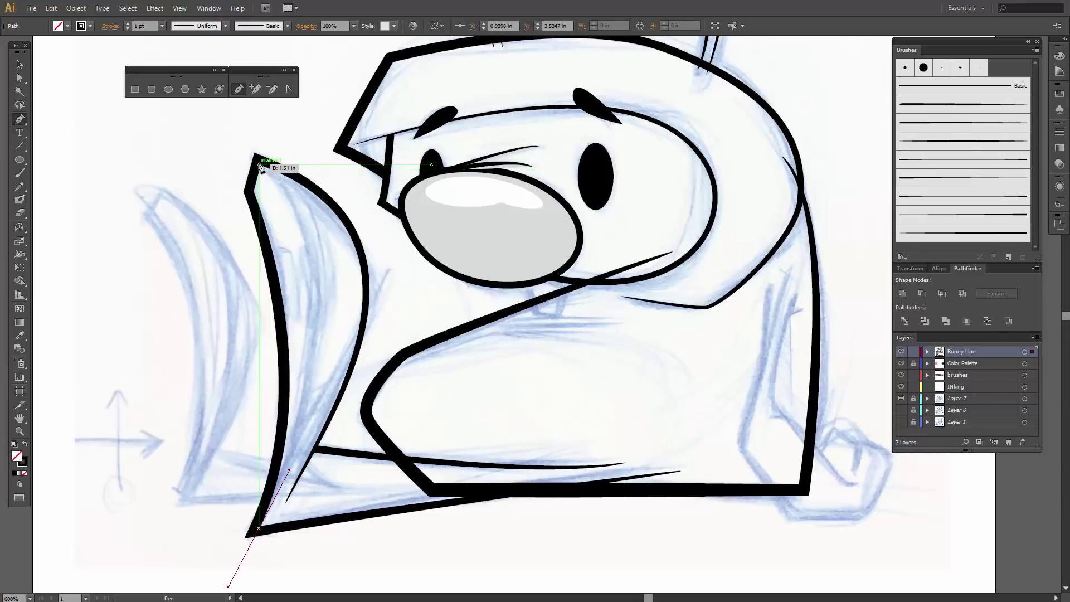
drag(259, 161, 138, 75)
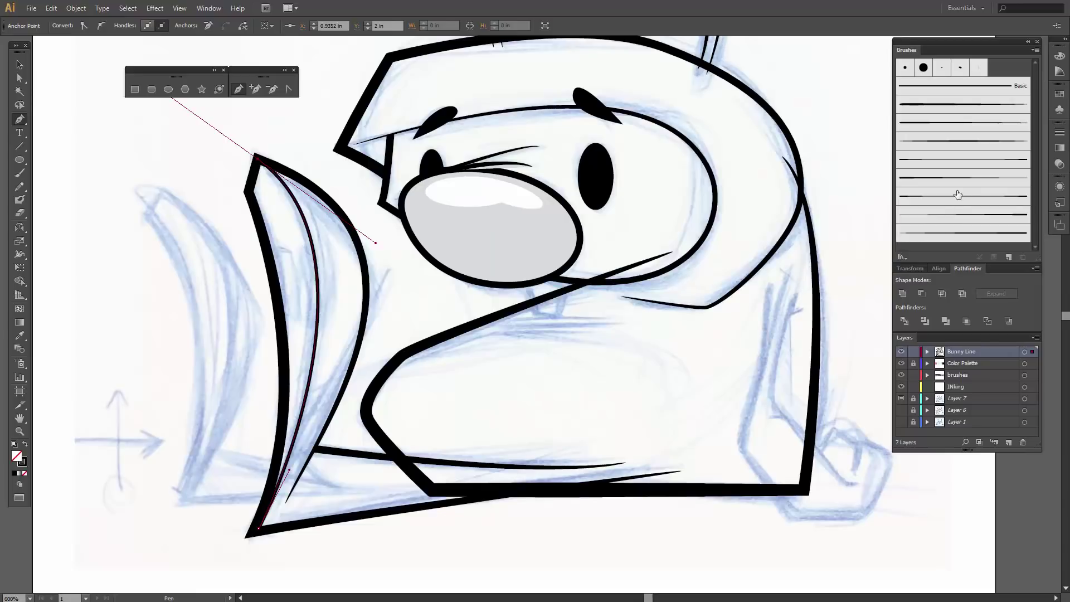
click(986, 163)
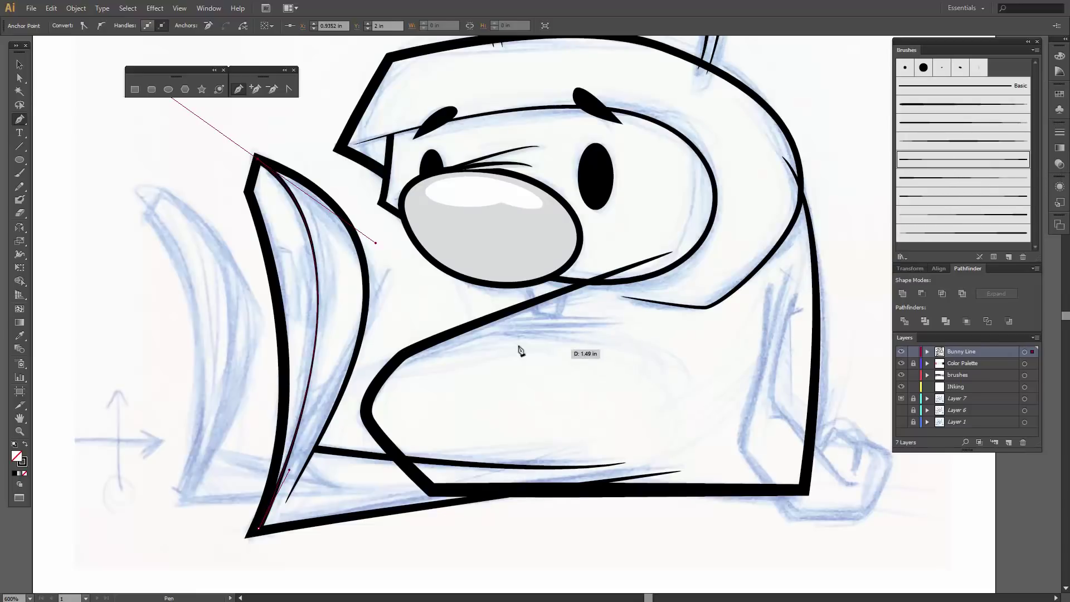
key(v)
click(185, 232)
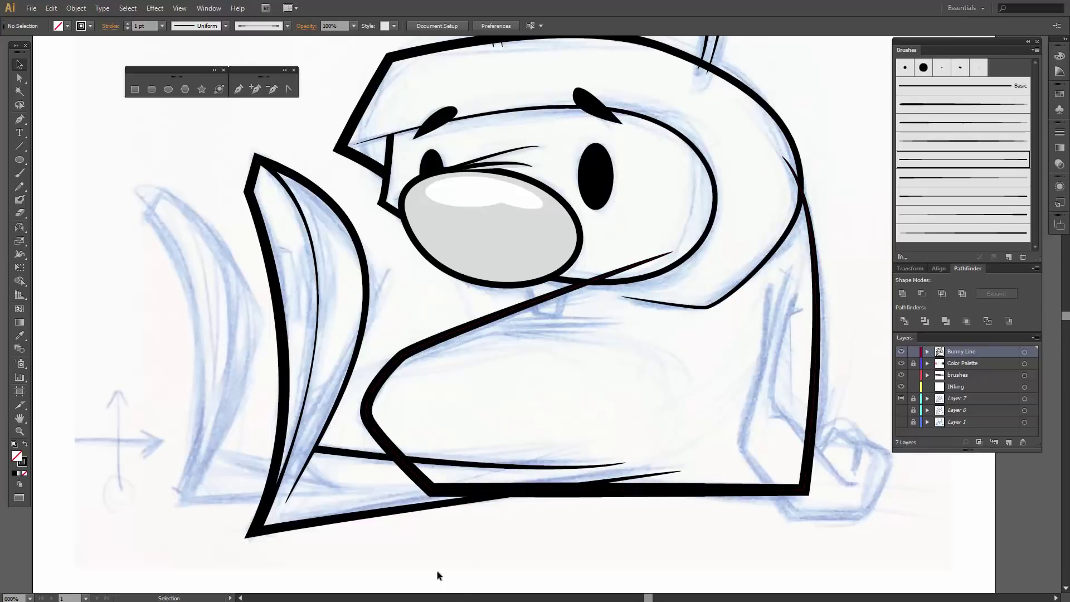
Expand the appearance of the body outline and erase its section between the leg's top line and the base
click(803, 244)
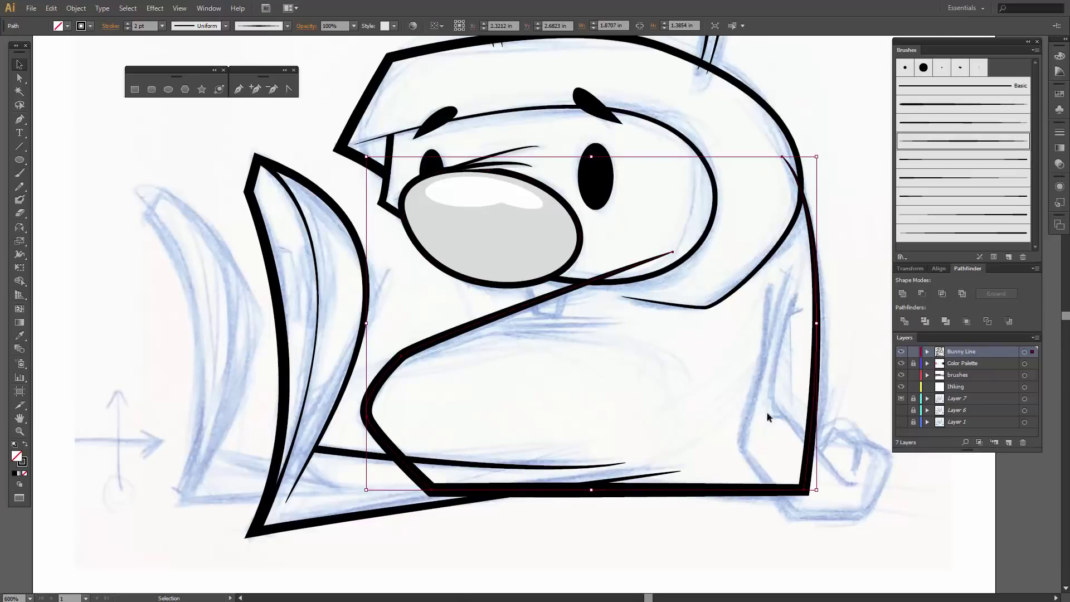
click(76, 8)
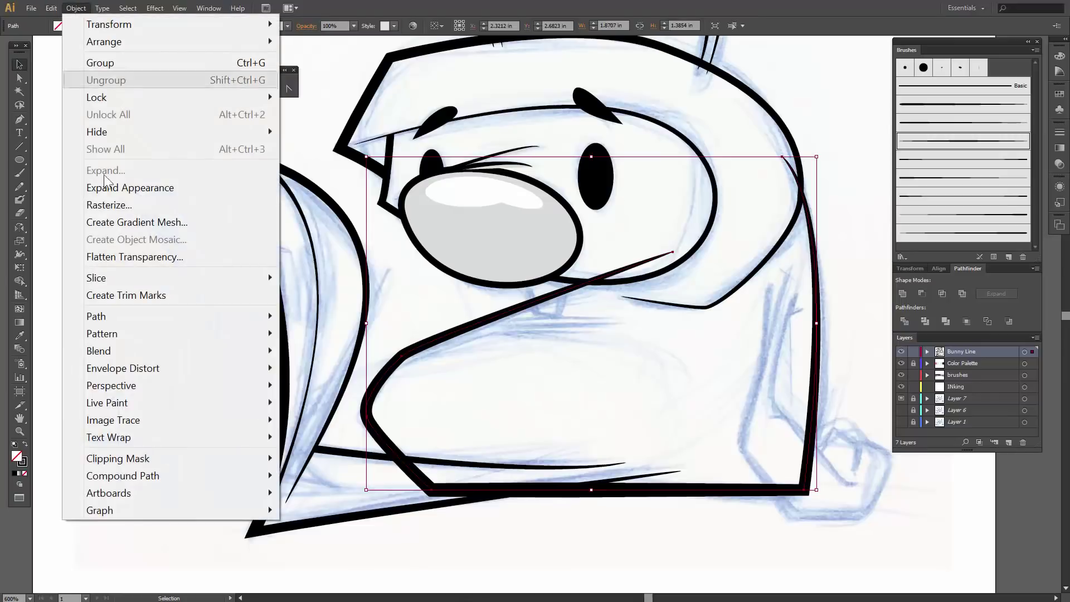
click(116, 190)
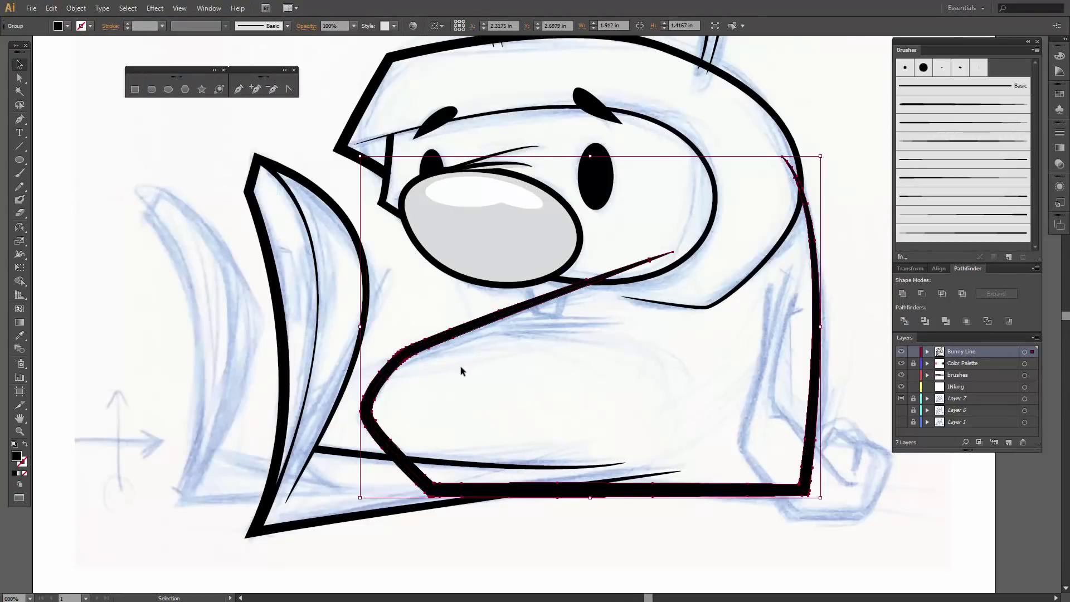
key(shift+e)
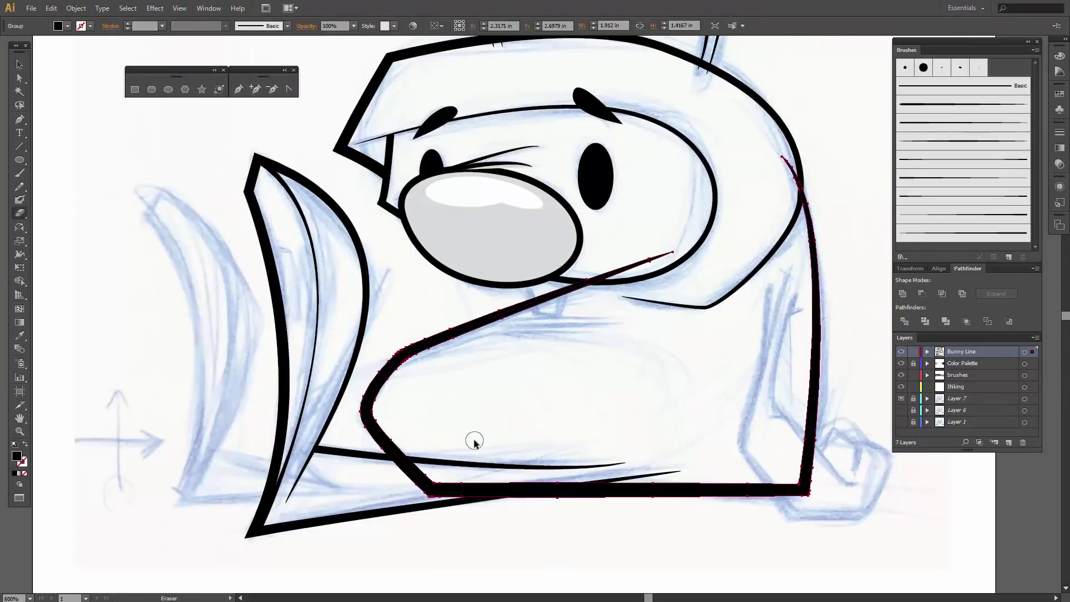
mouse_move(407, 464)
mouse_down()
mouse_move(377, 469)
mouse_move(418, 478)
mouse_up()
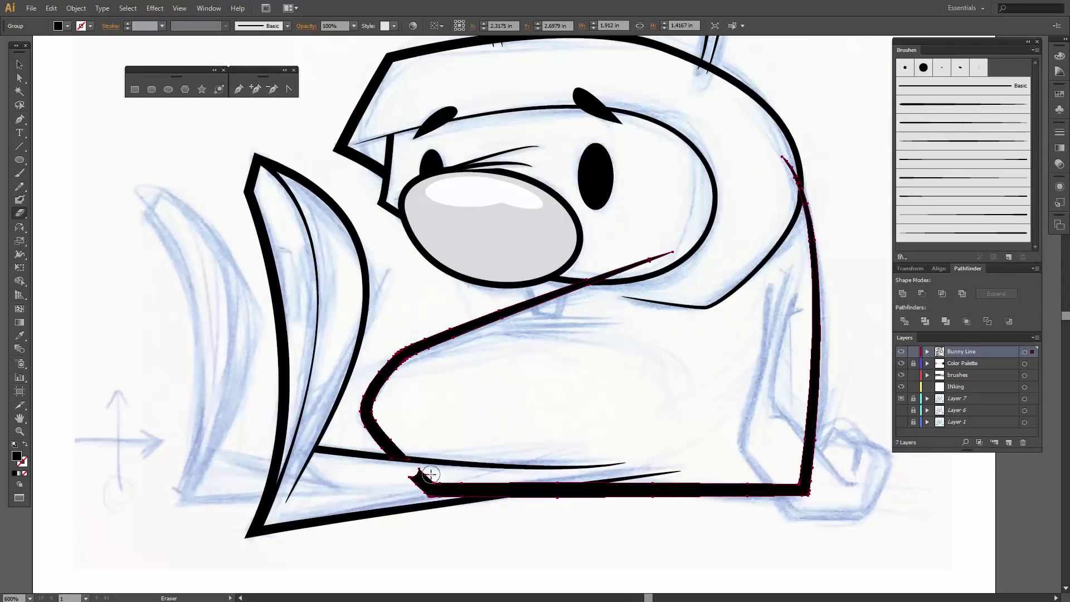
Erase the front part of the body's base line above the sole so it begins cleanly at the foot's outline
key(v)
scroll(404, 478, up, 2)
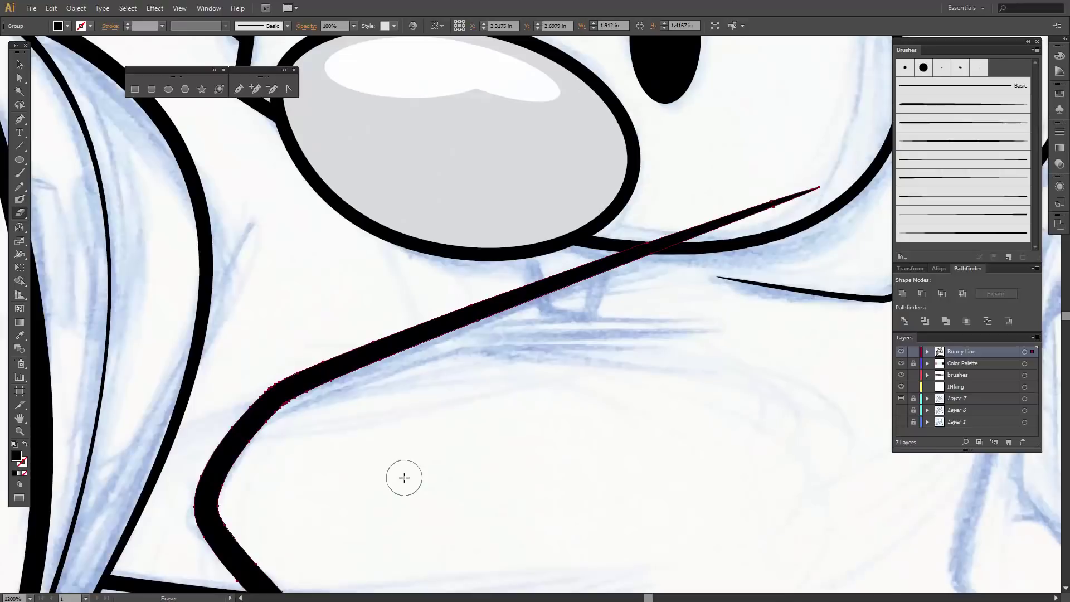
mouse_move(406, 471)
mouse_down()
mouse_move(438, 210)
mouse_move(357, 181)
mouse_move(316, 181)
mouse_up()
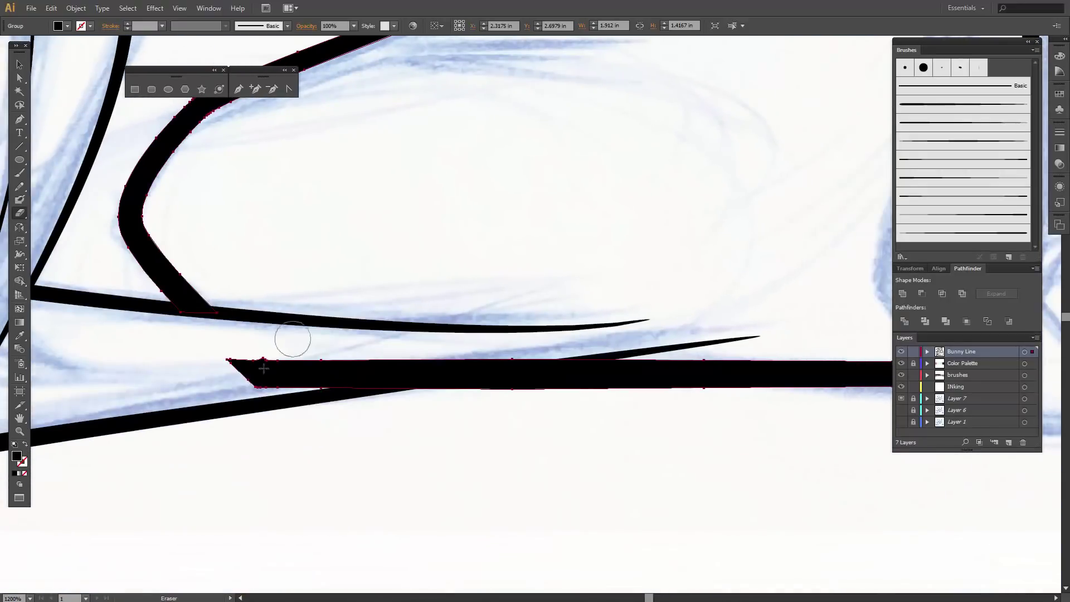
mouse_move(222, 373)
mouse_down()
mouse_move(226, 351)
mouse_move(290, 363)
mouse_move(253, 371)
mouse_move(265, 378)
mouse_move(452, 345)
mouse_move(557, 346)
mouse_move(352, 367)
mouse_up()
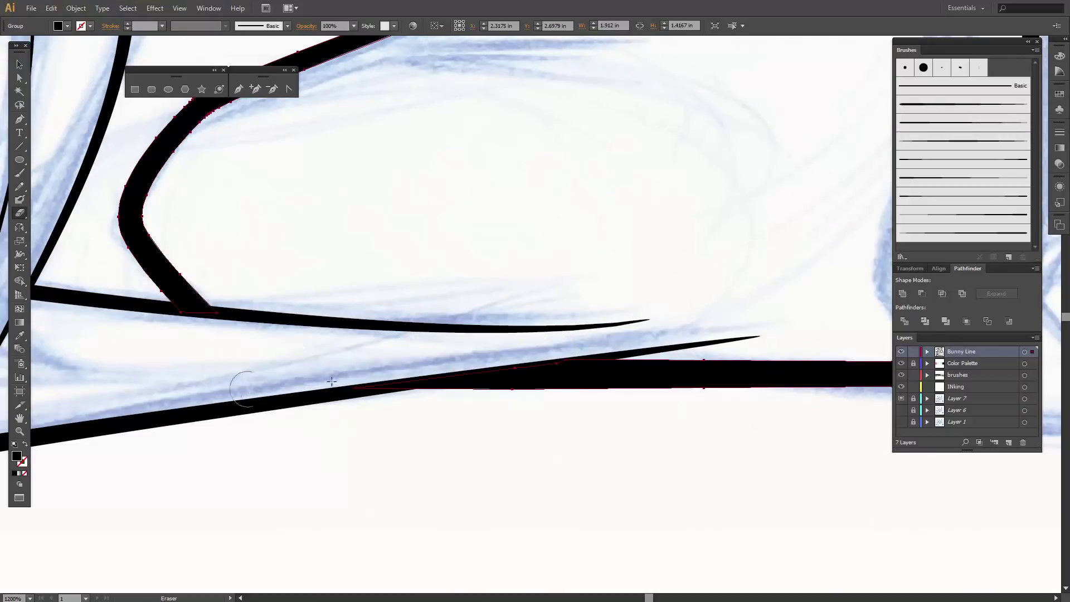
drag(562, 345, 545, 346)
Erase the body outline's overhanging ends inside the back of the head and inside the face, and deselect the outline
key(space)
drag(635, 360, 210, 466)
drag(477, 104, 538, 455)
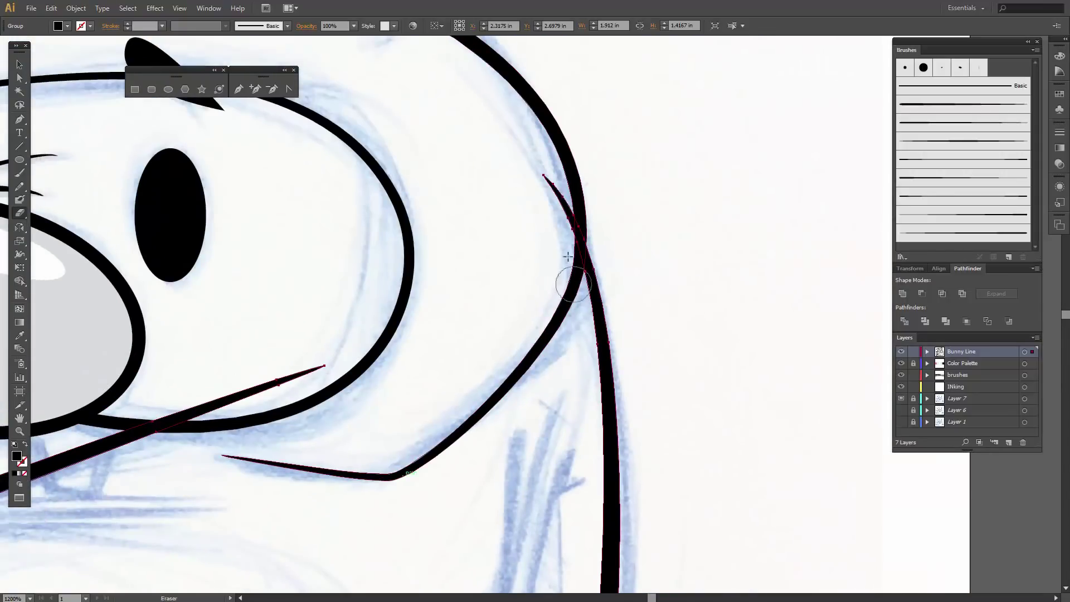
drag(563, 224, 533, 189)
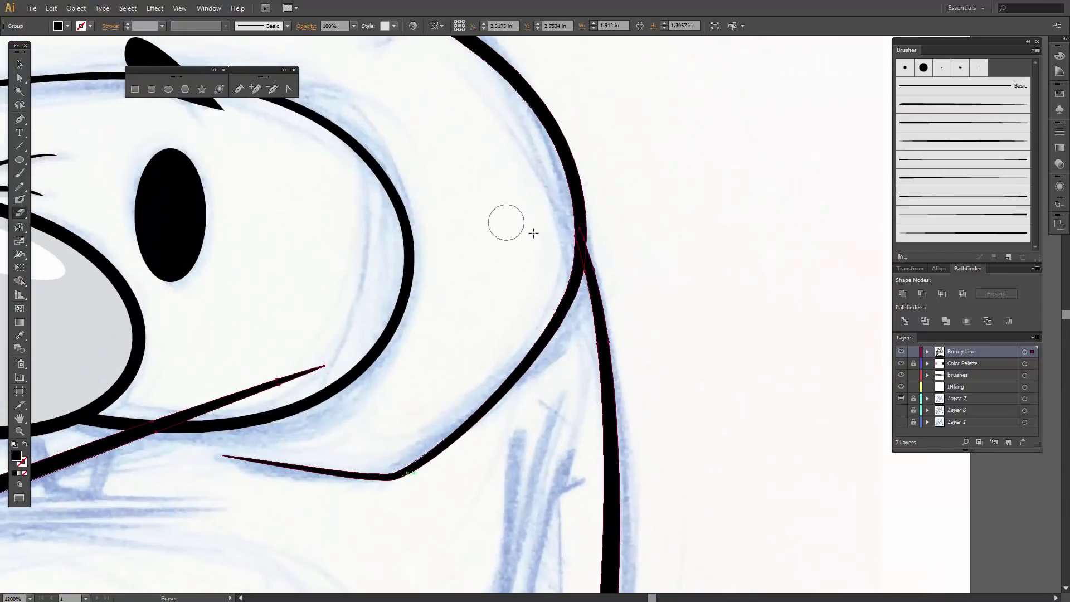
drag(560, 236, 558, 241)
mouse_move(318, 363)
mouse_down()
mouse_move(147, 406)
mouse_move(217, 408)
mouse_up()
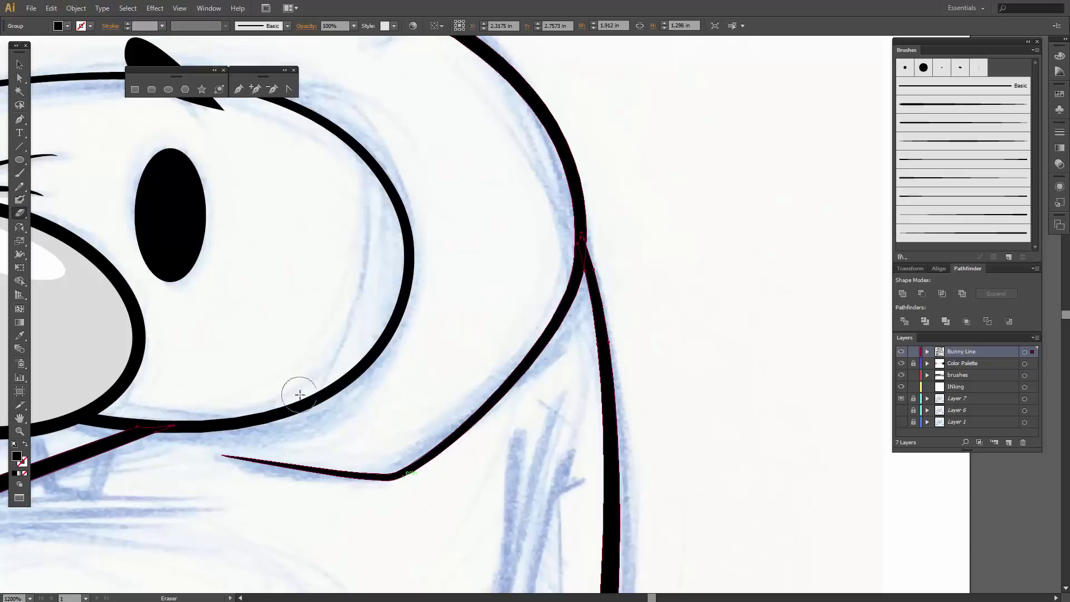
mouse_move(184, 447)
mouse_down()
mouse_move(718, 428)
mouse_move(731, 256)
mouse_up()
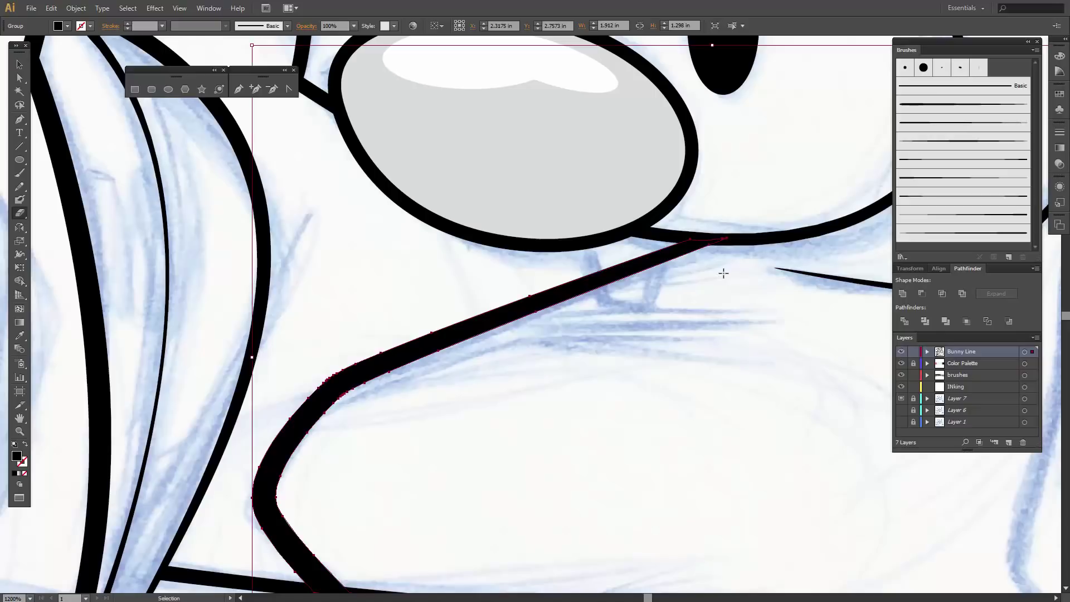
key(ctrl+minus)
key(ctrl+minus)
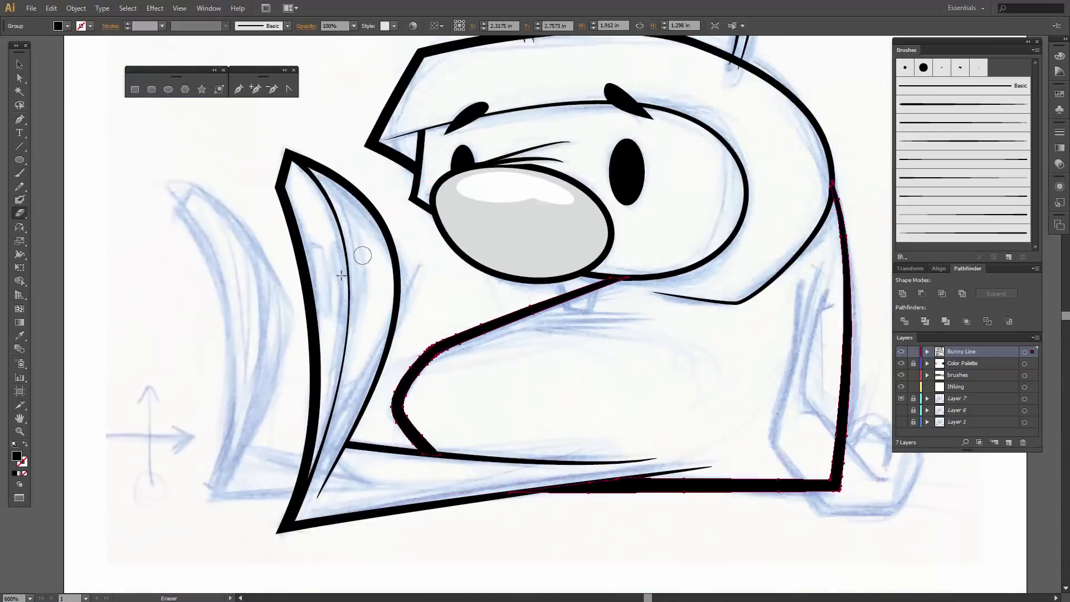
key(v)
click(260, 308)
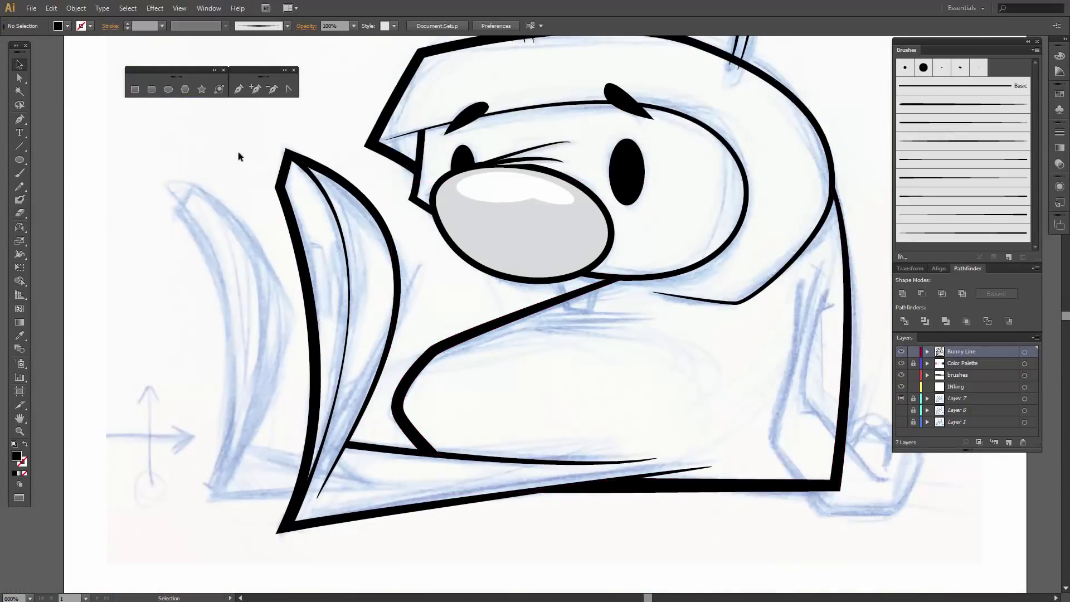
click(345, 265)
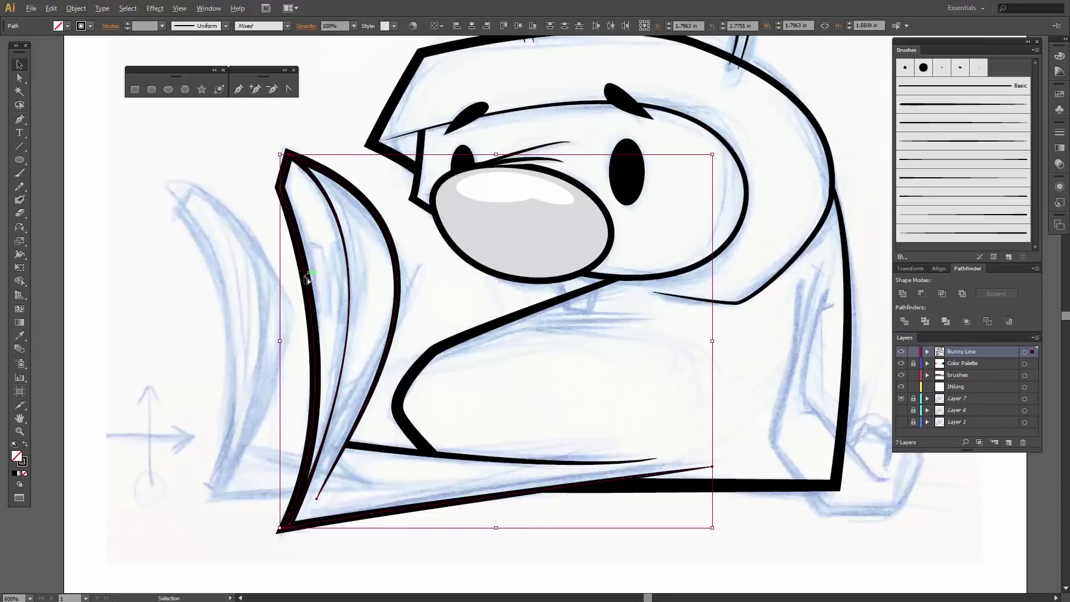
drag(300, 278, 234, 254)
key(ctrl+z)
click(242, 401)
Duplicate the nearer foot's lines toward the farther foot's sketch and scale the copy to about 1.46 in wide by 1.26 in high
drag(241, 206, 369, 457)
drag(318, 362, 248, 329)
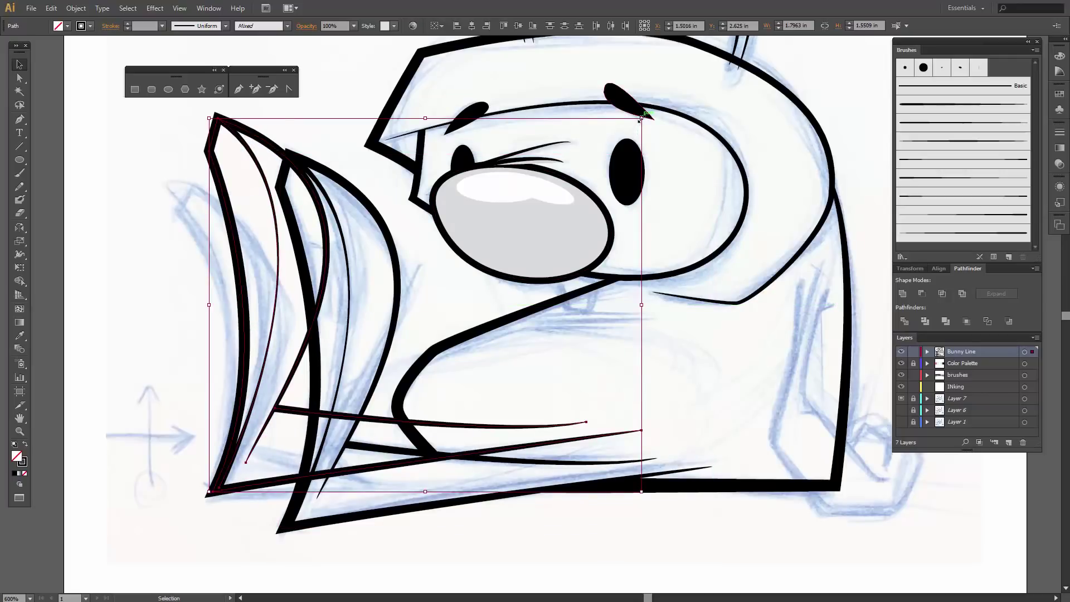
drag(641, 118, 570, 189)
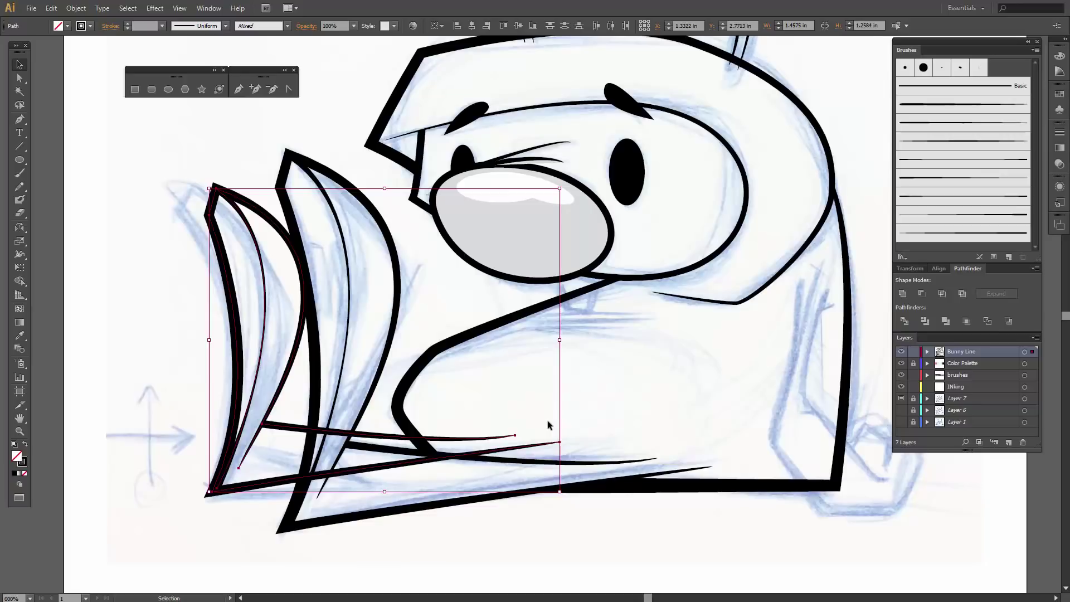
Nudge the copied foot slightly up and over toward the body so it overlaps the nearer foot
key(Up)
key(Right)
key(Right)
key(Right)
key(Right)
key(Right)
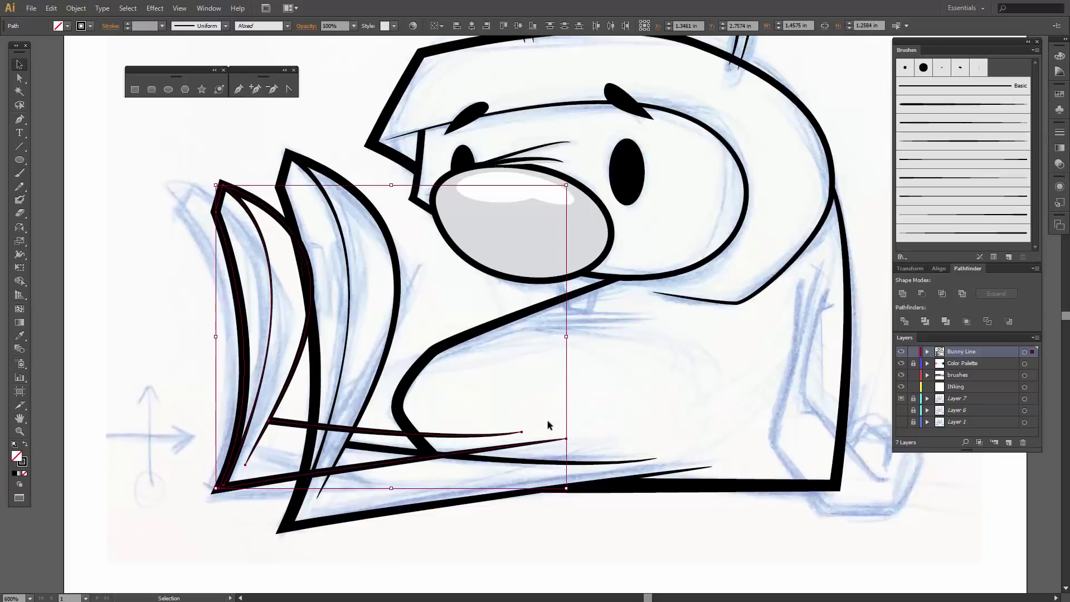
key(Right)
key(Right)
key(Right)
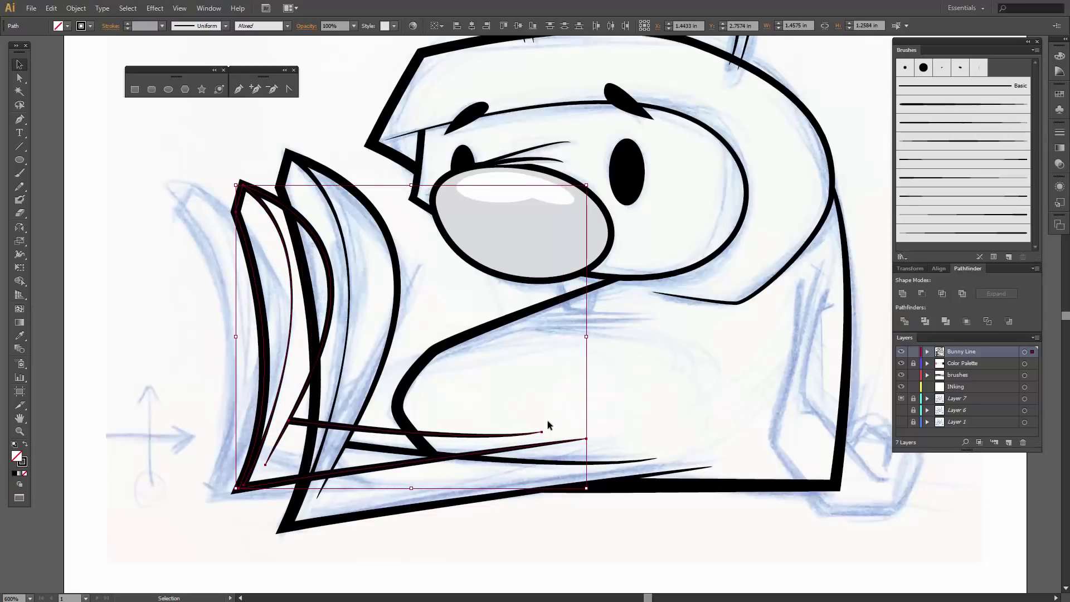
key(ctrl+minus)
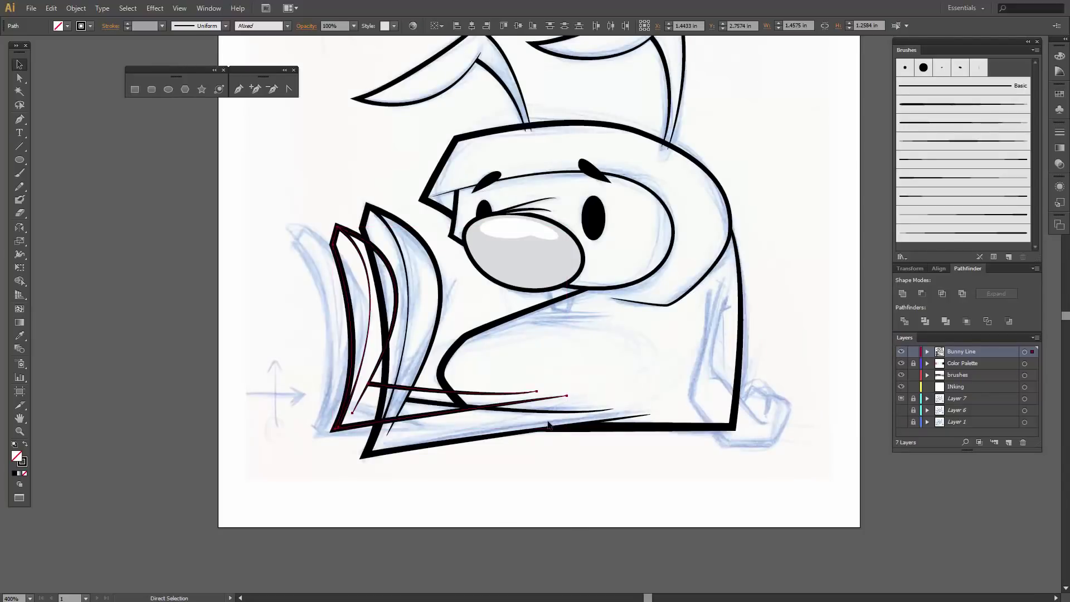
key(ctrl+minus)
drag(516, 444, 470, 492)
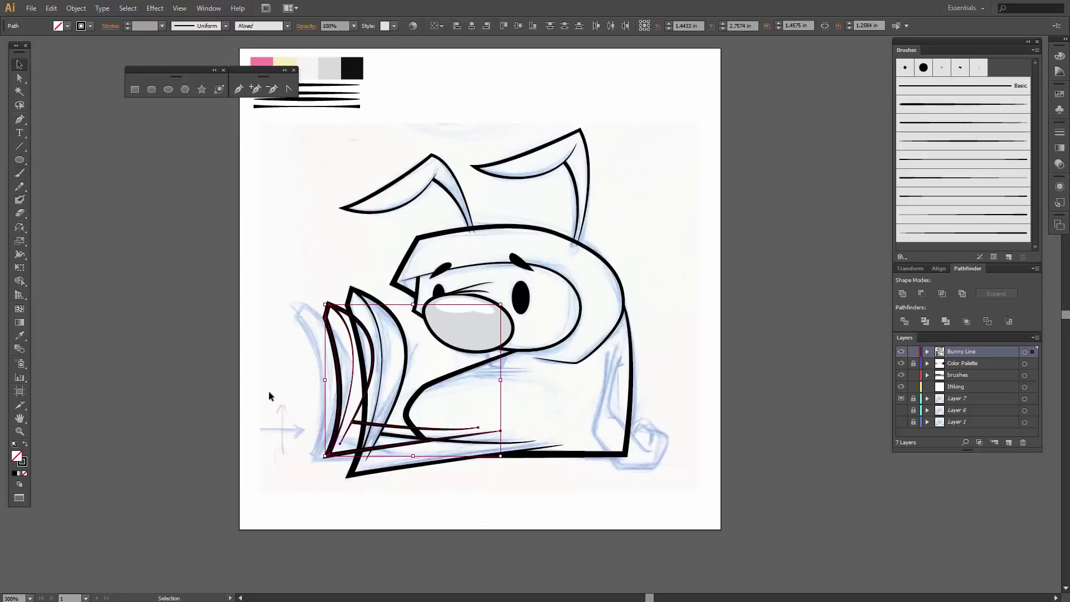
Nudge the copied foot slightly higher, keeping its horizontal position
key(Up)
key(Up)
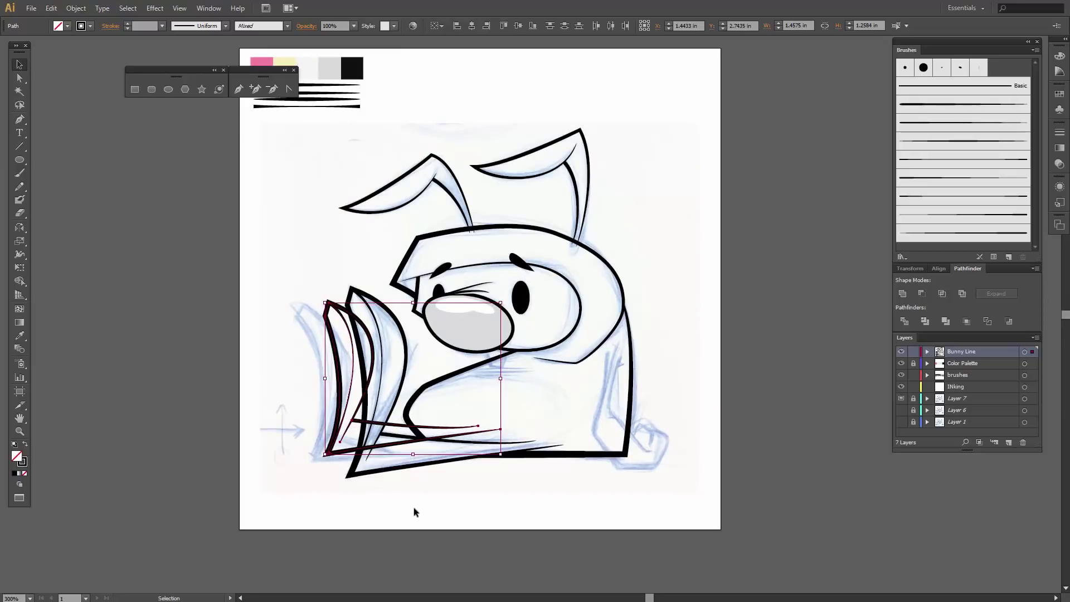
key(Right)
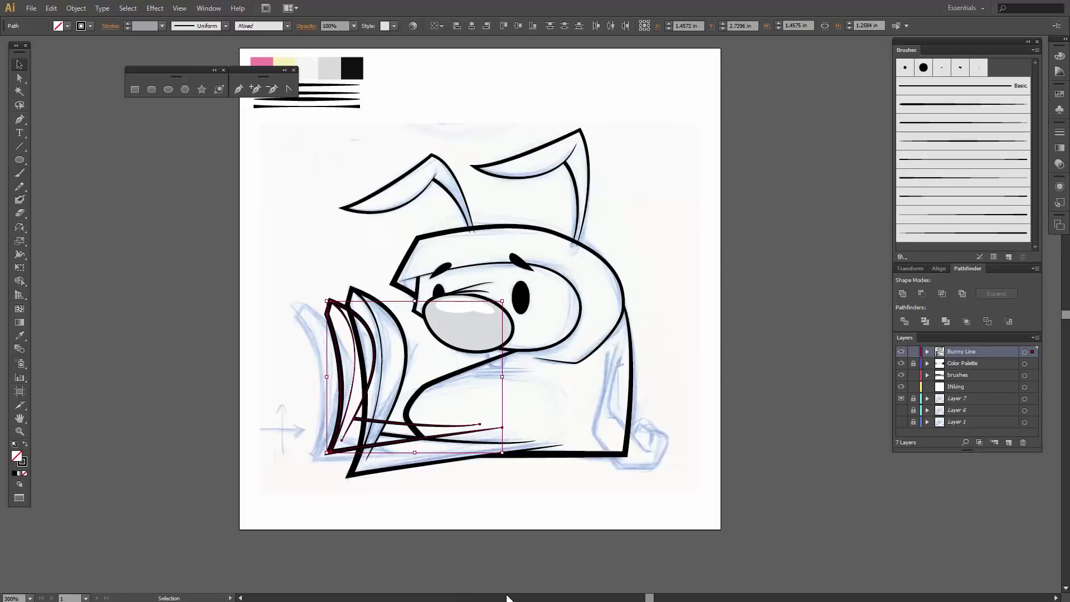
key(Right)
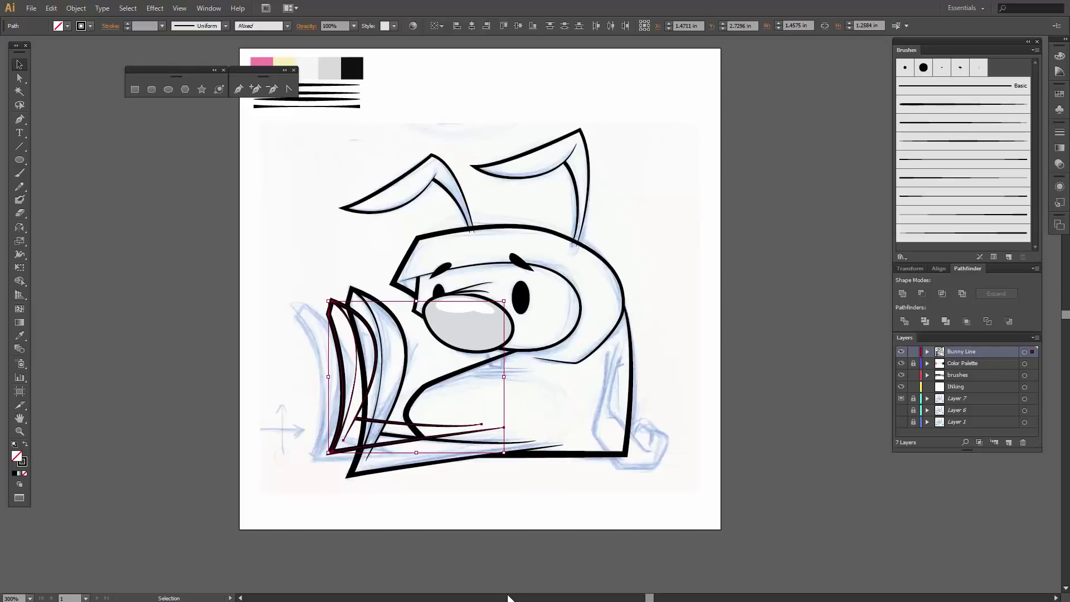
key(Left)
key(Left)
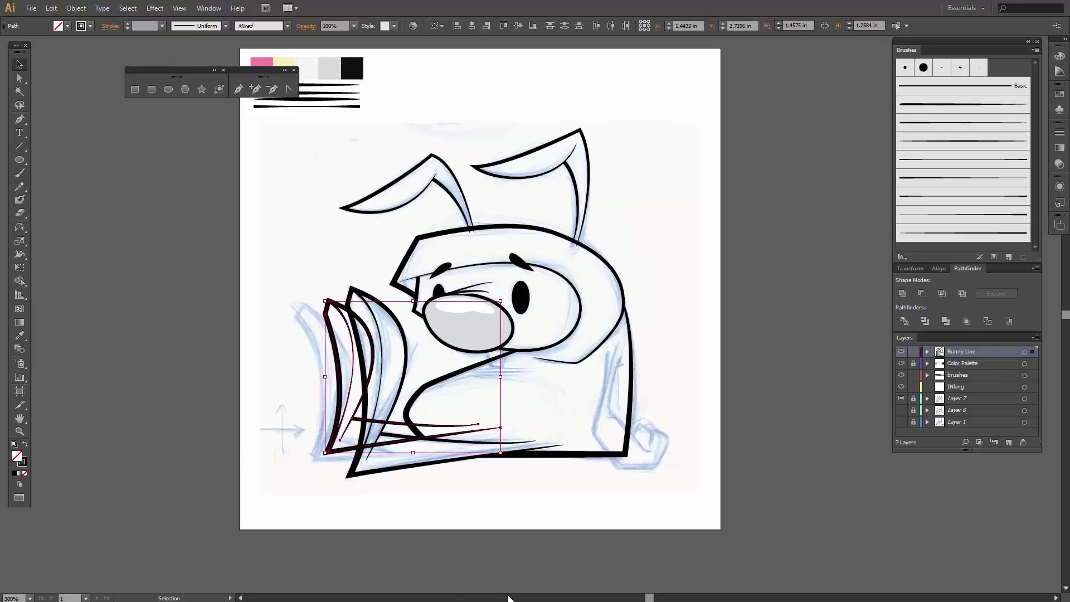
Expand the appearance of the copied foot's brush strokes into filled shapes
key(a)
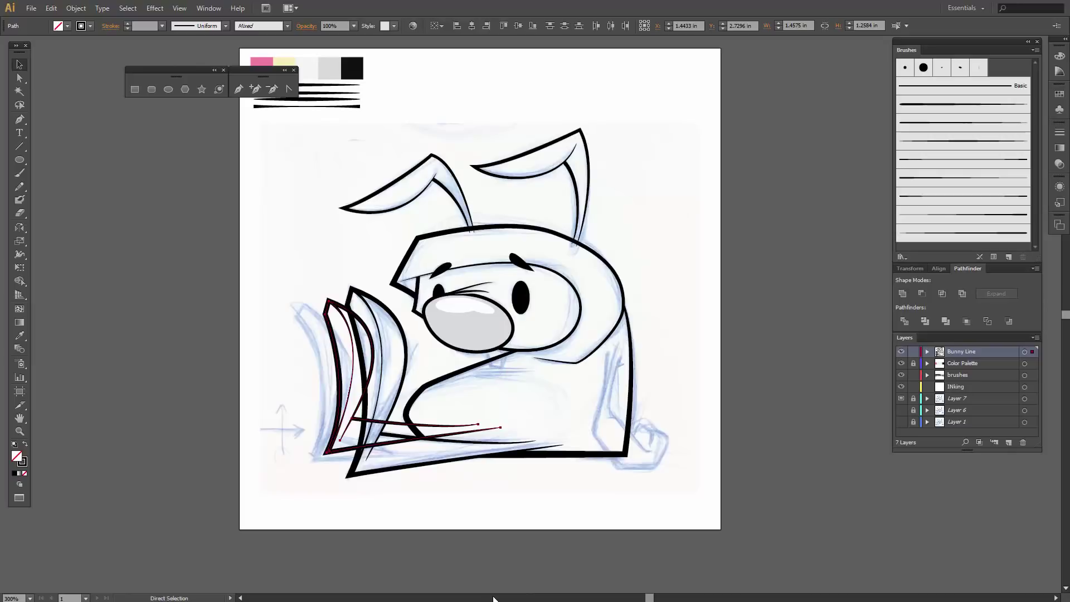
key(ctrl+plus)
key(ctrl+plus)
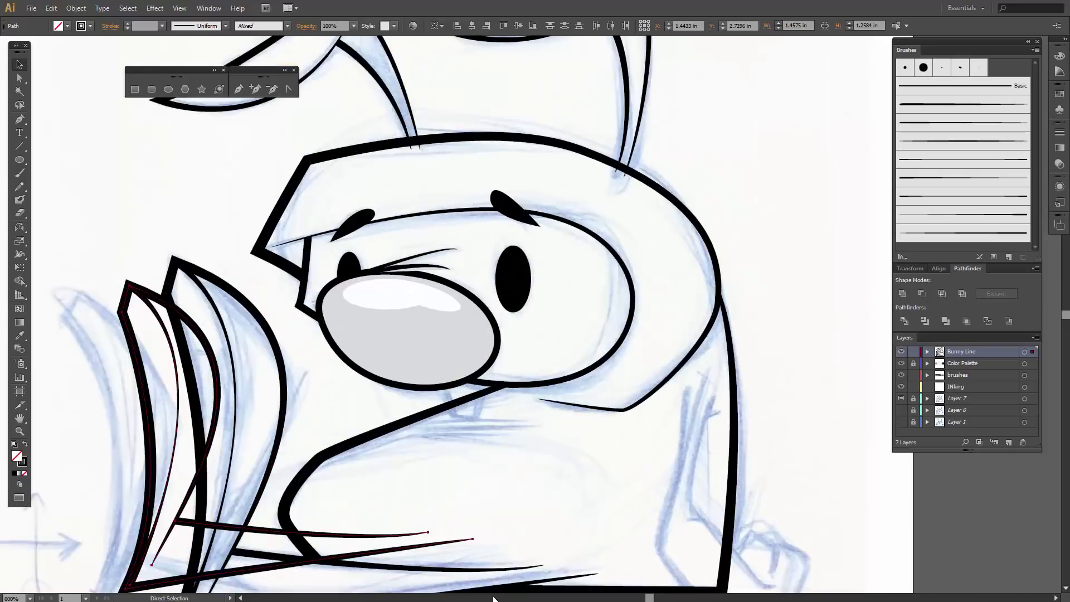
drag(474, 422, 556, 322)
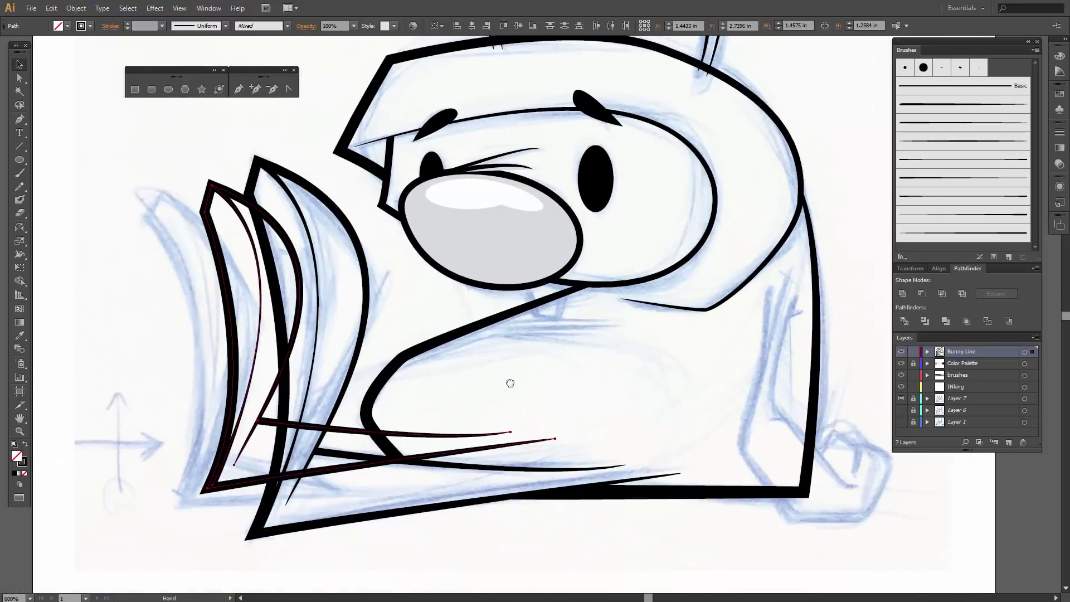
click(75, 7)
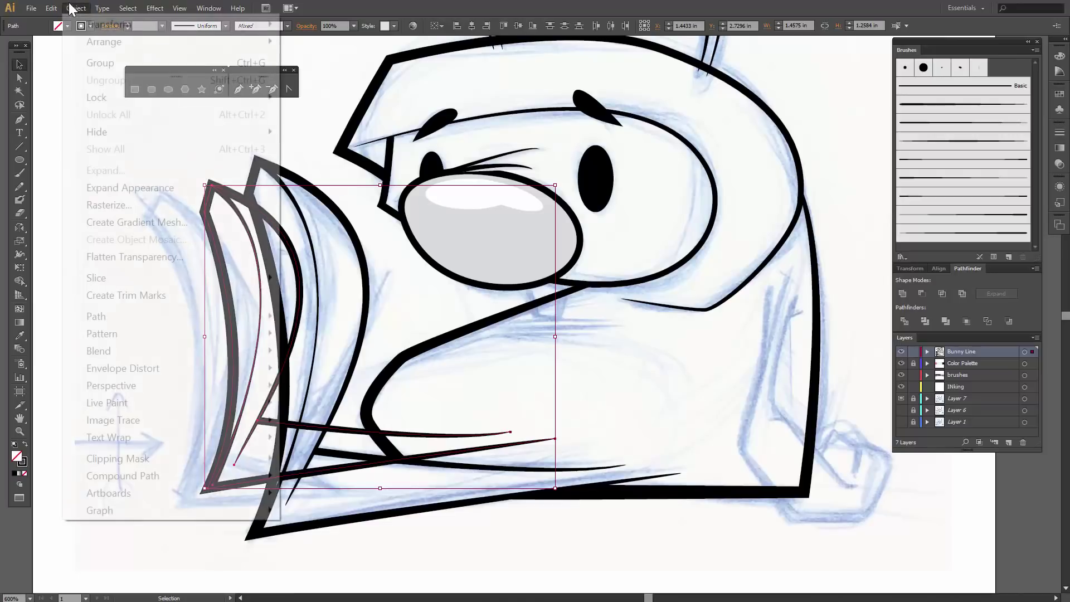
click(103, 188)
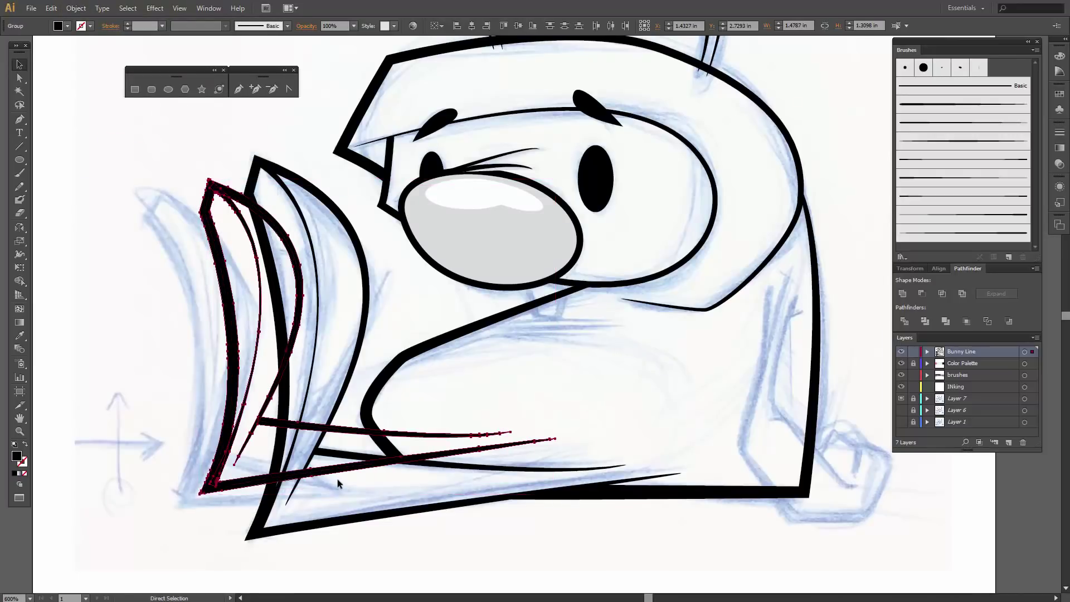
Erase the copied foot's leg line and bottom line where they cross the nearer foot, clearing the bottom line up to the belly
key(ctrl+equal)
drag(370, 455, 478, 373)
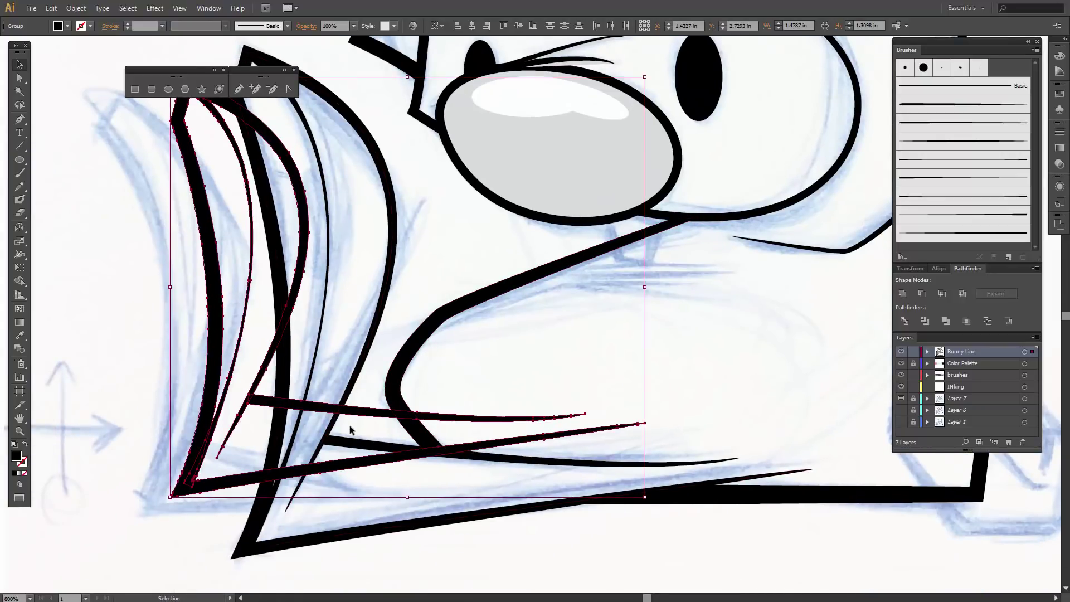
key(shift+e)
mouse_move(282, 426)
mouse_down()
mouse_move(294, 396)
mouse_move(327, 401)
mouse_move(285, 486)
mouse_move(299, 411)
mouse_move(280, 504)
mouse_up()
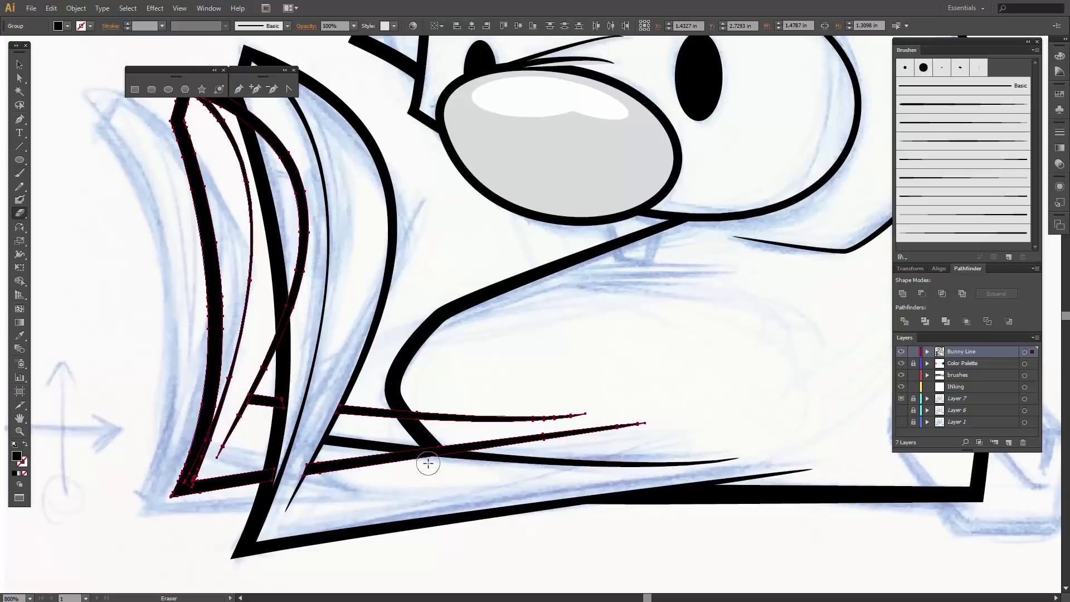
mouse_move(428, 463)
mouse_down()
mouse_move(449, 469)
mouse_move(353, 463)
mouse_move(315, 447)
mouse_move(362, 466)
mouse_move(306, 471)
mouse_move(334, 479)
mouse_up()
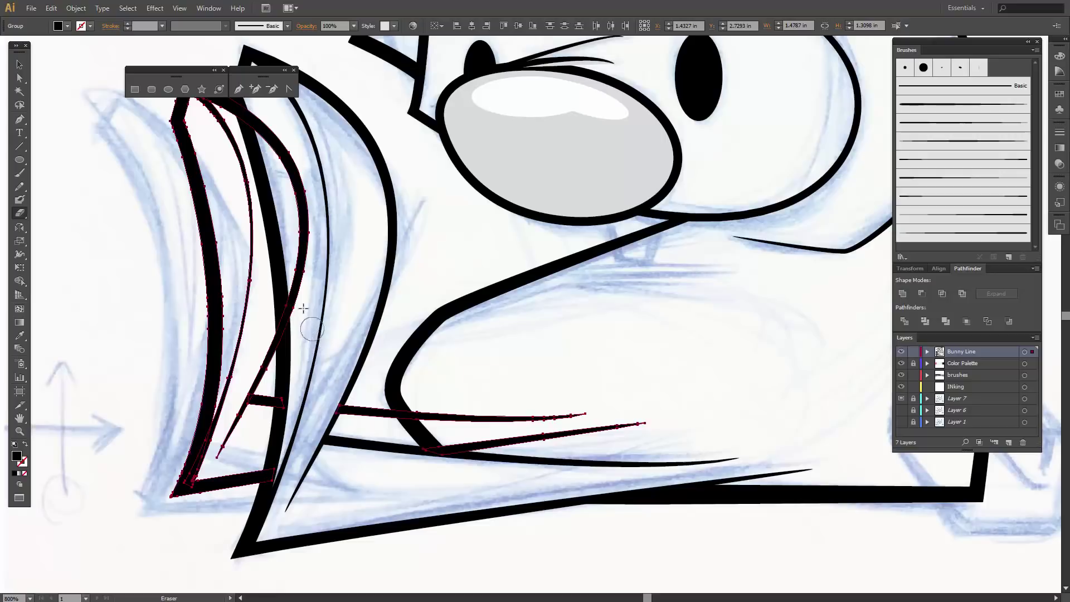
Erase the copied foot's curved back edge where it runs inside the nearer foot's outline
scroll(301, 321, down, 2)
scroll(301, 328, up, 4)
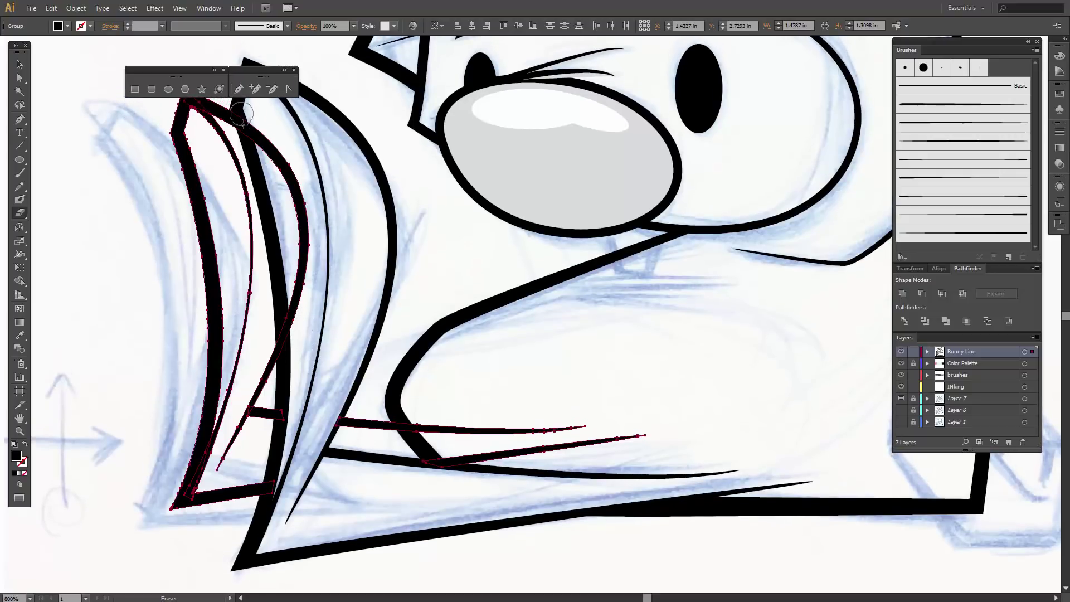
mouse_move(241, 114)
mouse_down()
mouse_move(298, 195)
mouse_move(287, 346)
mouse_up()
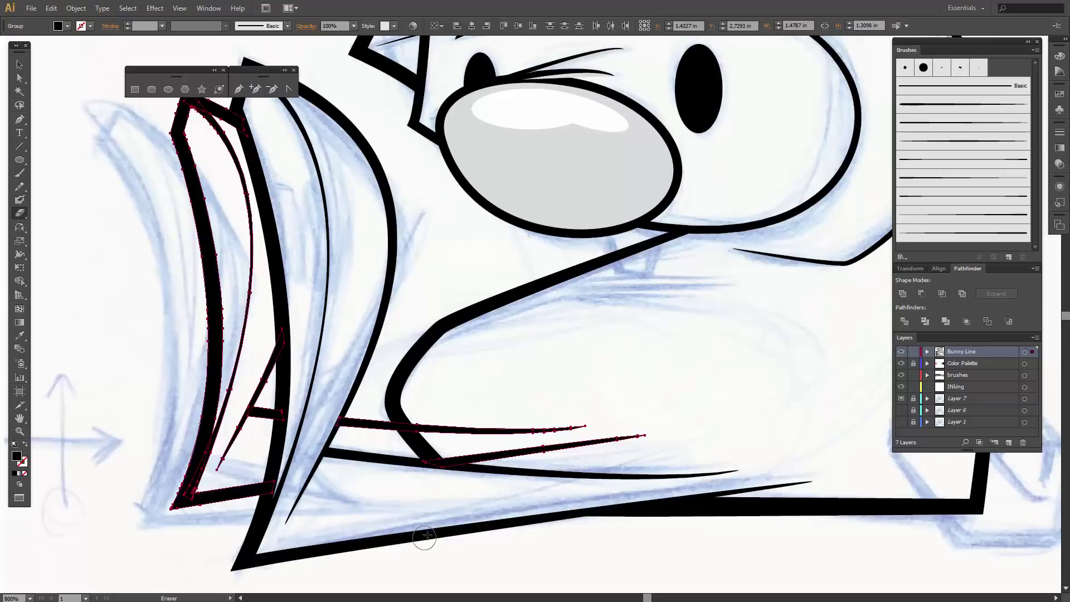
drag(283, 480, 281, 489)
Erase the copied foot's leftover bottom line and the leg line's end inside the body, and deselect the foot
drag(640, 435, 429, 471)
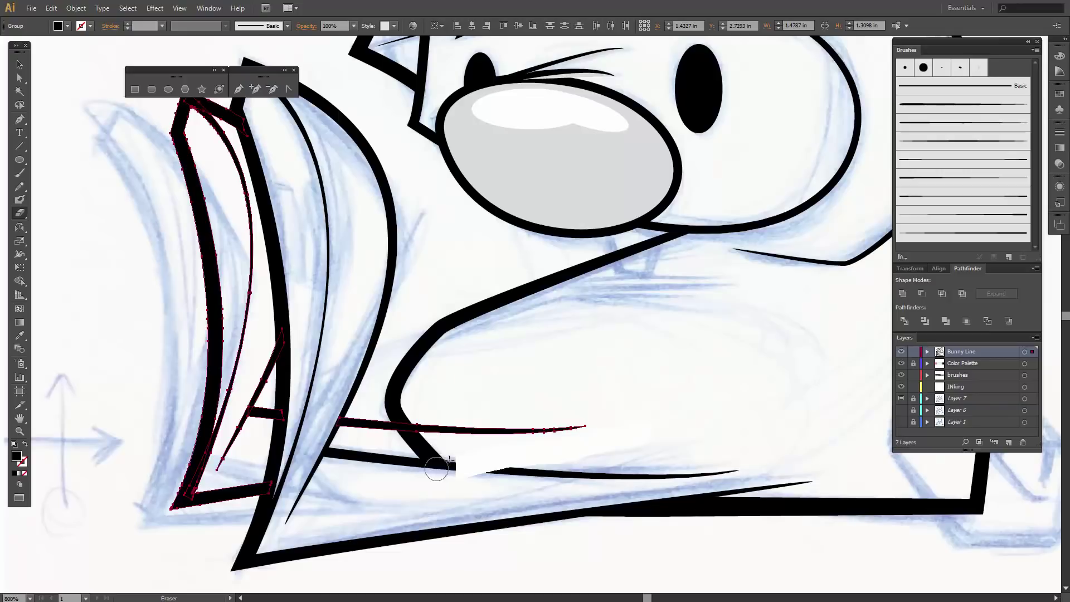
drag(414, 425, 631, 425)
key(v)
key(ctrl+minus)
key(ctrl+minus)
key(shift+e)
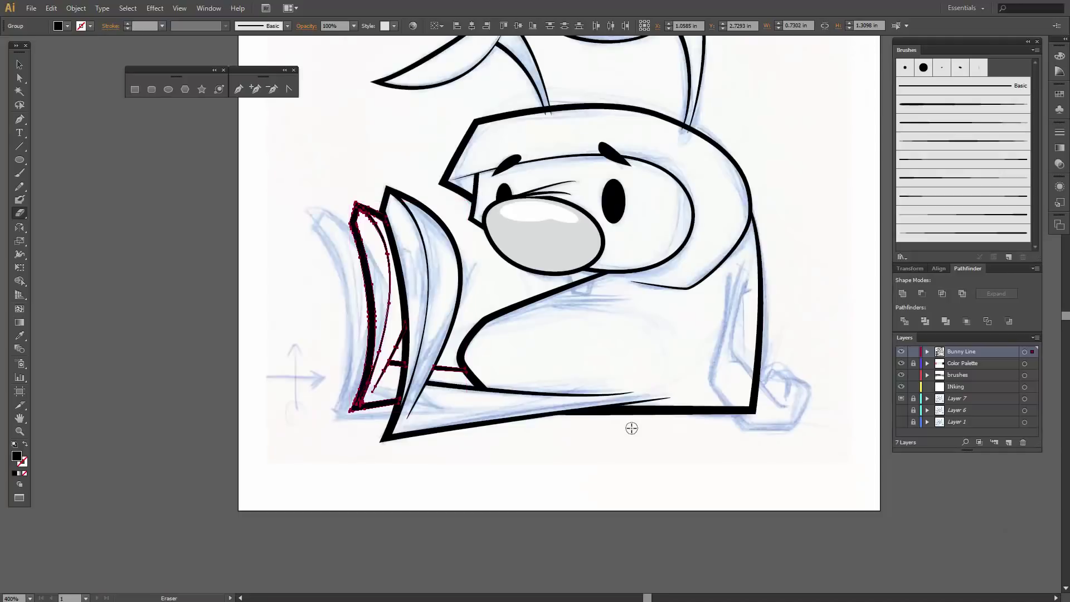
drag(607, 375, 510, 451)
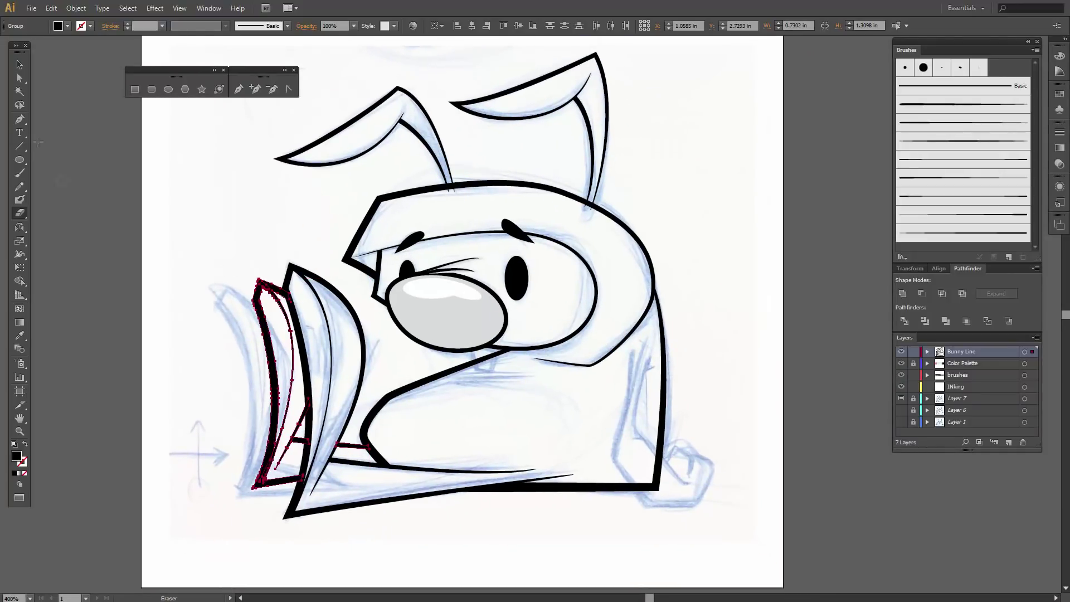
click(15, 68)
click(176, 239)
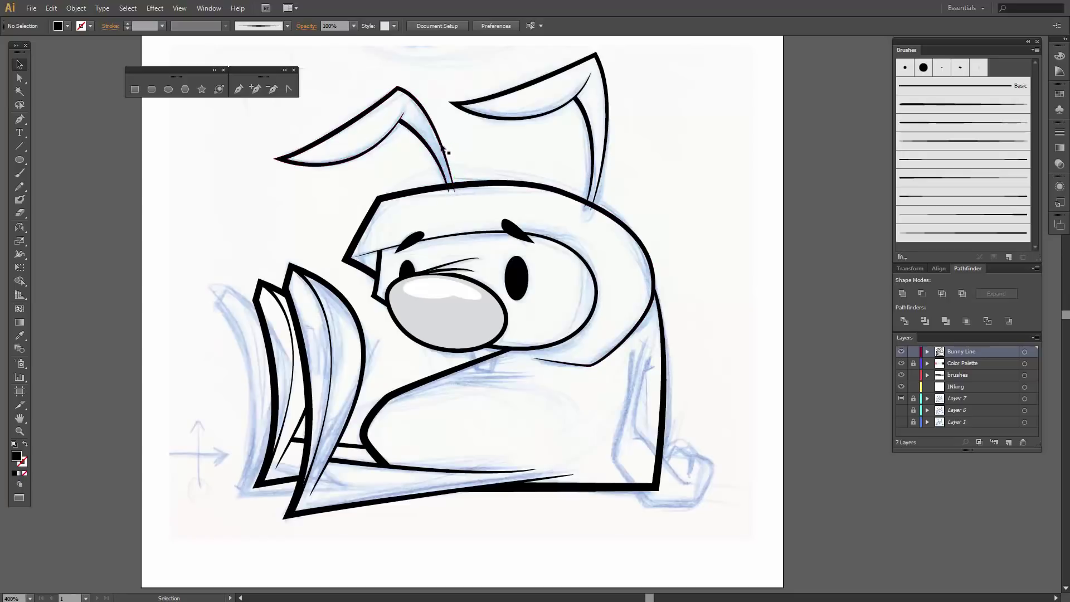
Erase the ends of the front ear's two base lines that stick through the head outline
click(405, 122)
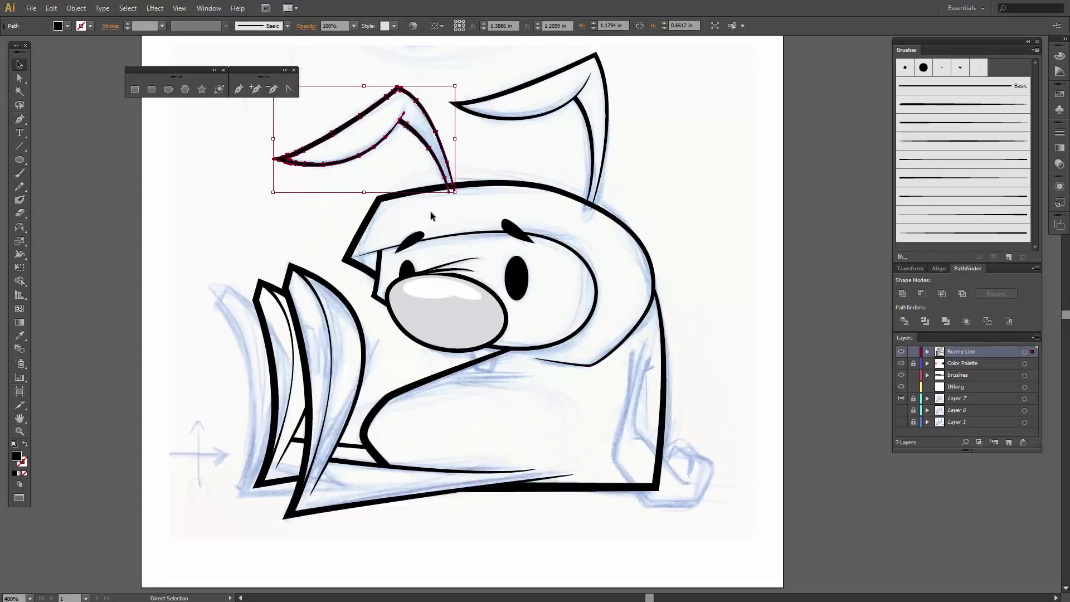
key(ctrl+equal)
key(ctrl+equal)
key(space)
drag(411, 193, 411, 234)
drag(400, 148, 423, 266)
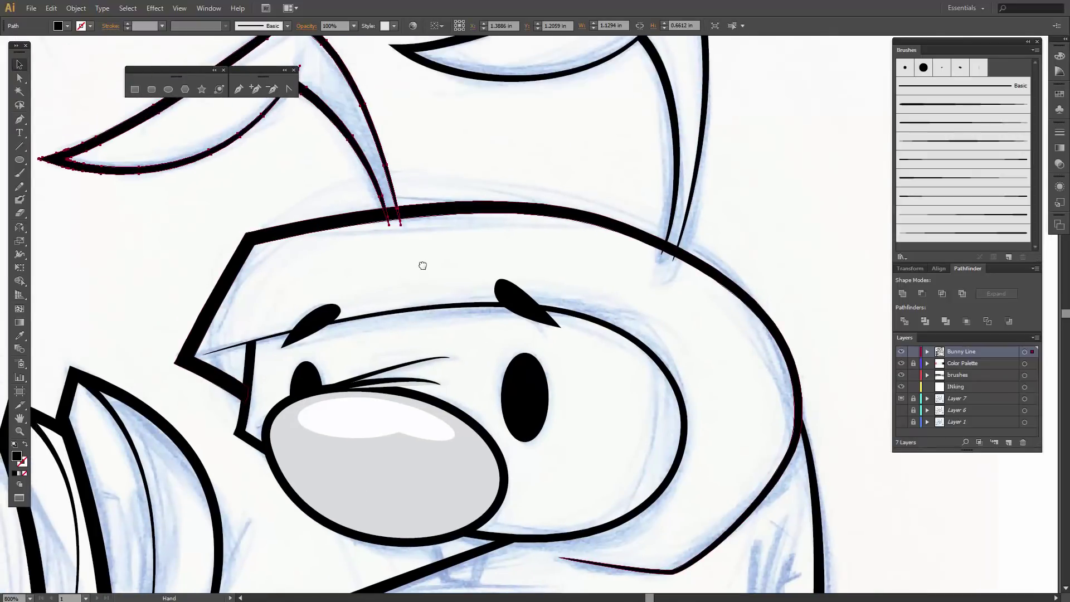
key(shift+e)
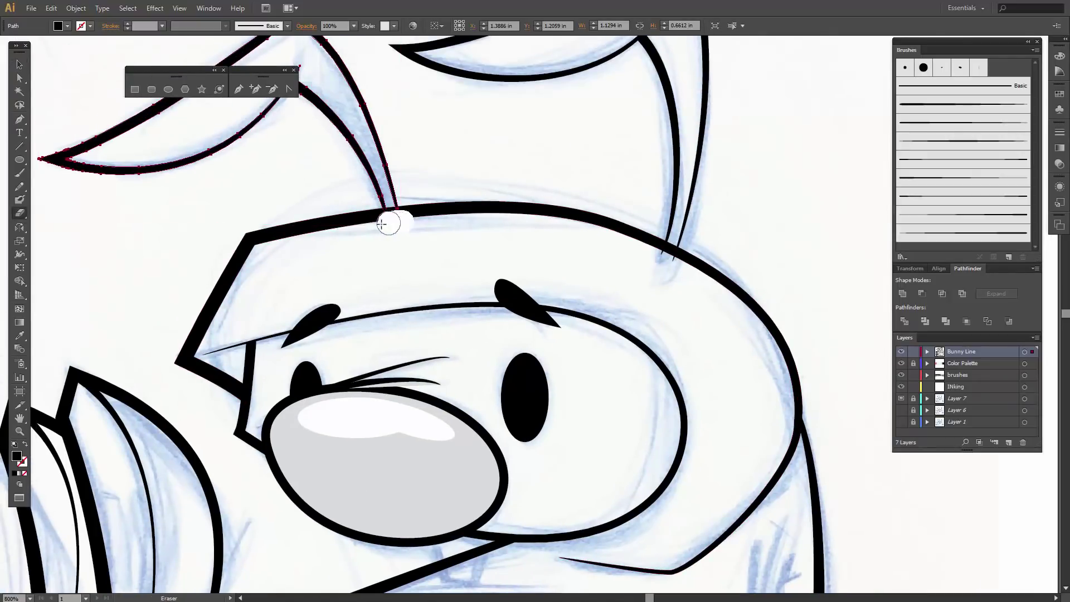
drag(382, 224, 377, 229)
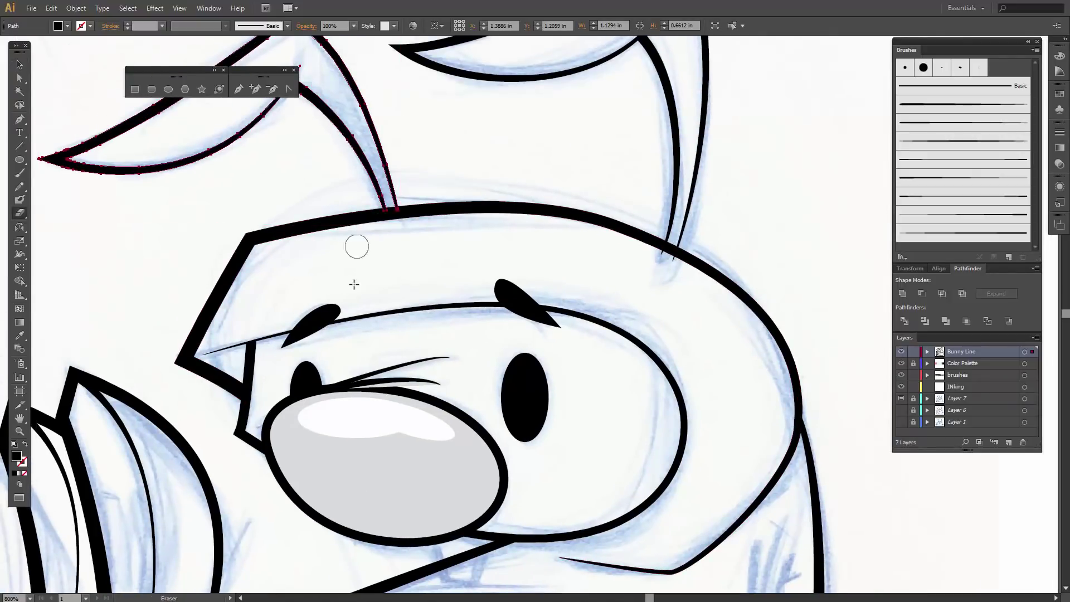
Erase the head outline between the back ear's two base lines, using a smaller eraser
key(v)
click(498, 210)
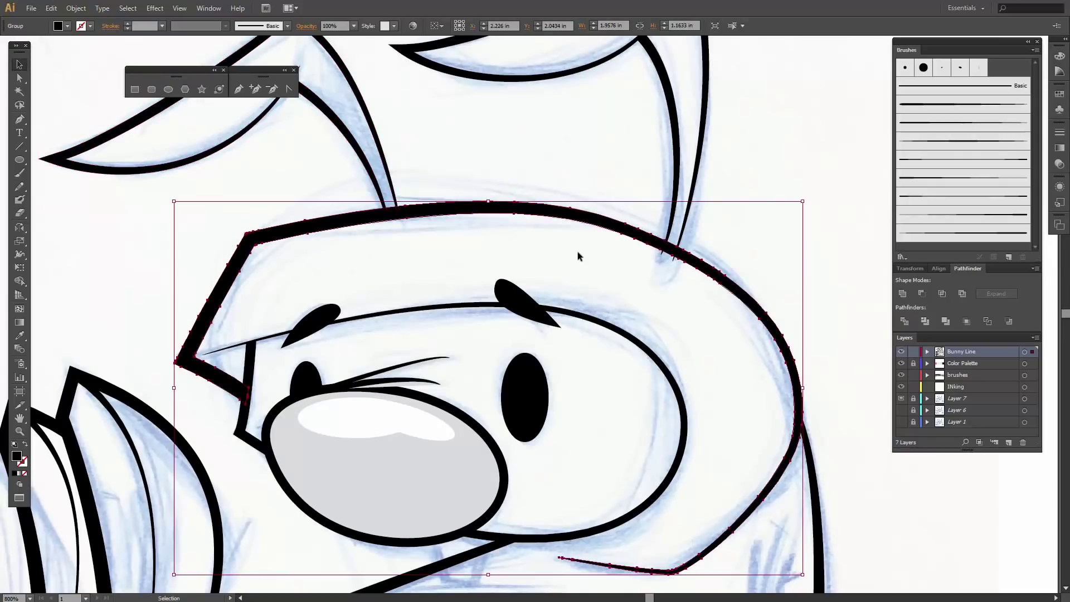
key(ctrl+equal)
key(ctrl+equal)
key(ctrl+equal)
drag(729, 164, 244, 300)
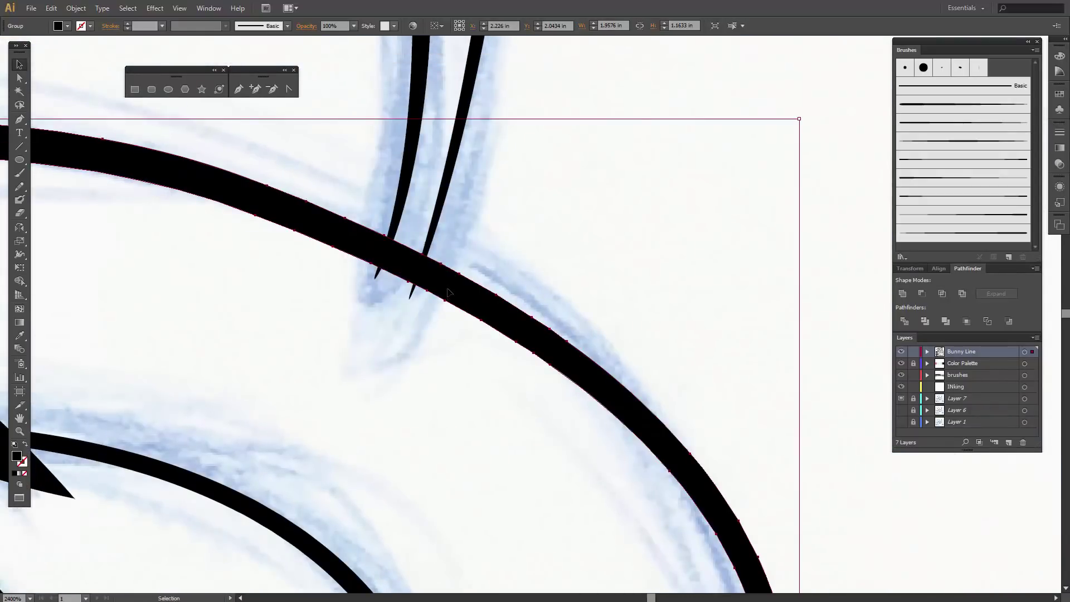
key(shift+e)
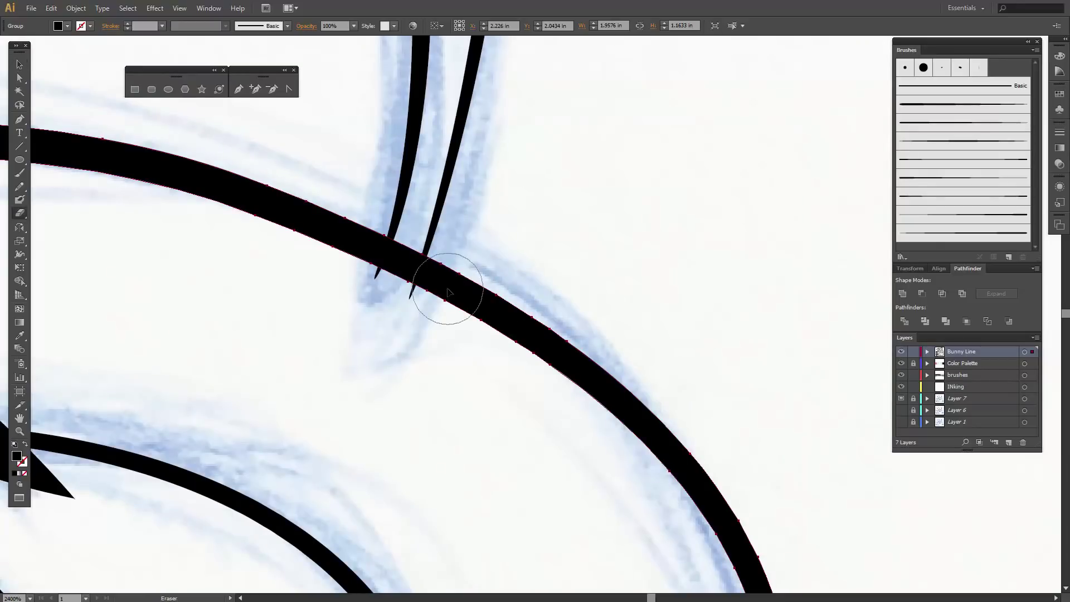
key(bracketleft)
key(bracketleft)
key(bracketleft)
key(bracketleft)
key(bracketleft)
drag(404, 241, 375, 297)
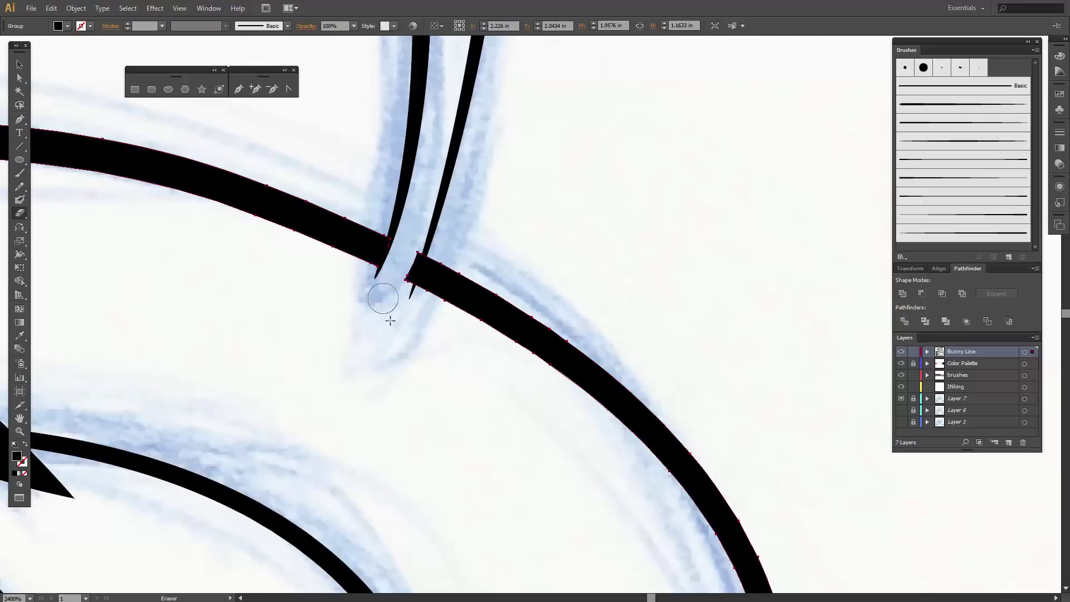
key(ctrl+z)
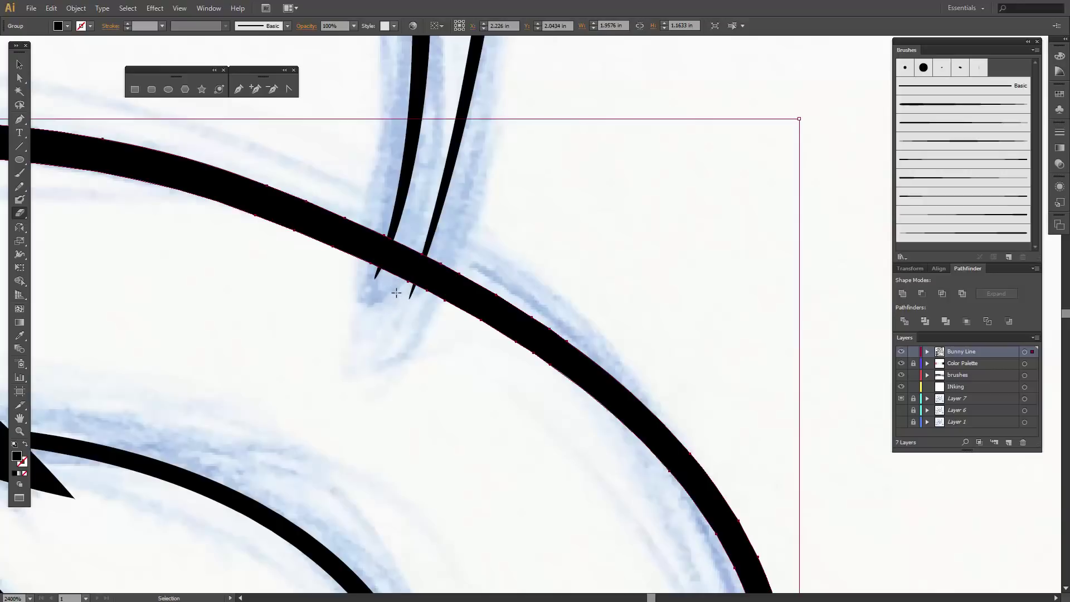
key(ctrl+minus)
key(ctrl+plus)
key(ctrl+plus)
drag(377, 290, 535, 339)
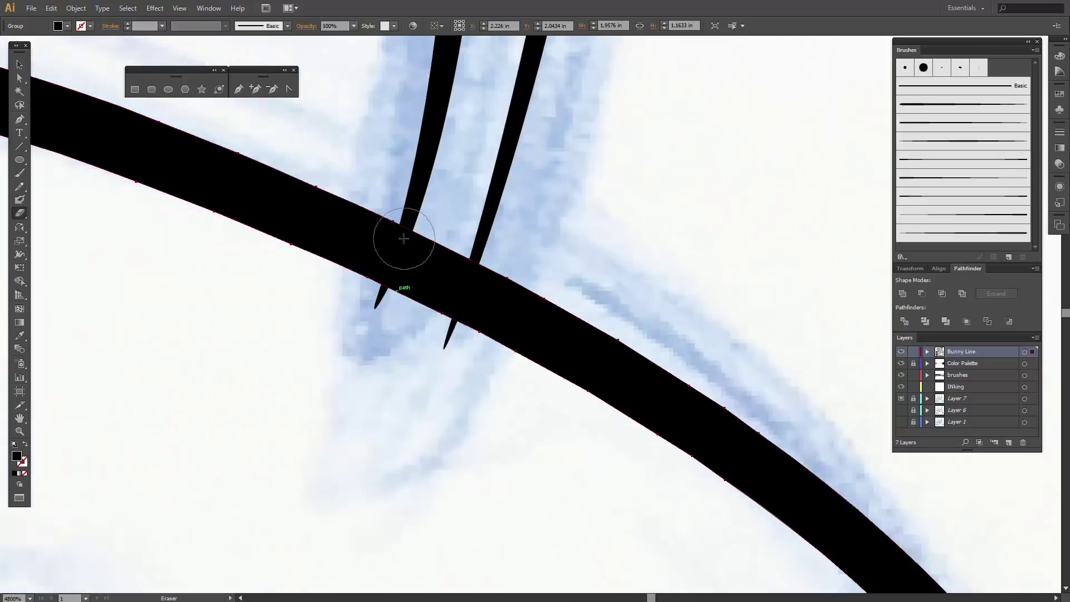
mouse_move(435, 244)
mouse_down()
mouse_move(412, 298)
mouse_move(428, 308)
mouse_move(440, 255)
mouse_move(424, 301)
mouse_up()
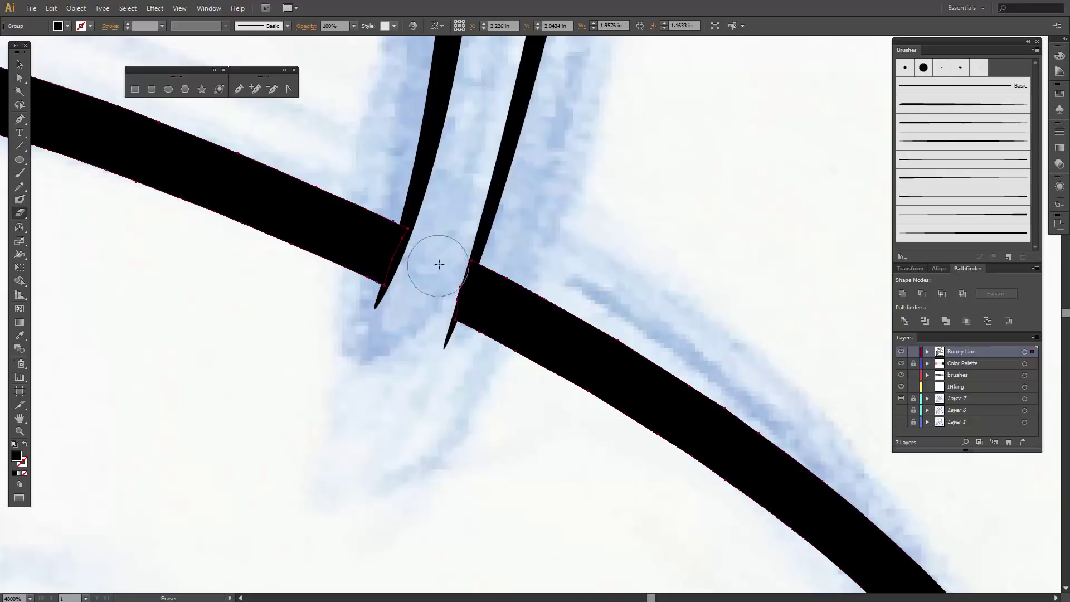
drag(443, 251, 410, 319)
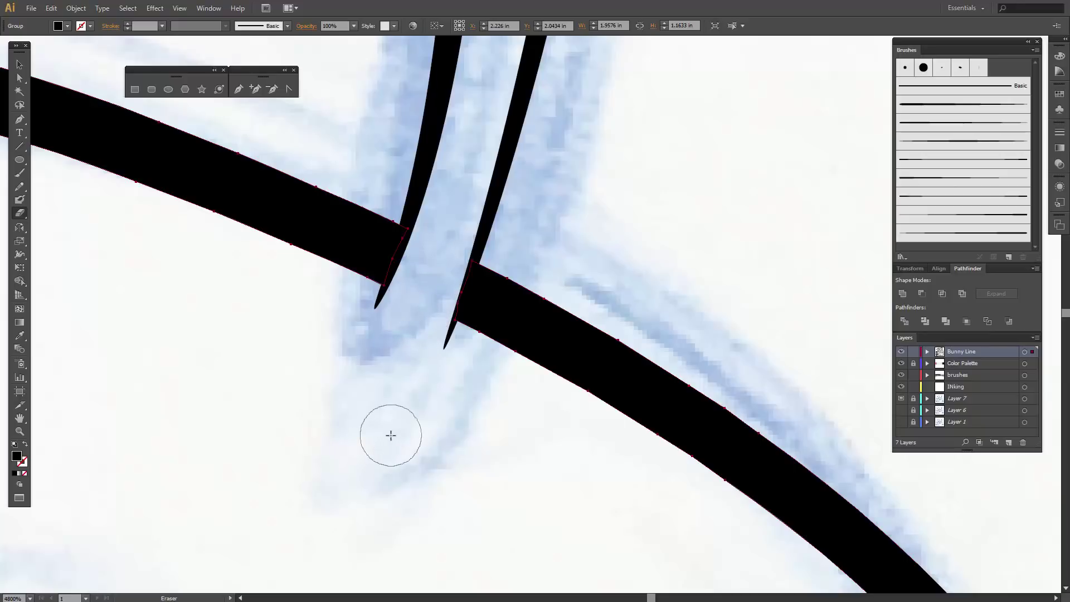
Draw the arm's outer edge with the Pen tool from the shoulder down to the elbow and along the underside of the hand
key(ctrl+minus)
key(ctrl+minus)
key(ctrl+minus)
key(ctrl+minus)
key(ctrl+minus)
key(ctrl+minus)
key(ctrl+minus)
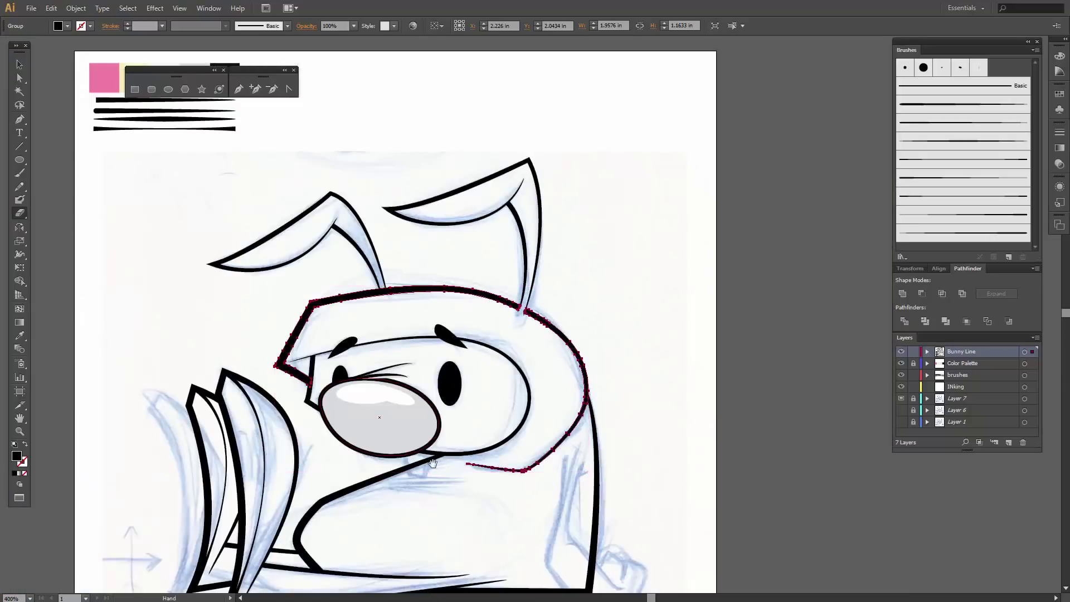
mouse_move(433, 463)
mouse_down()
mouse_move(425, 334)
mouse_move(402, 284)
mouse_up()
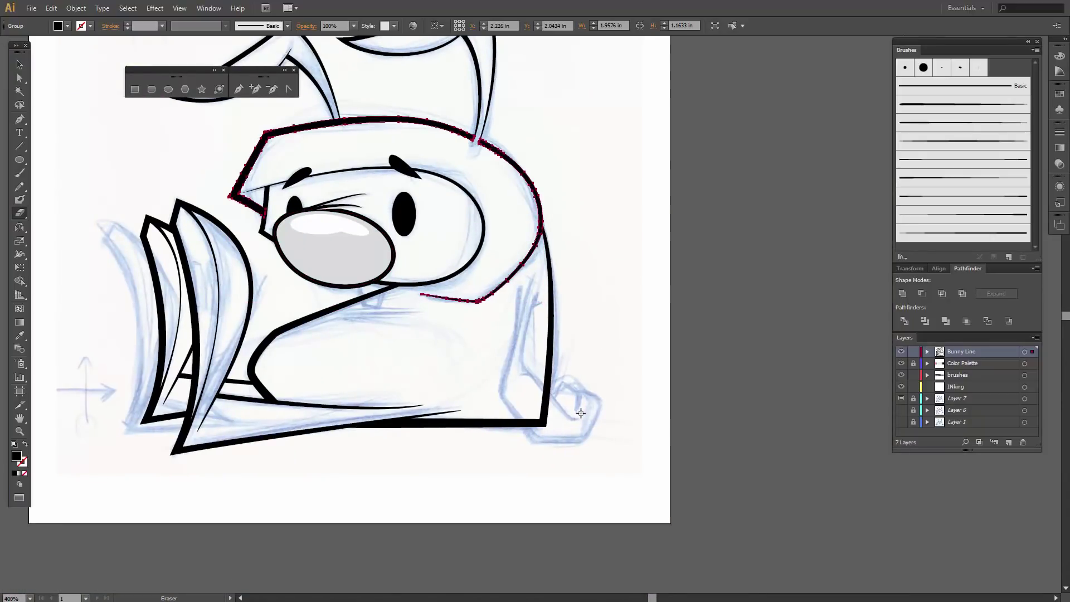
key(ctrl+plus)
key(ctrl+plus)
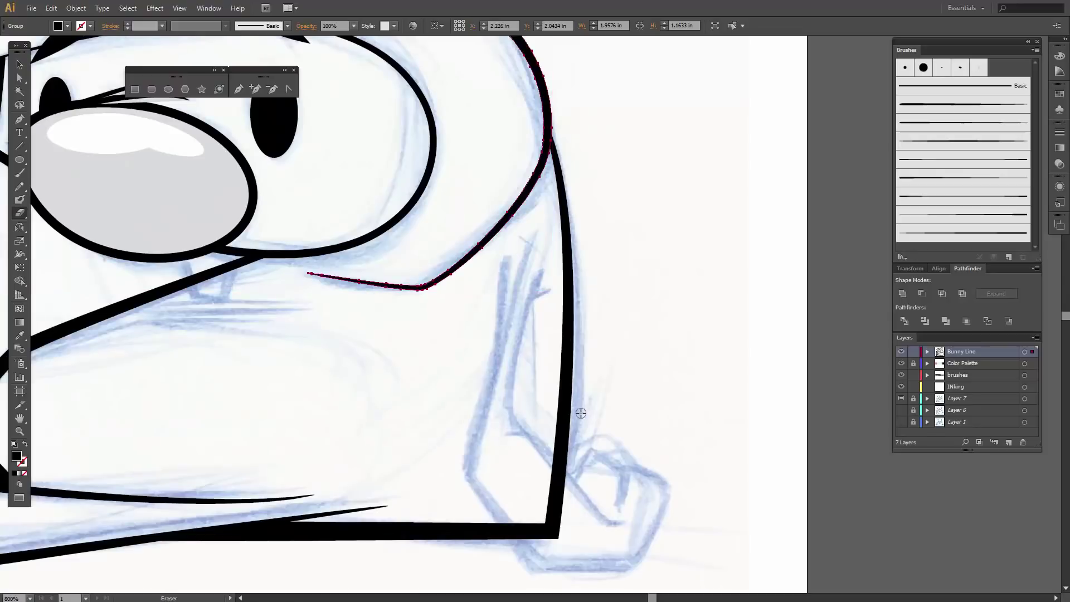
drag(580, 411, 616, 369)
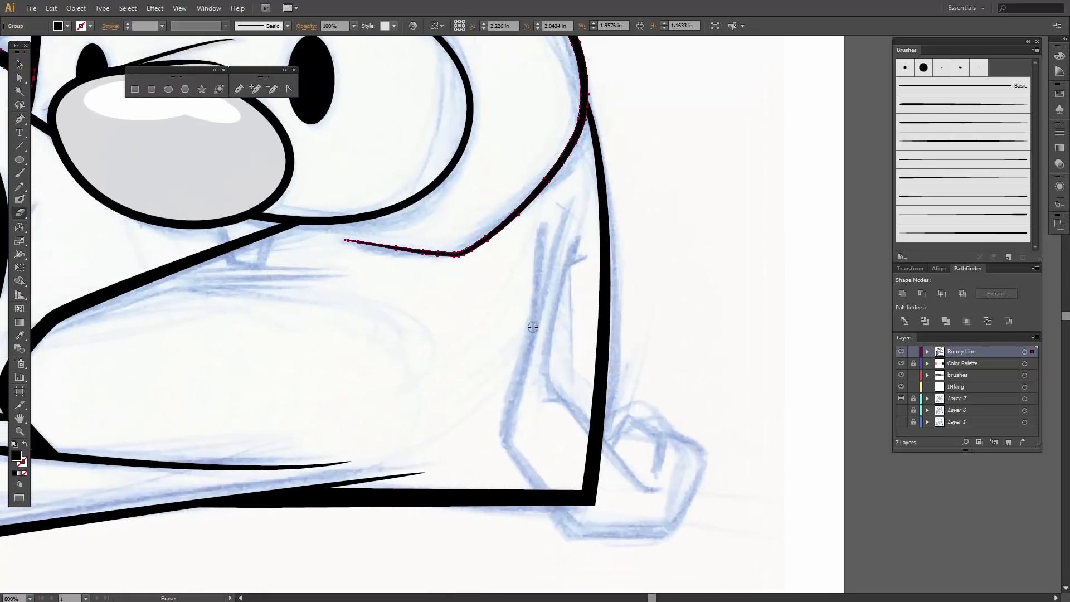
key(p)
drag(542, 225, 530, 282)
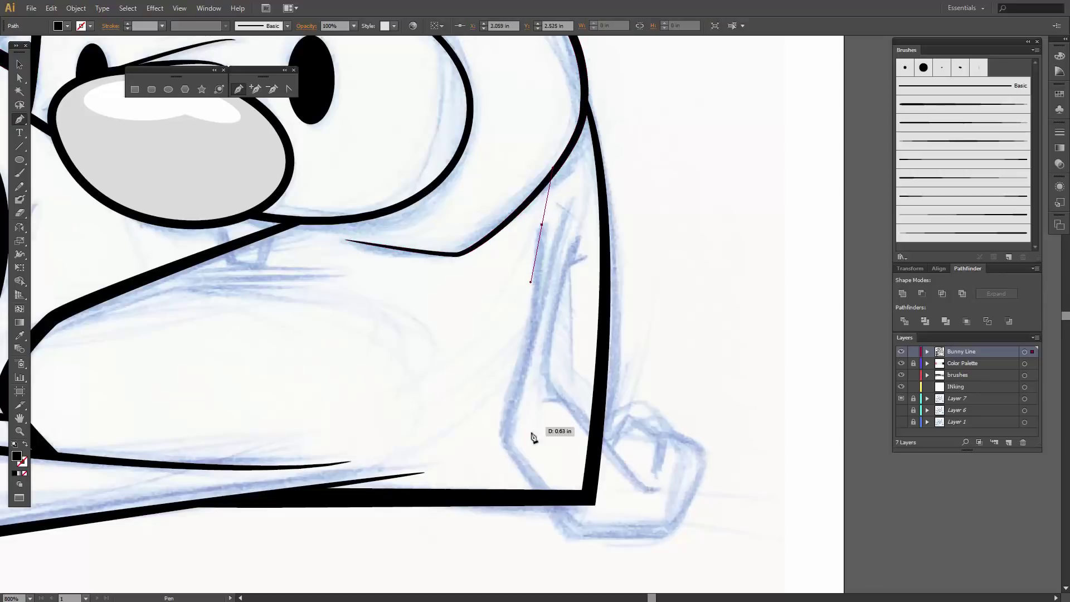
click(503, 443)
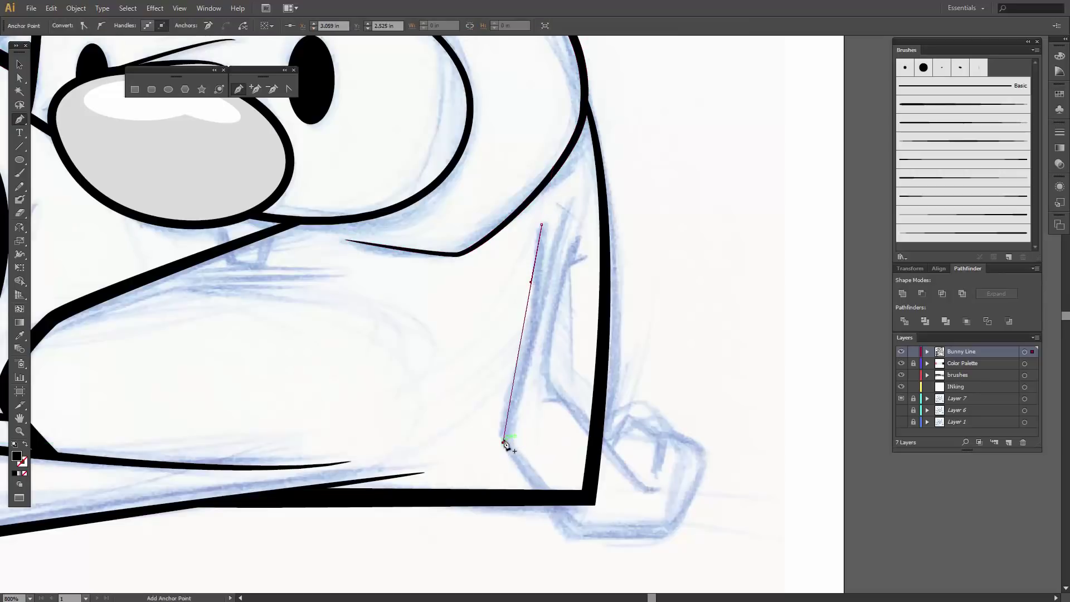
click(566, 533)
drag(580, 542, 600, 535)
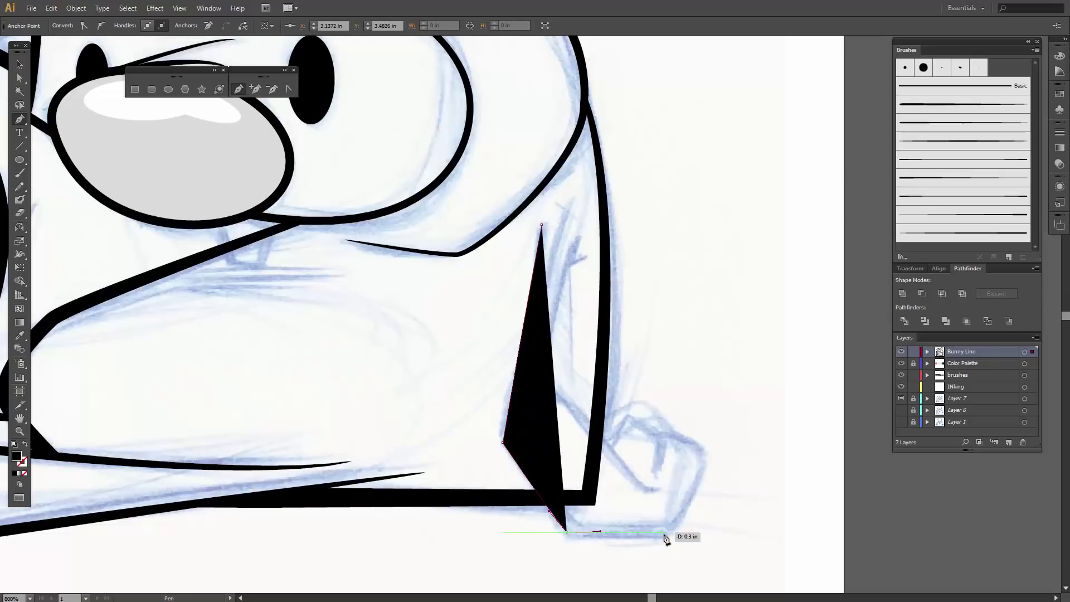
click(664, 532)
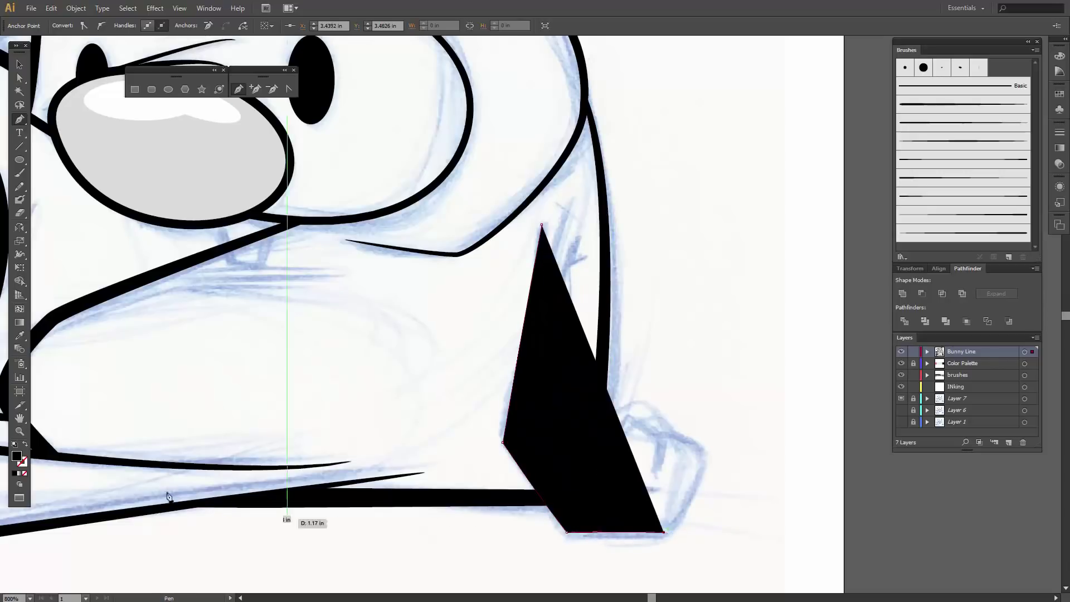
Swap the arm path's fill and stroke and extend it up around the curled tip of the outermost finger
click(25, 444)
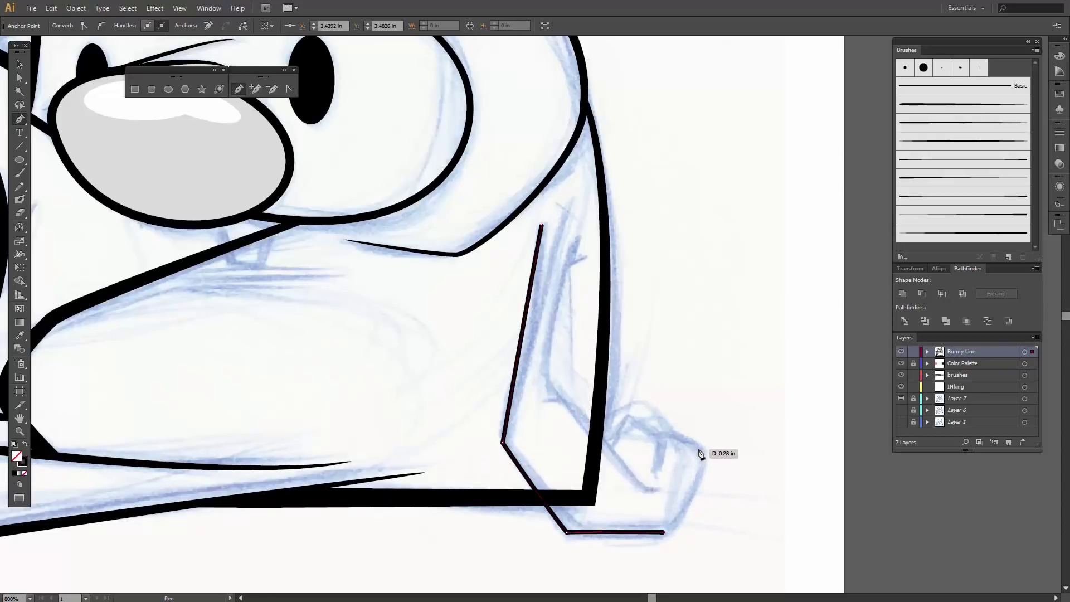
drag(703, 451, 685, 429)
drag(653, 471, 666, 523)
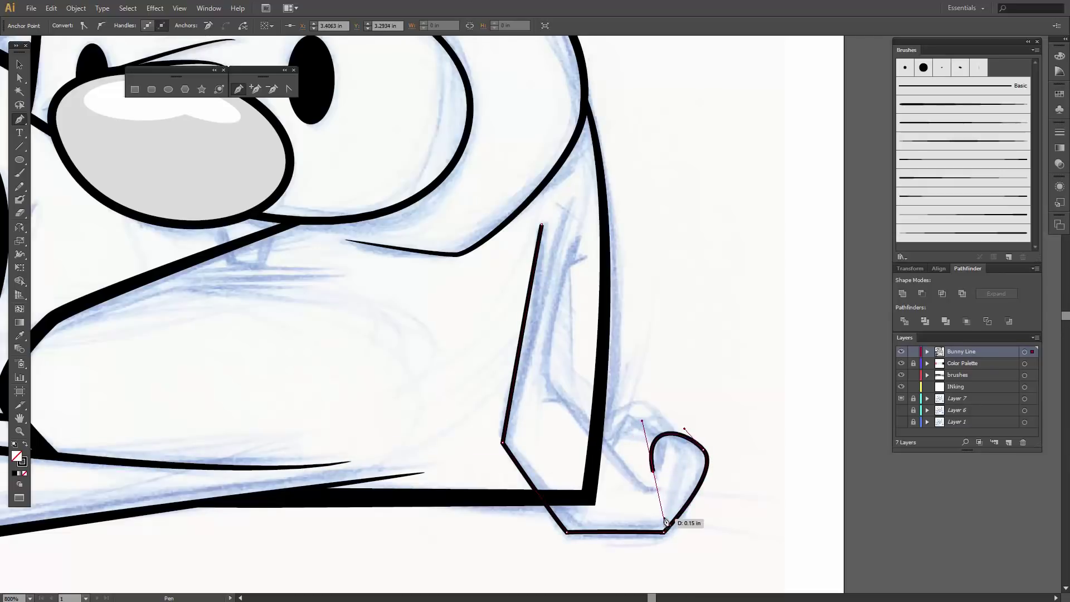
Adjust the outermost finger's anchors and handles to follow the sketch and apply the brush tapered at both ends to the arm path
key(a)
drag(655, 474, 719, 466)
drag(683, 428, 675, 420)
drag(656, 477, 656, 483)
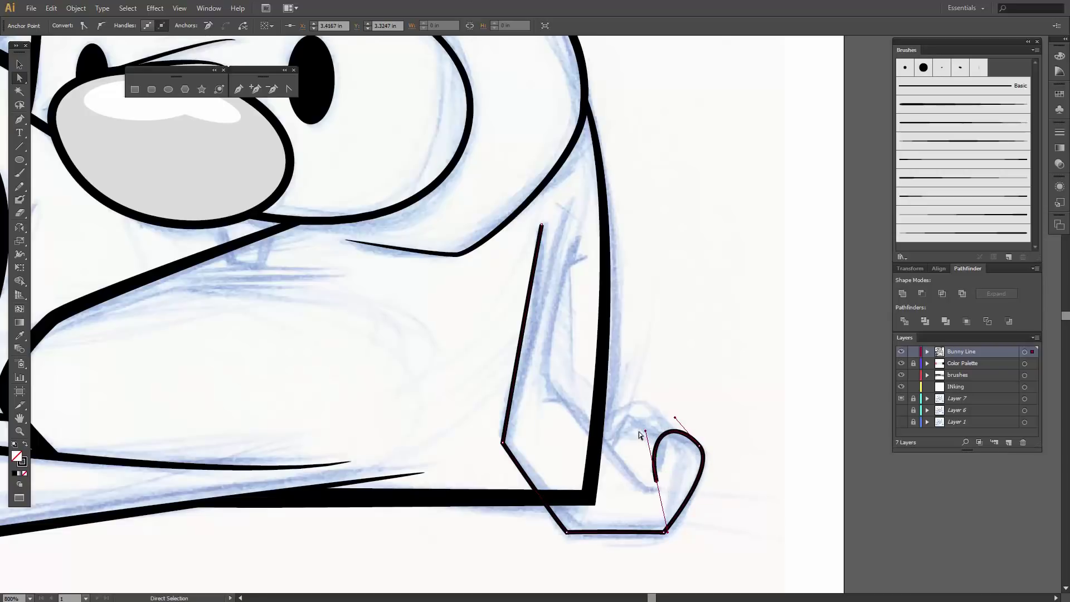
drag(646, 434, 639, 429)
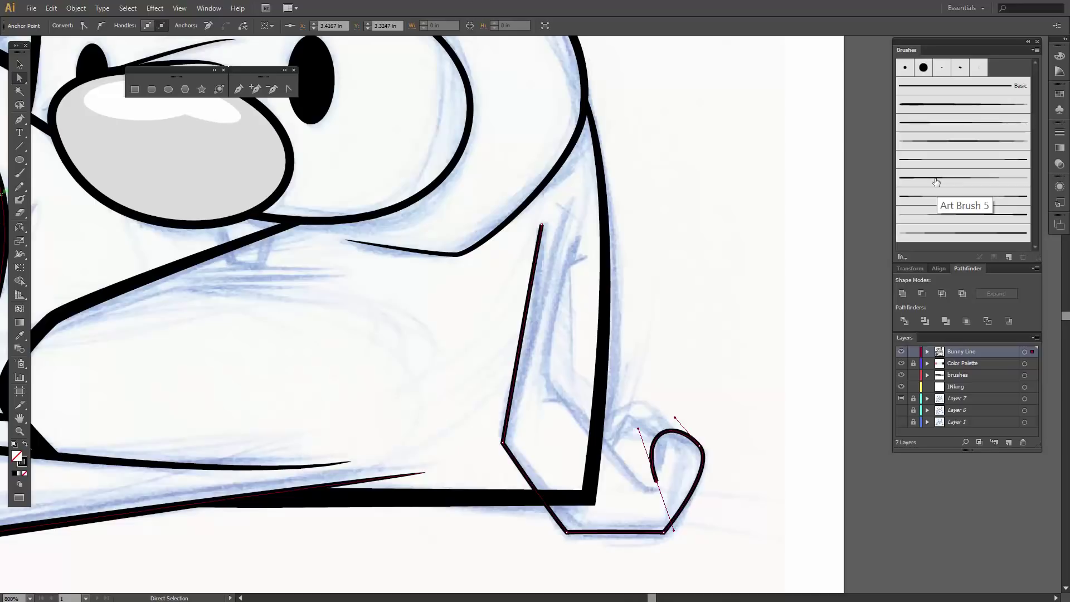
click(942, 149)
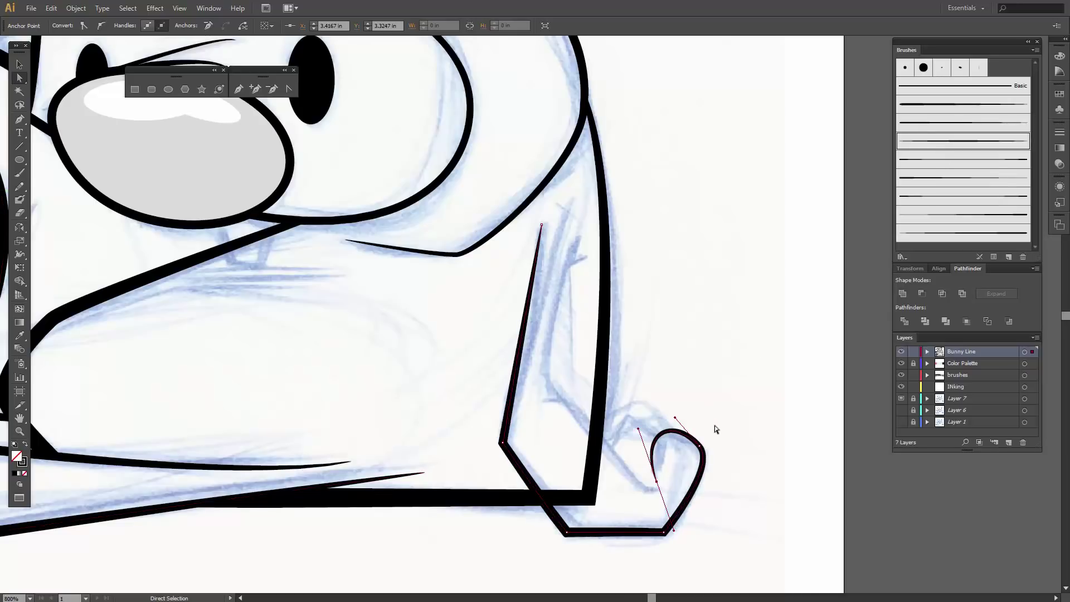
Draw the middle finger as a curved stroke beside the outermost finger, and refine the curves of both fingers
key(p)
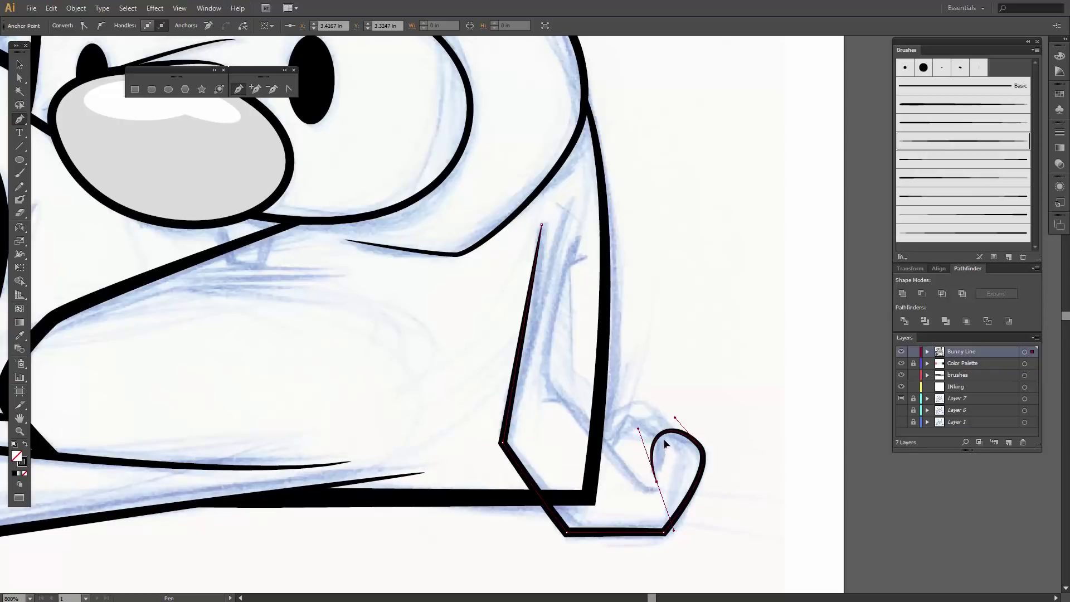
drag(662, 428, 639, 509)
drag(622, 461, 607, 427)
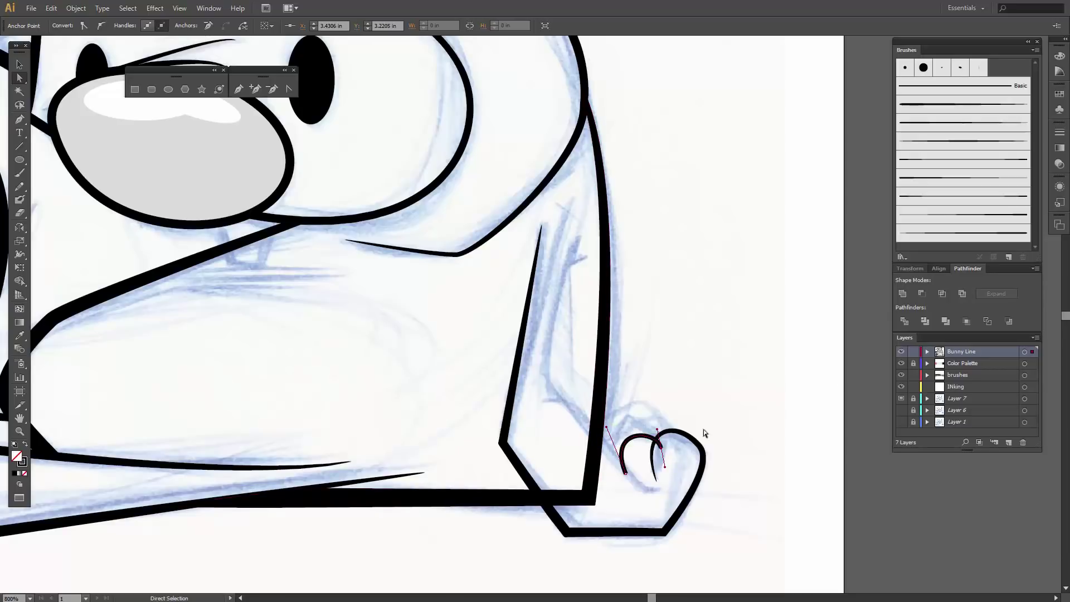
drag(664, 449, 700, 444)
click(686, 434)
click(701, 449)
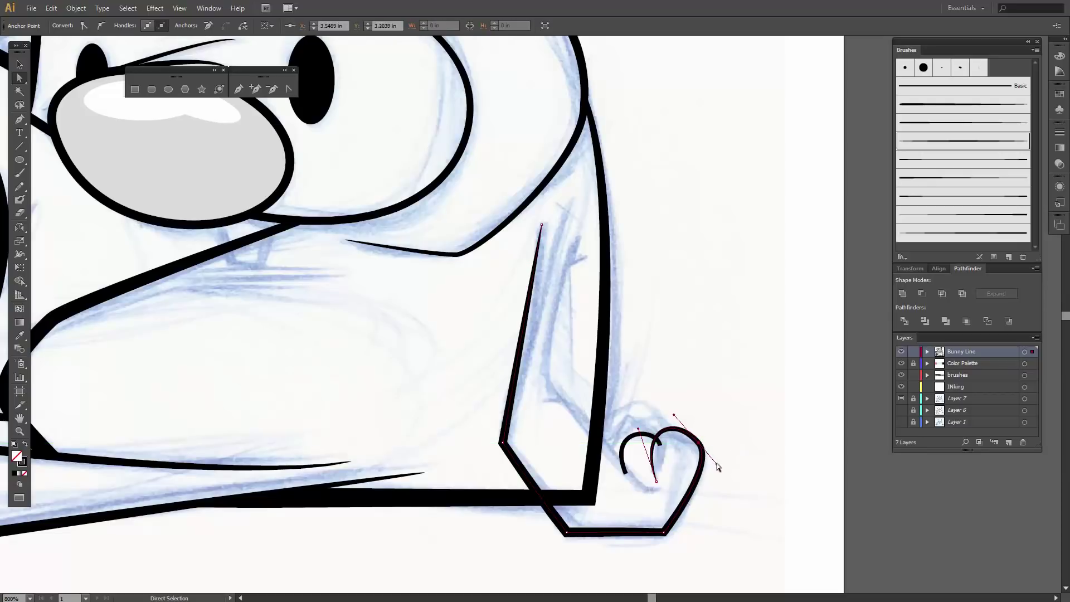
Draw a smaller curved stroke for the third finger beside the body's back line, adjust its curve and deselect it
key(p)
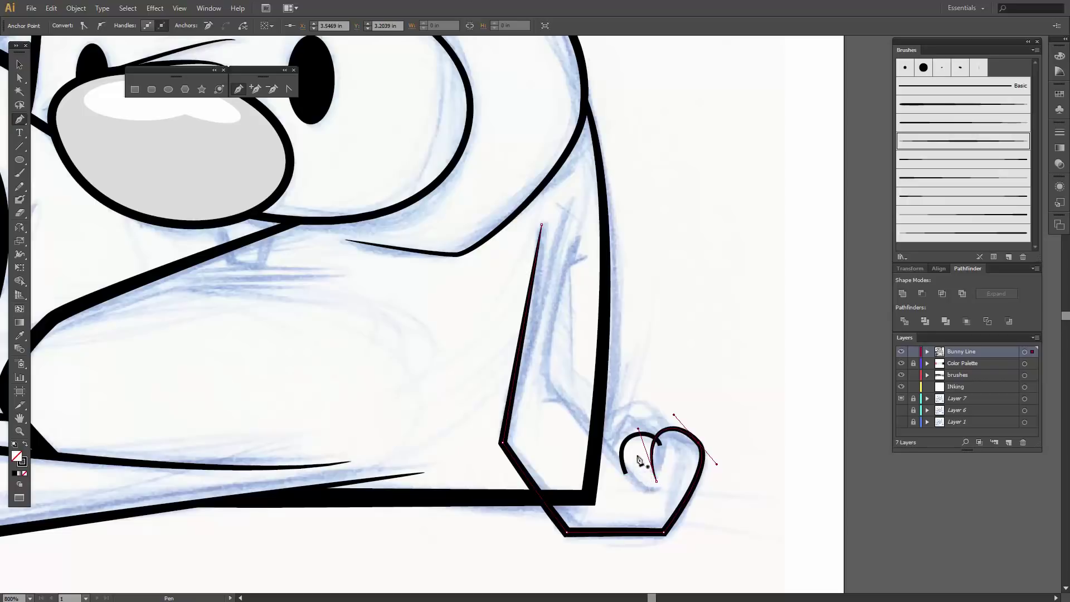
drag(628, 443, 605, 457)
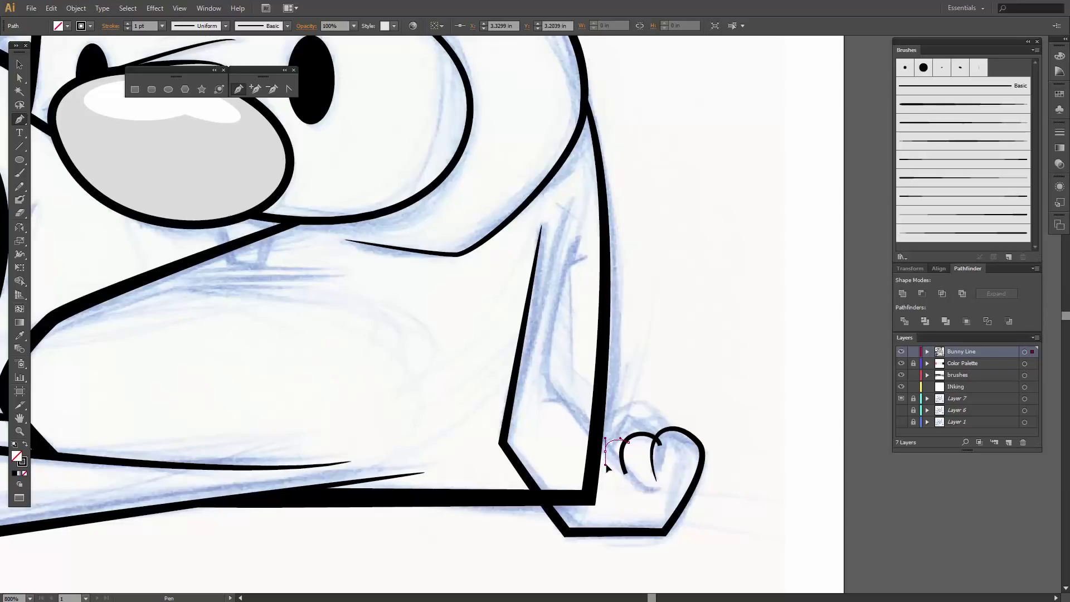
key(a)
mouse_move(606, 465)
mouse_down()
mouse_move(633, 446)
mouse_move(621, 430)
mouse_move(630, 448)
mouse_move(621, 462)
mouse_move(605, 458)
mouse_up()
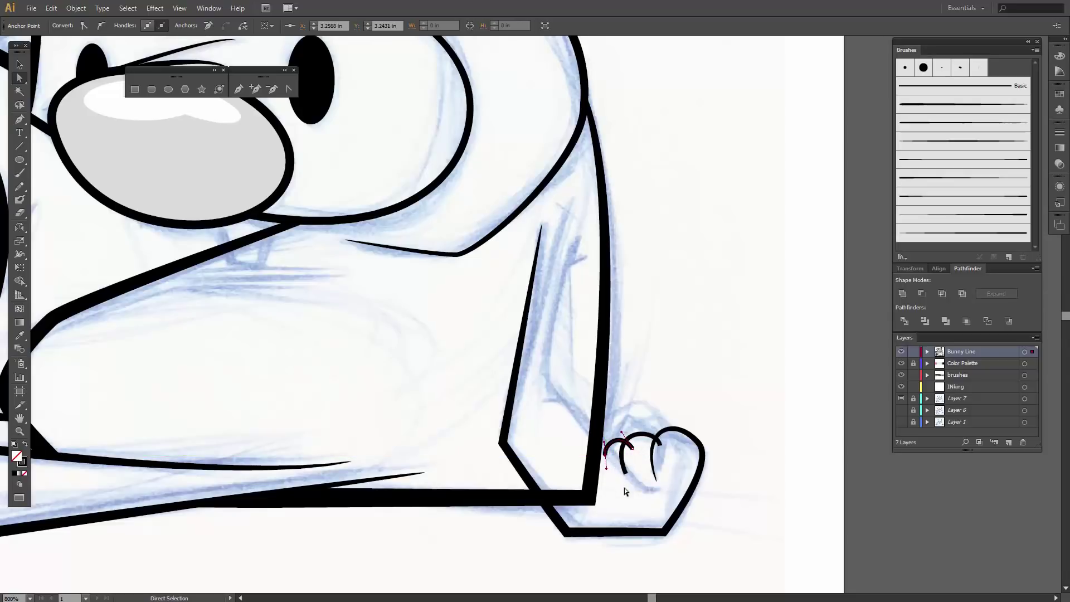
click(624, 488)
Draw the arm's inner line from the armpit through the elbow into the palm, adjust its end, and apply the brush tapered at both ends
key(p)
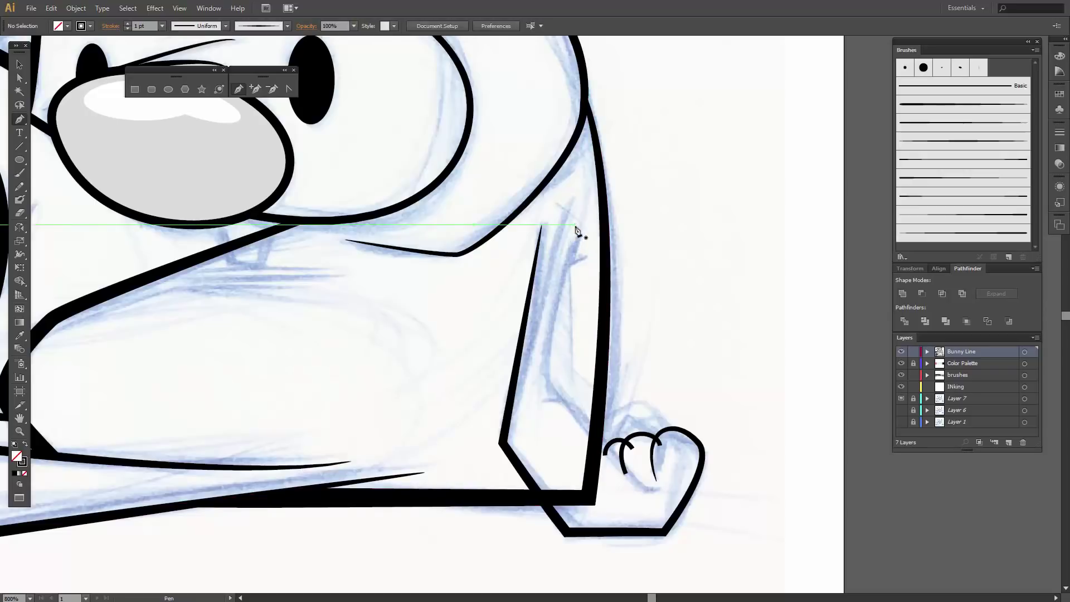
drag(575, 224, 559, 274)
drag(546, 384, 566, 428)
mouse_move(637, 482)
mouse_down()
mouse_move(646, 512)
mouse_move(643, 481)
mouse_move(661, 509)
mouse_move(654, 481)
mouse_move(664, 479)
mouse_up()
key(ctrl)
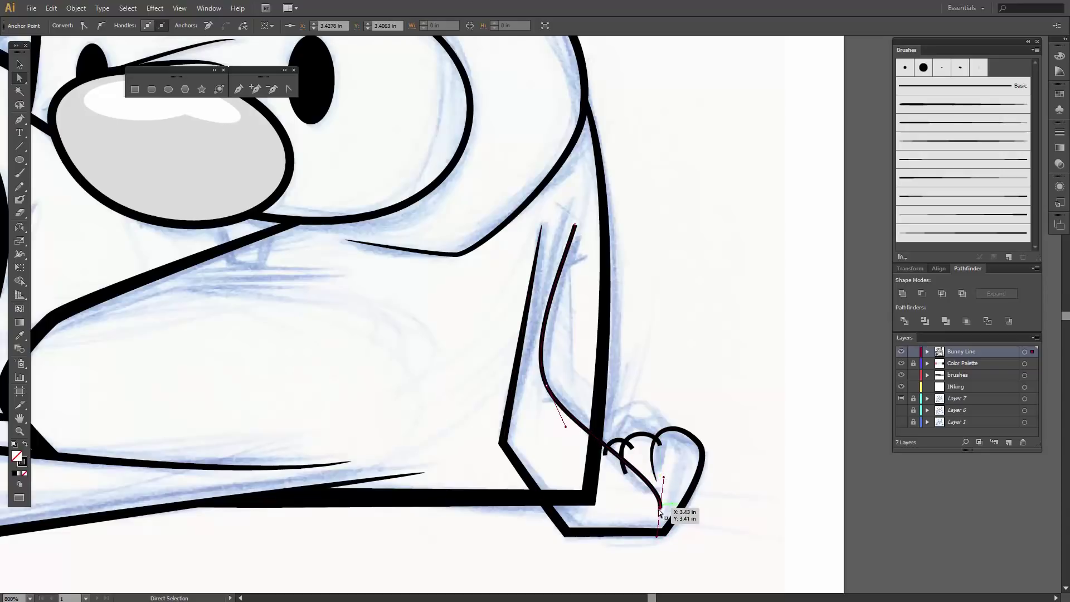
mouse_move(660, 507)
mouse_down()
mouse_move(660, 517)
mouse_move(676, 482)
mouse_up()
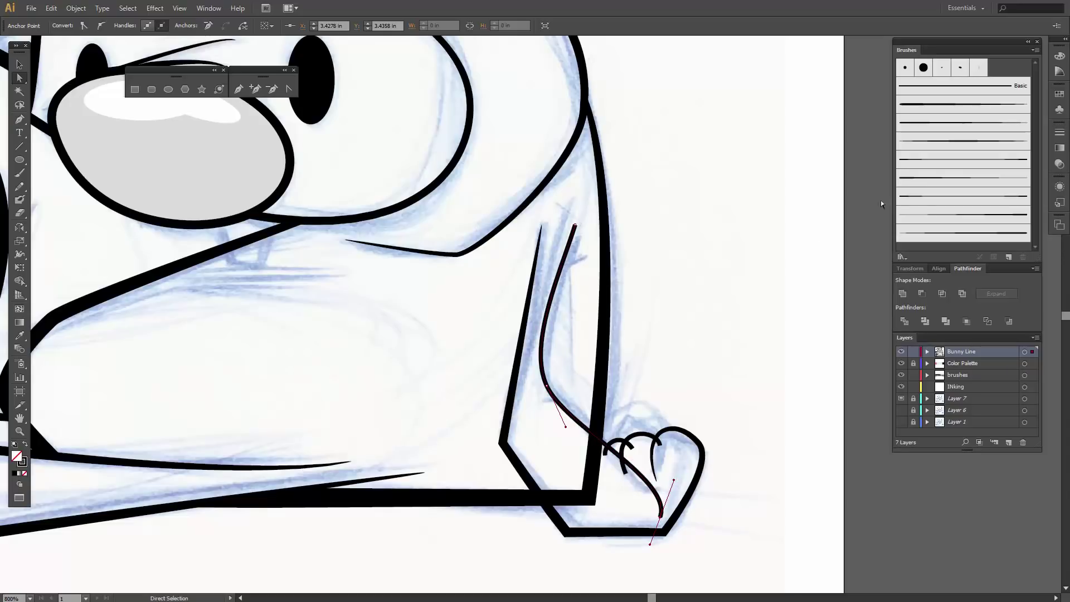
click(932, 144)
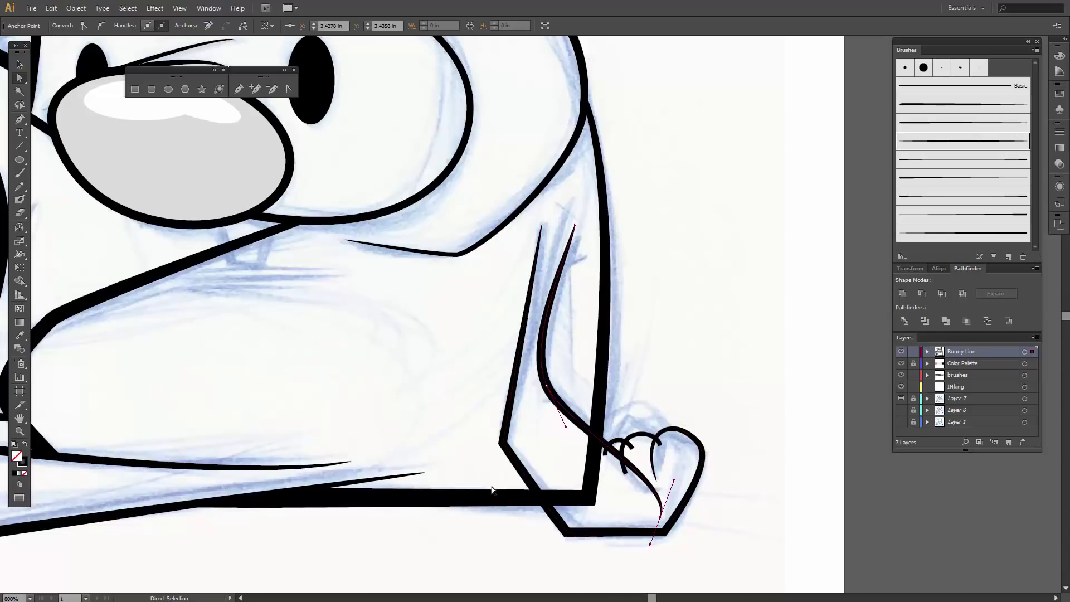
key(p)
click(561, 267)
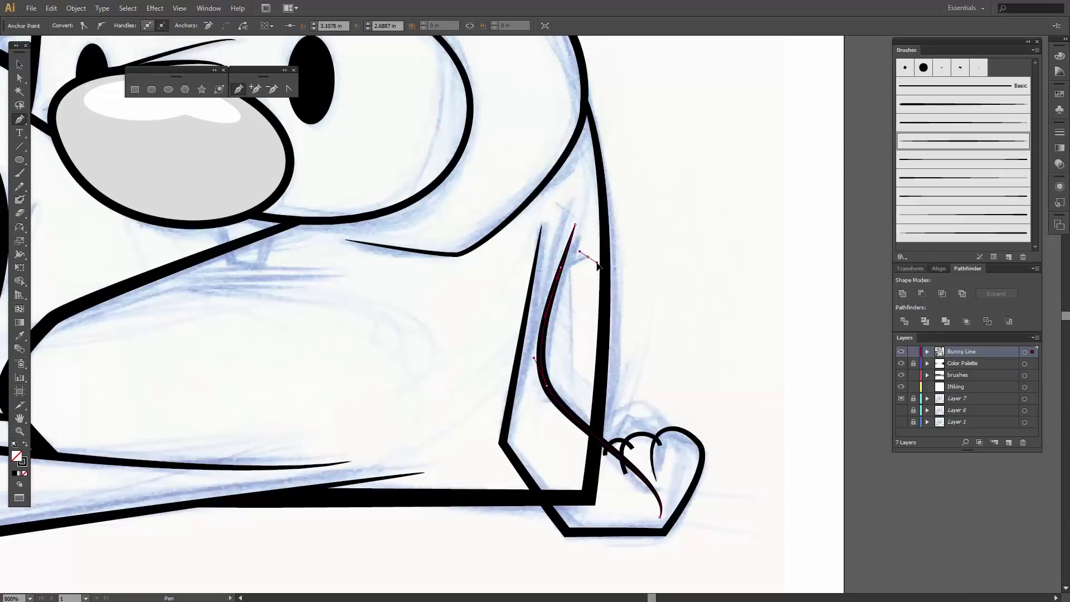
drag(590, 259, 569, 278)
key(ctrl+z)
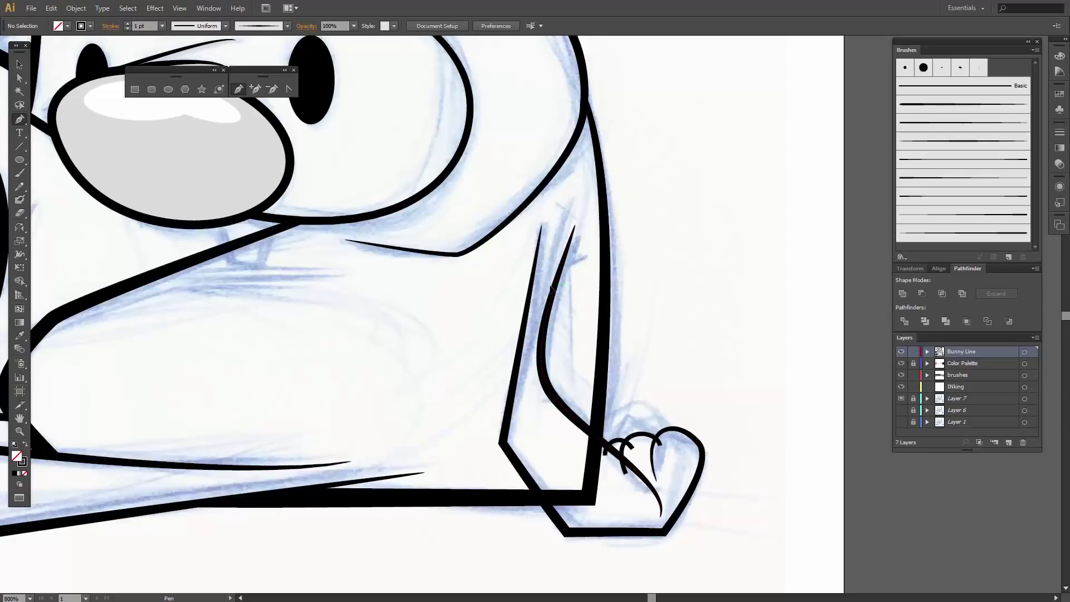
Draw a short curved crease across the upper end of the inner arm line, with Art Brush 5 and a 0.5 pt stroke
drag(546, 287, 599, 258)
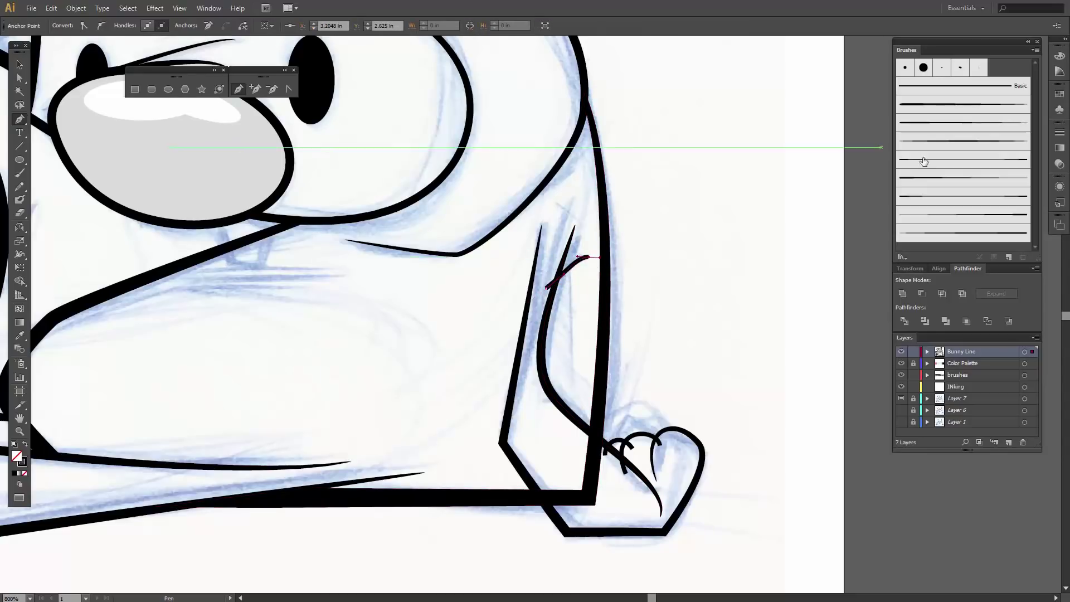
click(935, 178)
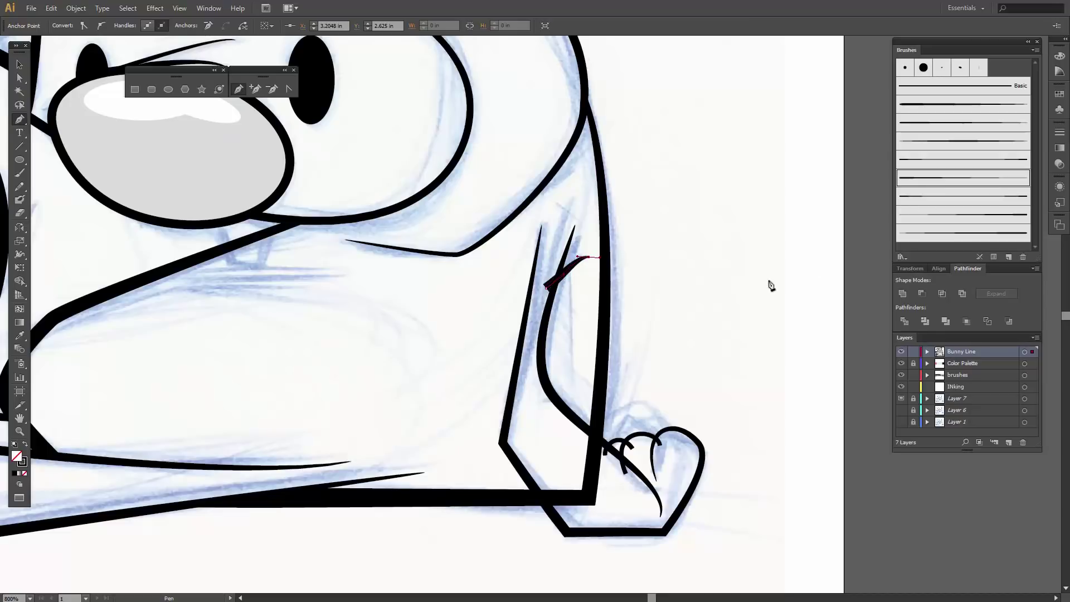
click(19, 65)
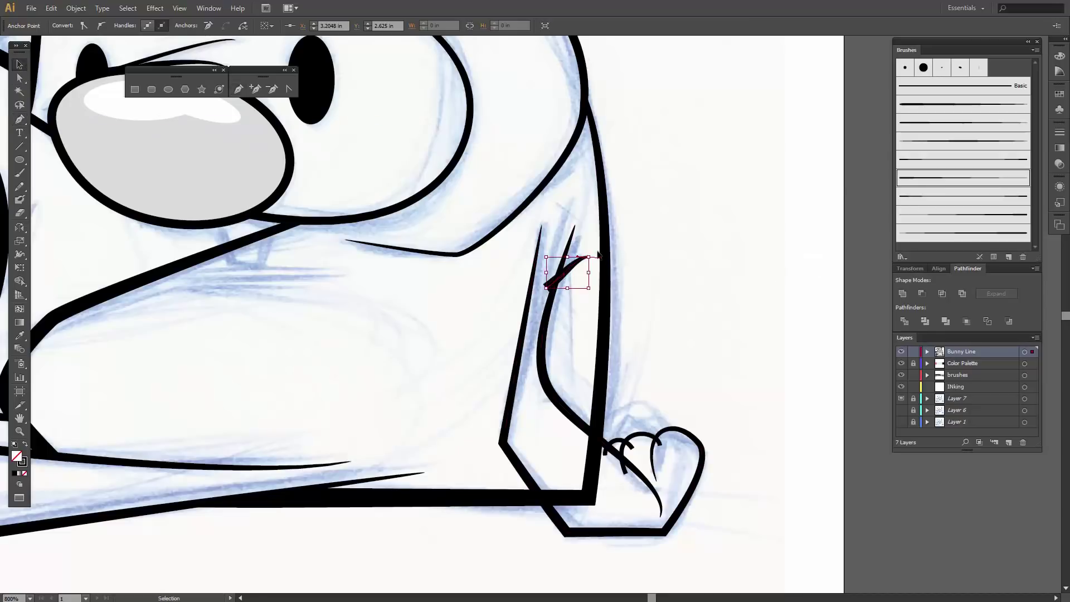
click(577, 267)
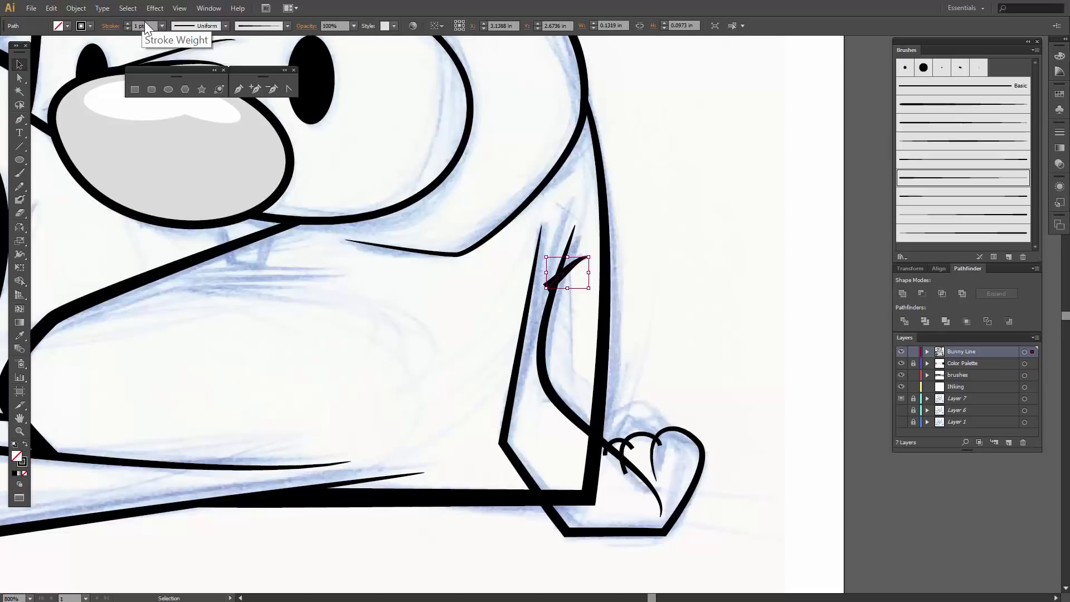
click(163, 25)
click(176, 52)
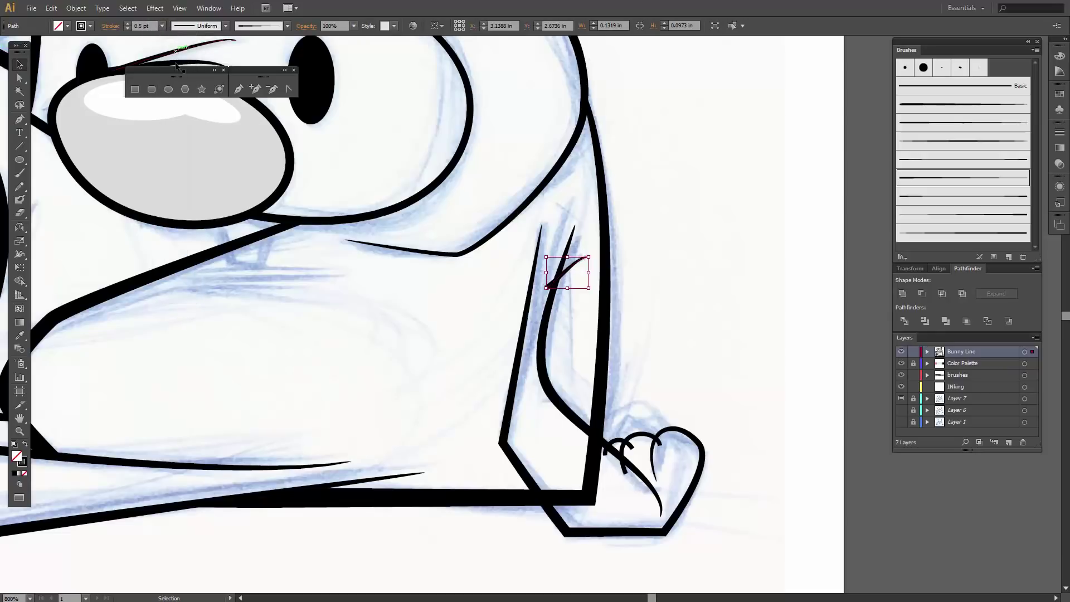
Reposition the short crease so its thick end sits on the inner arm line, and deselect it
key(a)
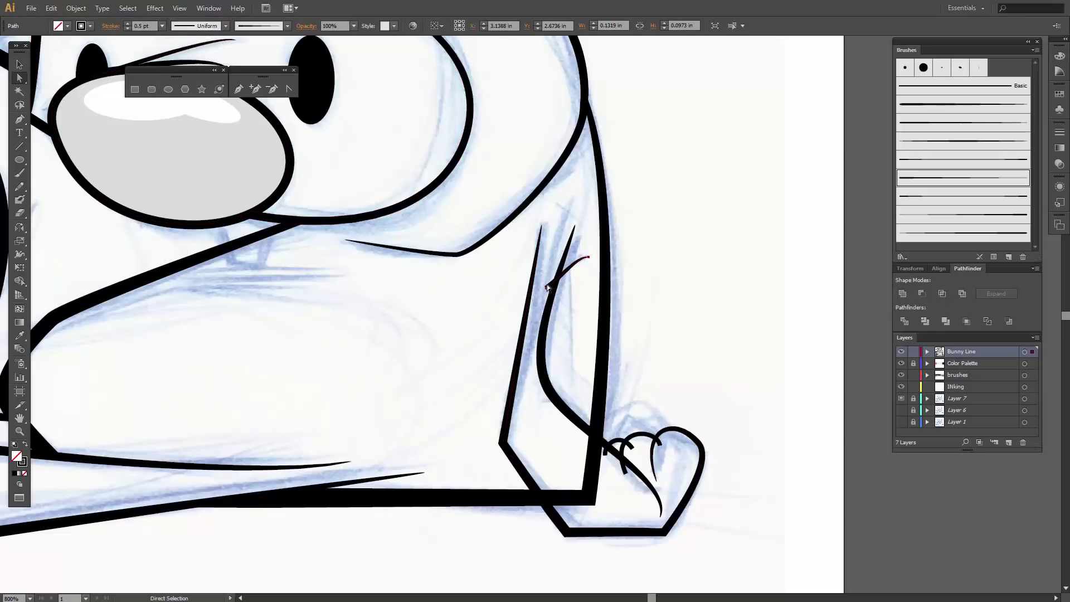
drag(547, 287, 554, 280)
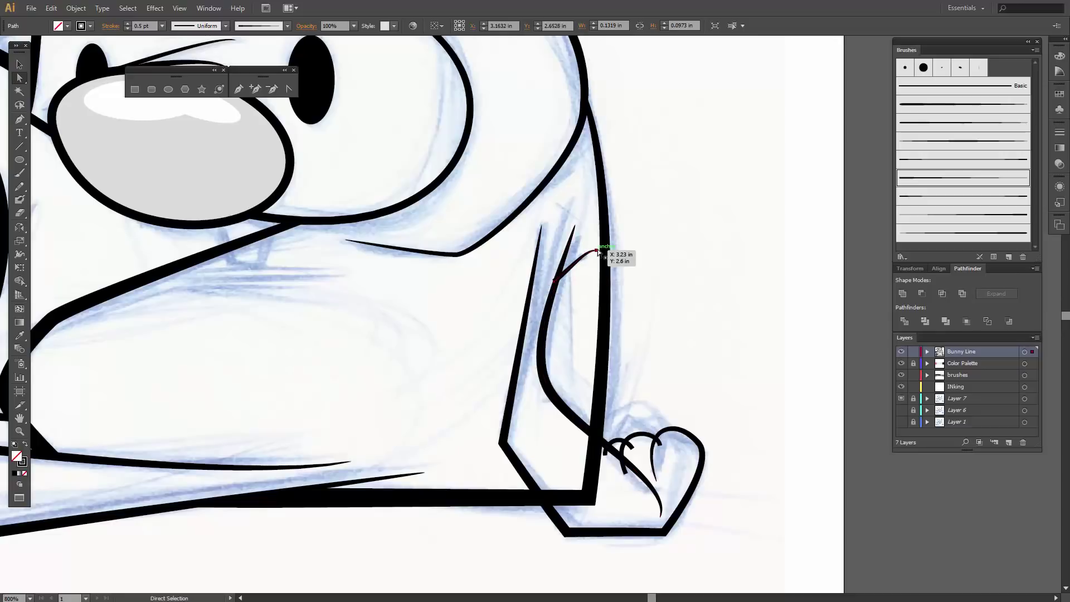
drag(597, 251, 590, 251)
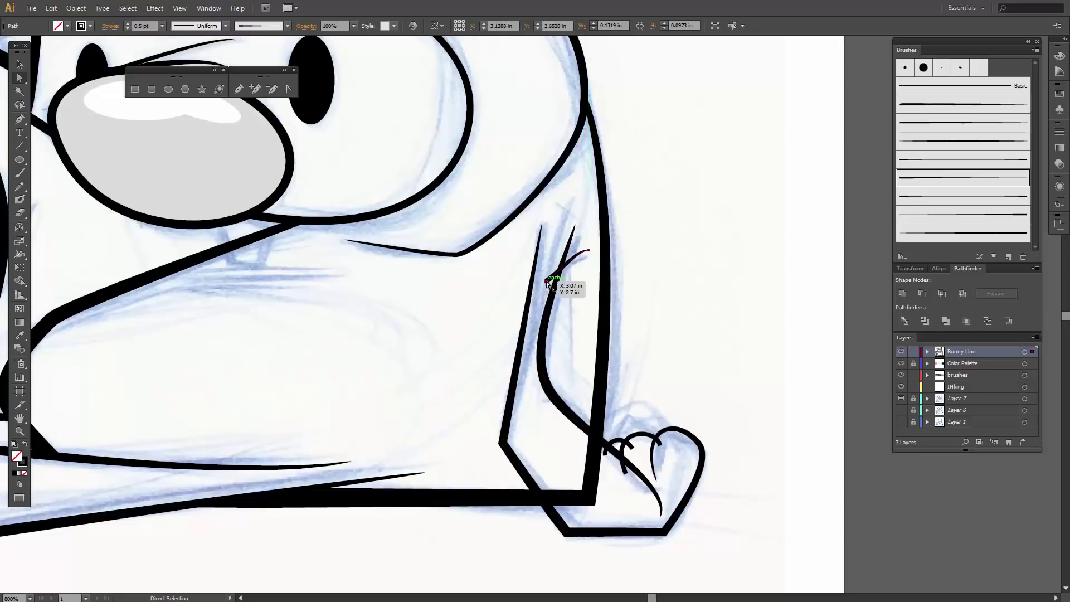
click(547, 283)
drag(546, 282, 558, 278)
click(570, 295)
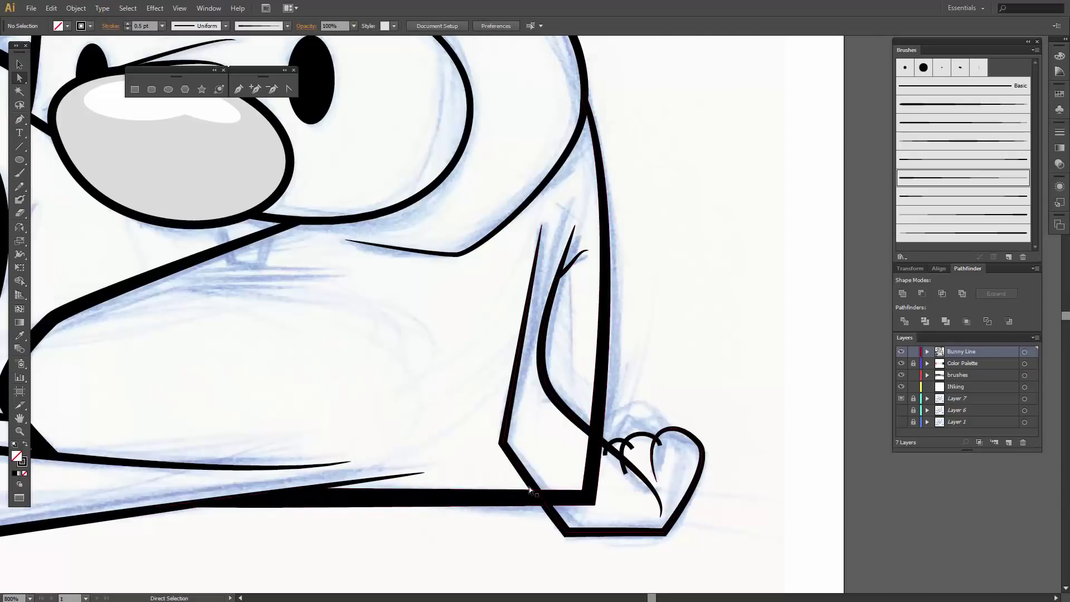
scroll(530, 487, down, 1)
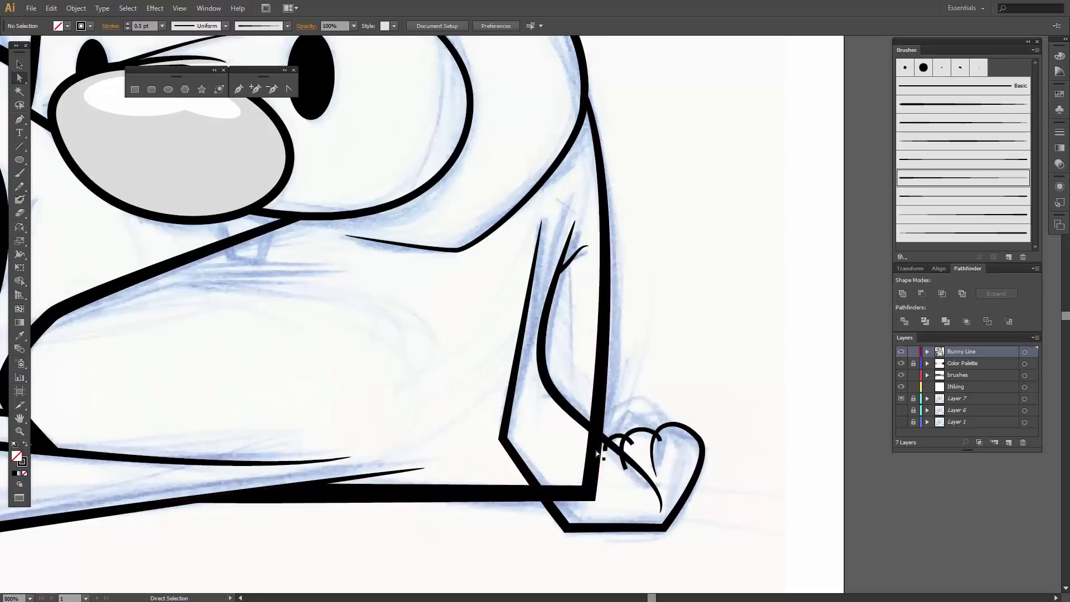
Nudge the second finger's curve slightly to the right along the hand, and deselect it
click(623, 444)
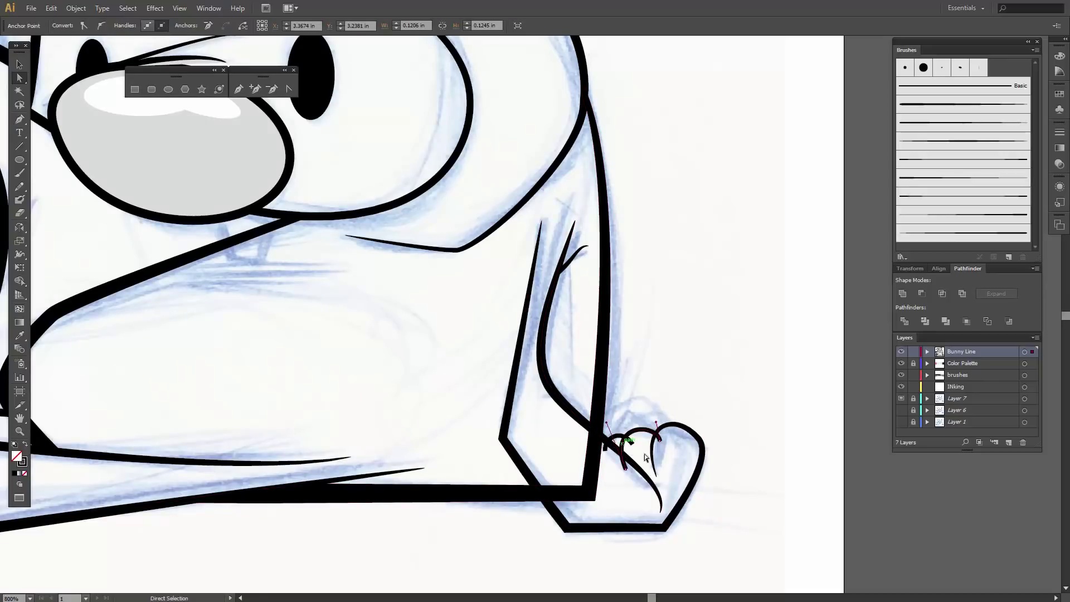
key(v)
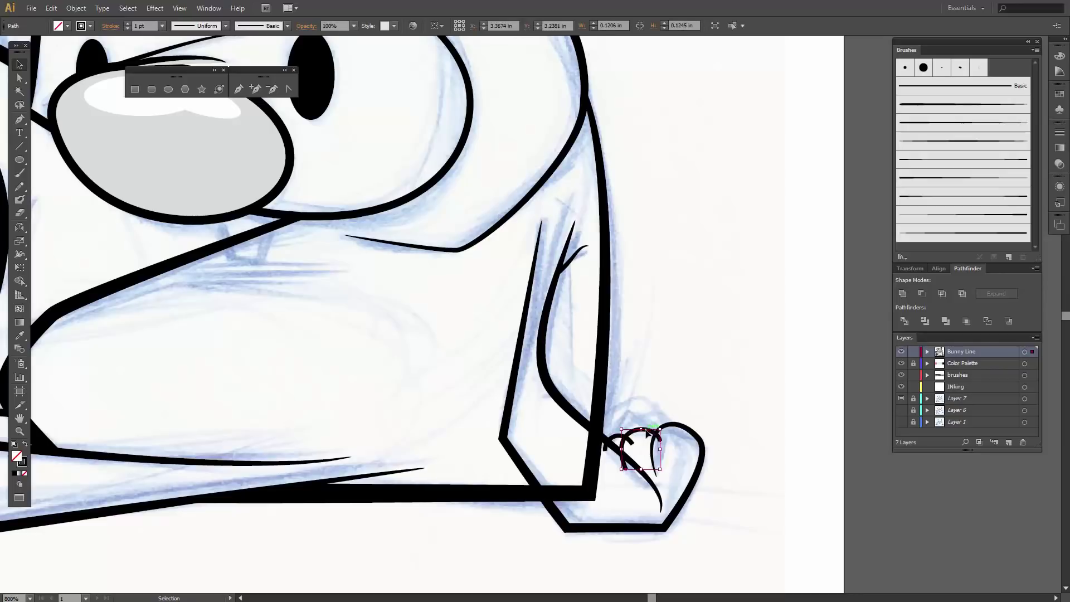
key(Right)
key(Right)
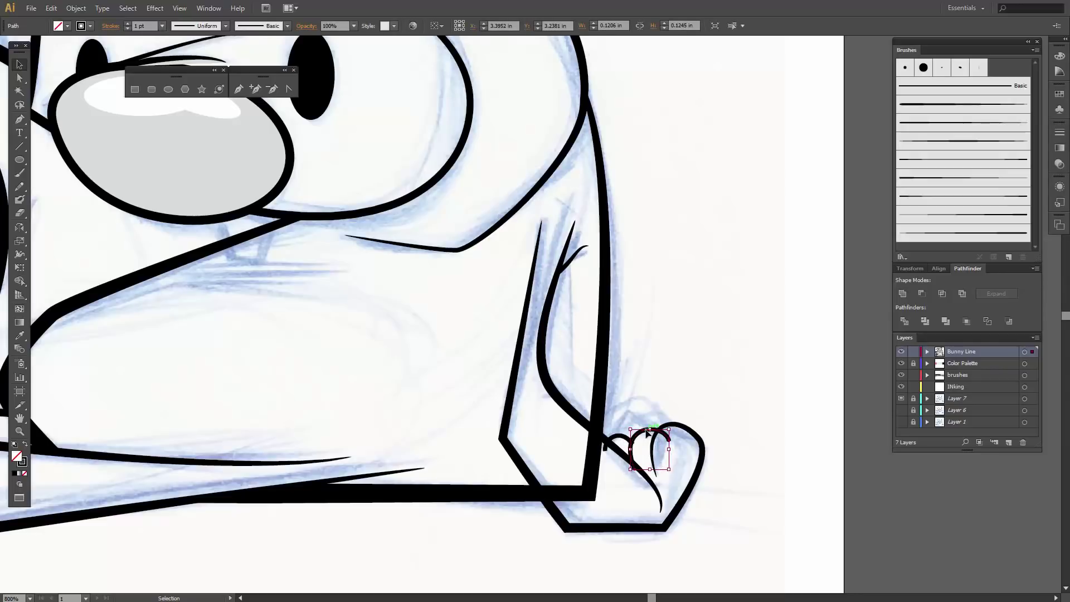
click(662, 355)
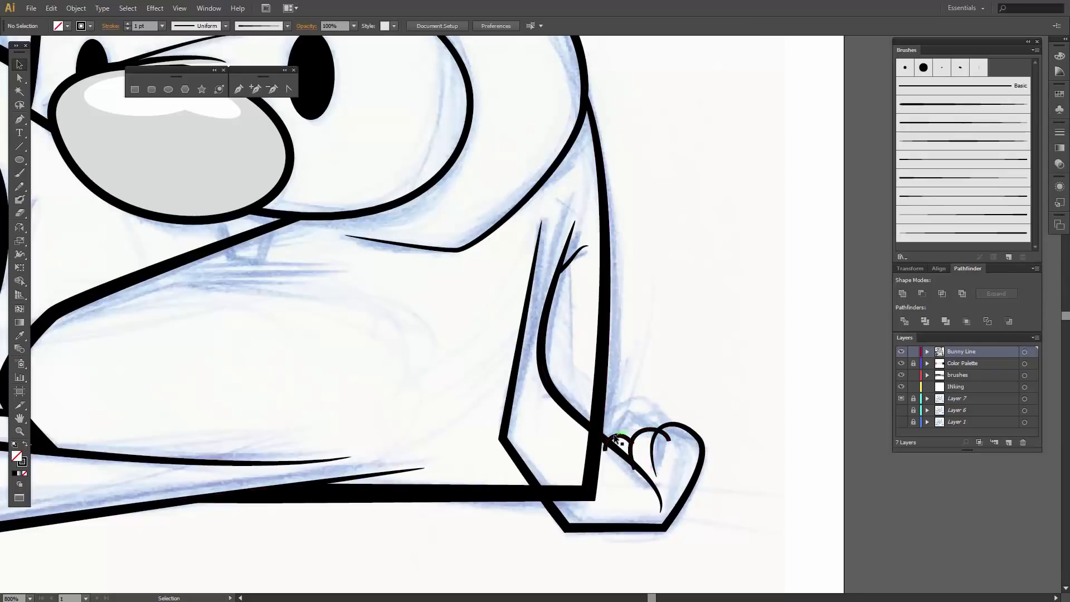
Nudge the small third finger's curve right and slightly down so it sits against the second finger, and deselect it
click(616, 440)
key(Right)
key(Right)
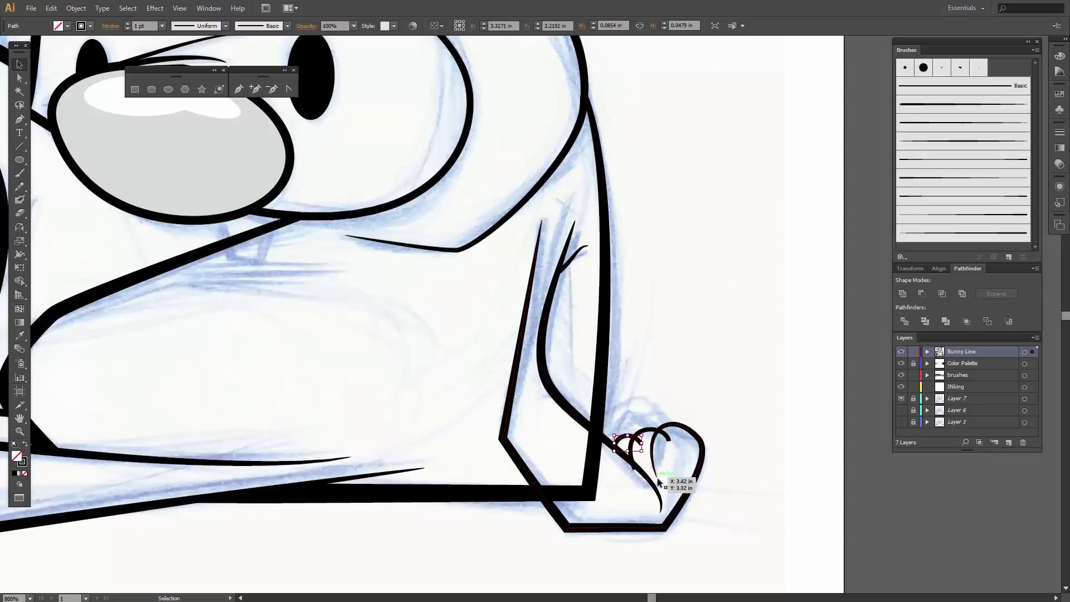
key(Down)
key(Right)
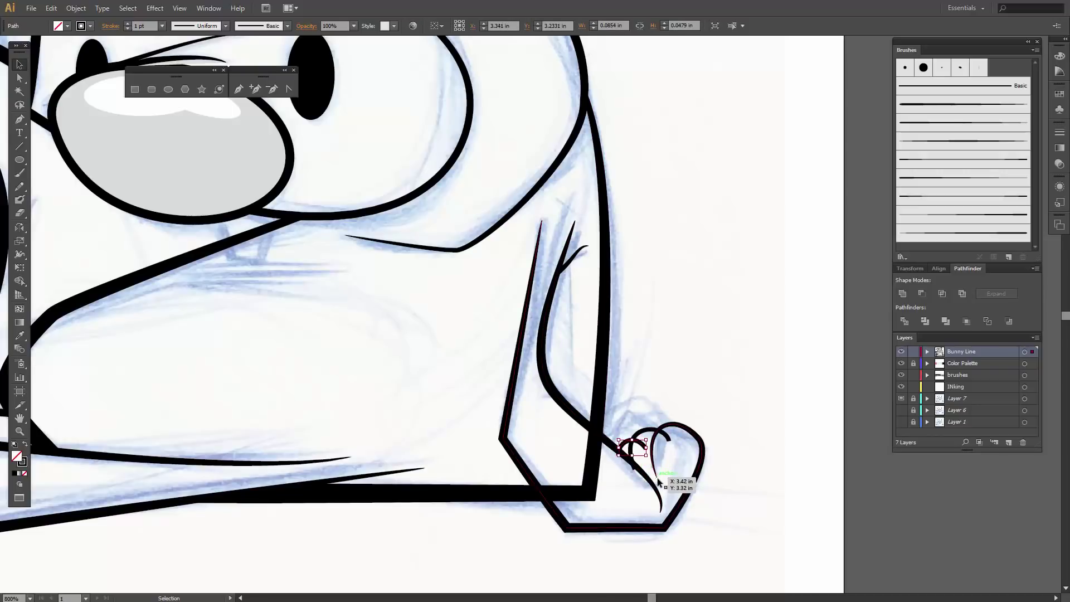
key(Down)
key(Up)
key(Up)
key(Down)
key(Left)
click(736, 379)
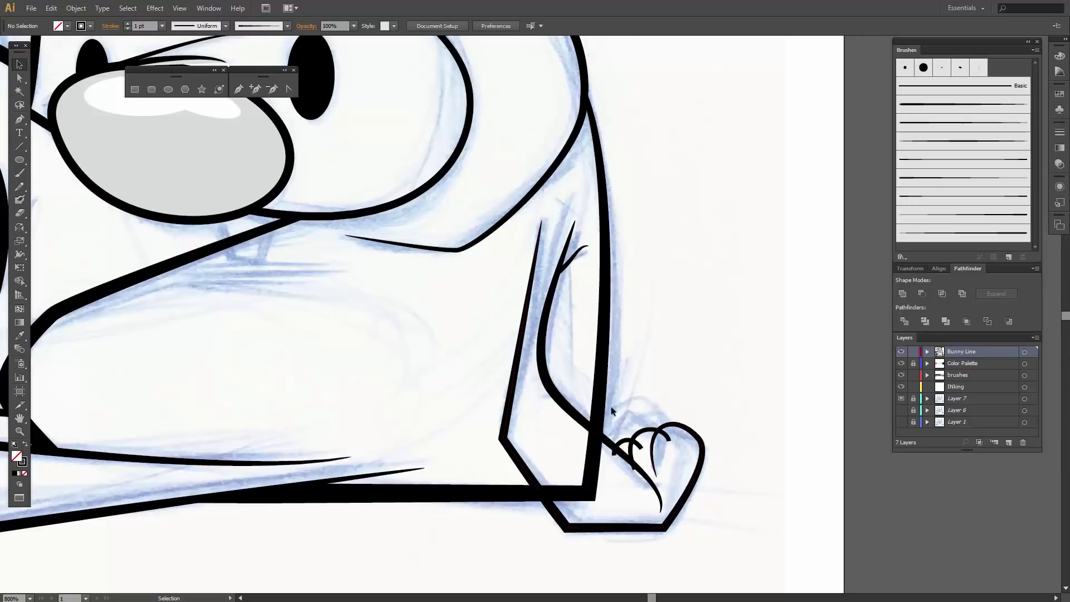
Expand the appearance of the brushed arm and hand strokes into editable shapes, and deselect them
drag(752, 419, 619, 539)
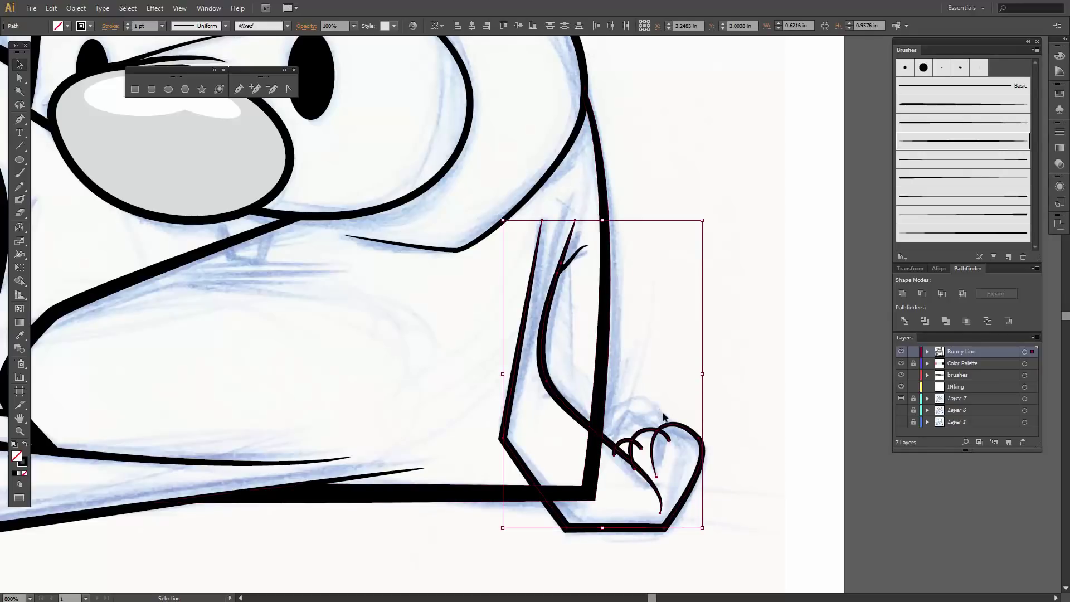
click(75, 8)
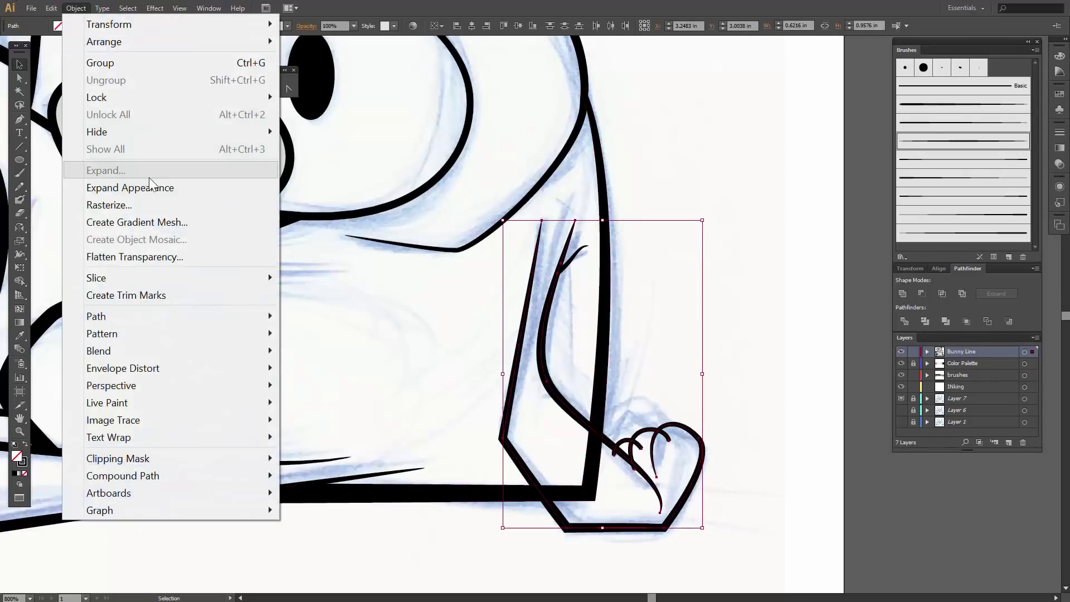
click(146, 189)
click(729, 208)
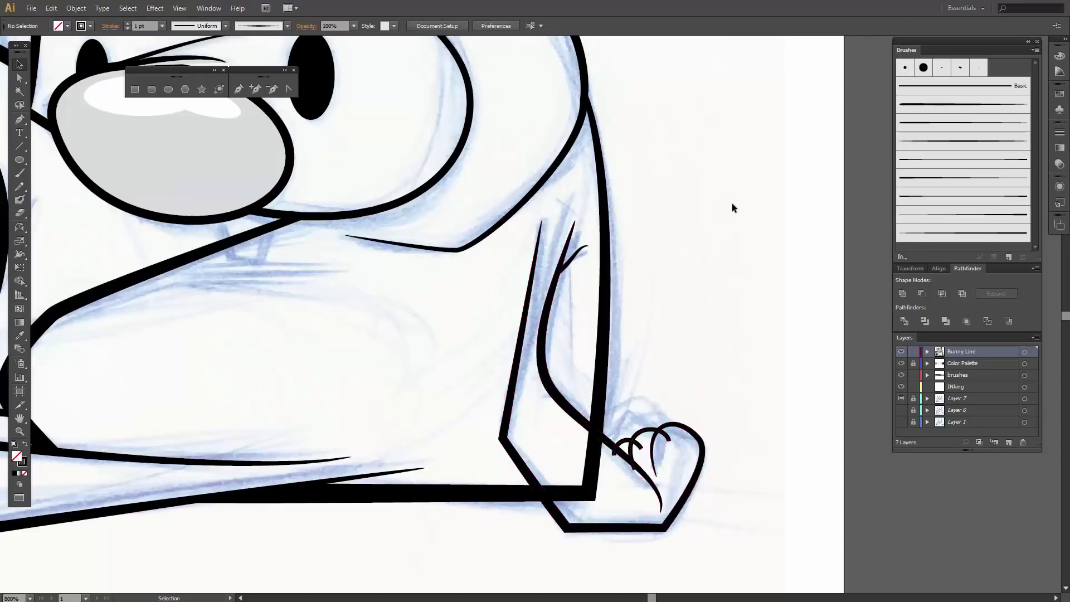
Erase the part of the body outline that runs through the forearm and hand, up to the arm's lines
click(600, 379)
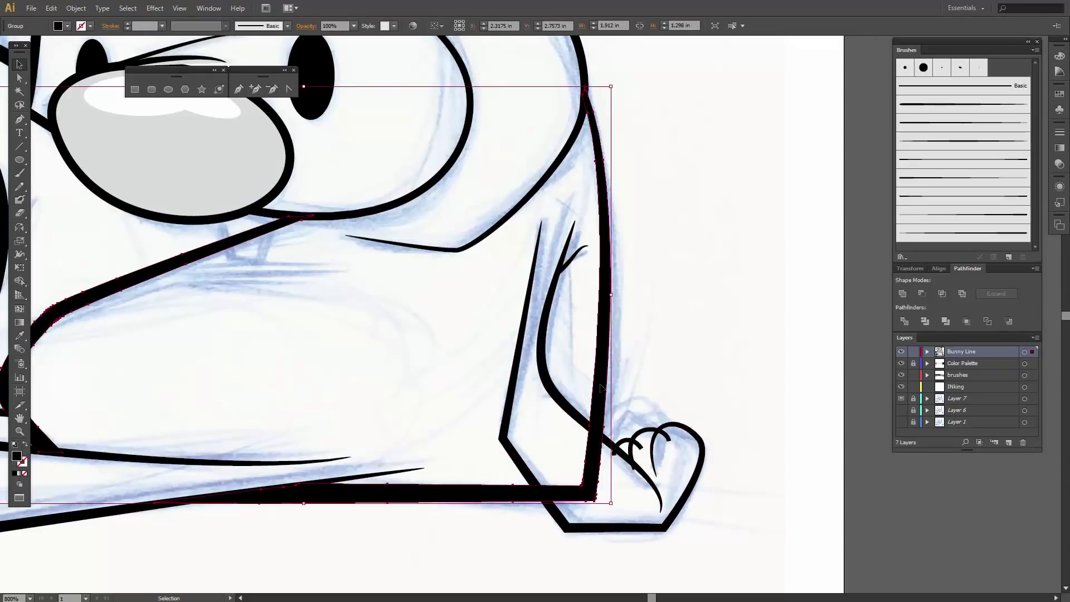
key(ctrl+=)
key(ctrl+=)
drag(601, 385, 581, 105)
key(shift+e)
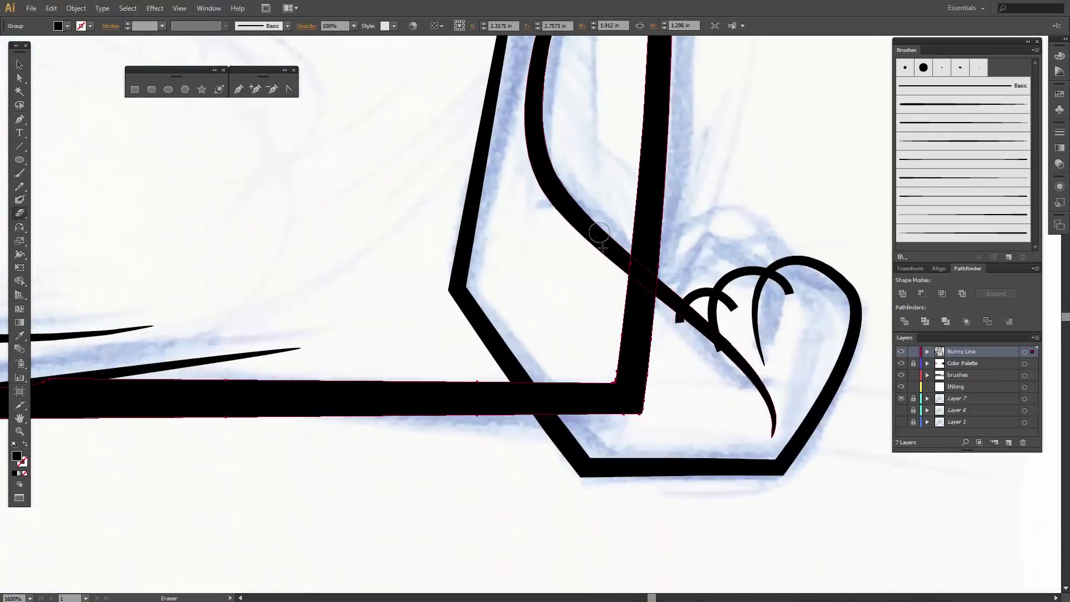
mouse_move(622, 270)
mouse_down()
mouse_move(653, 307)
mouse_move(634, 421)
mouse_move(561, 418)
mouse_move(533, 385)
mouse_move(605, 383)
mouse_move(571, 389)
mouse_move(563, 404)
mouse_move(581, 410)
mouse_move(633, 396)
mouse_move(588, 402)
mouse_move(620, 396)
mouse_move(632, 359)
mouse_move(616, 381)
mouse_move(613, 366)
mouse_move(632, 287)
mouse_move(640, 366)
mouse_move(640, 326)
mouse_move(606, 378)
mouse_up()
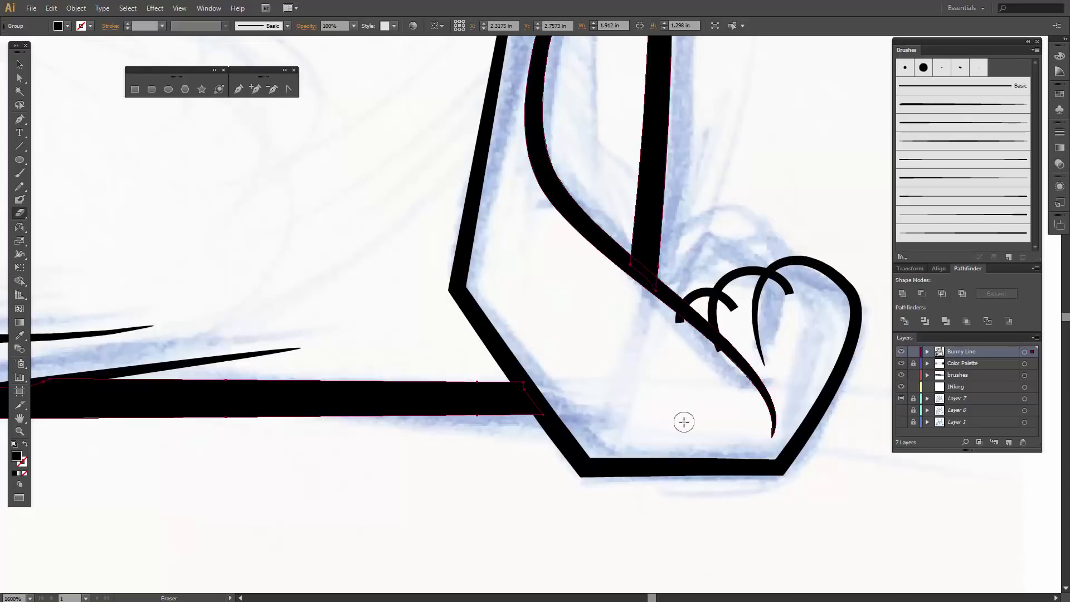
Expand the third finger's fill and stroke, and erase both ends where they overlap the arm line and second finger
key(v)
click(678, 323)
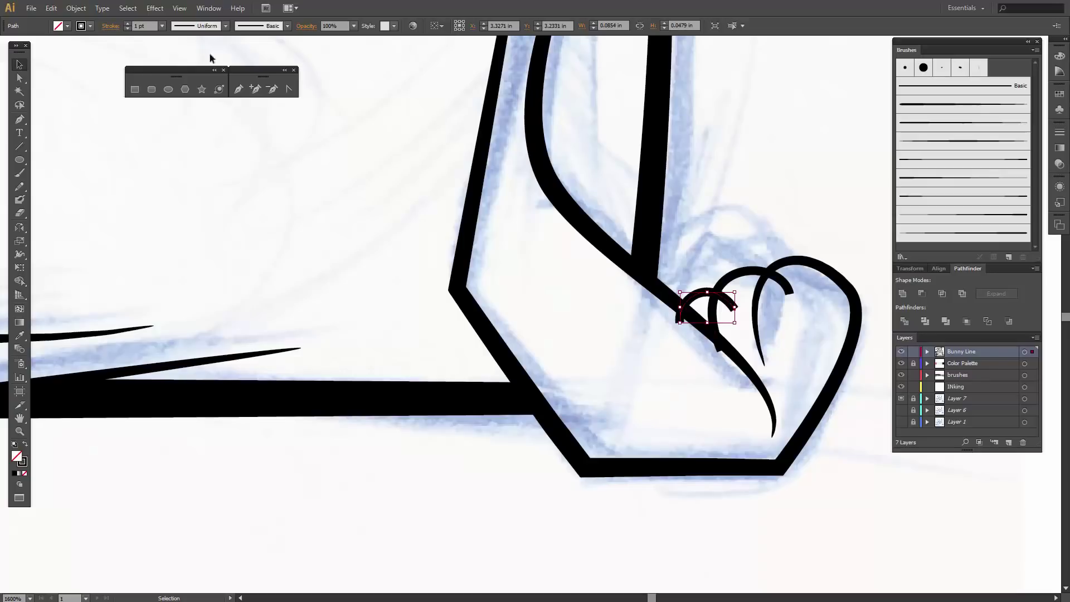
click(76, 8)
click(112, 169)
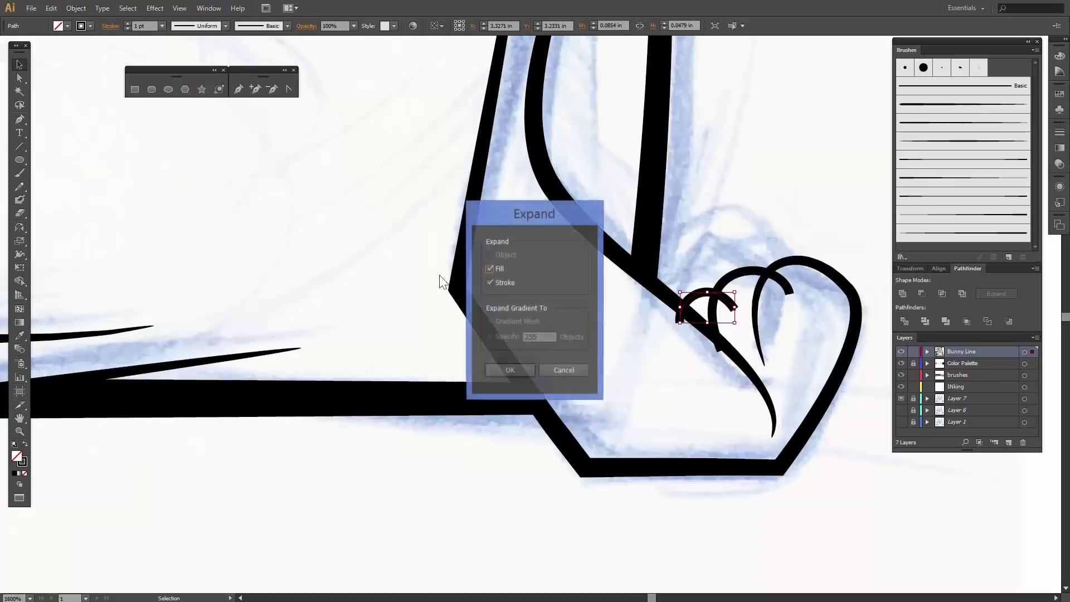
click(509, 371)
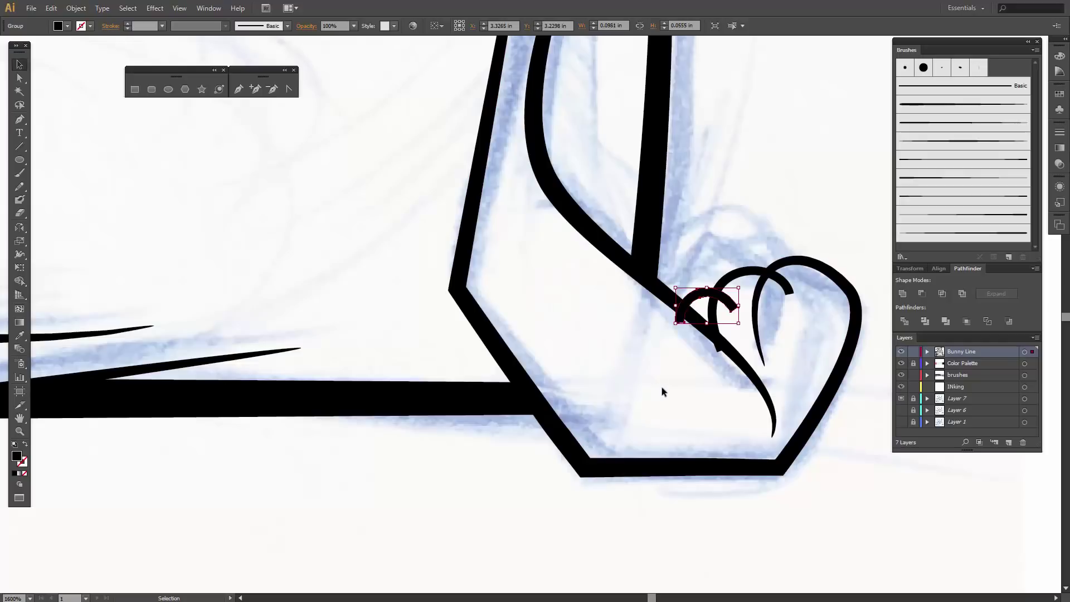
key(shift+e)
mouse_move(674, 332)
mouse_down()
mouse_move(673, 311)
mouse_move(686, 348)
mouse_up()
drag(724, 300, 736, 308)
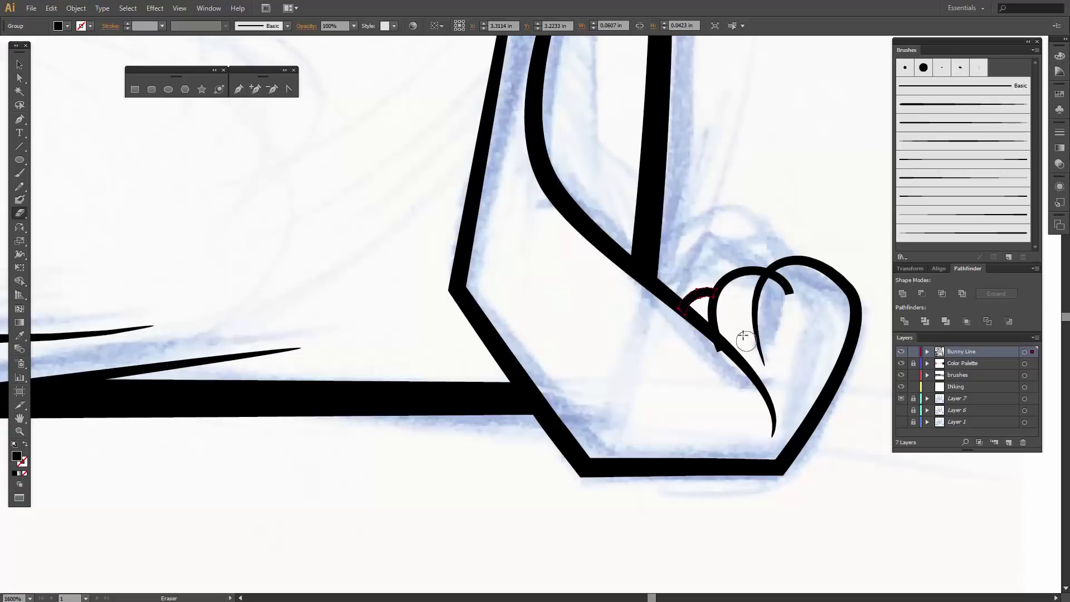
Expand the second finger's fill and stroke, and erase its ends past the inner arm line and the first finger
key(v)
click(746, 274)
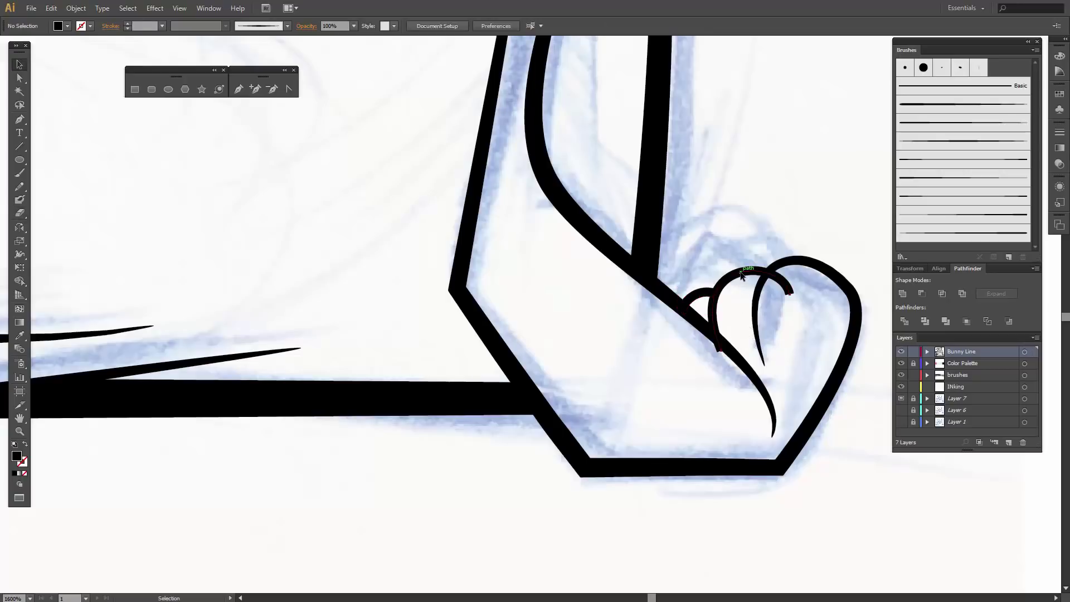
click(76, 8)
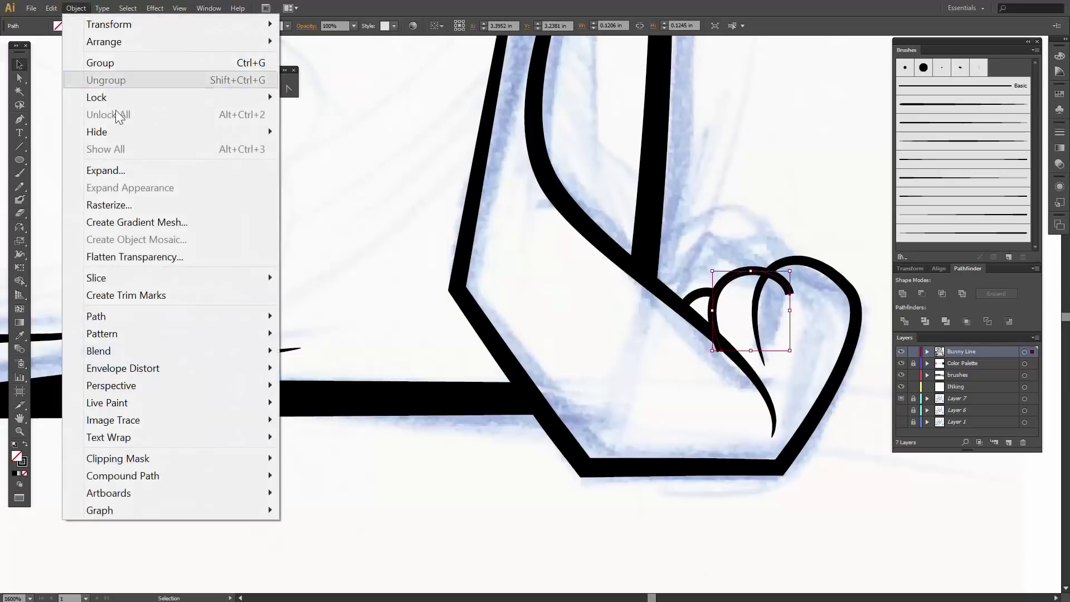
click(122, 170)
click(510, 371)
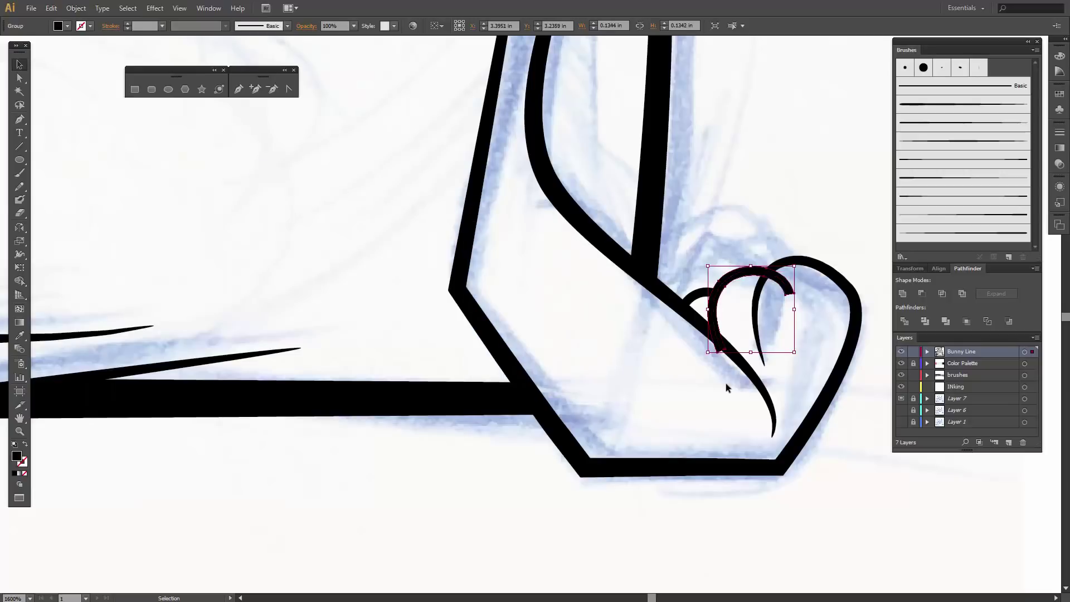
key(shift+e)
drag(707, 346, 733, 375)
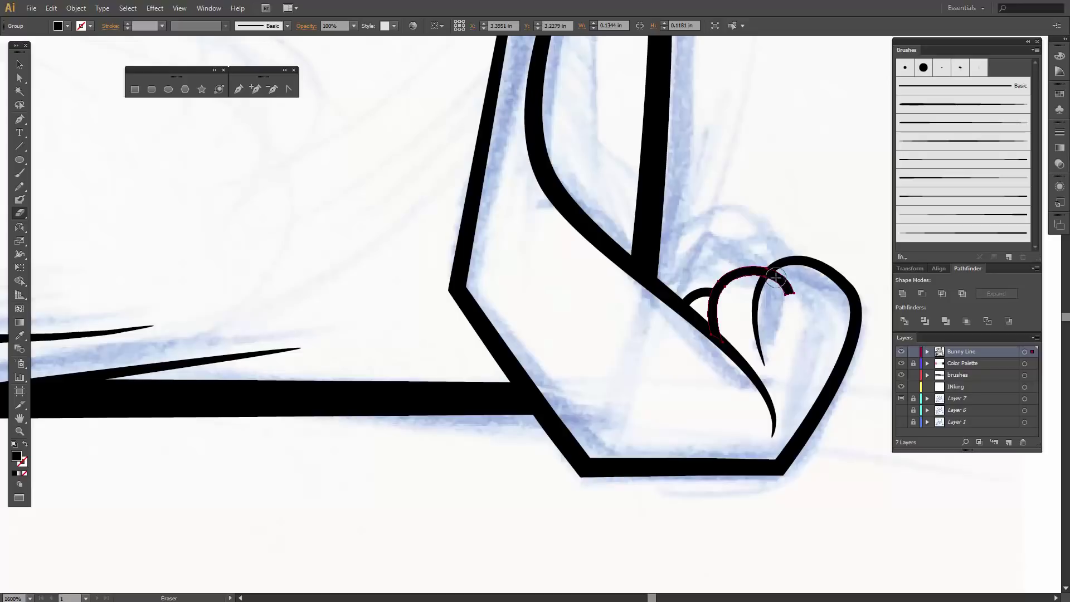
drag(774, 279, 792, 311)
Hide the pencil sketch on Layer 7 and deselect all artwork
key(ctrl+minus)
key(ctrl+minus)
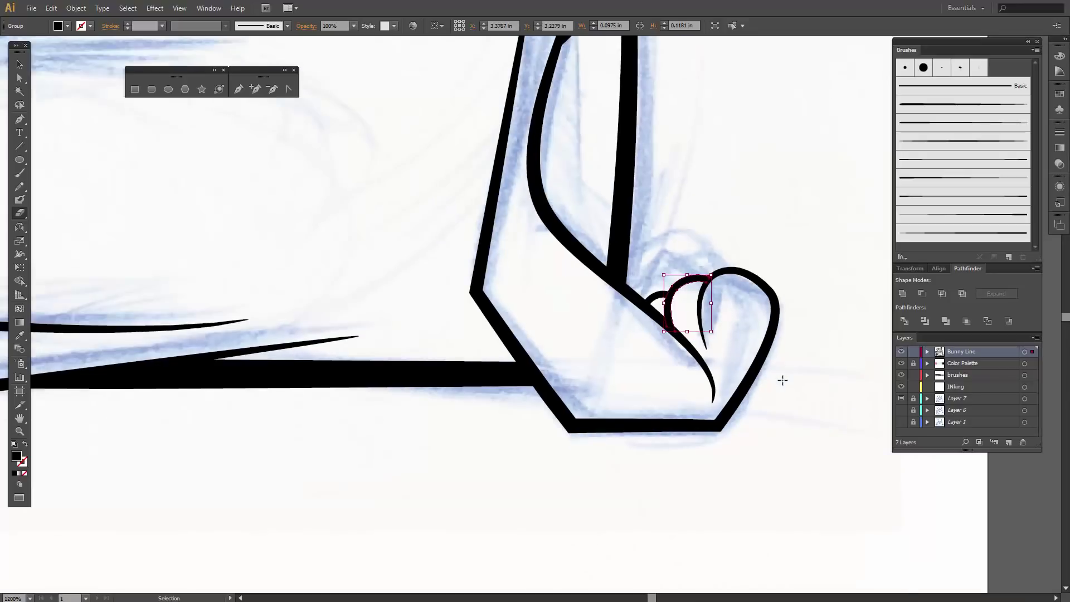
key(ctrl+minus)
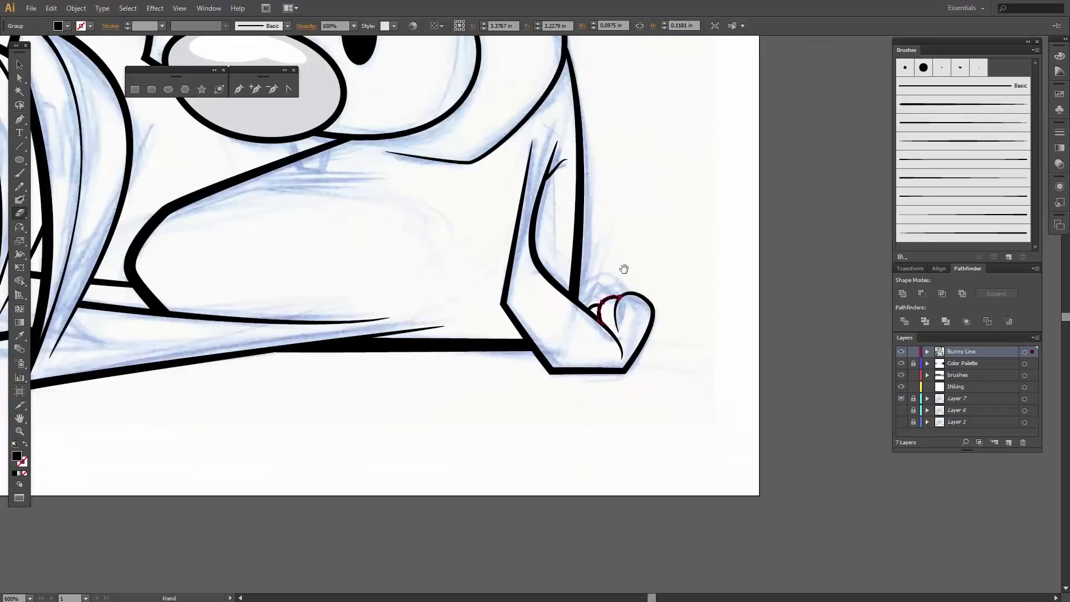
drag(624, 270, 770, 459)
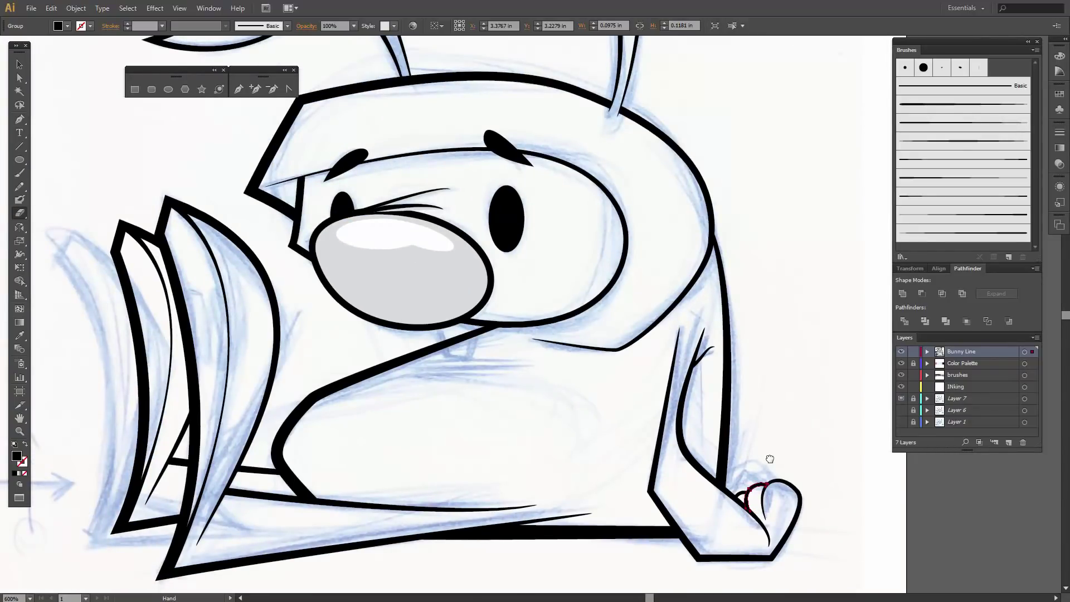
key(ctrl+minus)
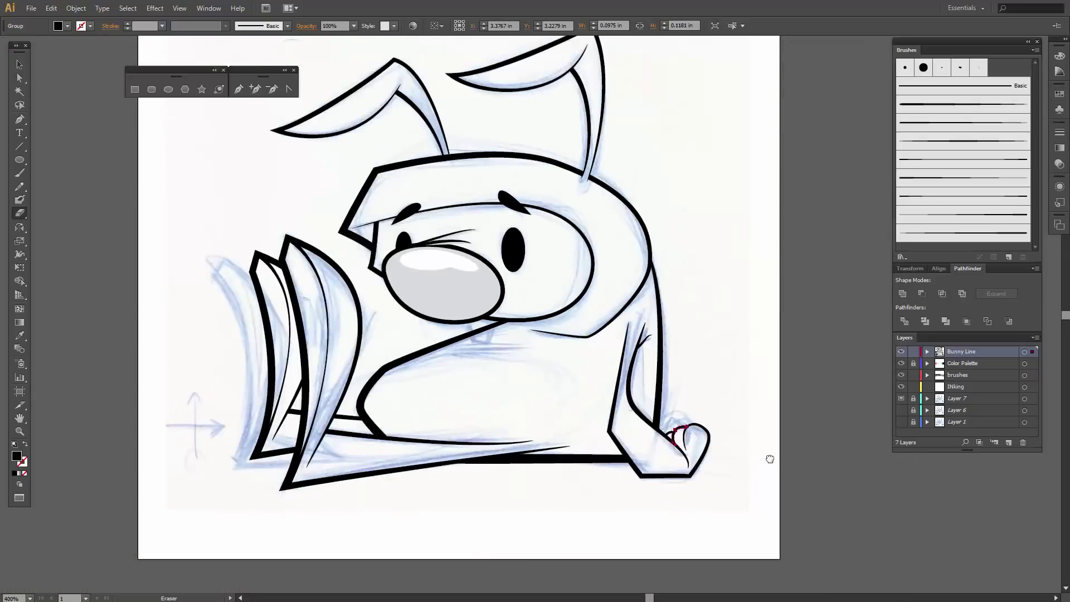
drag(687, 249, 698, 272)
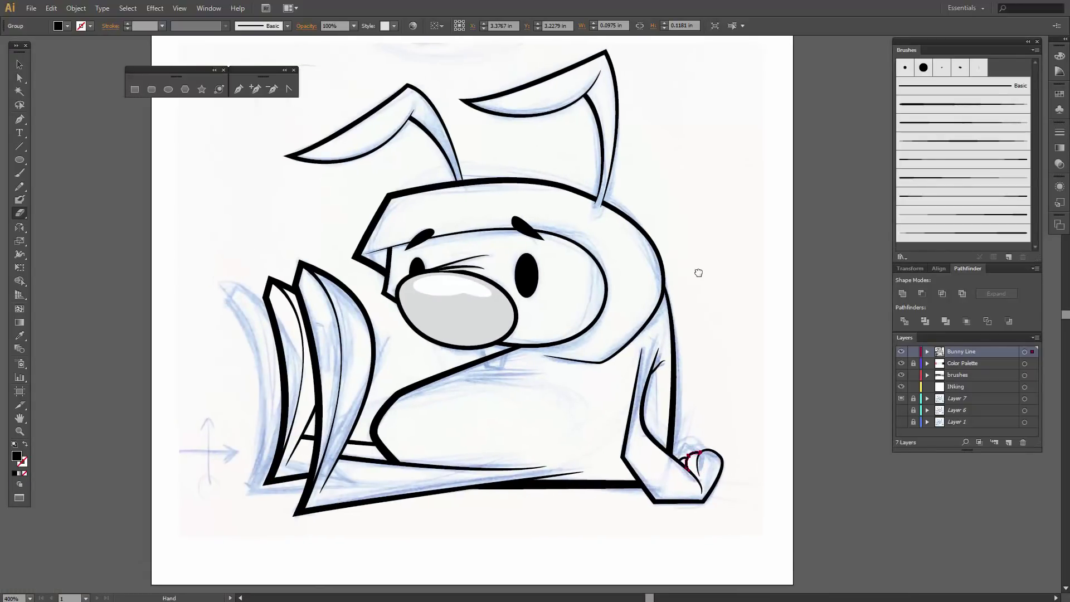
click(902, 398)
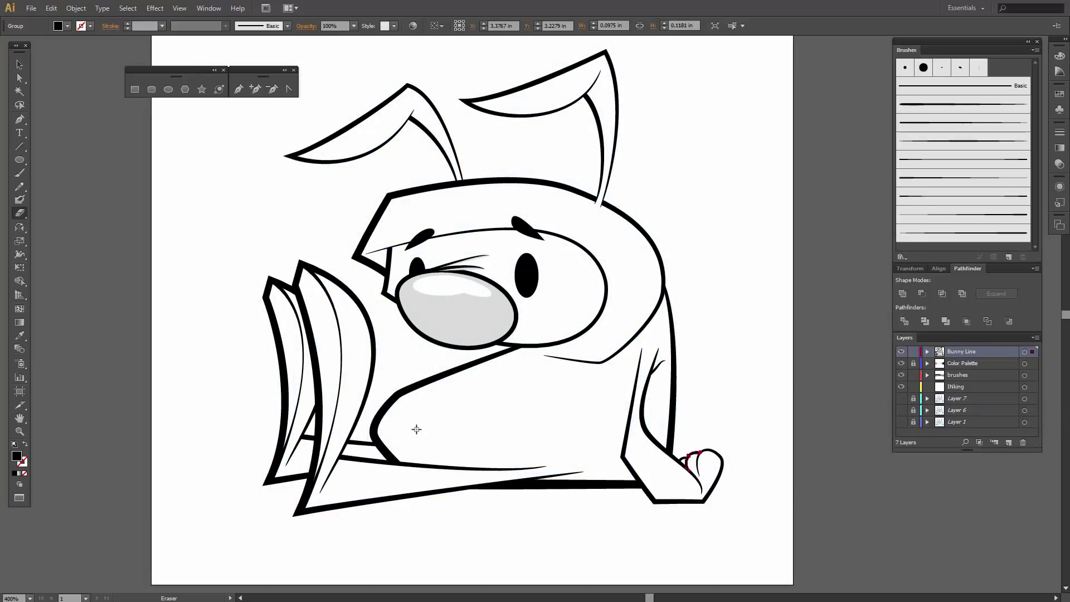
click(19, 66)
click(202, 183)
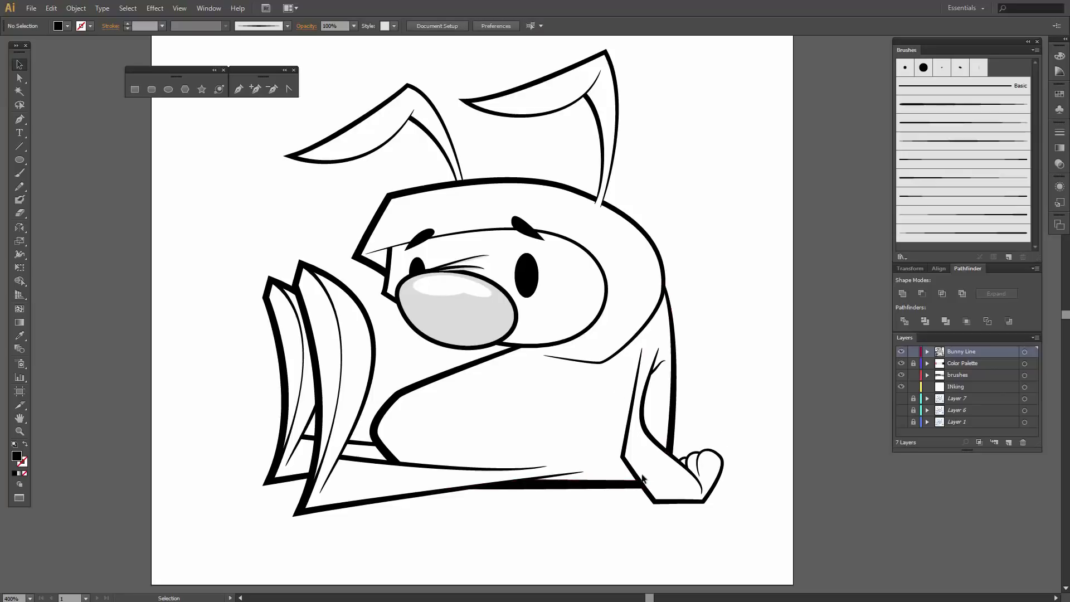
Set the nose's fill to none and select the white highlight ellipse inside it
click(447, 320)
click(59, 26)
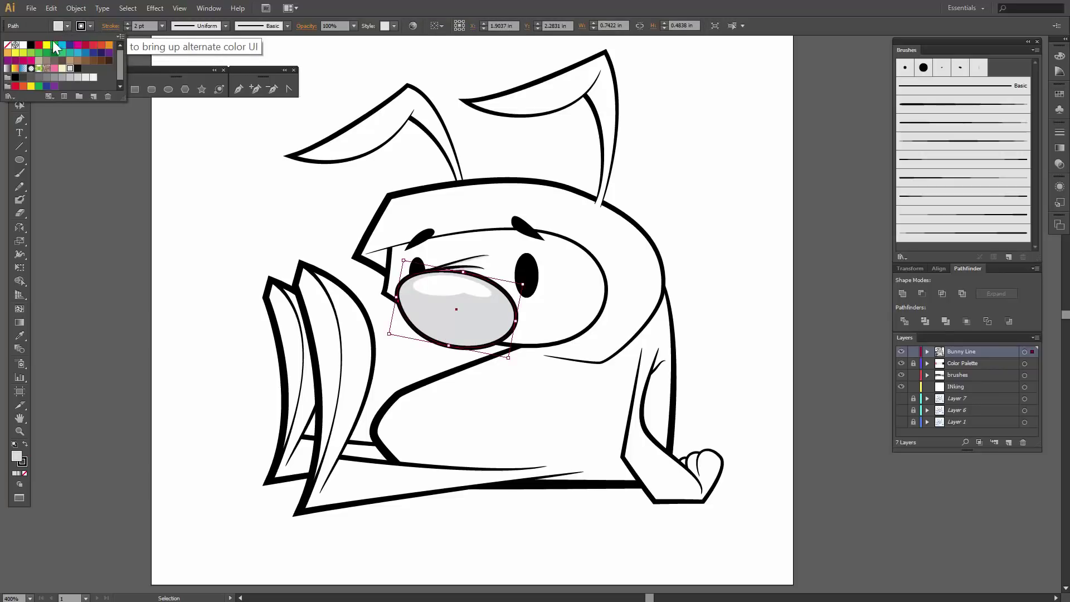
click(8, 44)
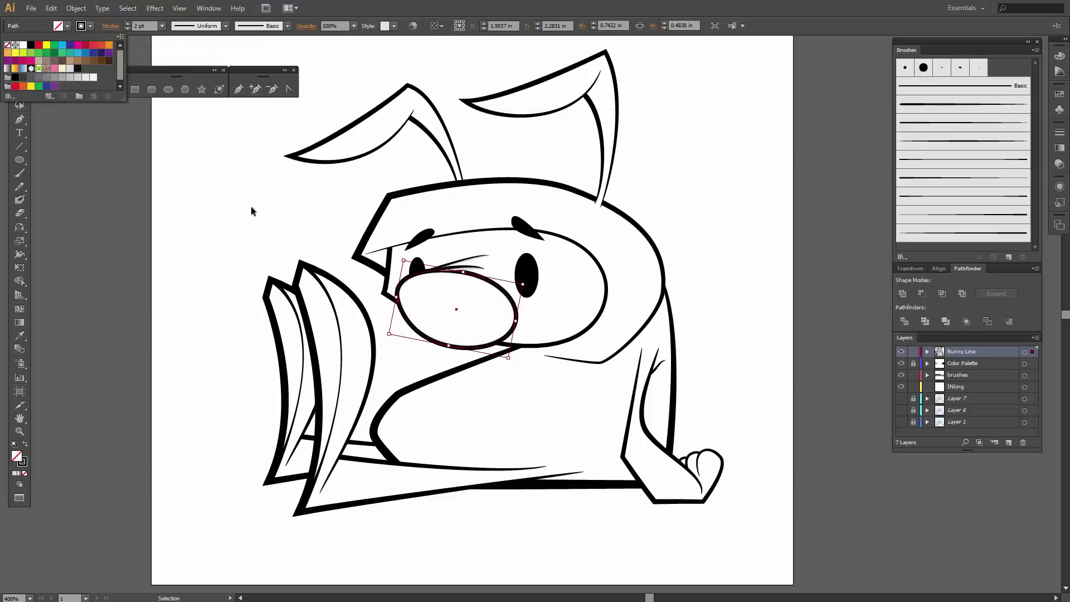
click(462, 290)
click(440, 292)
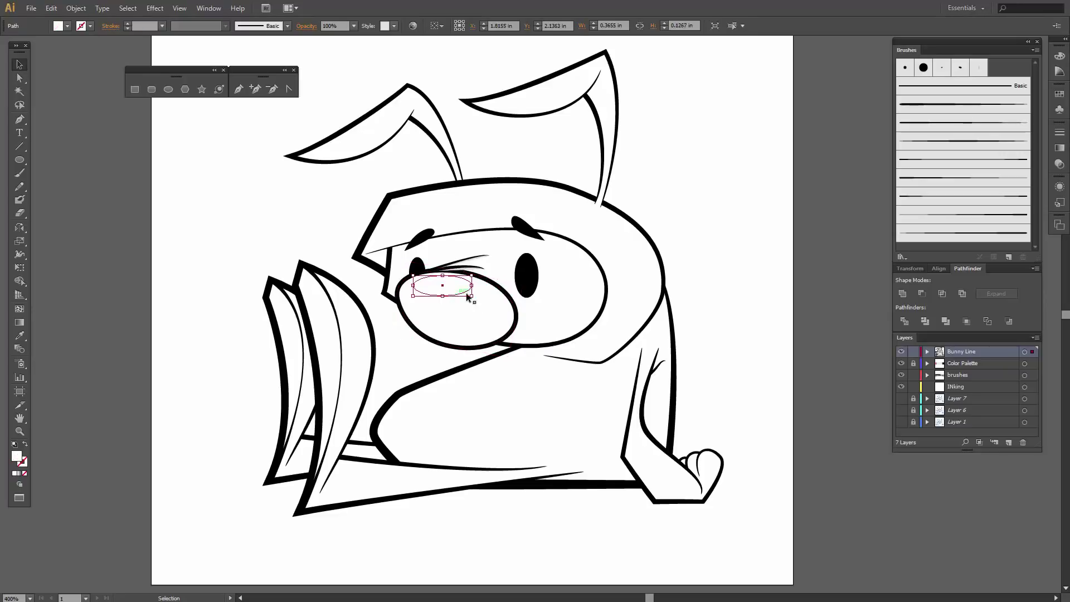
Select the black line art with the Magic Wand, add the brushed leg strokes, and expand the selection's appearance
click(25, 91)
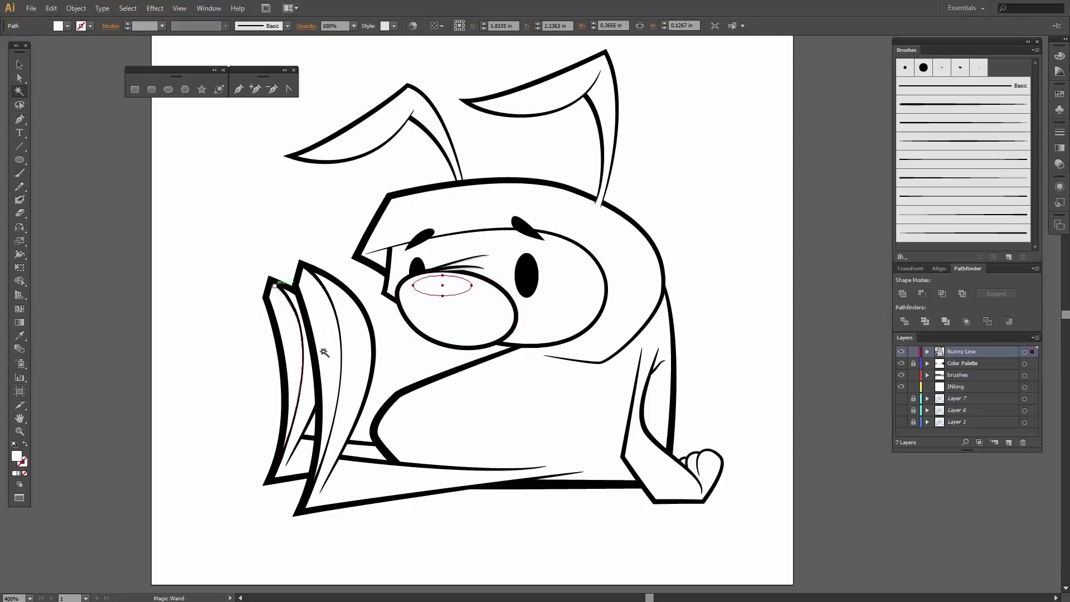
click(399, 394)
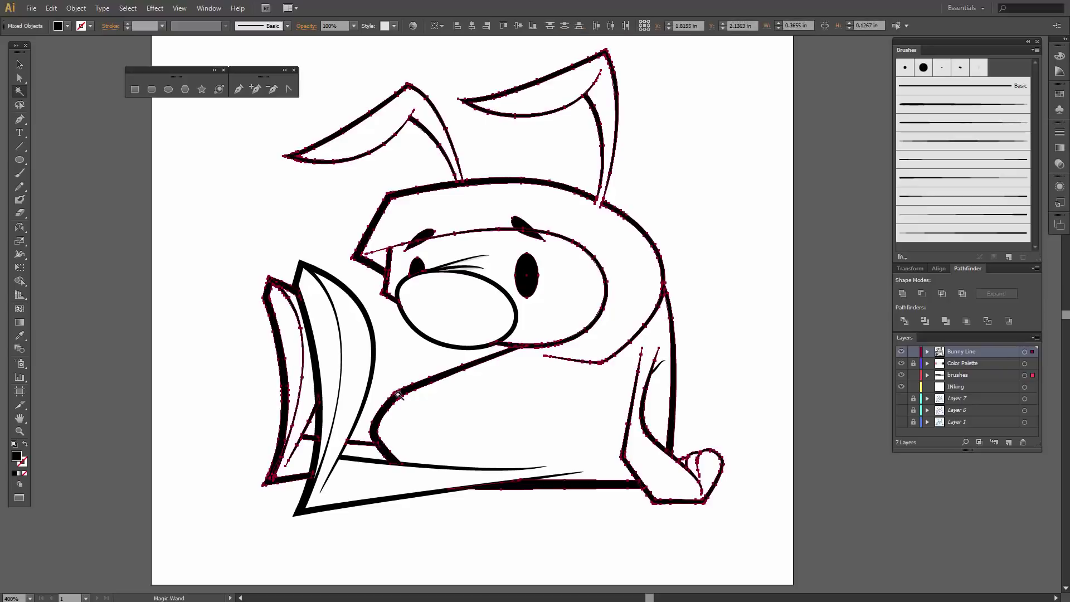
shift+click(376, 349)
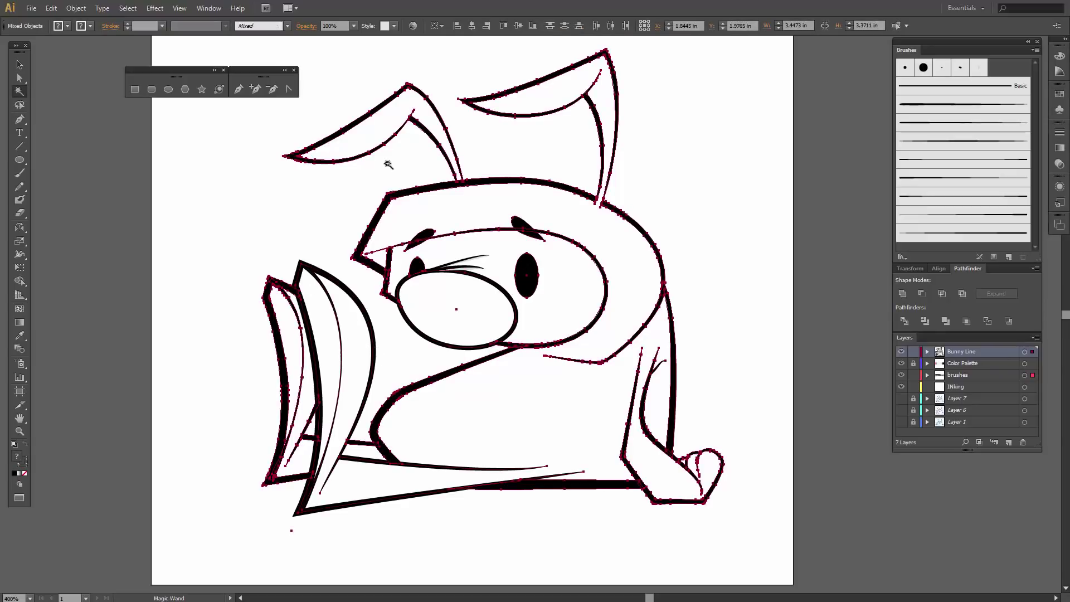
click(71, 7)
click(123, 189)
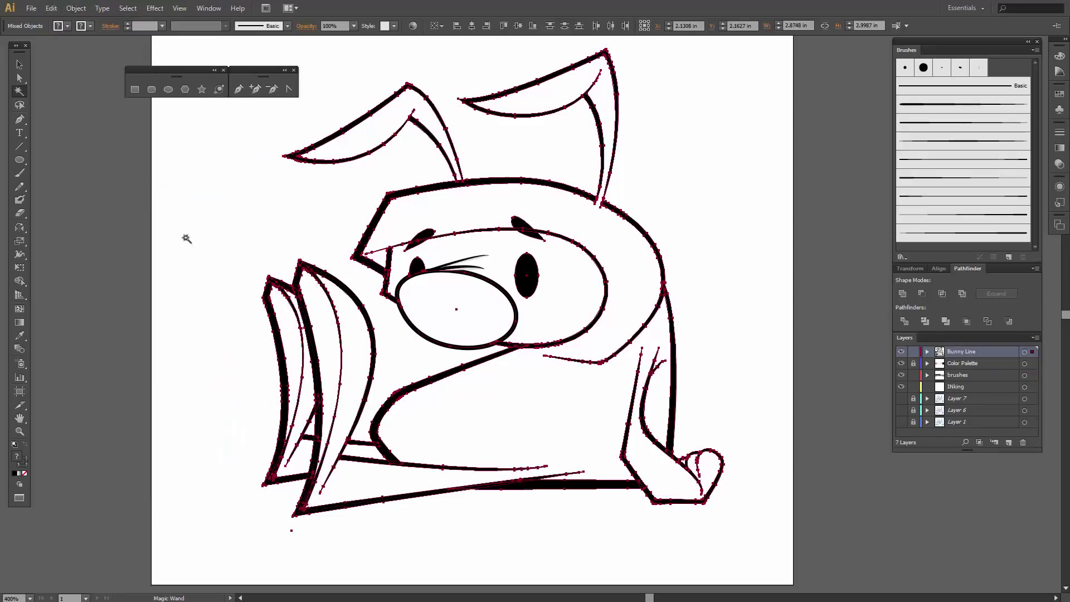
Expand the fill and stroke of the selected black bunny line art
click(74, 7)
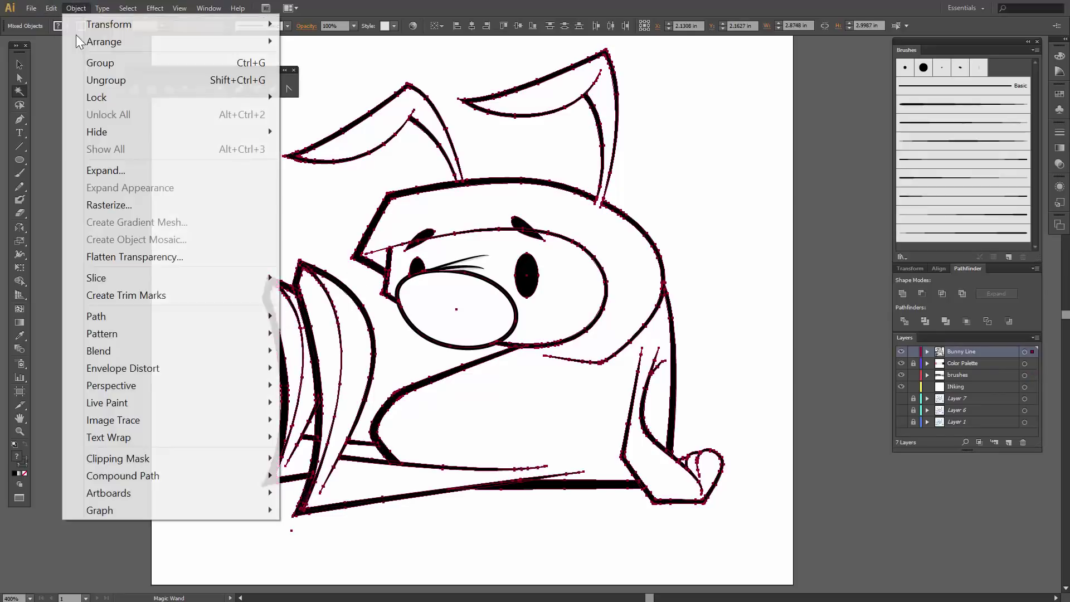
click(118, 171)
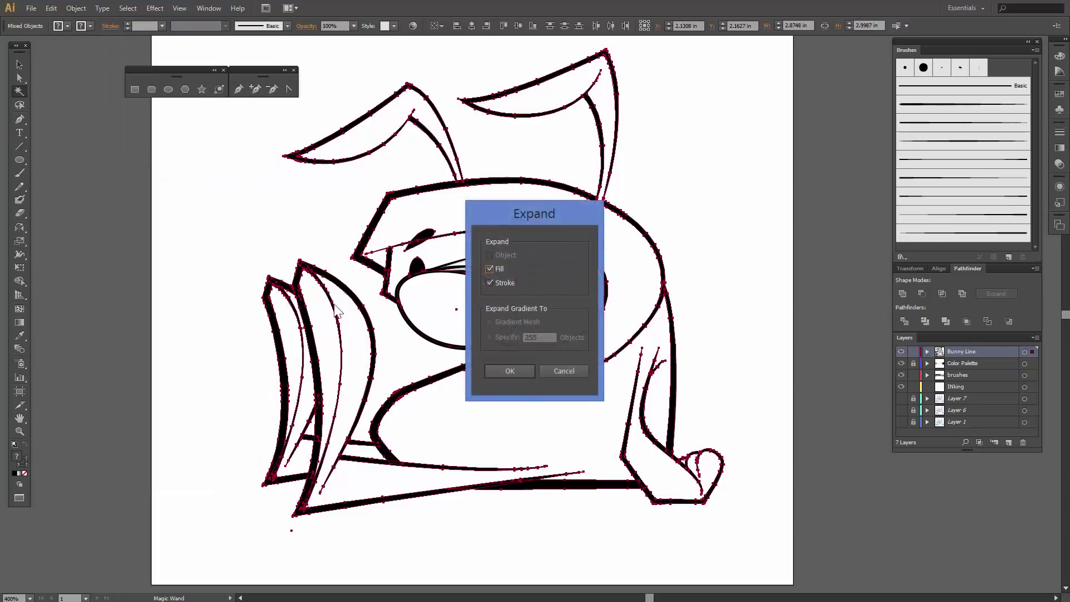
click(504, 369)
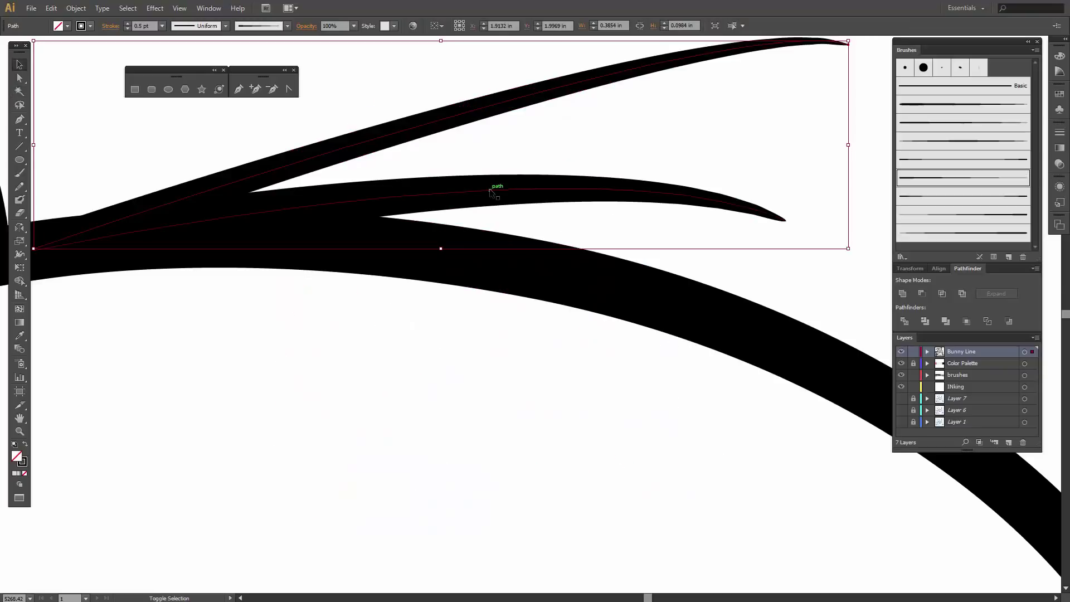
Expand the appearance of the two tapered wrinkle strokes above the nose and unite them with the nose outline
shift+click(492, 190)
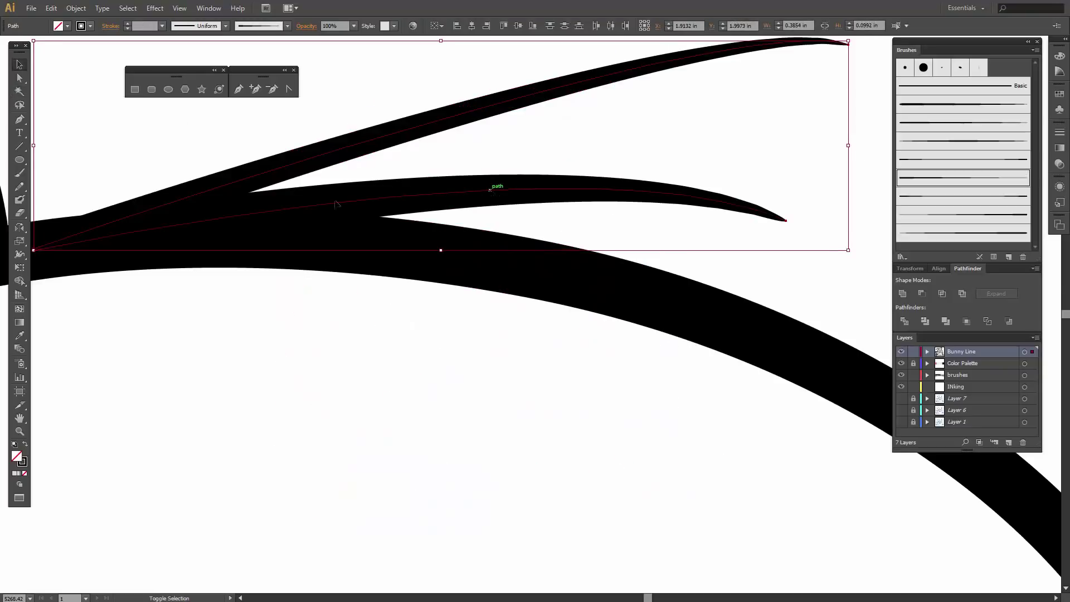
click(76, 8)
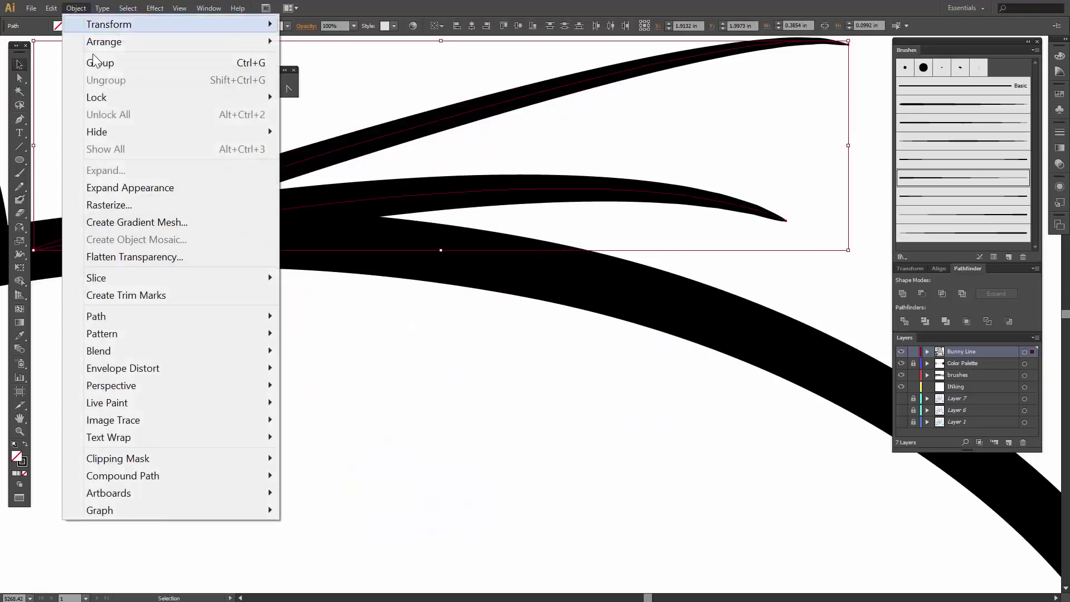
click(115, 188)
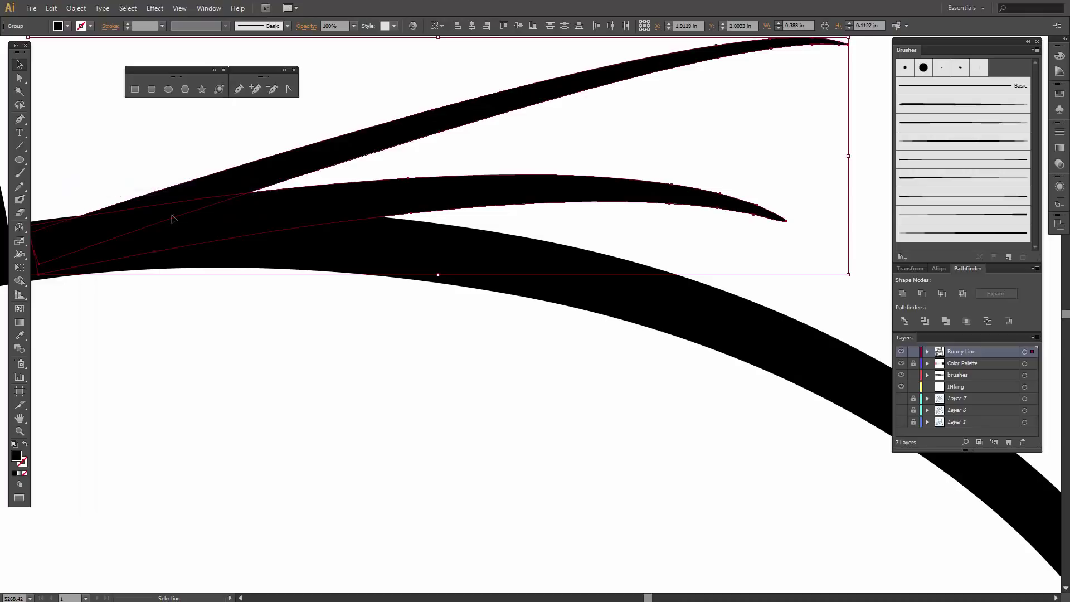
click(728, 336)
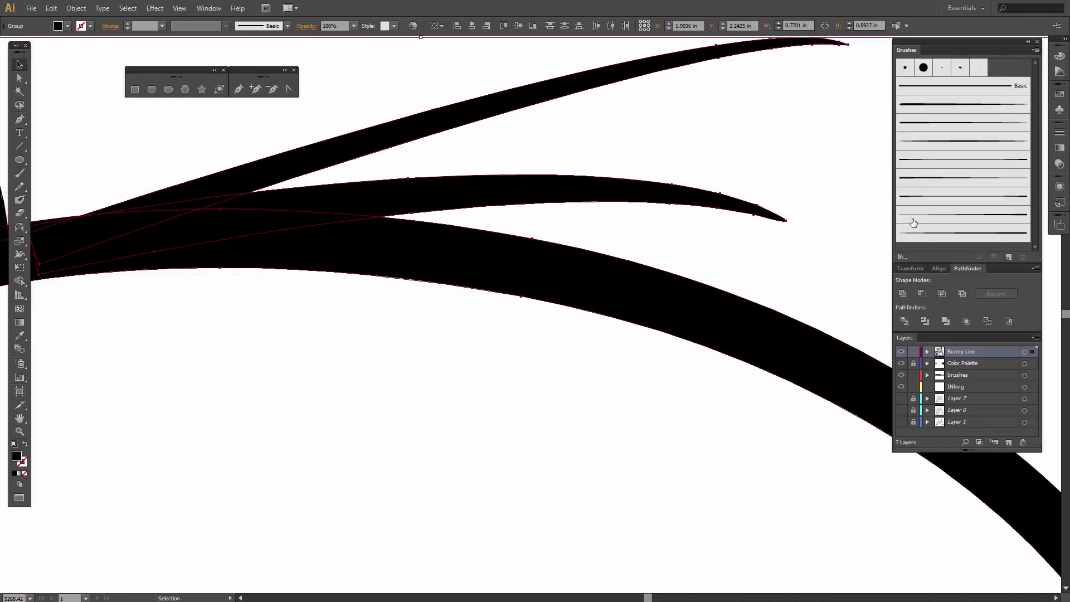
click(903, 293)
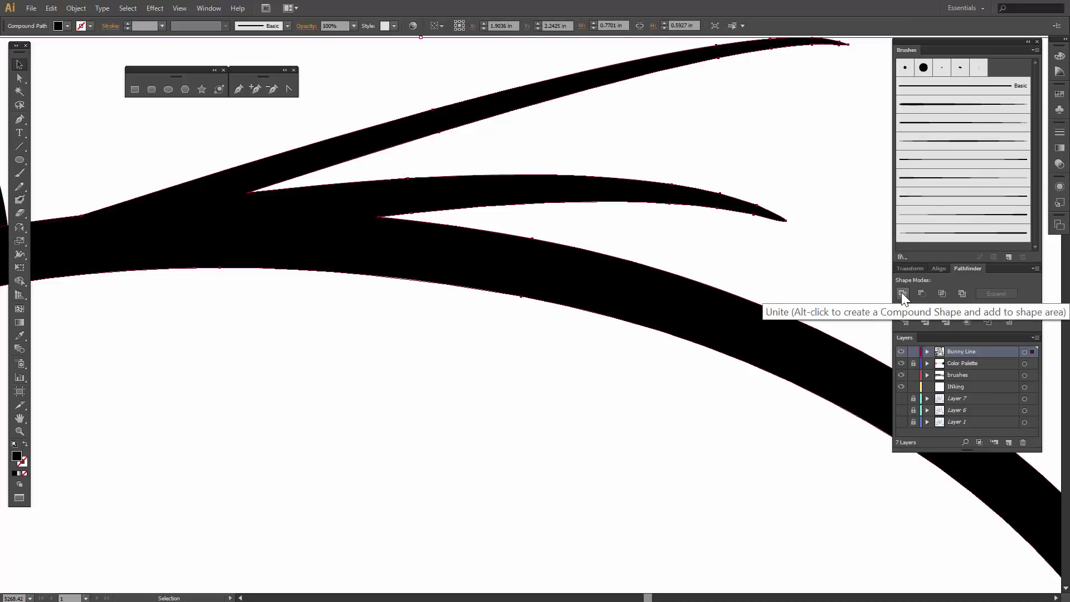
Select all the black line art with the Magic Wand, unite it with Pathfinder, and deselect the artwork
key(ctrl+minus)
key(ctrl+minus)
key(ctrl+minus)
key(ctrl+minus)
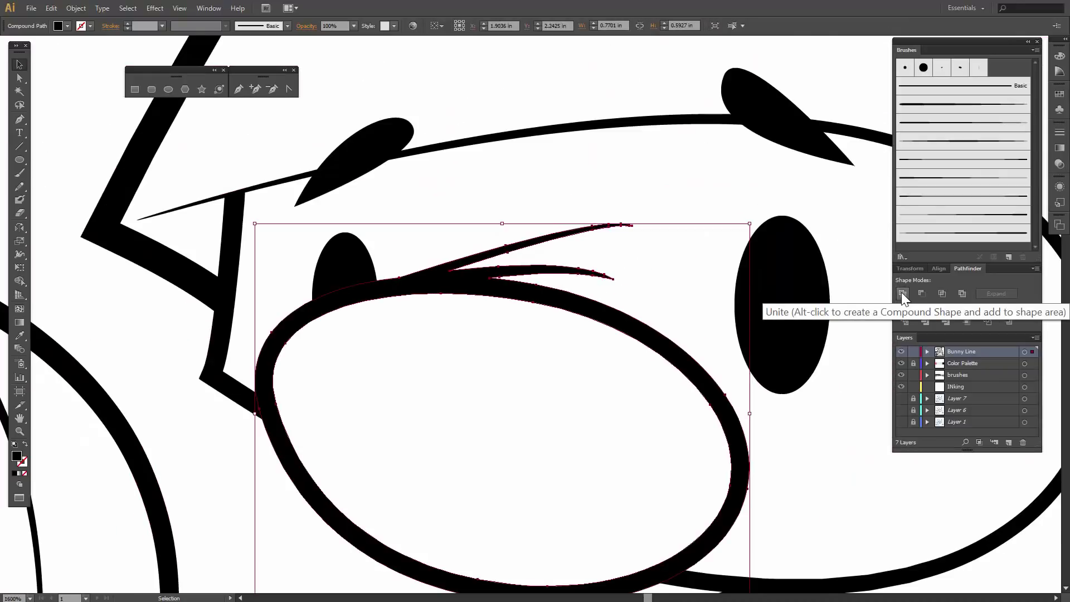
key(ctrl+minus)
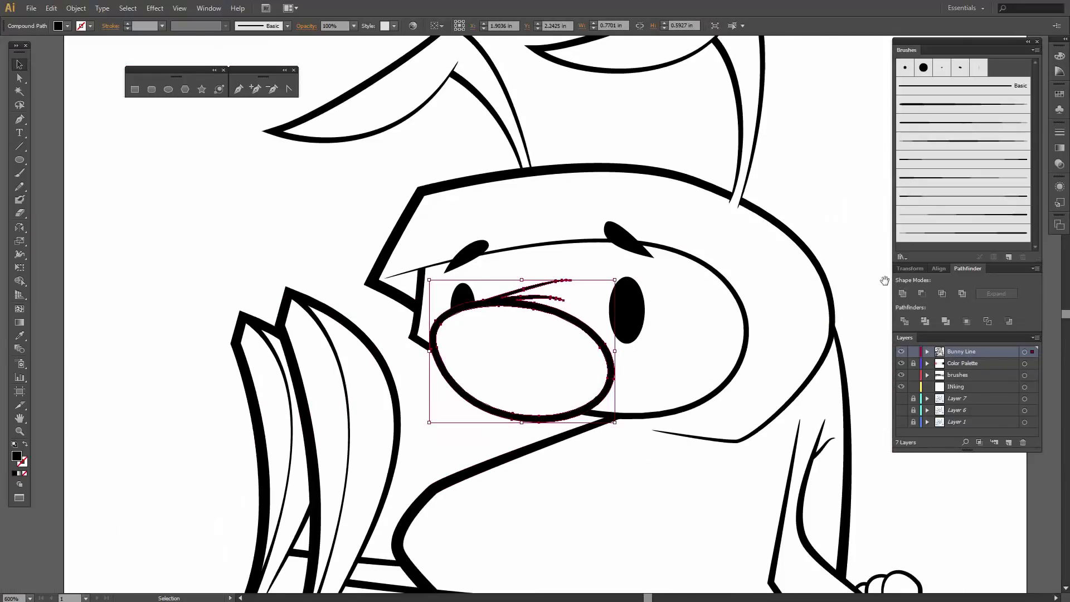
drag(735, 251, 649, 173)
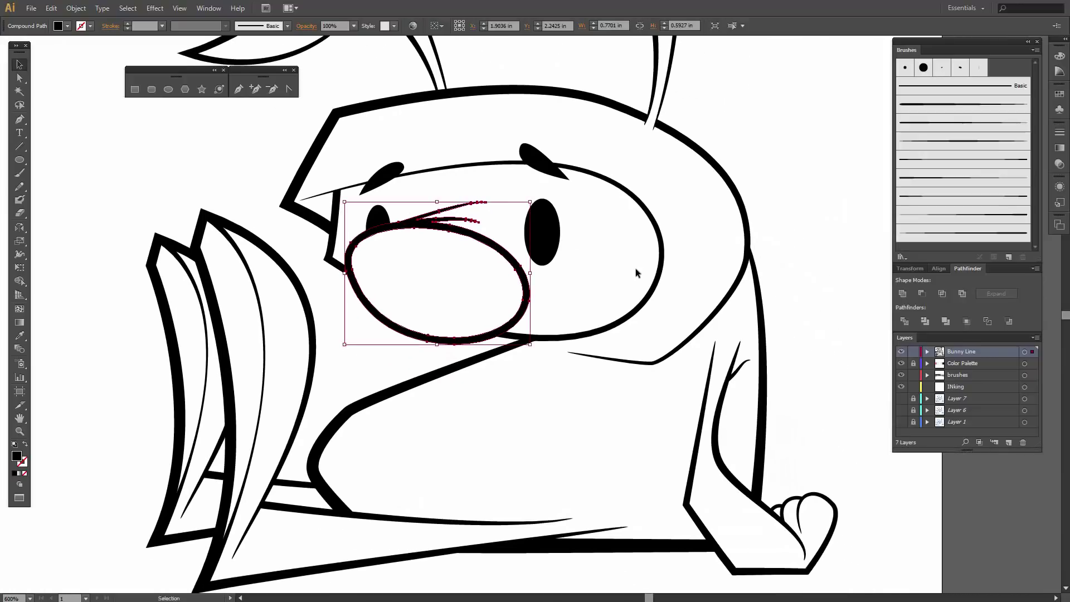
click(20, 91)
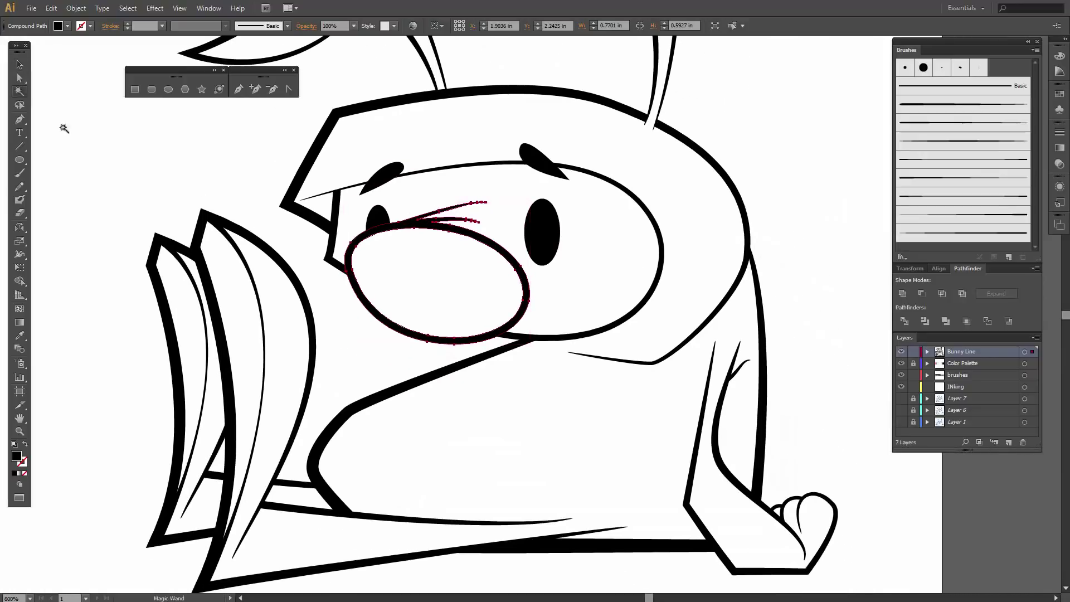
click(206, 216)
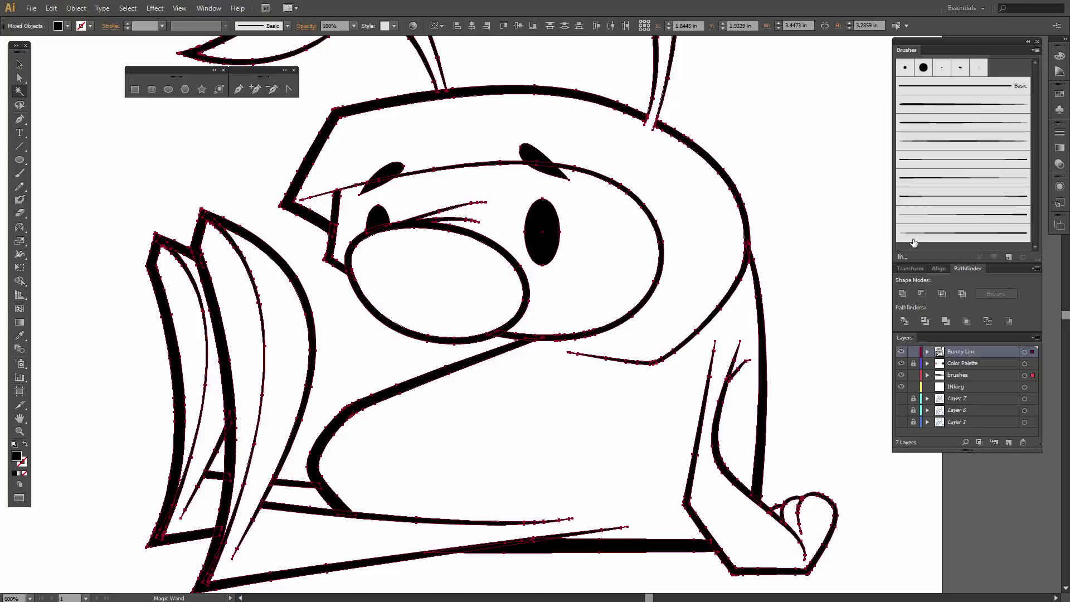
click(902, 295)
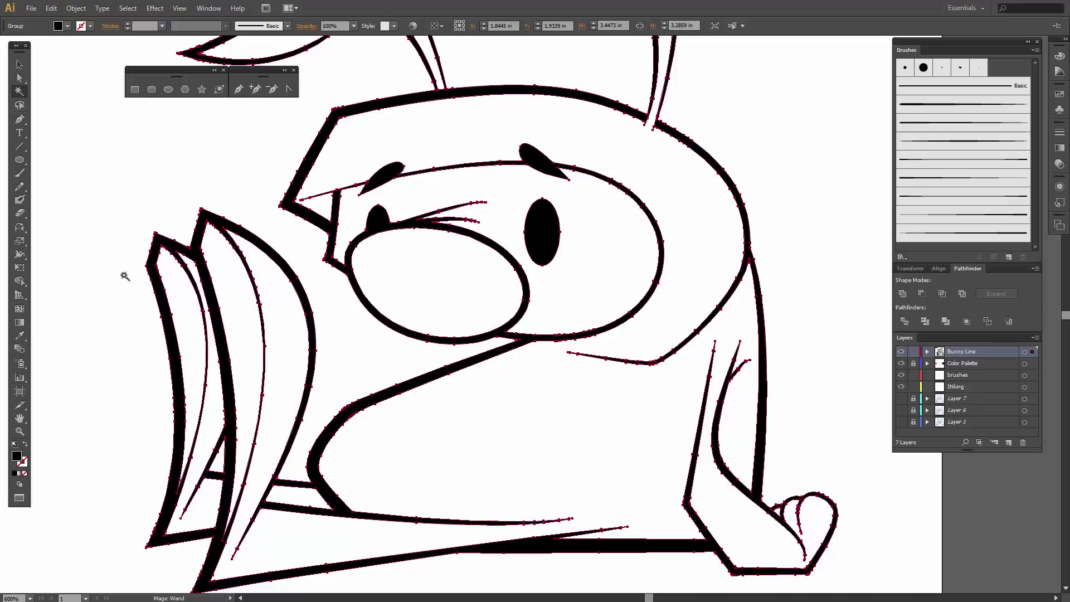
click(21, 67)
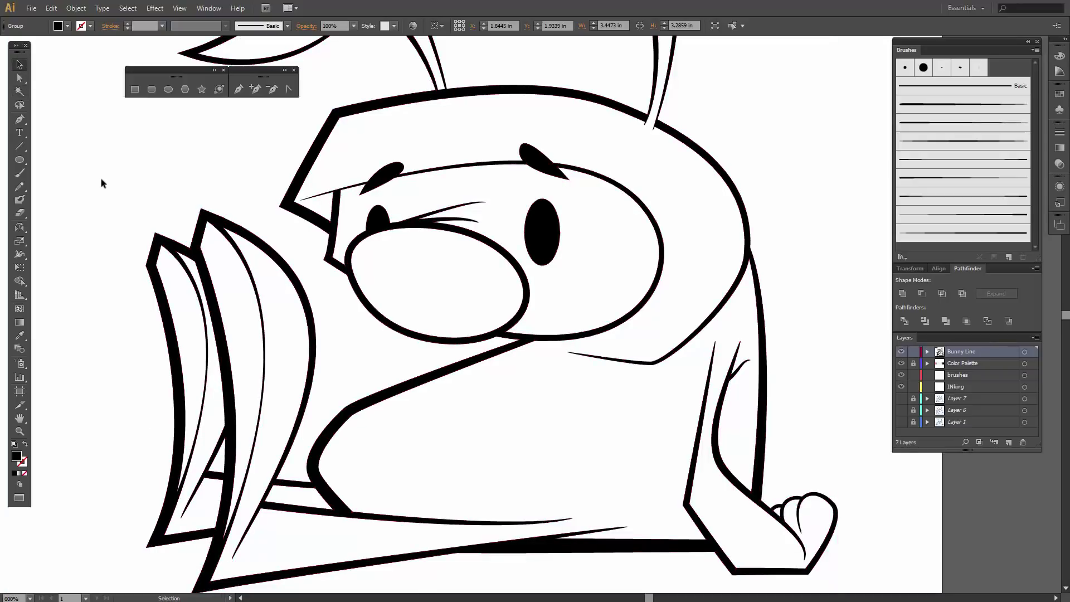
click(101, 177)
scroll(120, 213, down, 2)
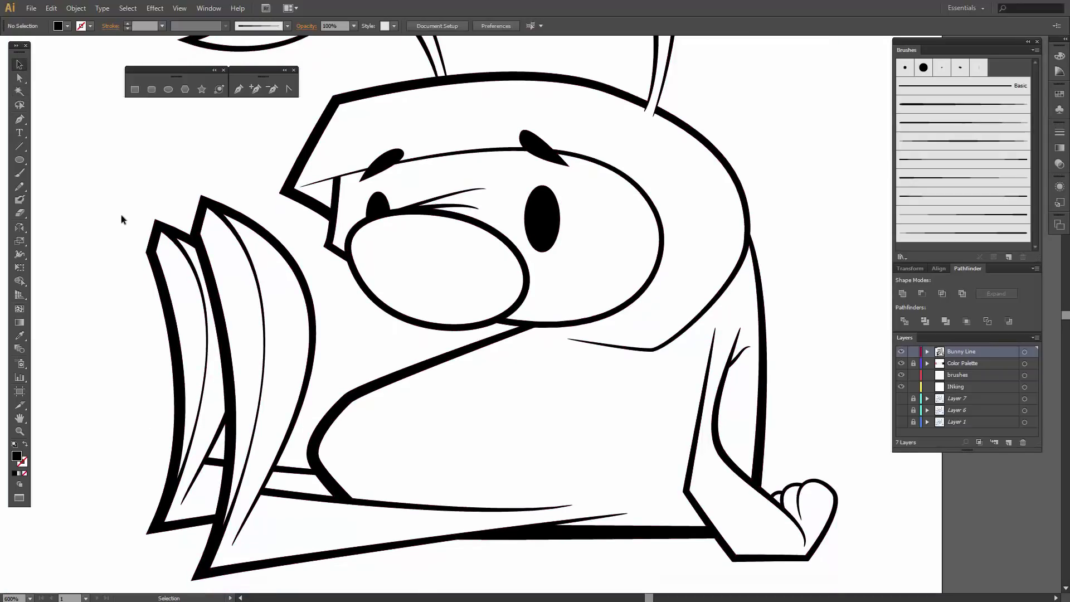
key(ctrl+minus)
drag(173, 205, 164, 224)
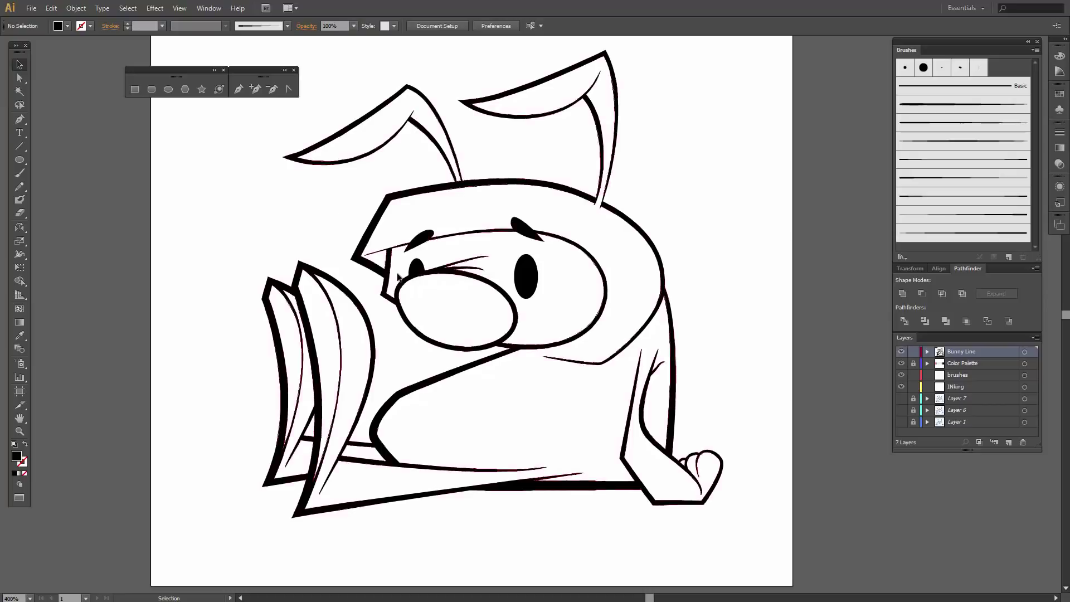